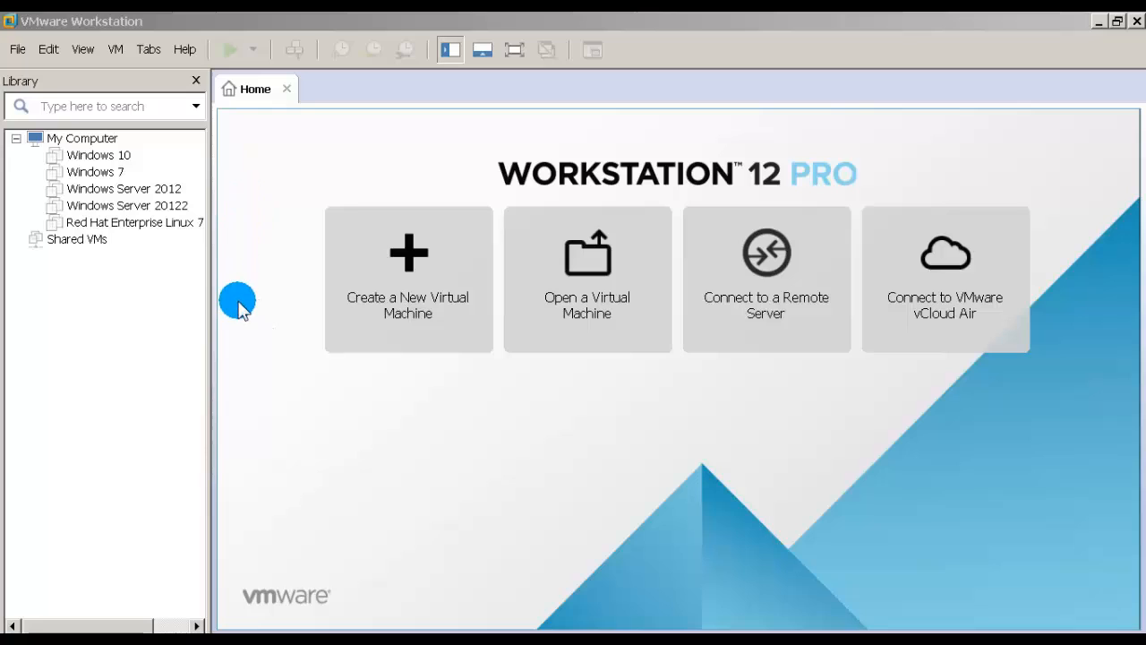
# Step: Launch the New Virtual Machine Wizard from the File menu
pyautogui.click(425, 270)
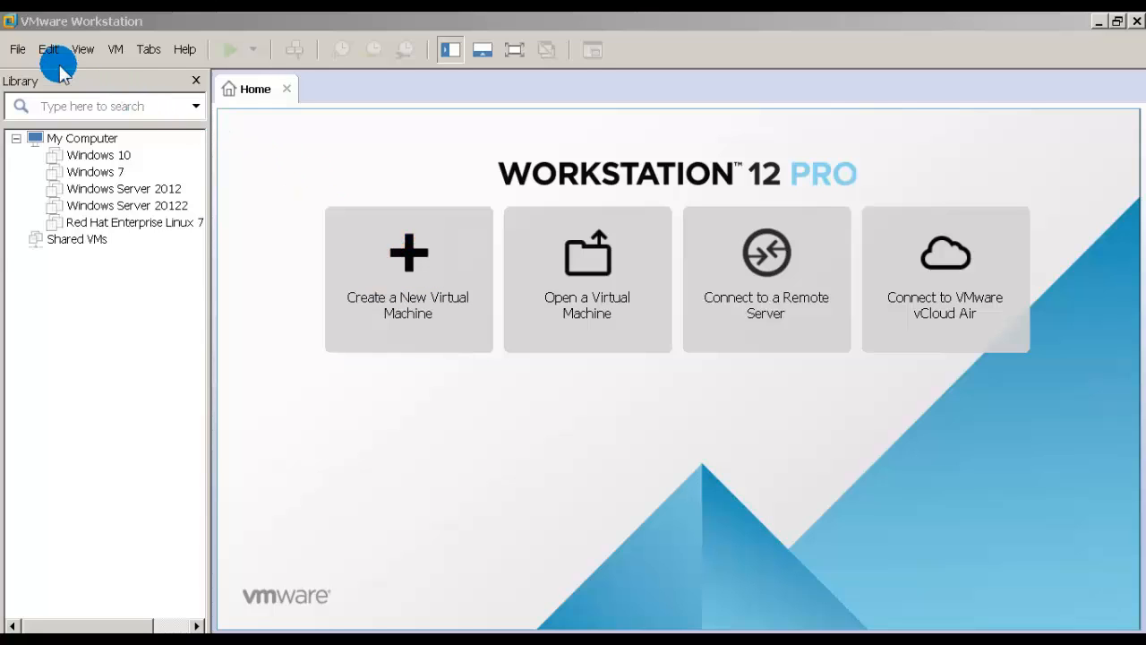
pyautogui.click(17, 51)
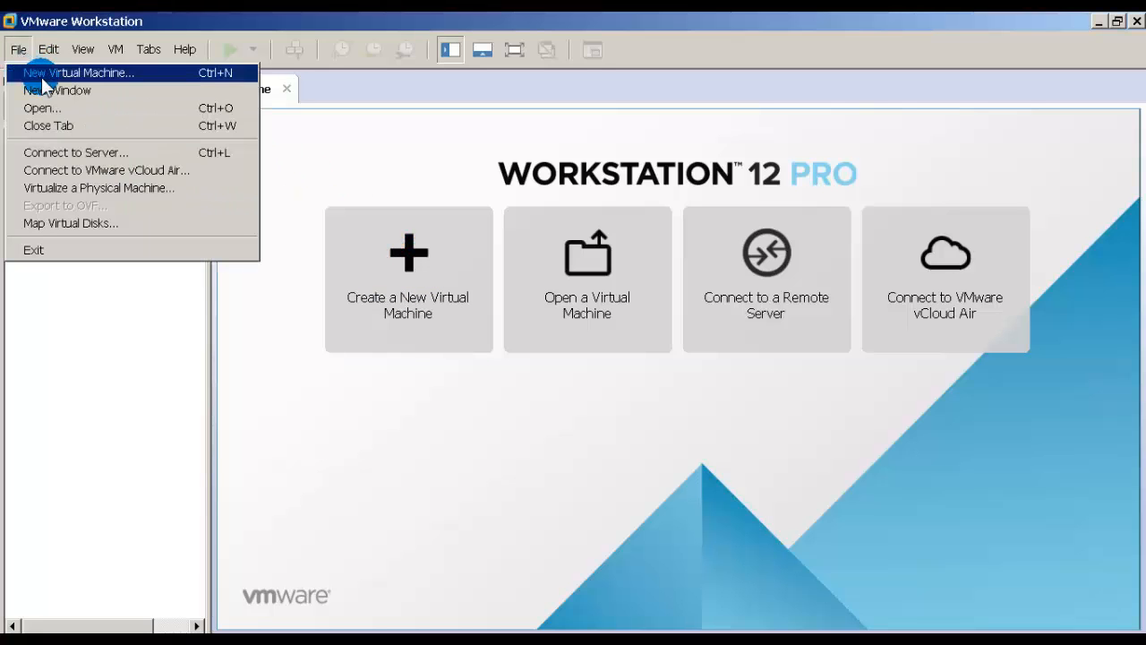
pyautogui.click(42, 77)
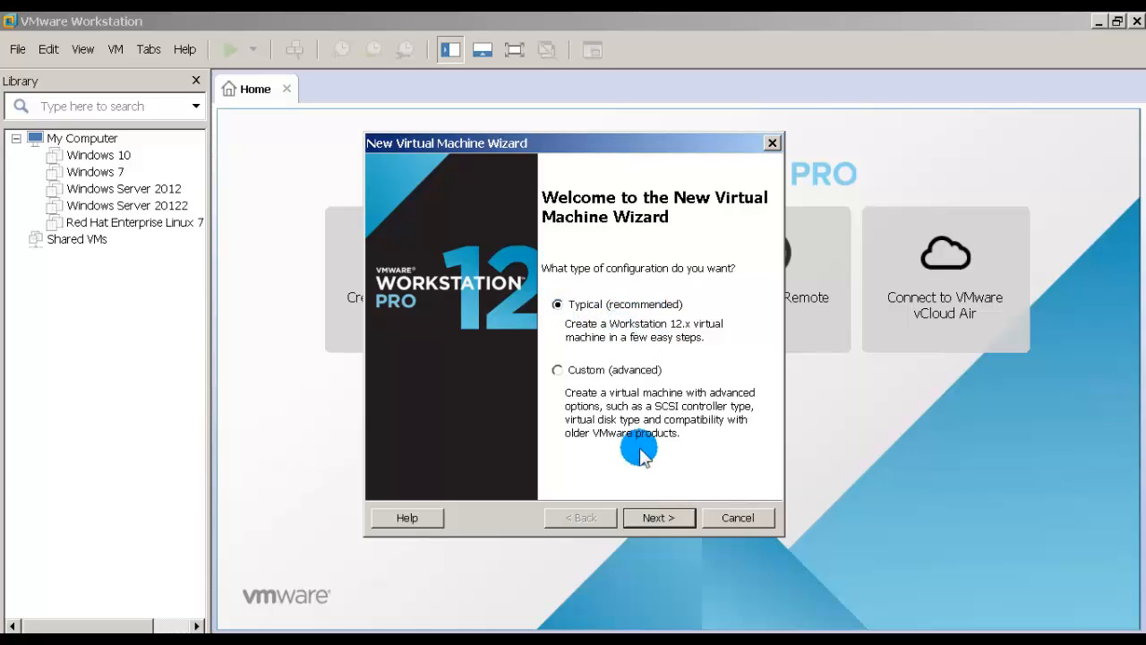
# Step: Keep Typical configuration and 'install the operating system later', advancing to the guest OS page
pyautogui.click(652, 520)
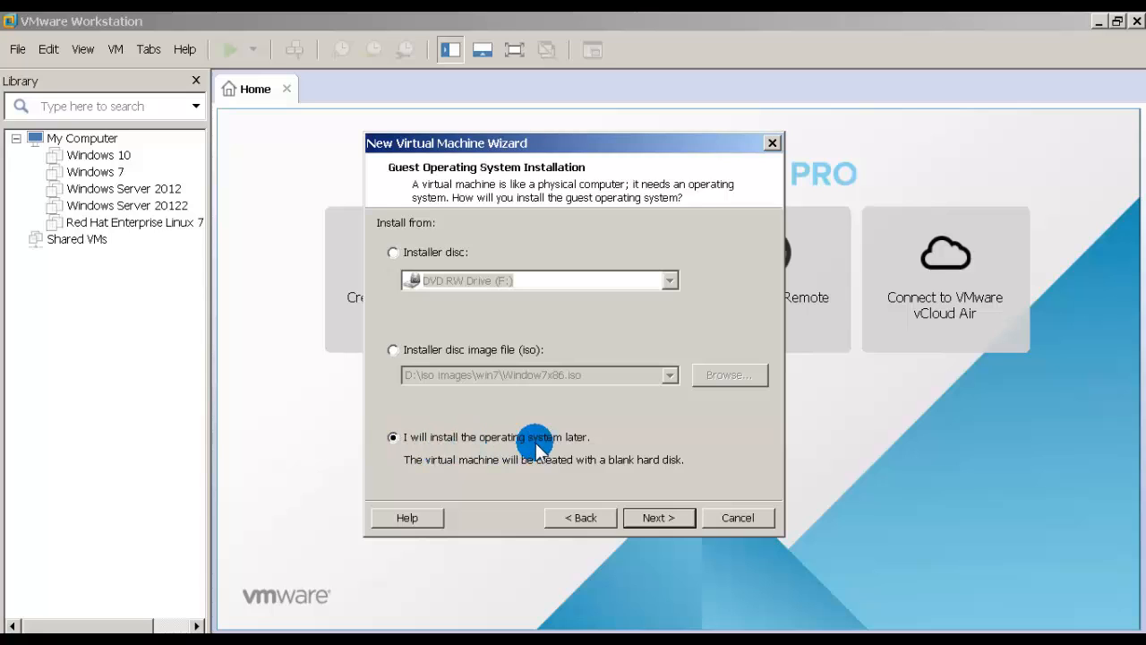
pyautogui.click(654, 517)
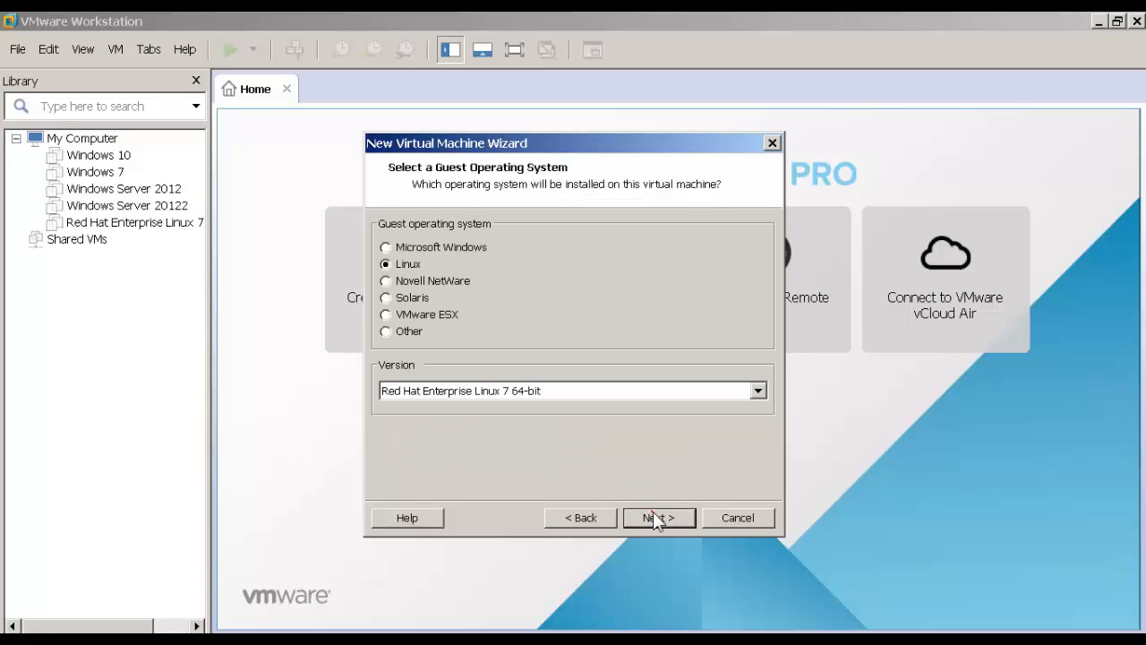
# Step: Set the guest OS to Microsoft Windows and pick Windows 7 as the version
pyautogui.click(419, 248)
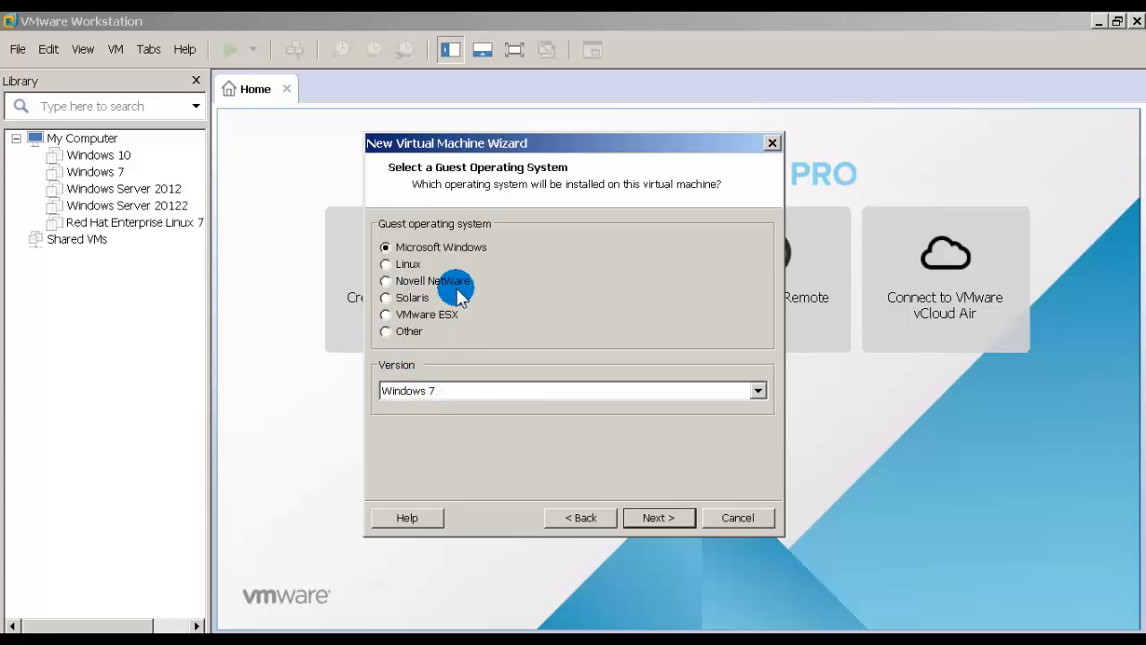
pyautogui.click(544, 391)
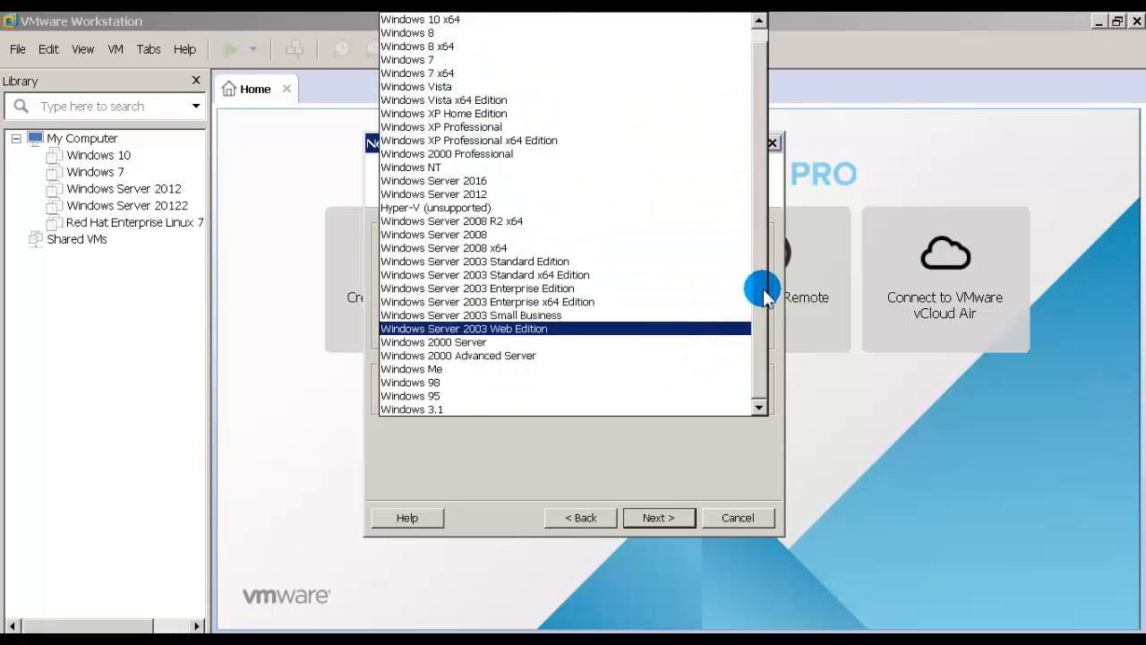
pyautogui.scroll(1, 764, 268)
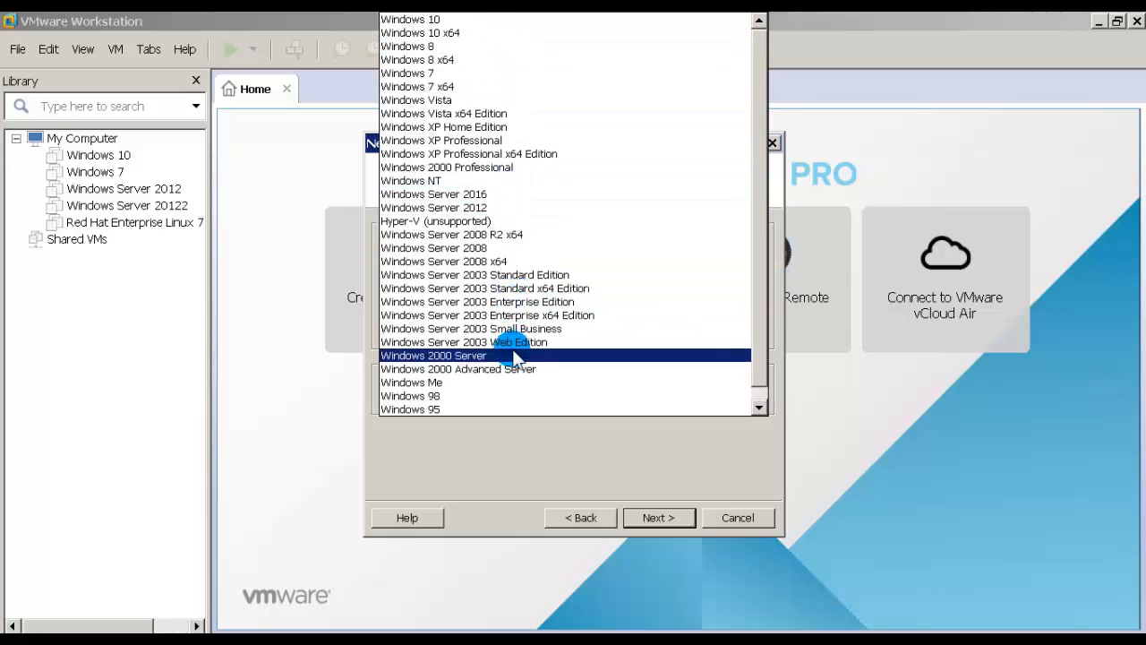
pyautogui.click(444, 19)
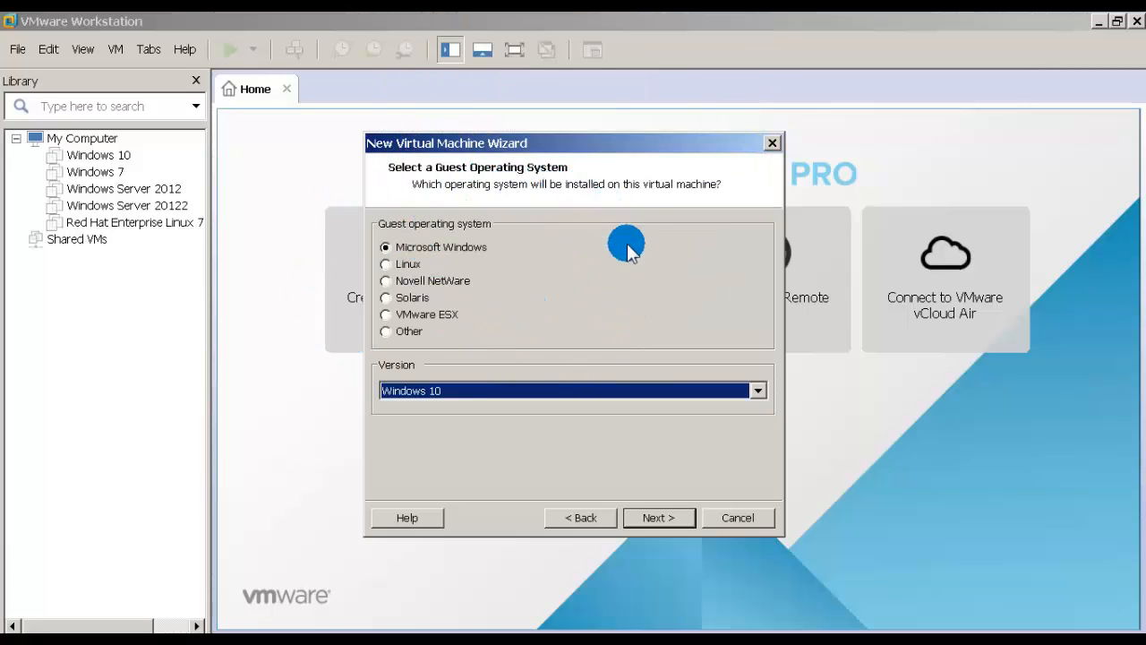
pyautogui.click(498, 394)
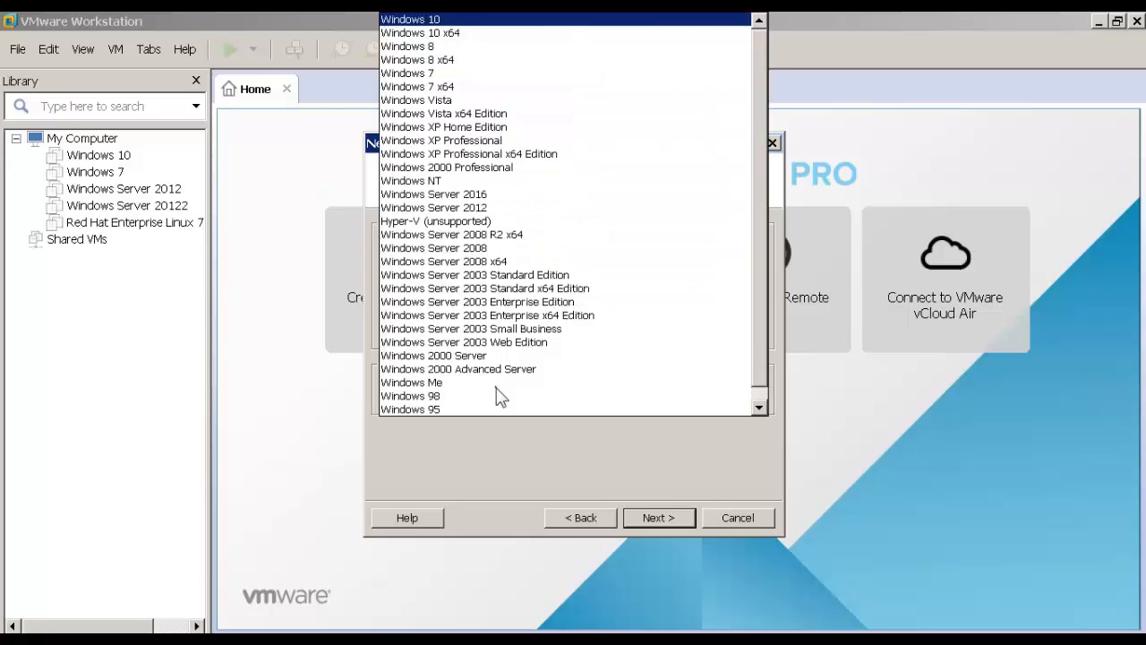
pyautogui.click(407, 195)
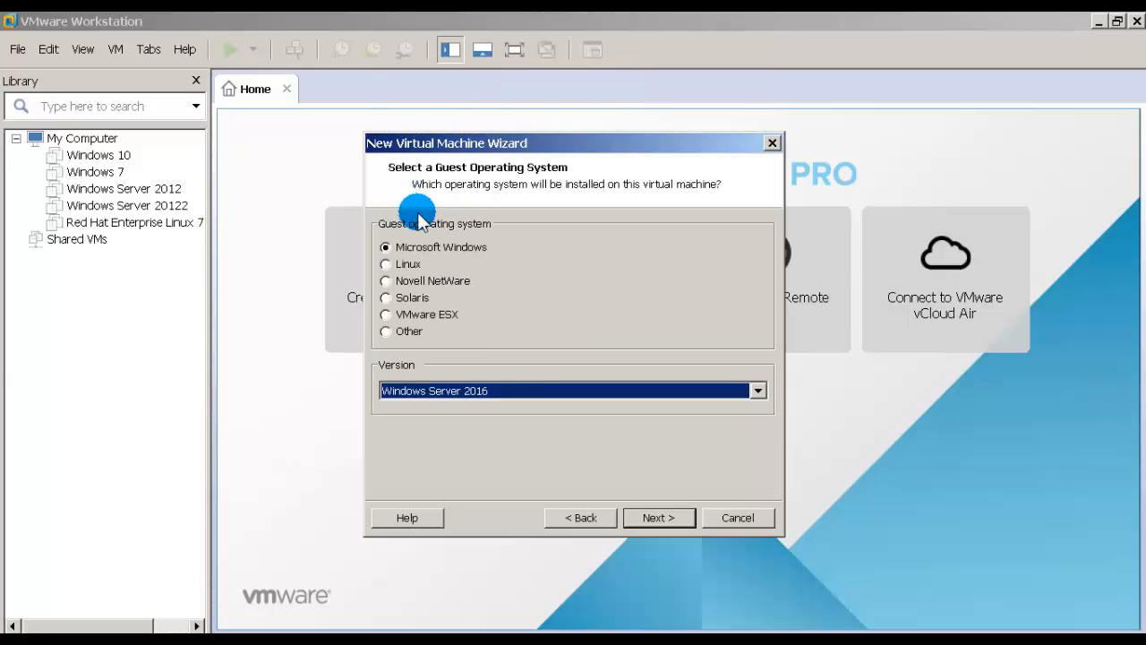
pyautogui.click(502, 387)
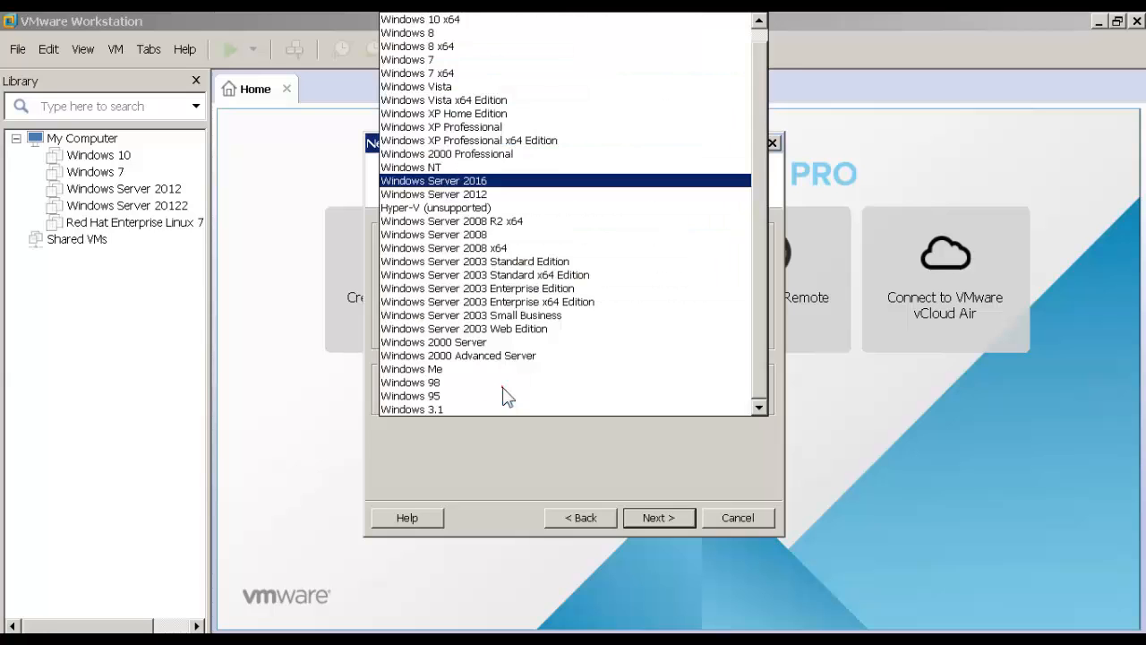
pyautogui.click(435, 61)
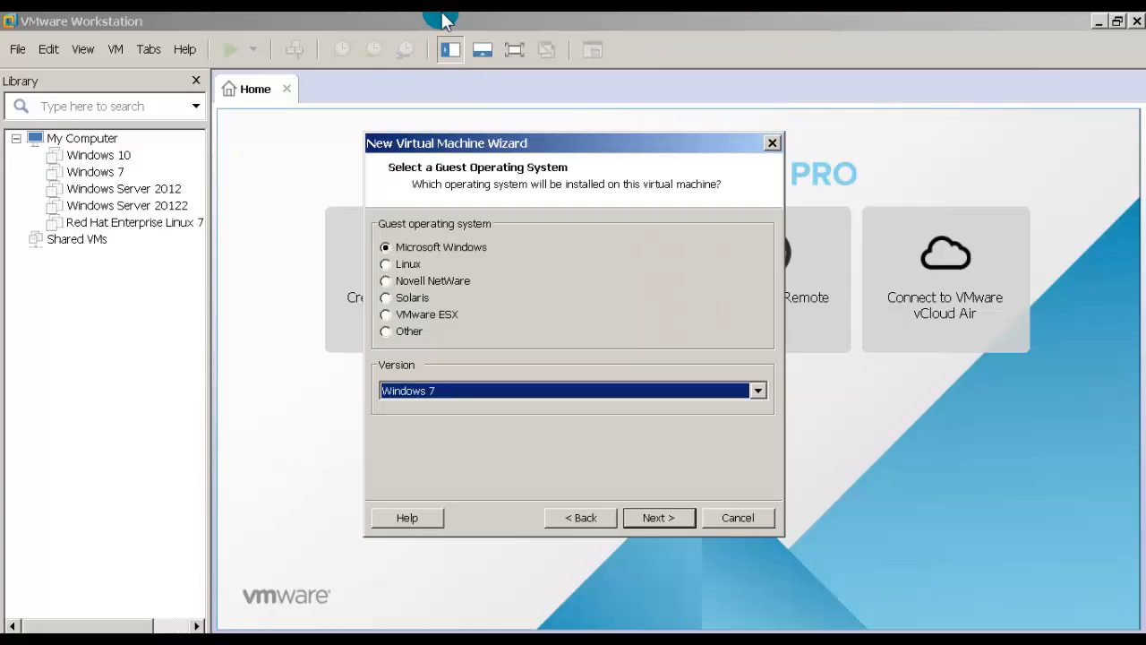
# Step: Look over the Linux versions, then return to Microsoft Windows 7 and continue to naming
pyautogui.click(407, 264)
pyautogui.click(434, 380)
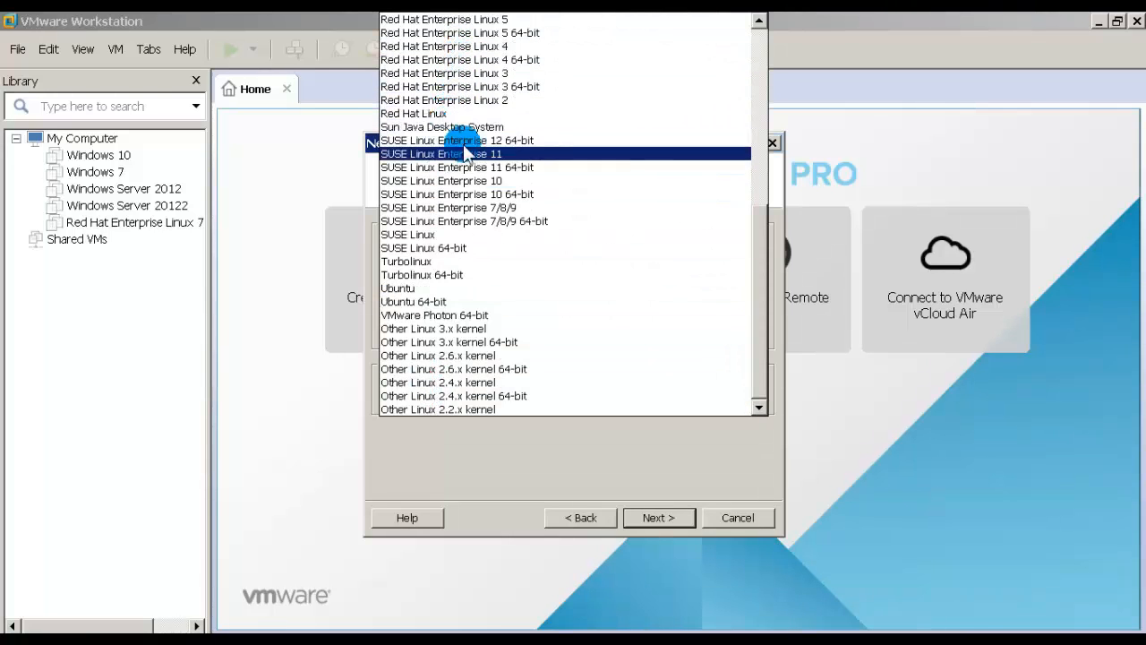
pyautogui.click(319, 298)
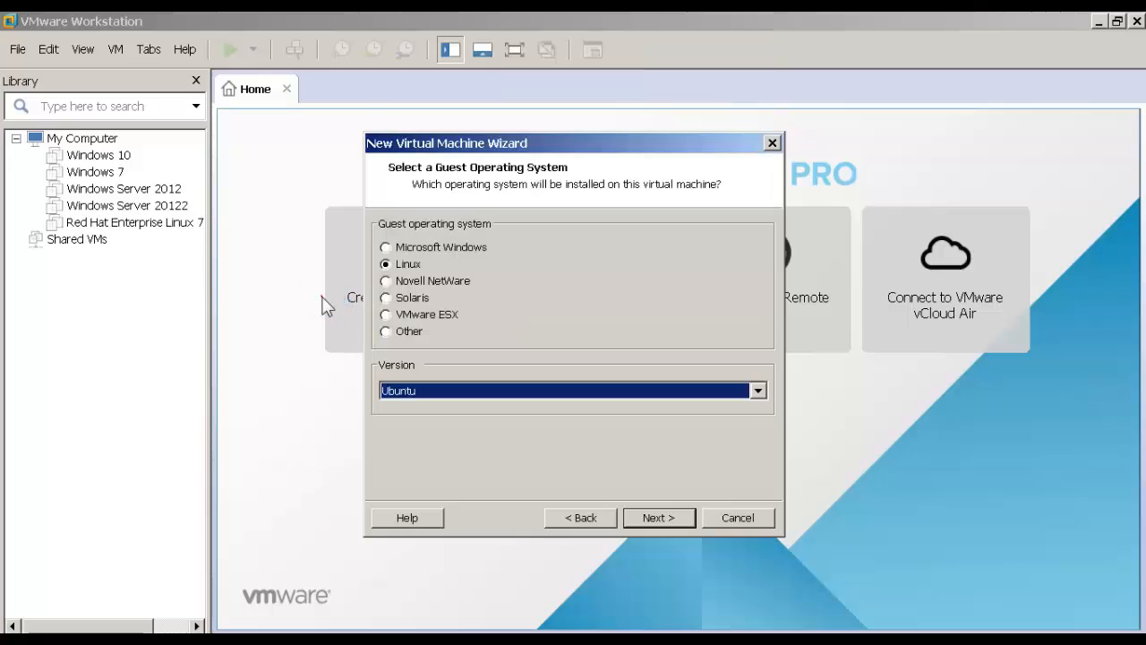
pyautogui.click(435, 250)
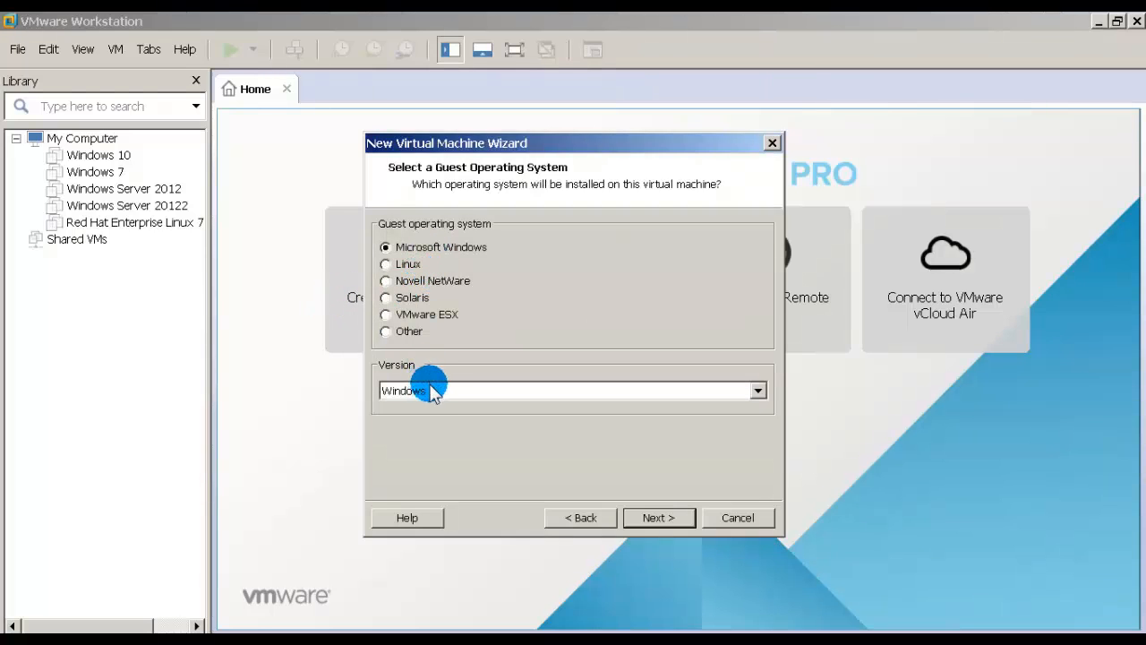
pyautogui.click(650, 518)
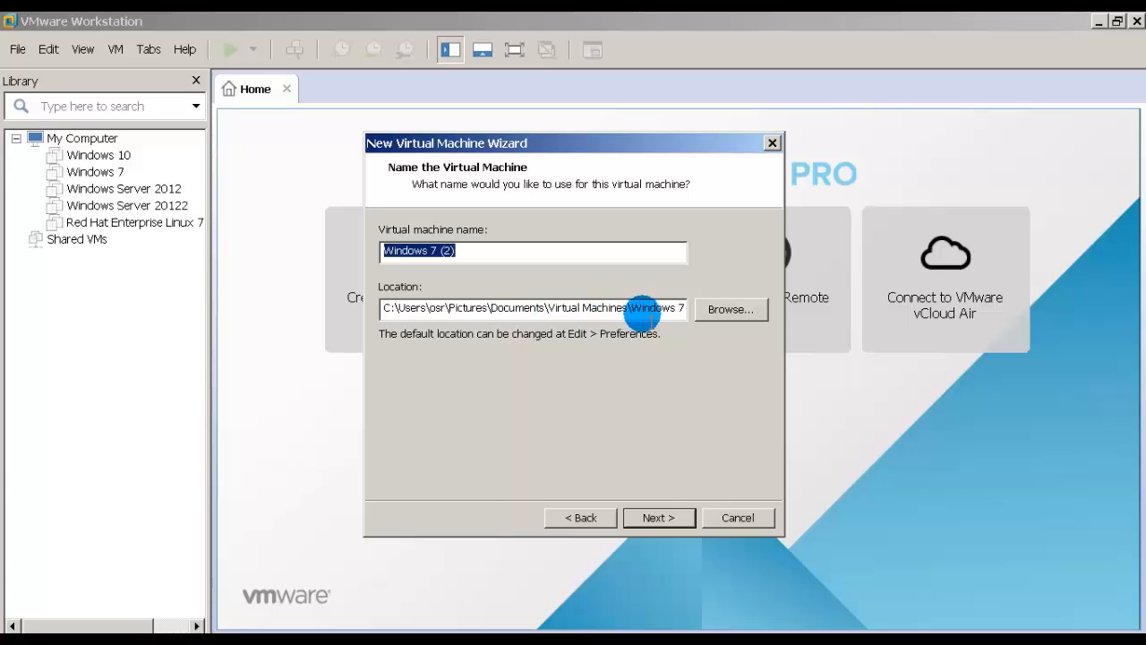
# Step: Create a windowsdemo folder on Local Disk (D:) and set it as the VM location
pyautogui.click(718, 310)
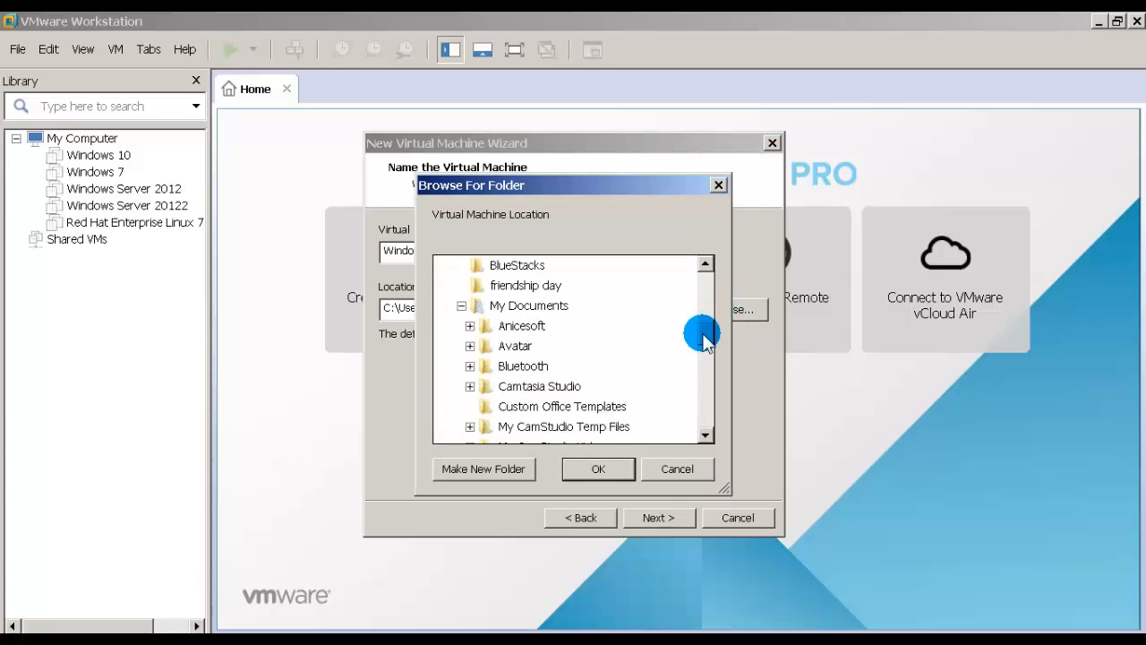
pyautogui.moveTo(703, 333); pyautogui.dragTo(713, 283)
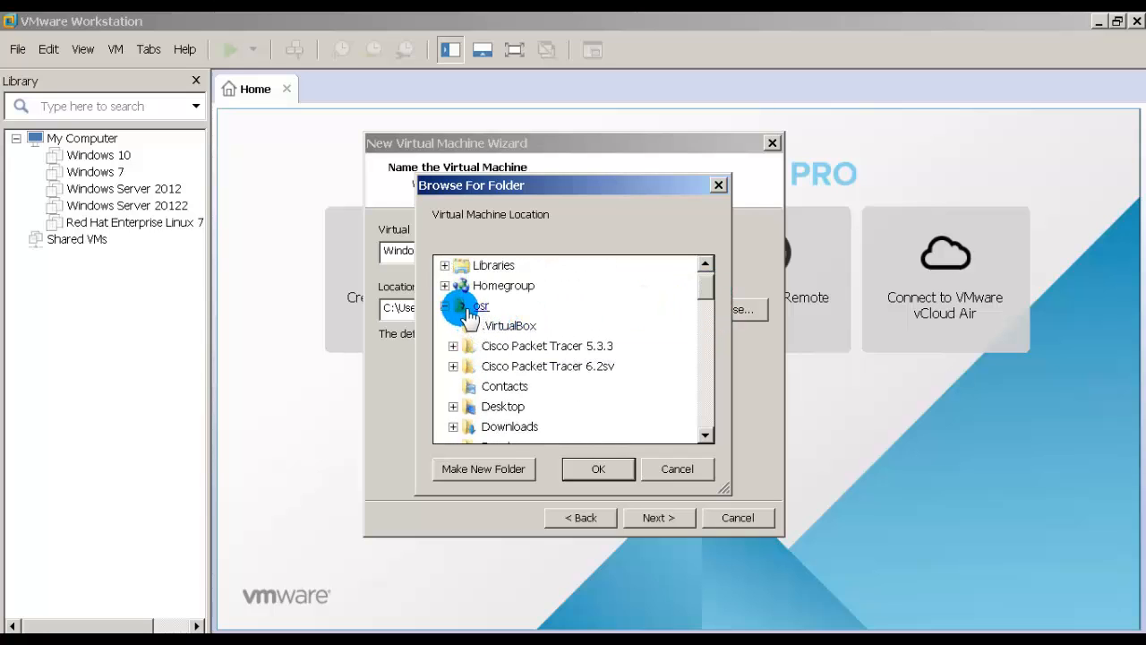
pyautogui.click(445, 305)
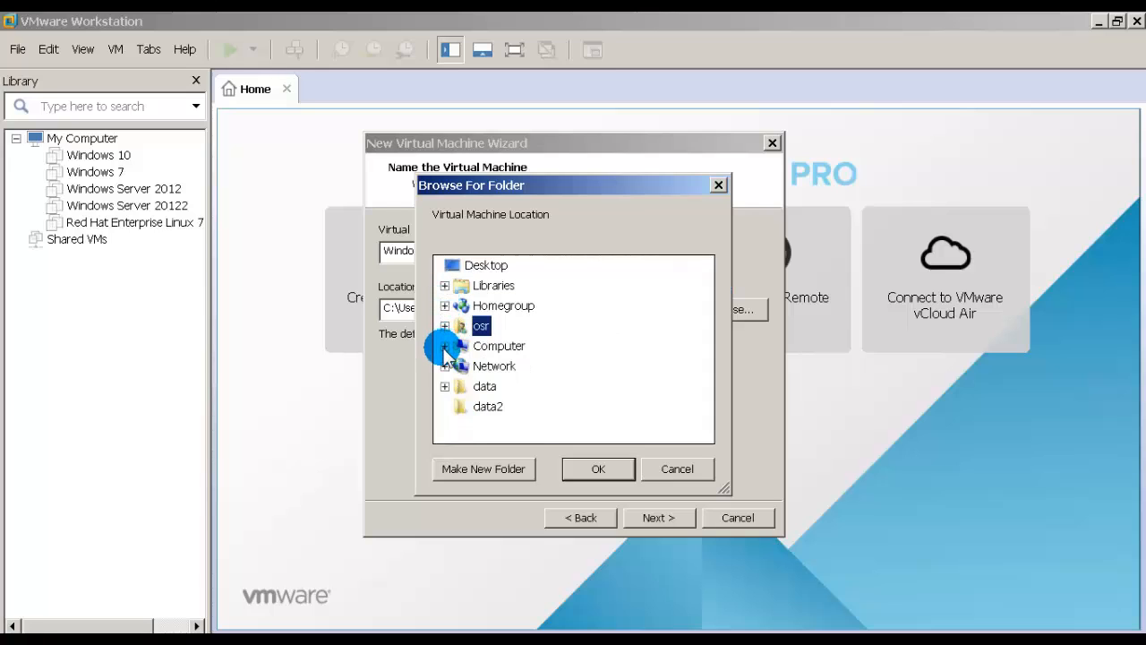
pyautogui.click(444, 346)
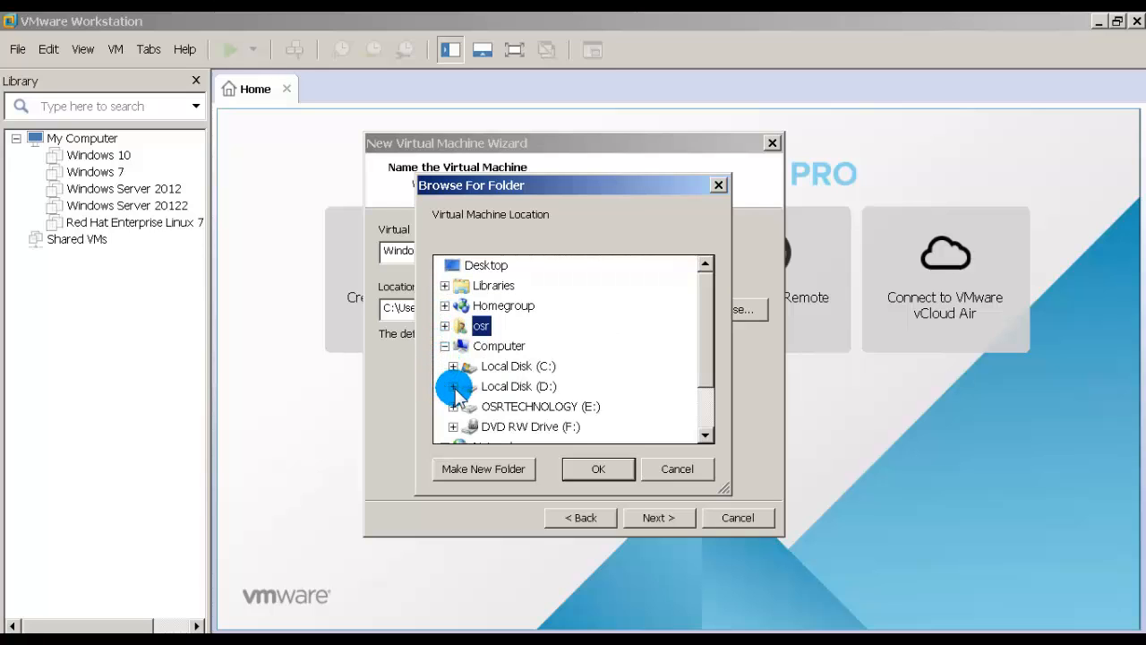
pyautogui.click(454, 387)
pyautogui.click(495, 389)
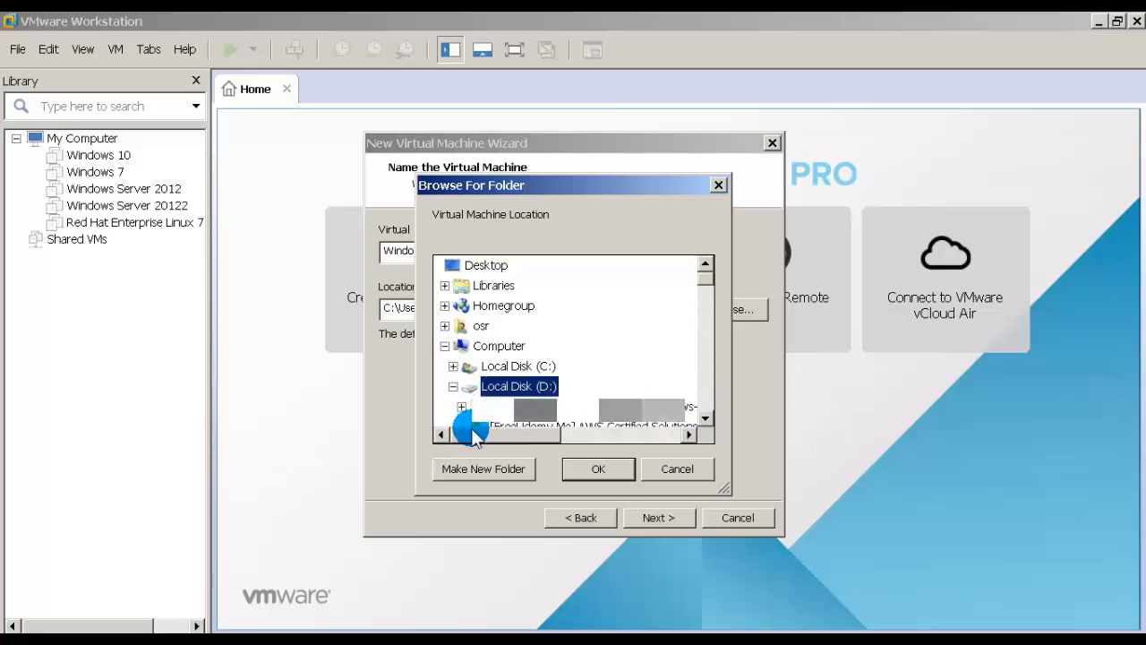
pyautogui.click(500, 472)
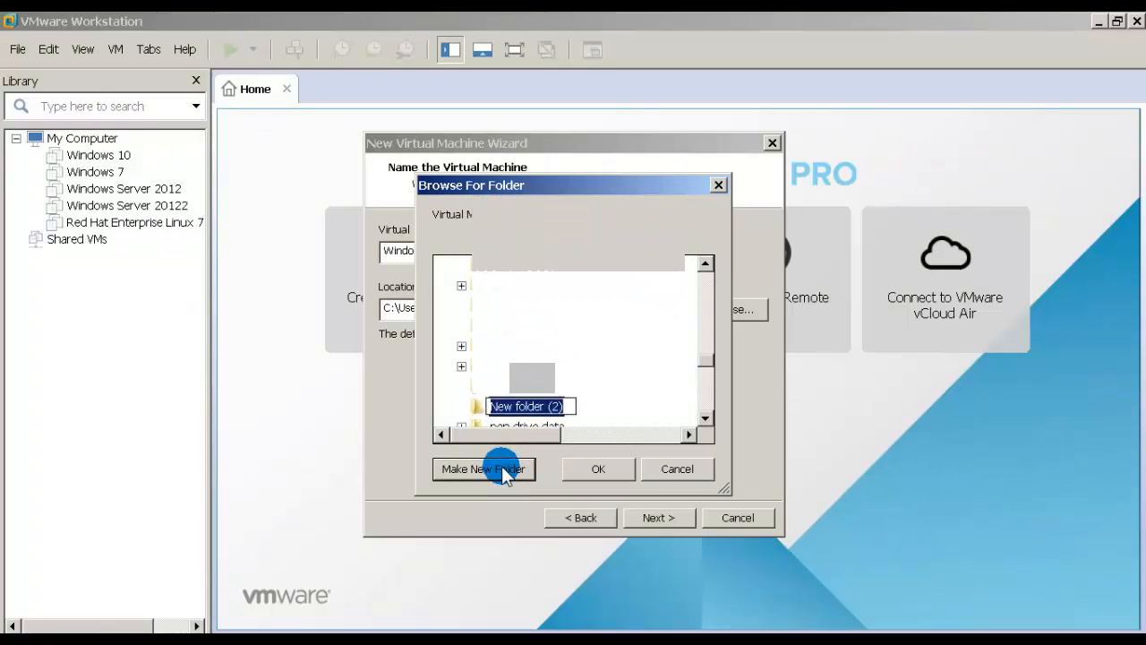
pyautogui.write('windowsdemo')
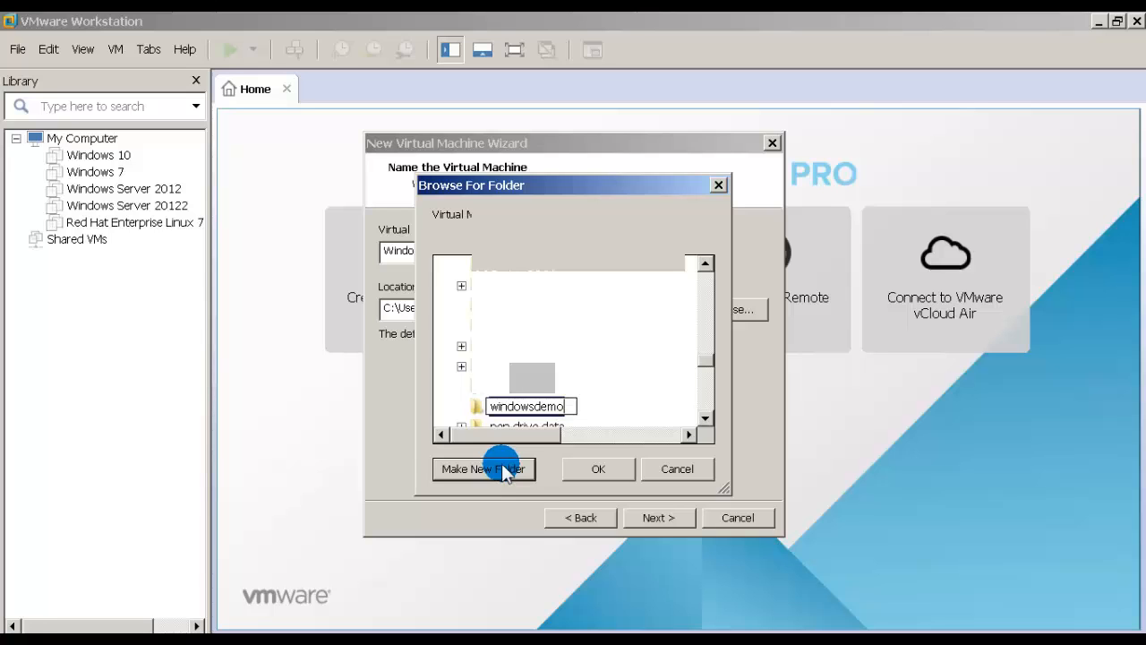
pyautogui.click(583, 468)
pyautogui.click(596, 468)
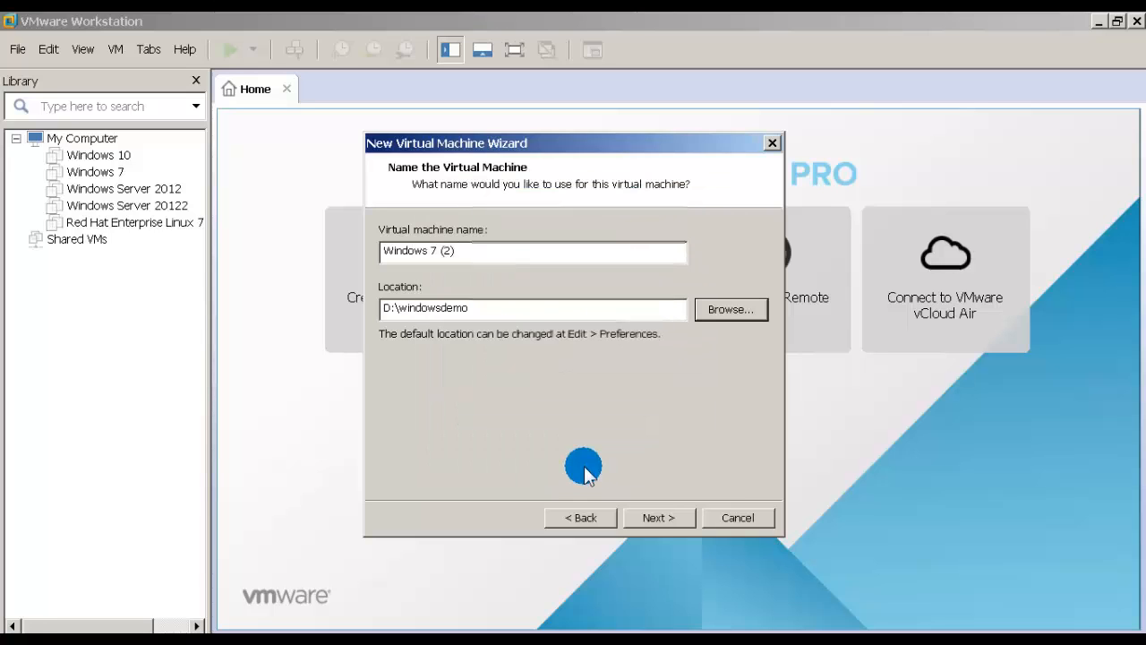
# Step: Keep the name Windows 7 (2) and the 60 GB split disk, reaching Ready to Create
pyautogui.click(661, 518)
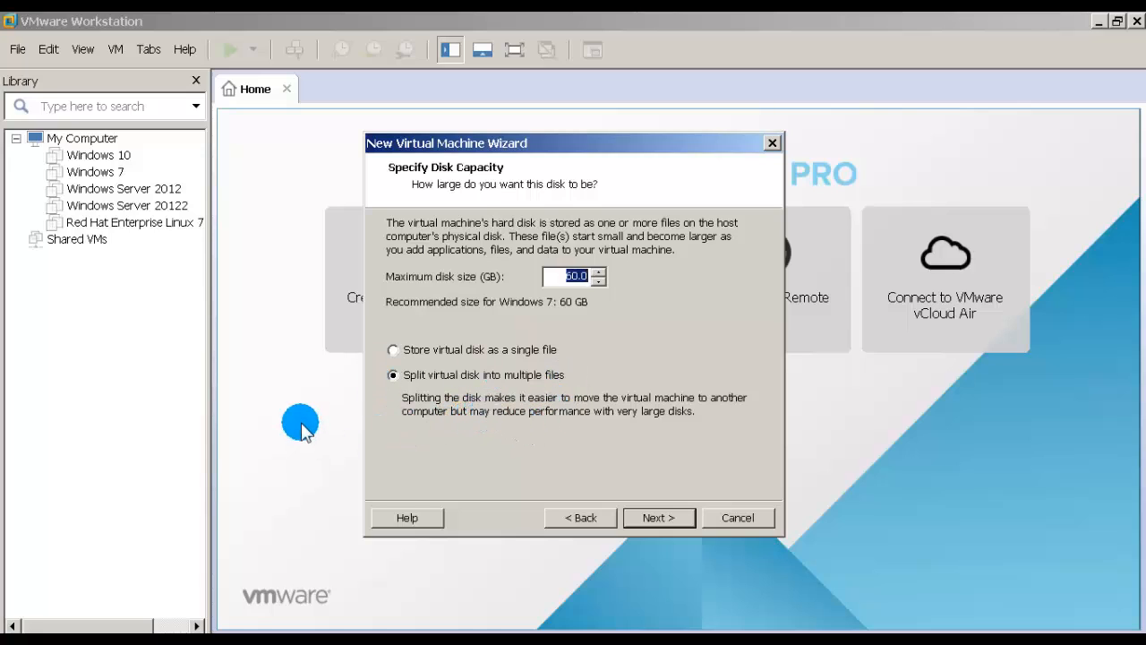
pyautogui.click(643, 511)
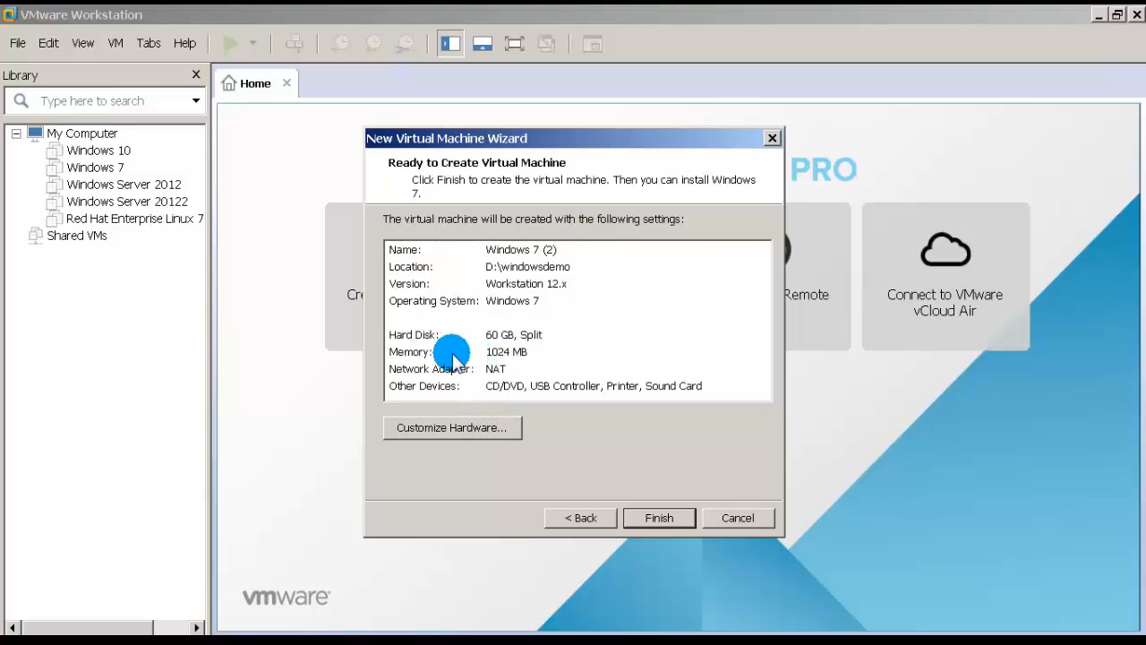
# Step: In the hardware settings, switch New CD/DVD to 'Use ISO image file' and browse for the image
pyautogui.click(456, 428)
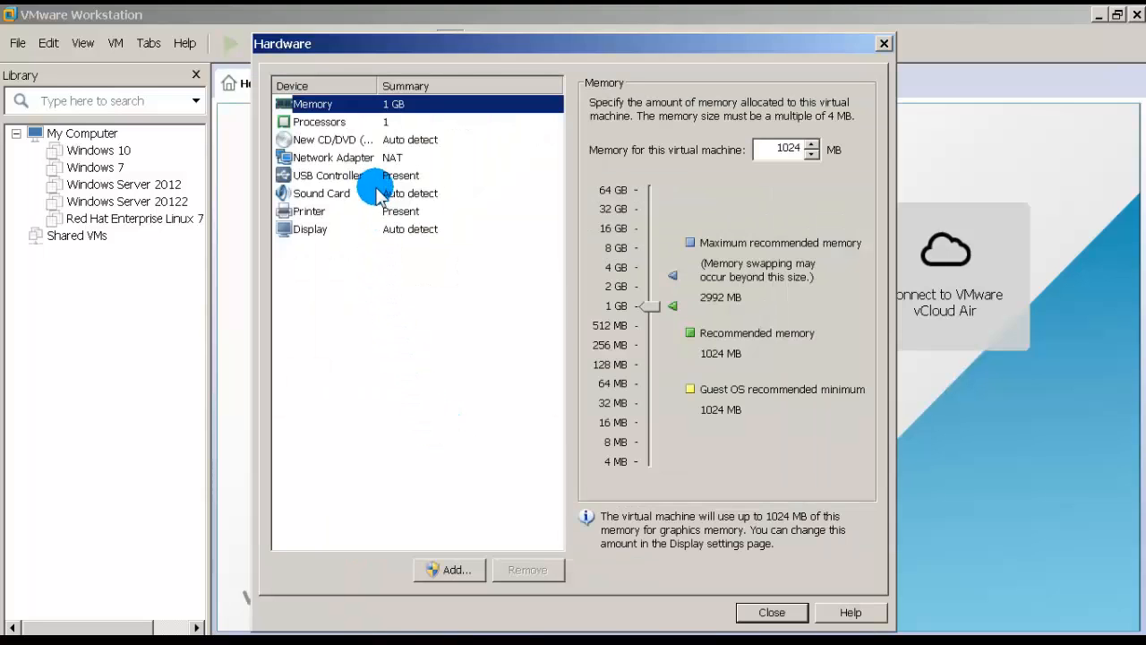
pyautogui.click(322, 142)
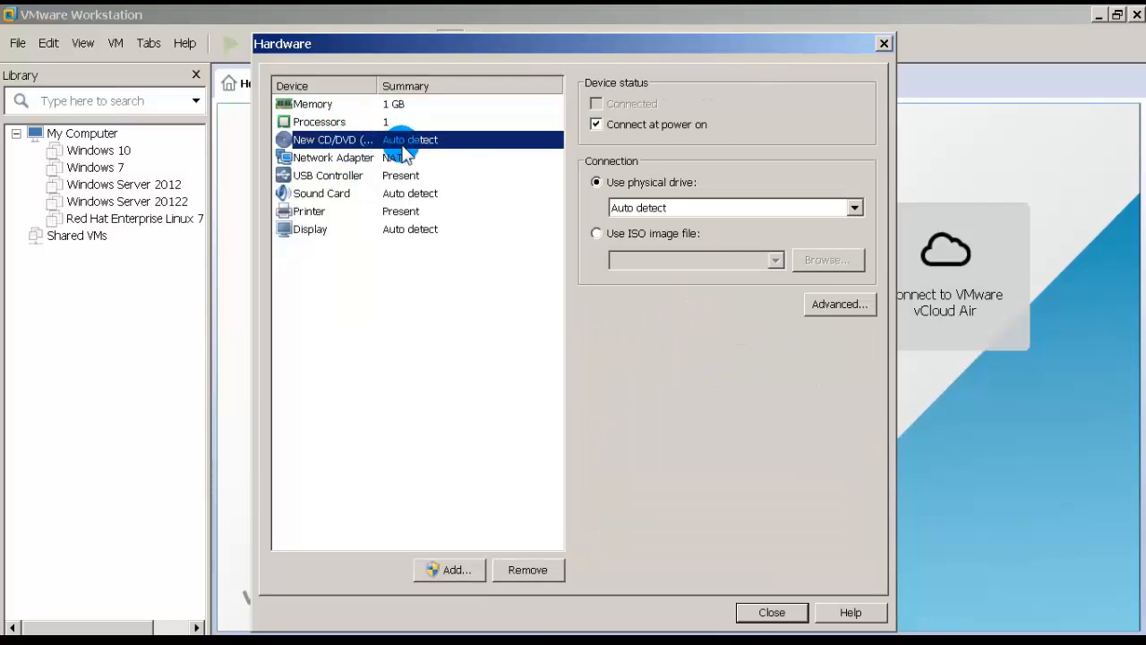
pyautogui.click(663, 234)
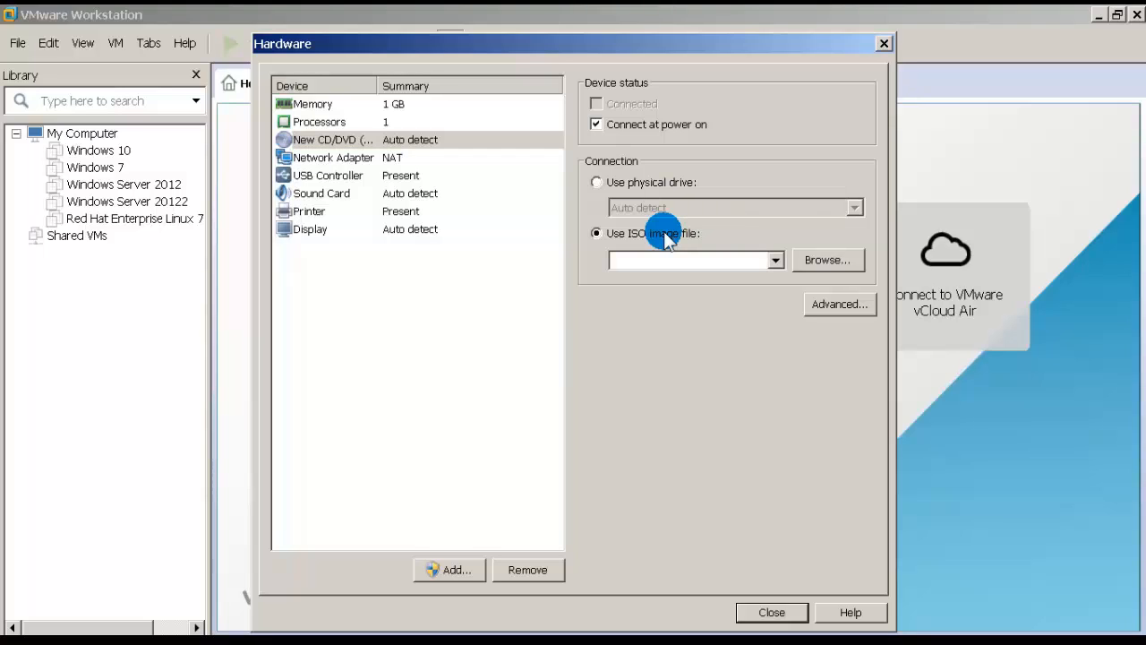
pyautogui.click(816, 260)
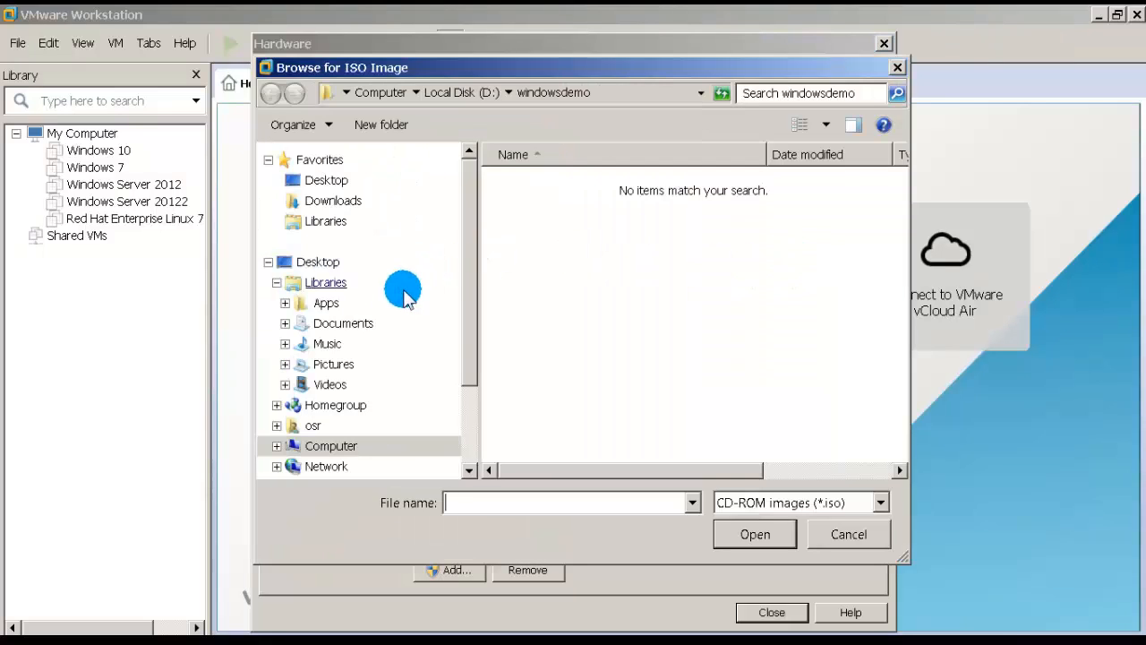
# Step: Load Window7x86.iso from D:\iso images\win7 into the CD/DVD drive and close Hardware
pyautogui.click(321, 444)
pyautogui.doubleClick(583, 271)
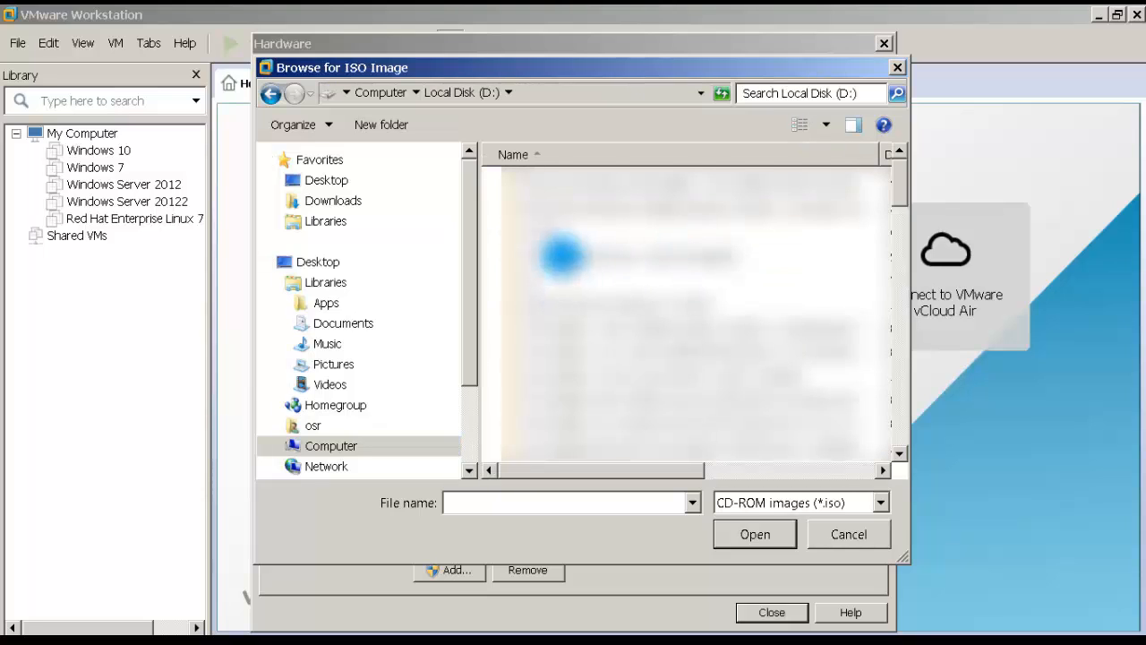
pyautogui.moveTo(906, 204); pyautogui.dragTo(901, 321)
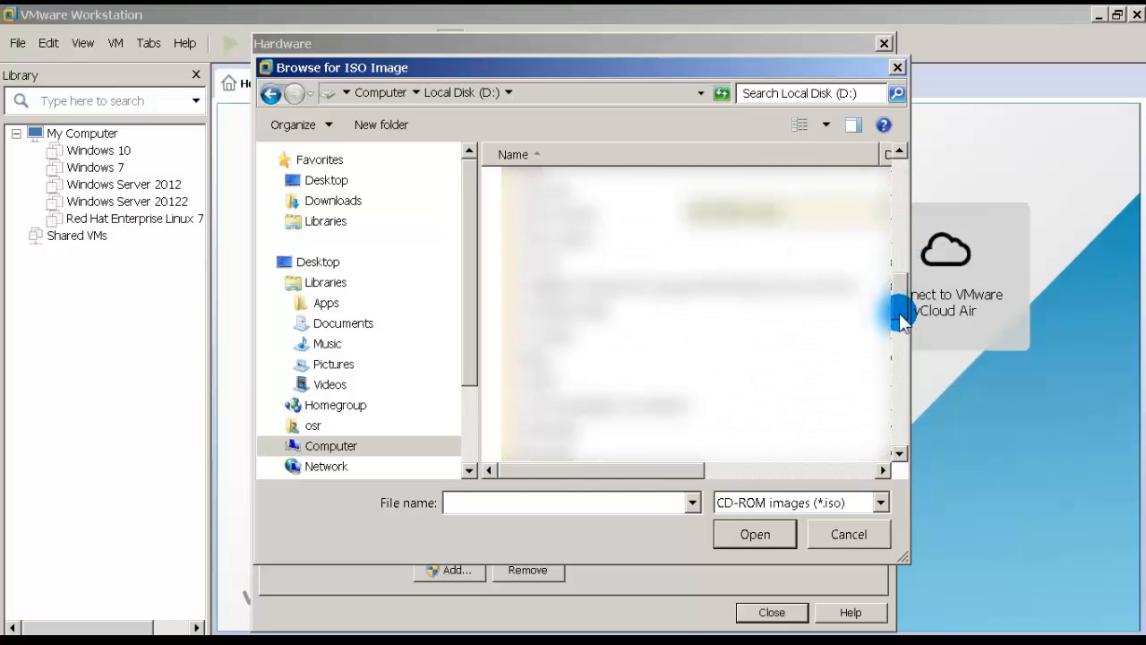
pyautogui.doubleClick(513, 327)
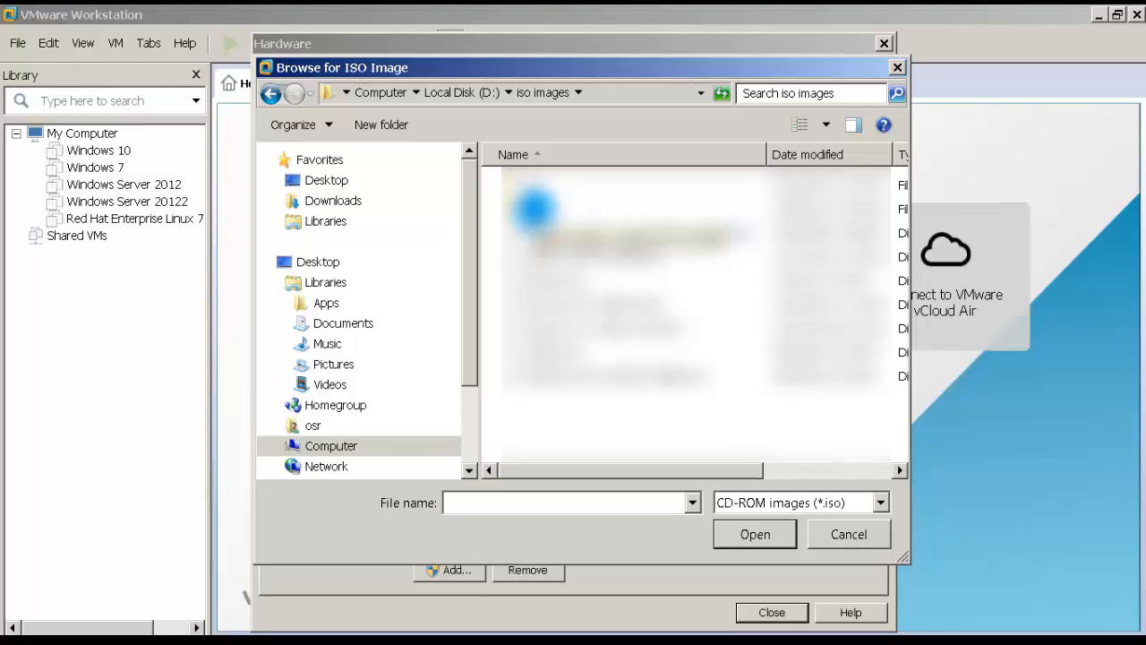
pyautogui.doubleClick(534, 208)
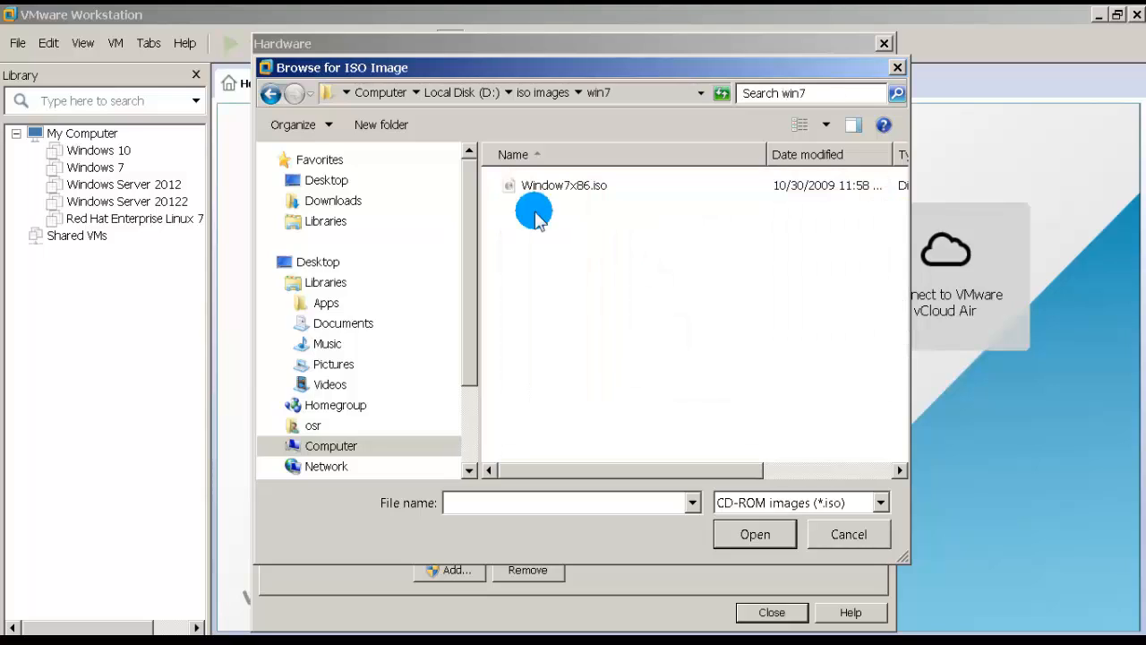
pyautogui.click(562, 193)
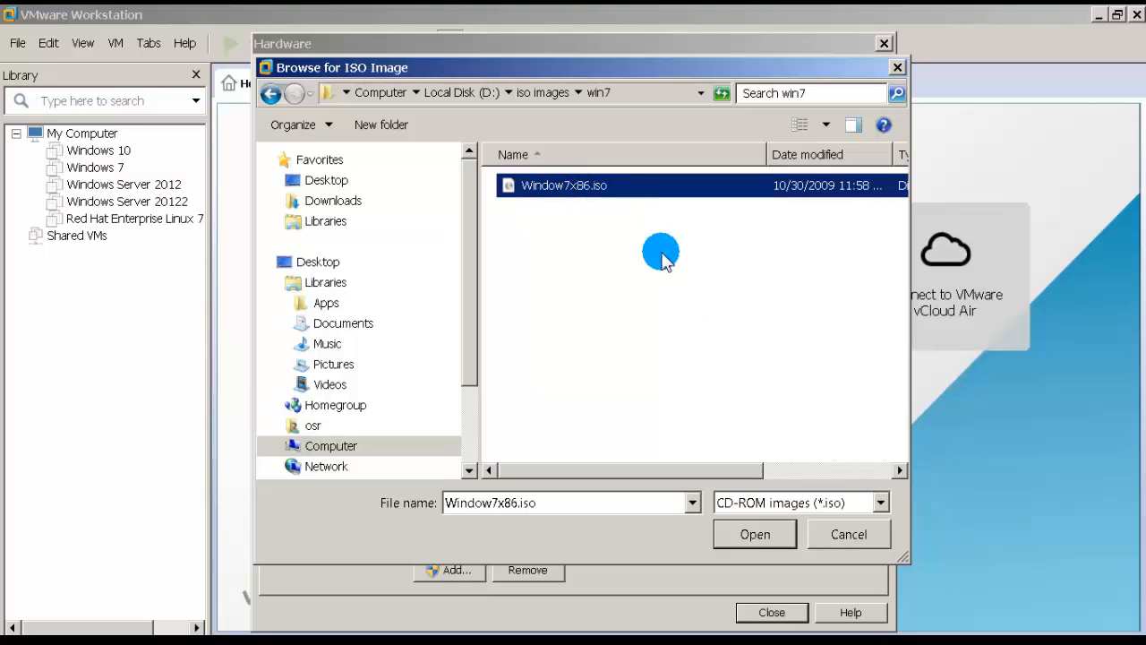
pyautogui.click(752, 534)
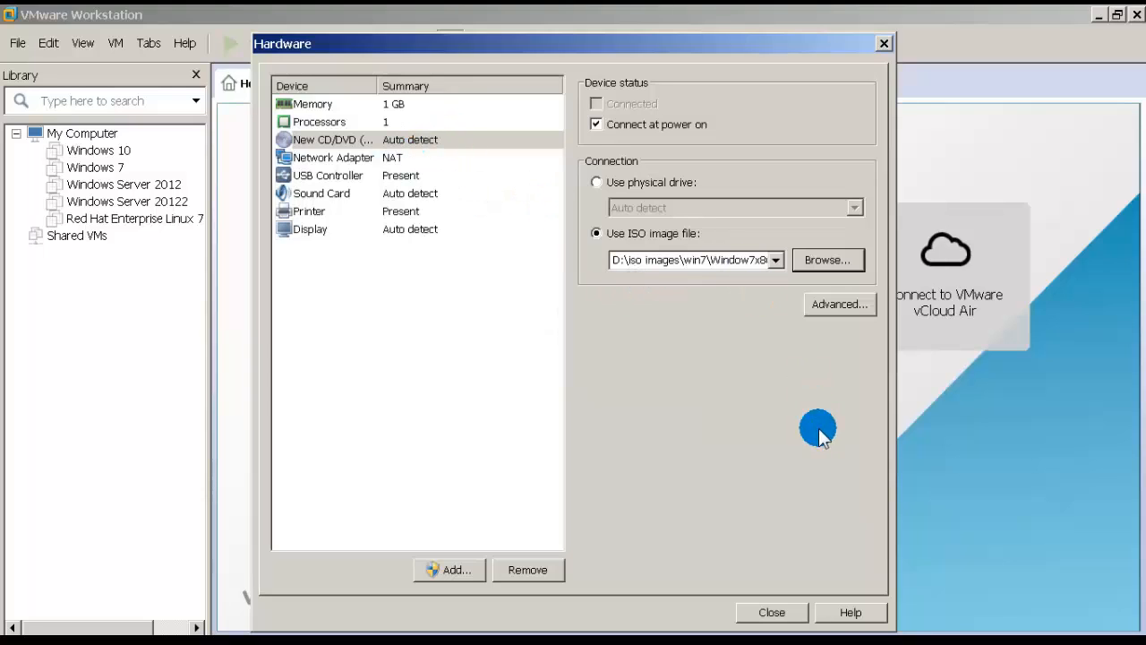
pyautogui.click(773, 611)
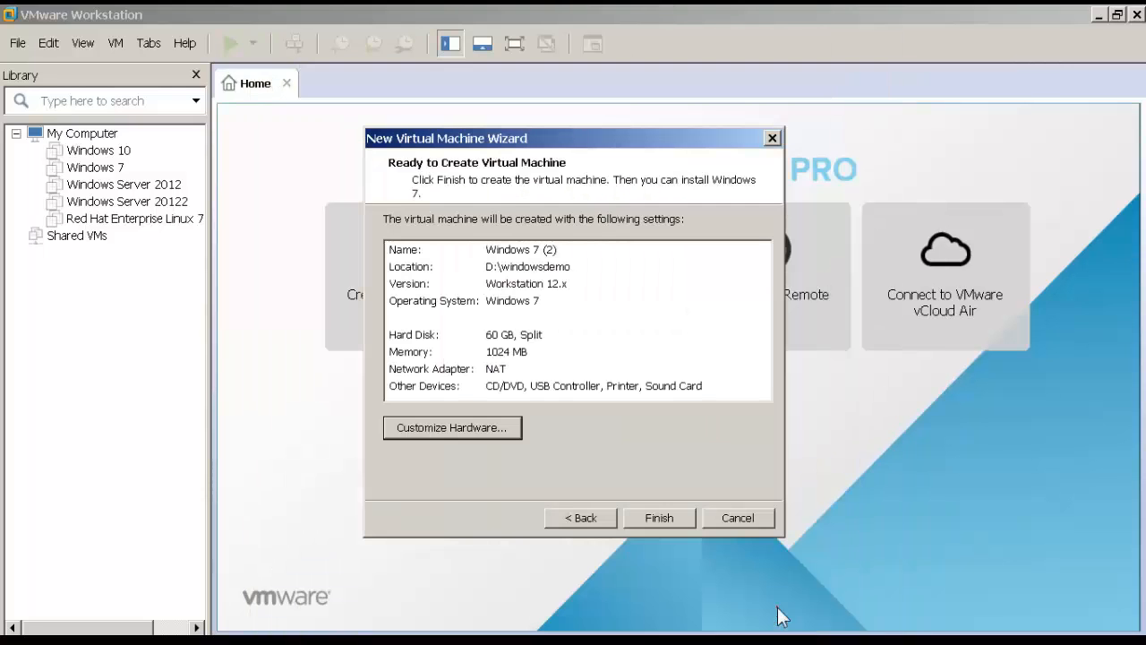
# Step: Finish the wizard to create the Windows 7 (2) machine and power it on
pyautogui.click(656, 517)
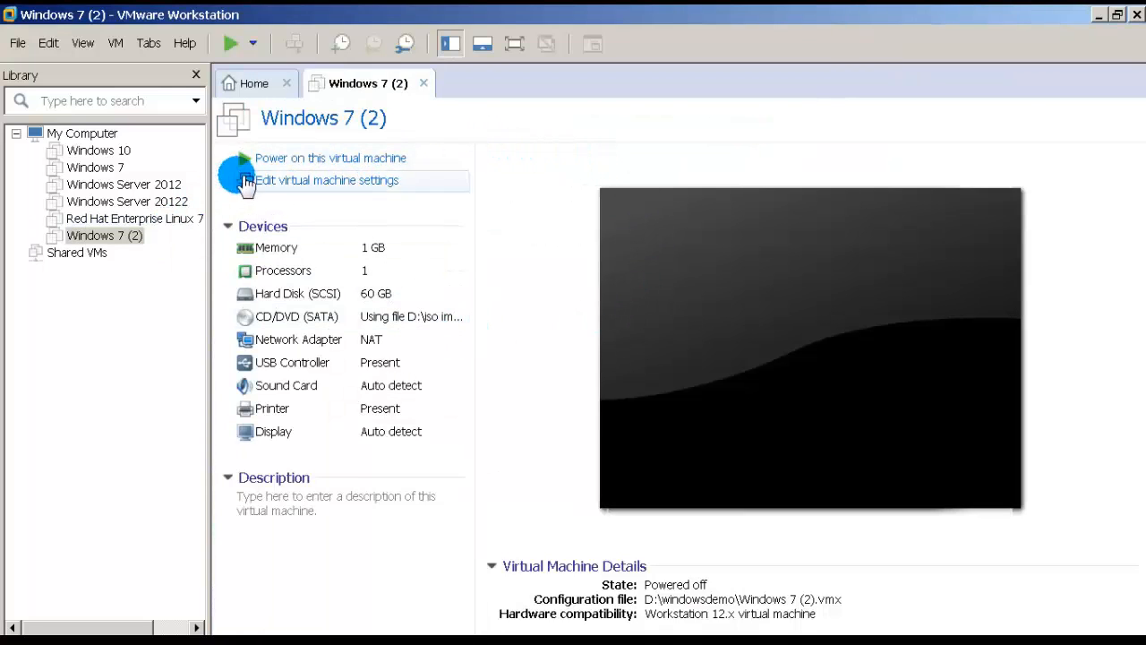
pyautogui.click(345, 165)
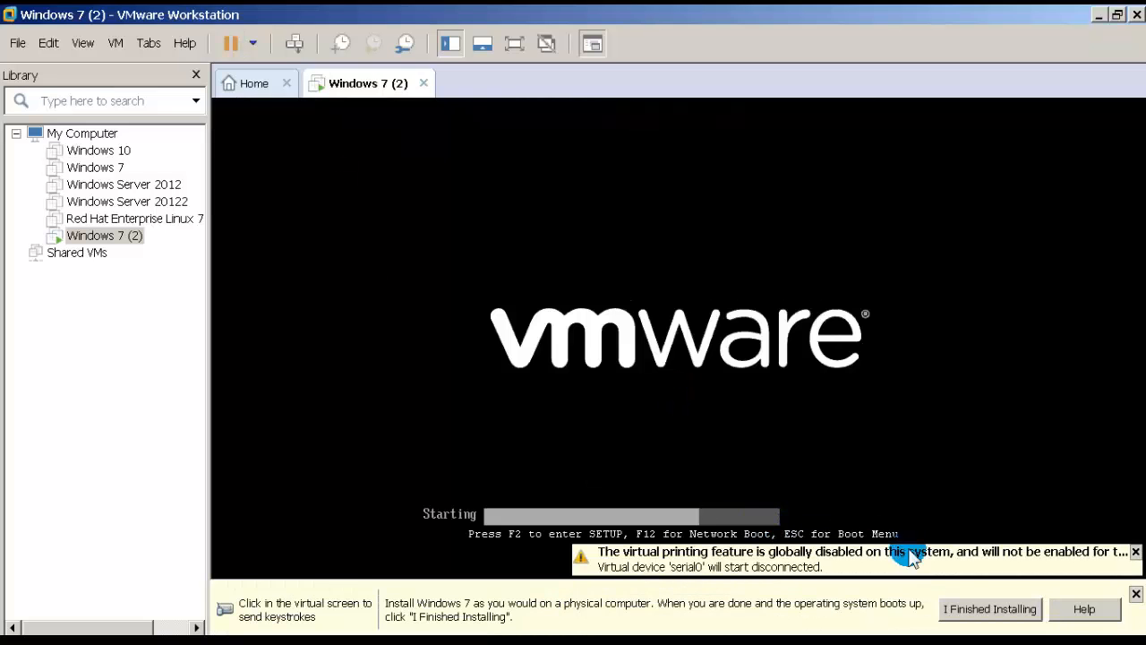
# Step: Dismiss the installation hint bar and give the booted VM focus at Windows 7 setup
pyautogui.click(963, 607)
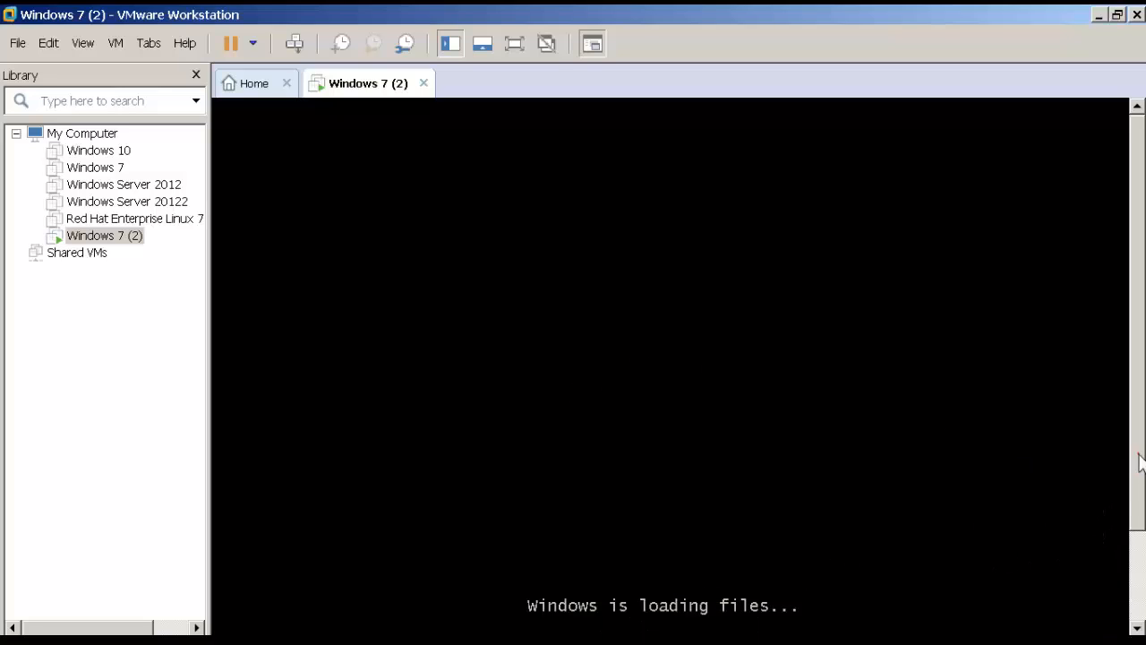
pyautogui.moveTo(1139, 455); pyautogui.dragTo(1140, 502)
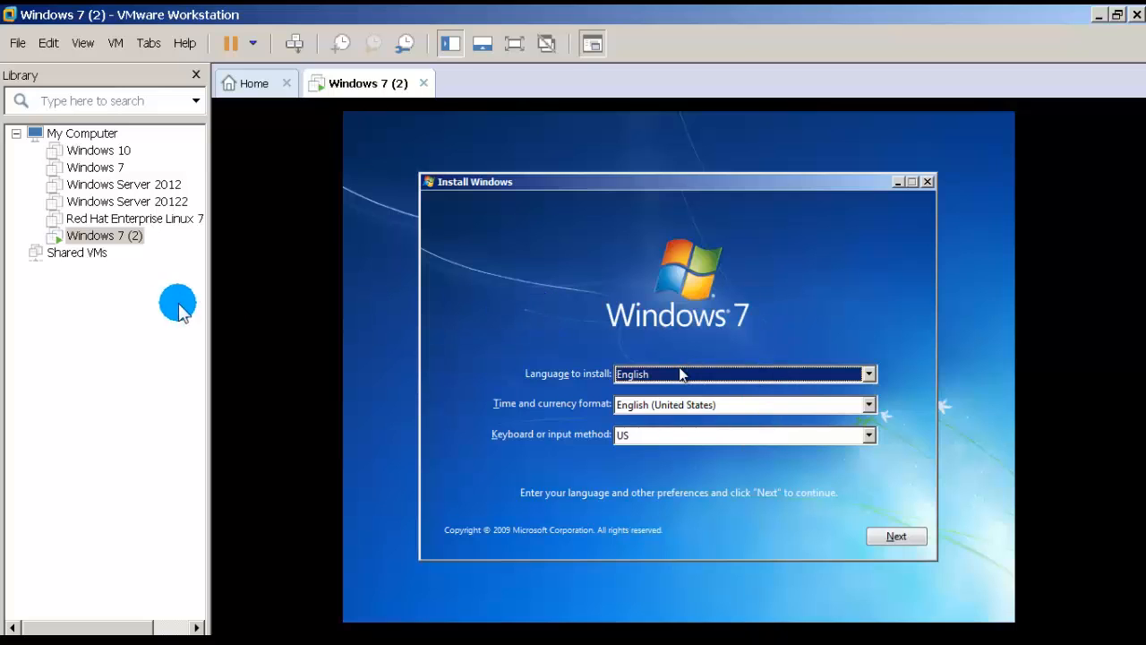
pyautogui.click(730, 260)
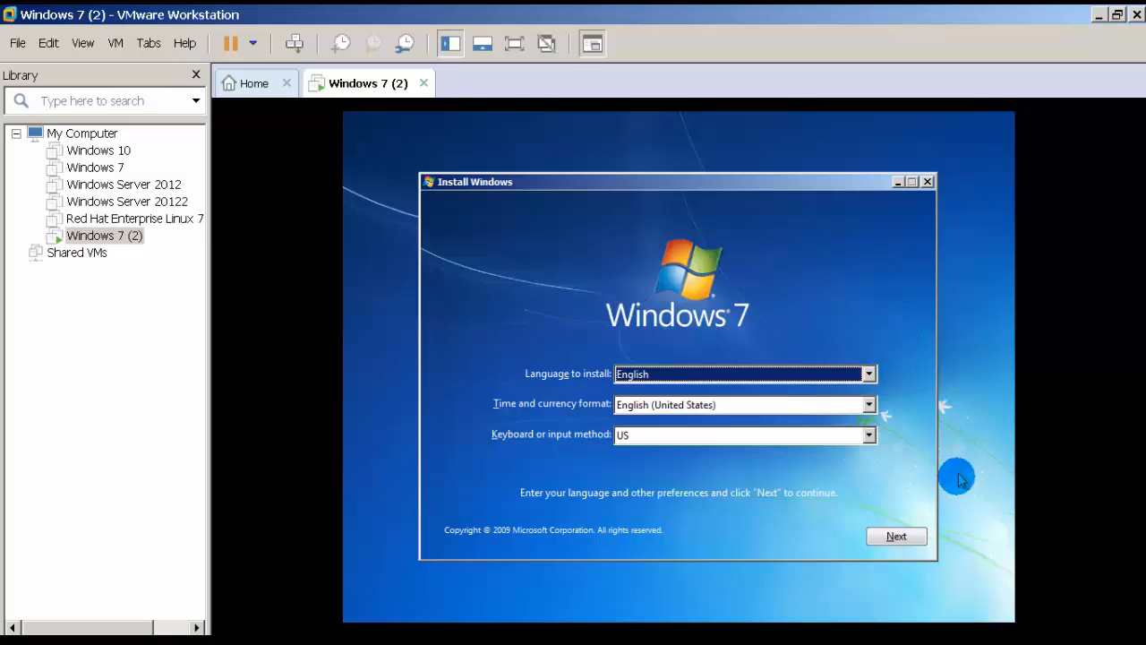
# Step: Keep the English (United States) defaults, start installing, and accept the Windows 7 license terms
pyautogui.click(896, 537)
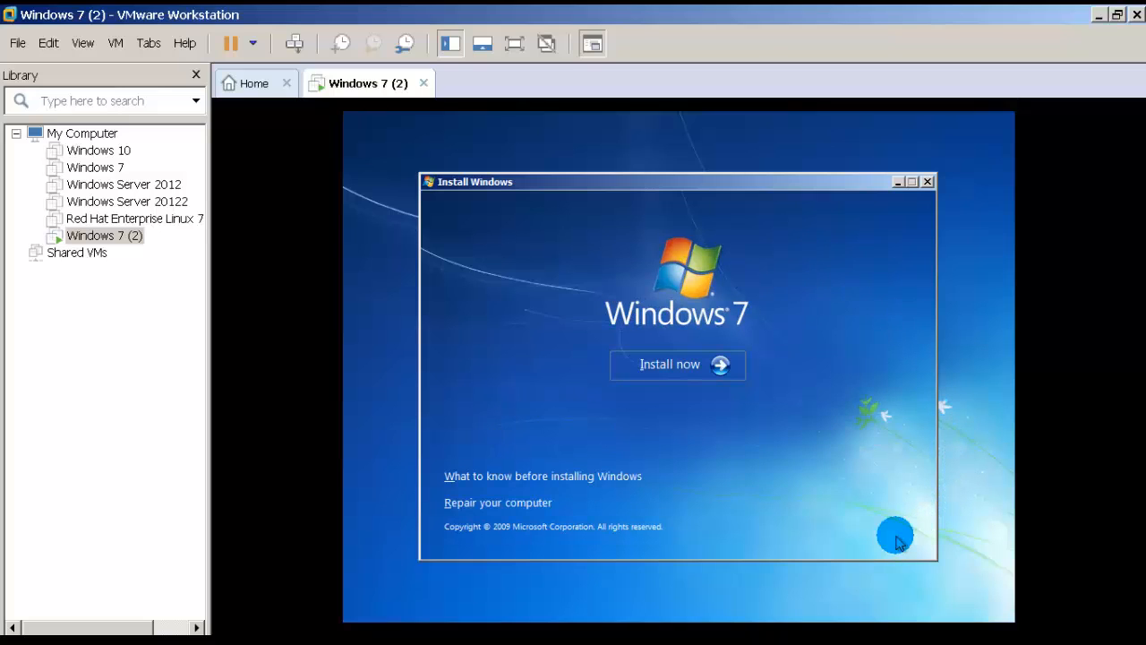
pyautogui.click(677, 375)
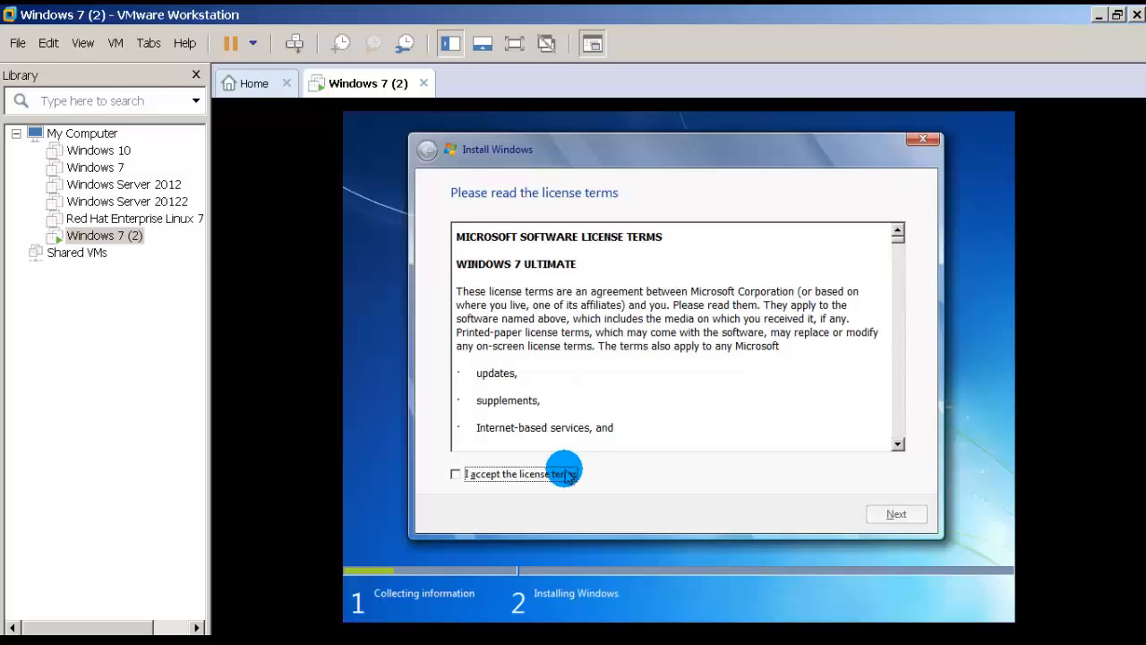
pyautogui.click(566, 473)
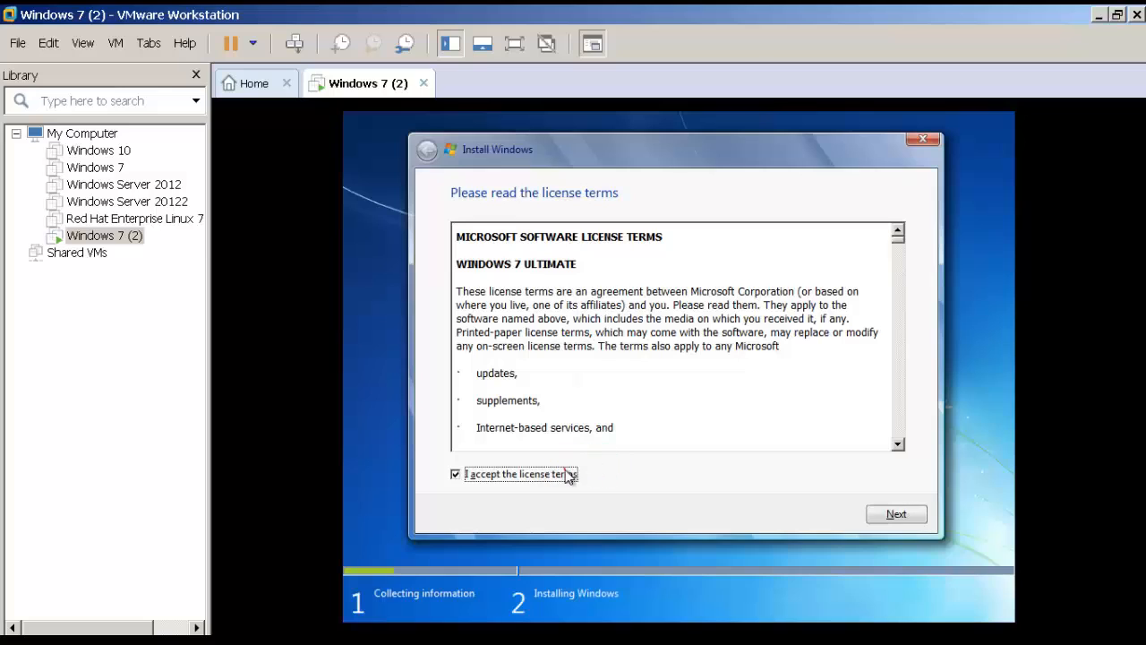
pyautogui.click(895, 516)
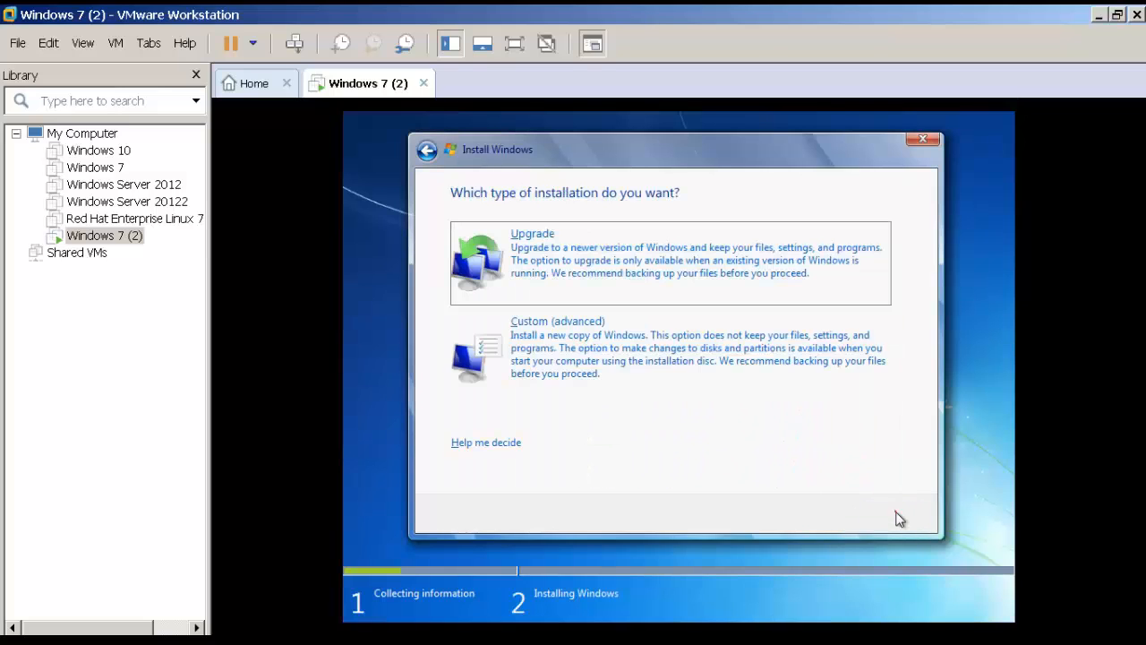
# Step: Choose a custom install, create a 30000 MB partition on Disk 0, and install Windows to Partition 2
pyautogui.click(569, 367)
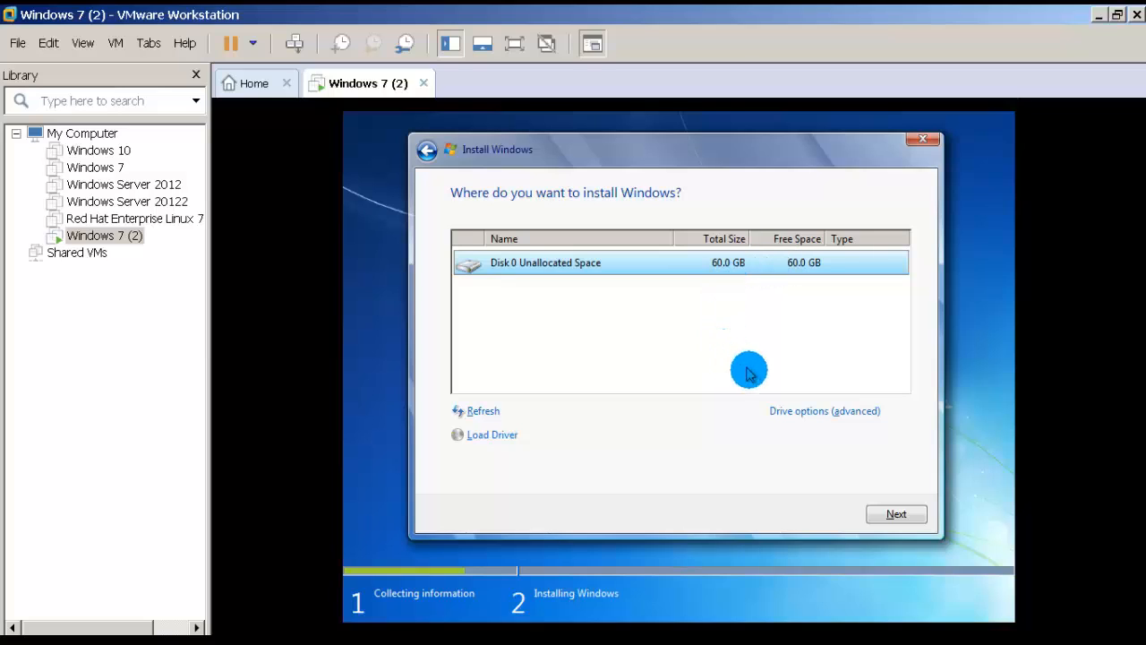
pyautogui.click(797, 410)
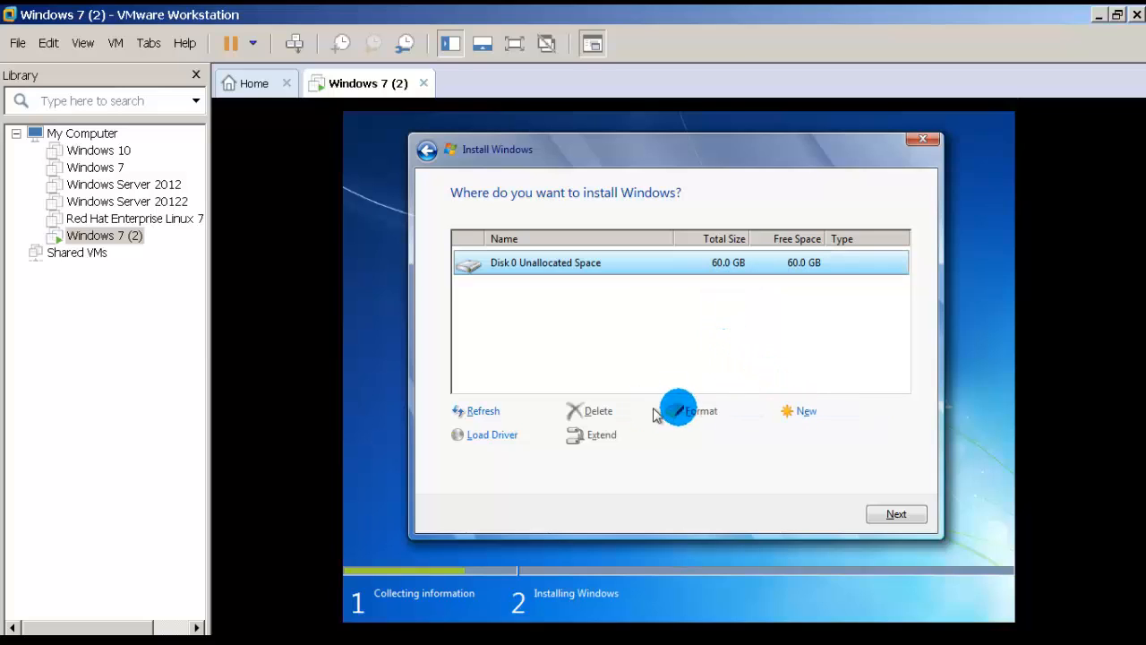
pyautogui.click(793, 410)
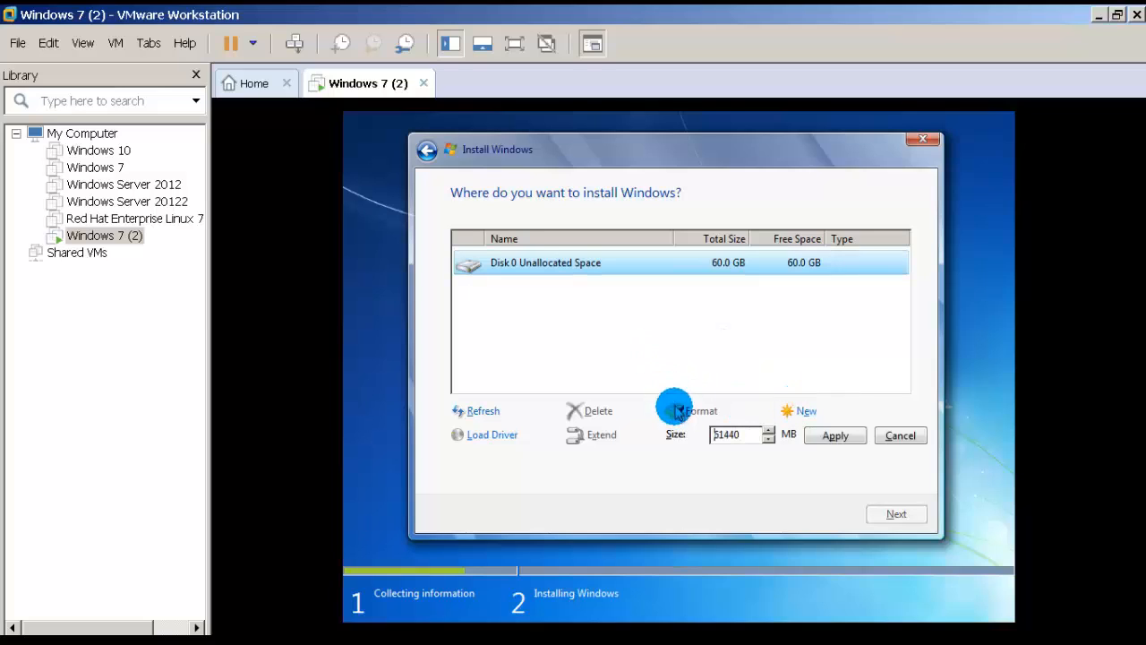
pyautogui.moveTo(749, 445); pyautogui.dragTo(676, 445)
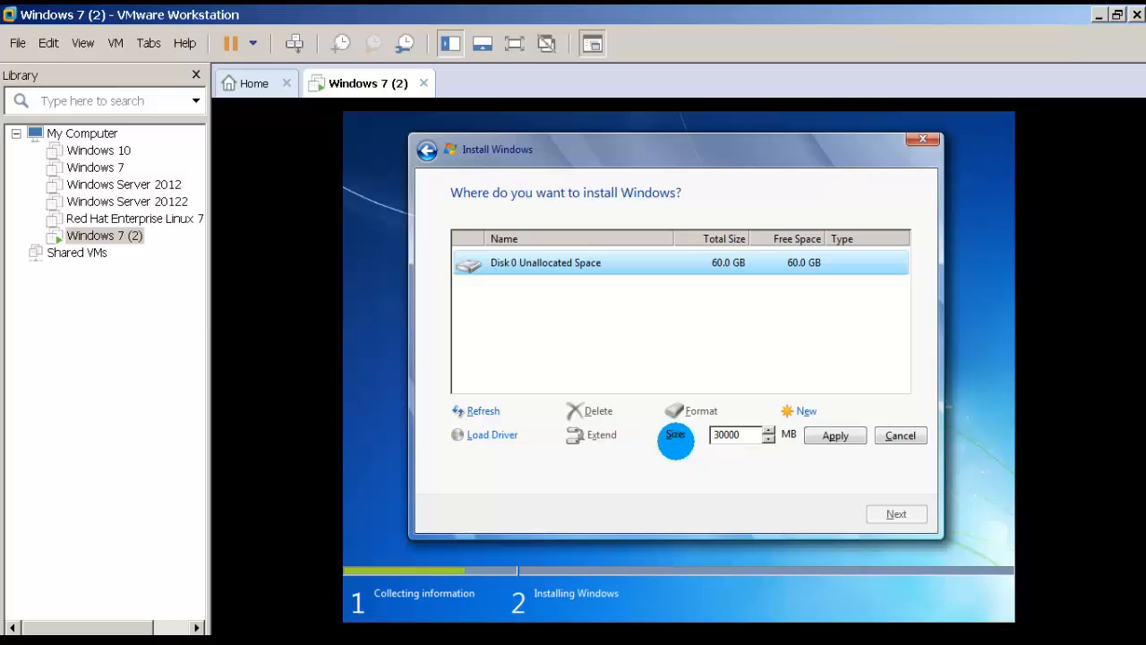
pyautogui.click(831, 437)
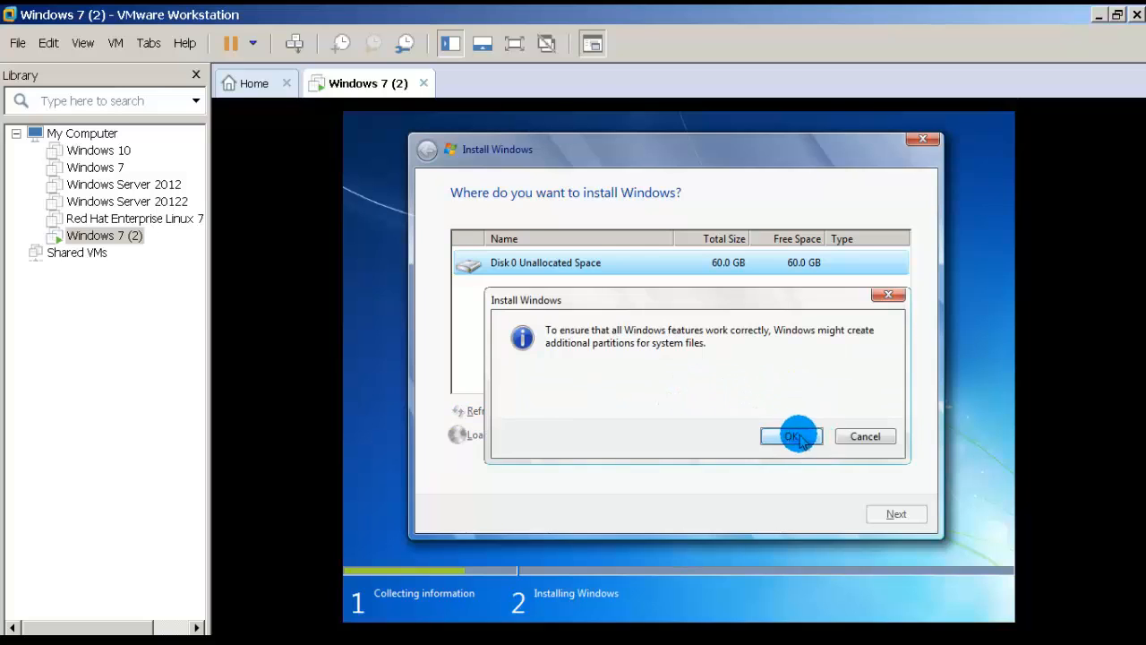
pyautogui.click(799, 437)
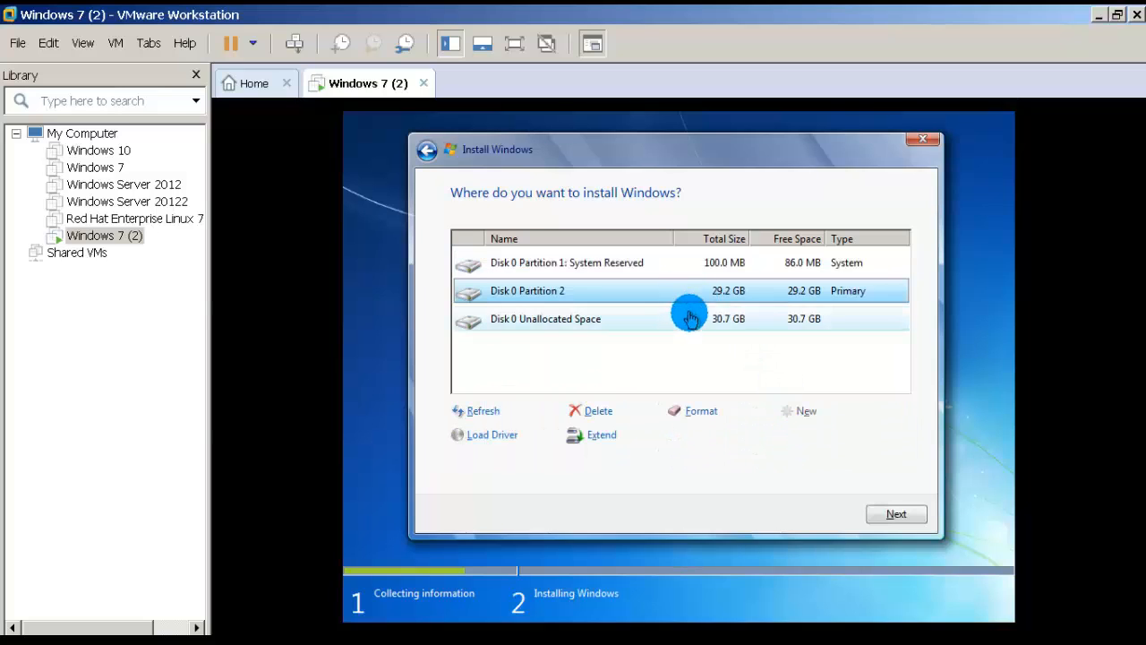
pyautogui.click(690, 317)
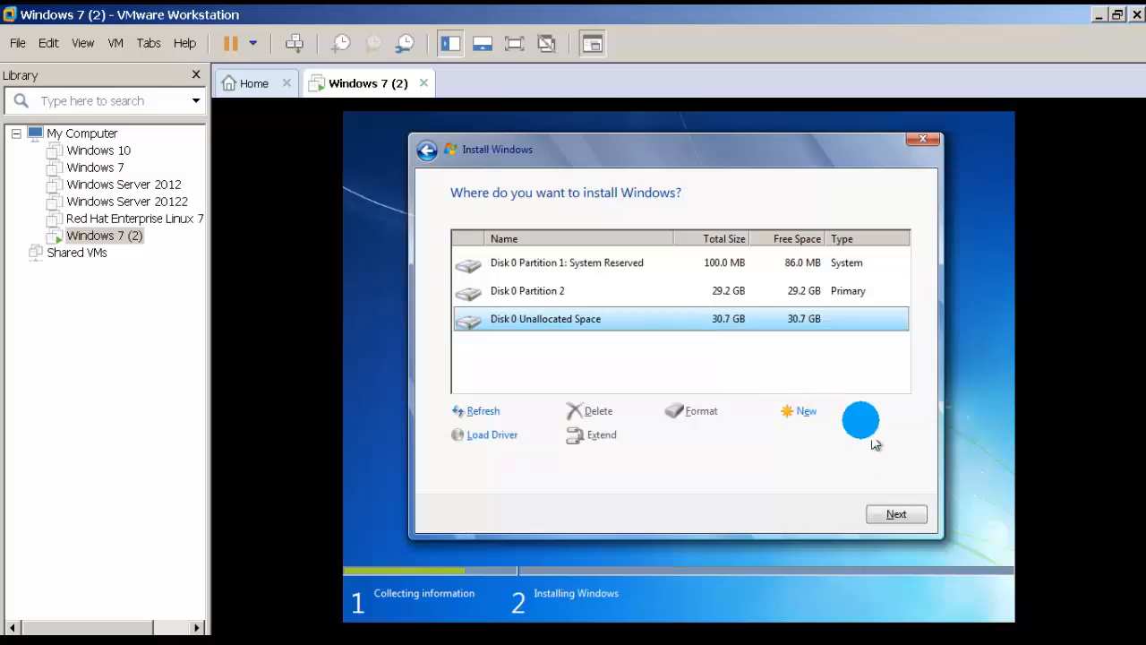
pyautogui.click(804, 299)
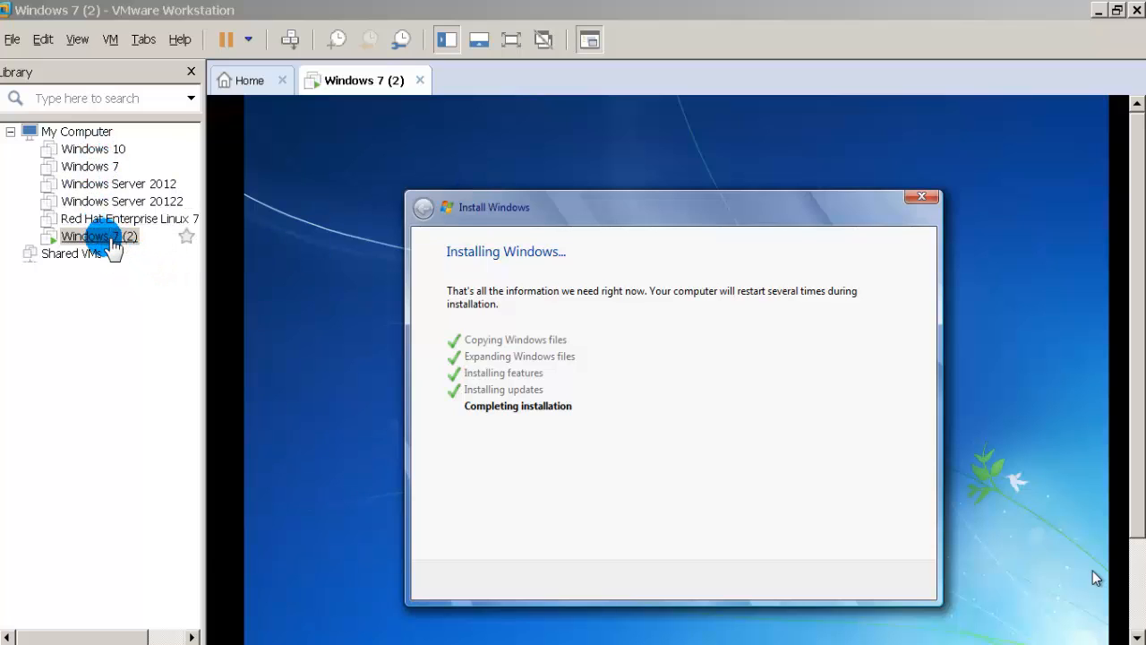
# Step: While setup finishes, bring up the Windows 7 (2) VM's Library menu and point to Power
pyautogui.rightClick(104, 238)
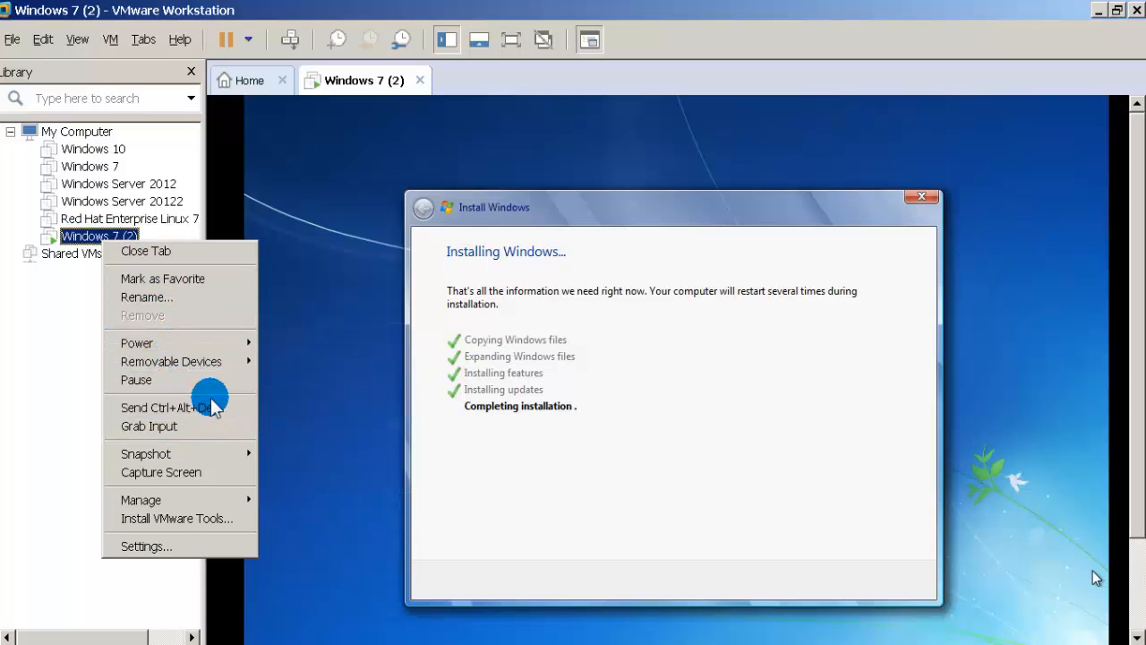
pyautogui.moveTo(227, 349)
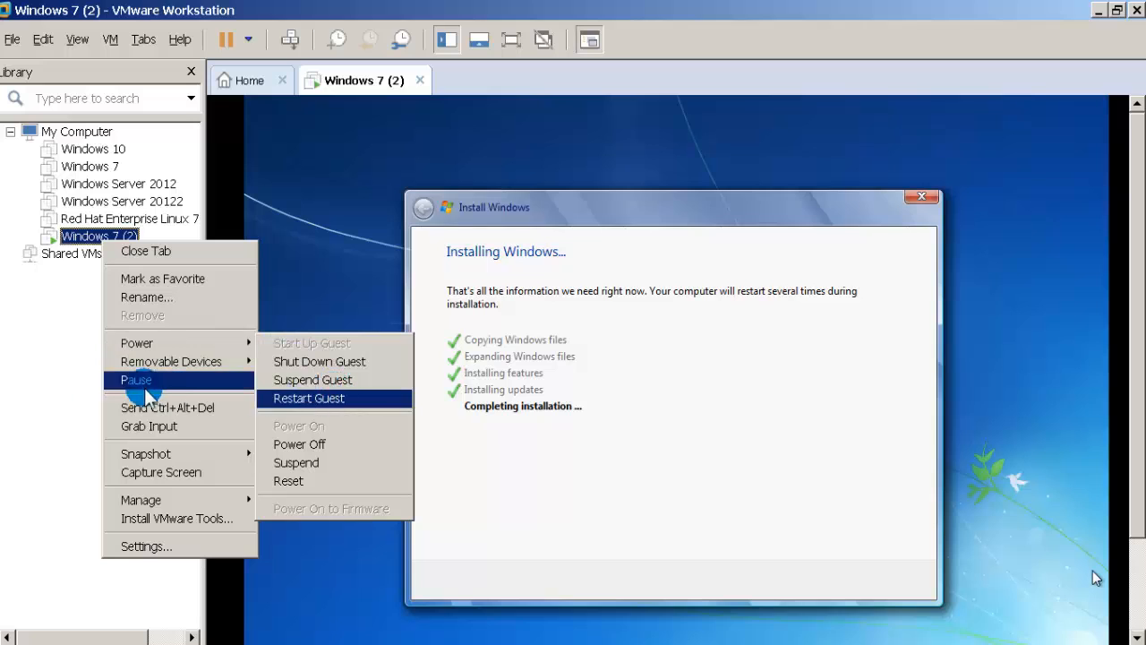
# Step: Dismiss the VM menu and draw a square box left of the Paint canvas centre
pyautogui.click(80, 367)
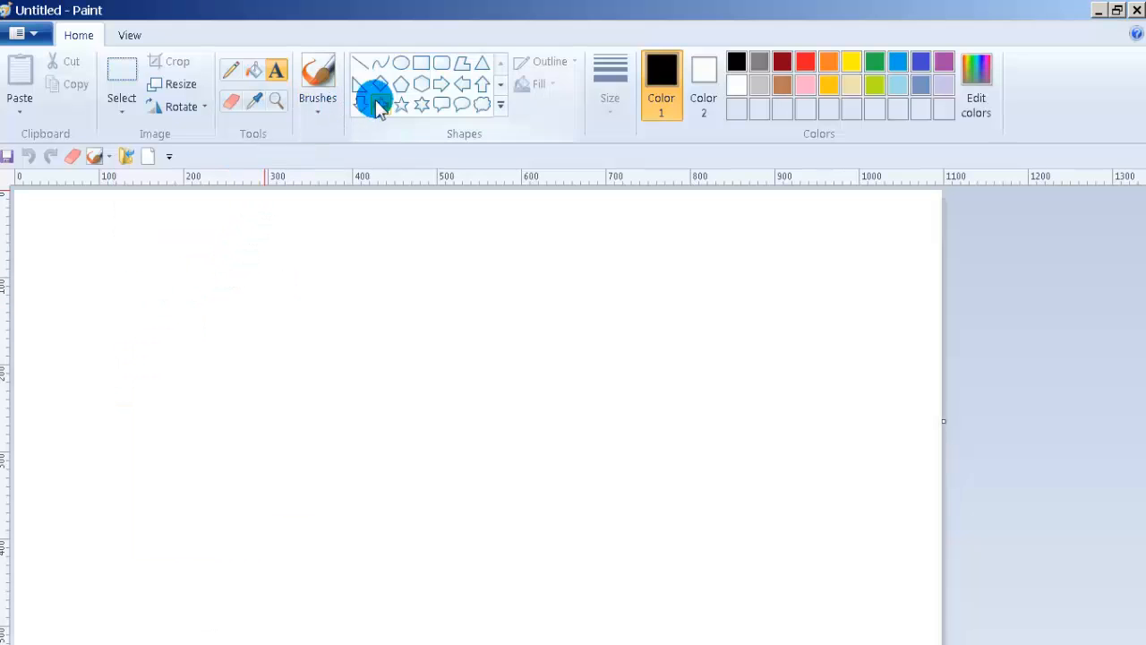
pyautogui.click(420, 64)
pyautogui.moveTo(274, 352); pyautogui.dragTo(462, 546)
pyautogui.click(569, 479)
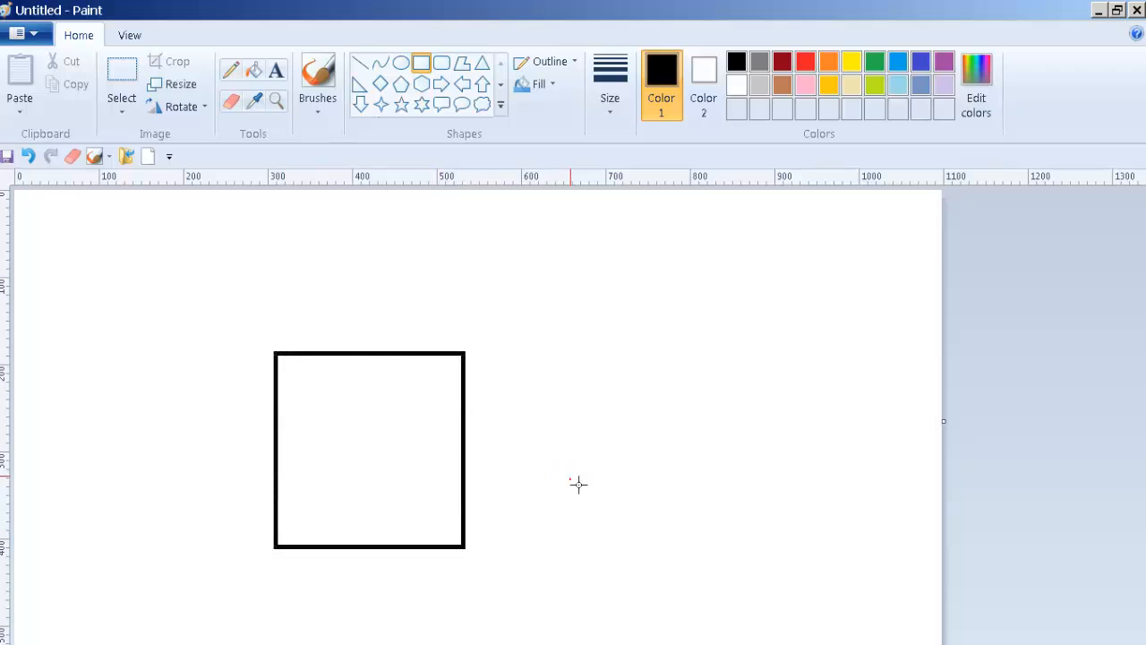
# Step: Add the text 'laptop or desktop pc' beside the square
pyautogui.click(275, 76)
pyautogui.click(495, 397)
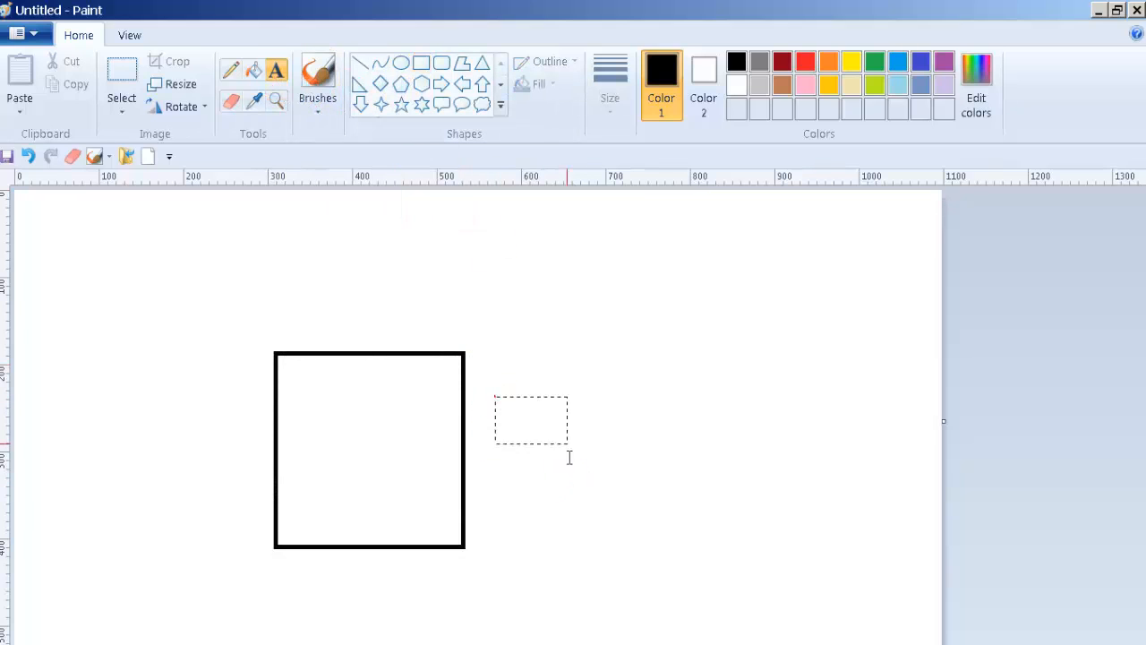
pyautogui.moveTo(570, 458); pyautogui.dragTo(783, 486)
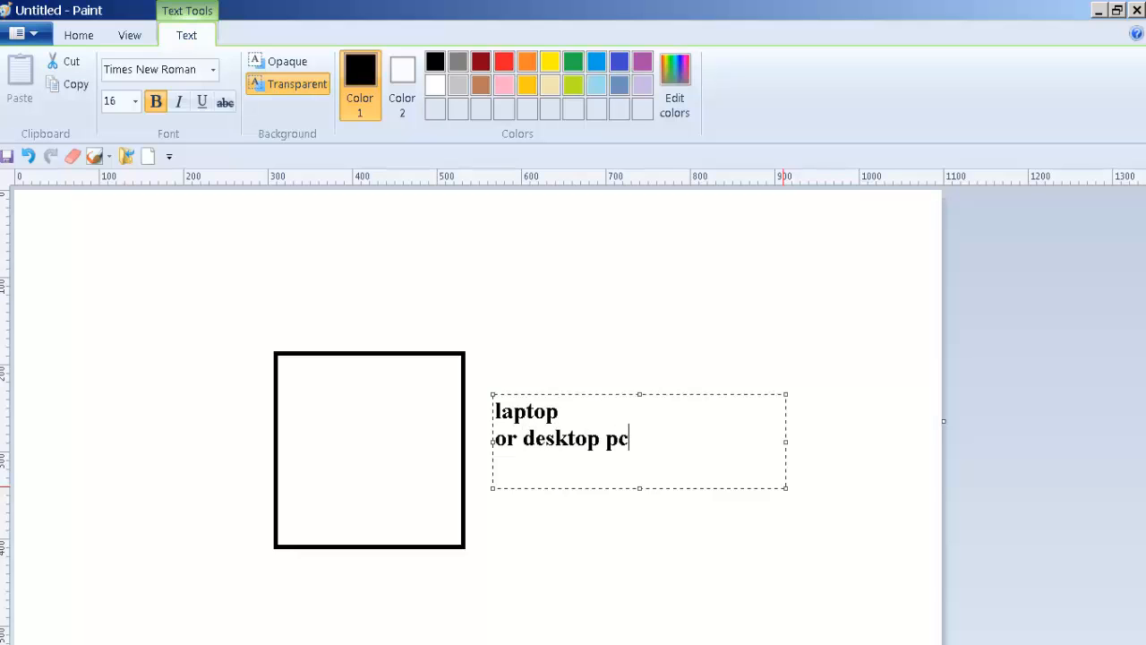
pyautogui.click(715, 373)
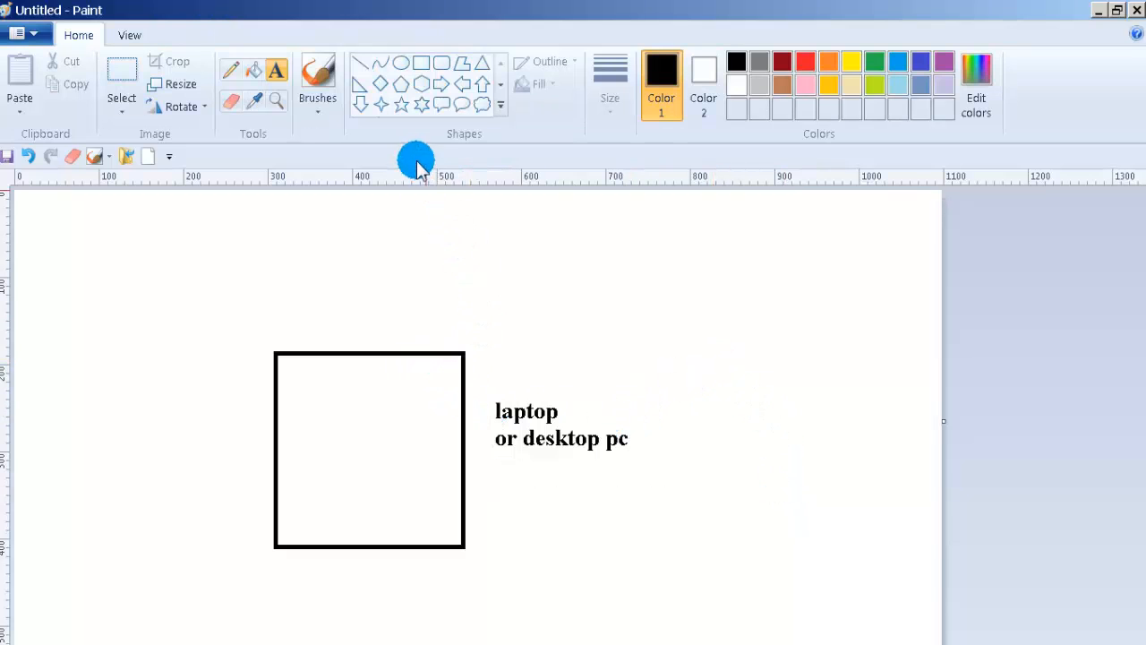
# Step: Add a text box above reading 'windows7 or windows 10', widened so it fits
pyautogui.click(277, 71)
pyautogui.click(486, 378)
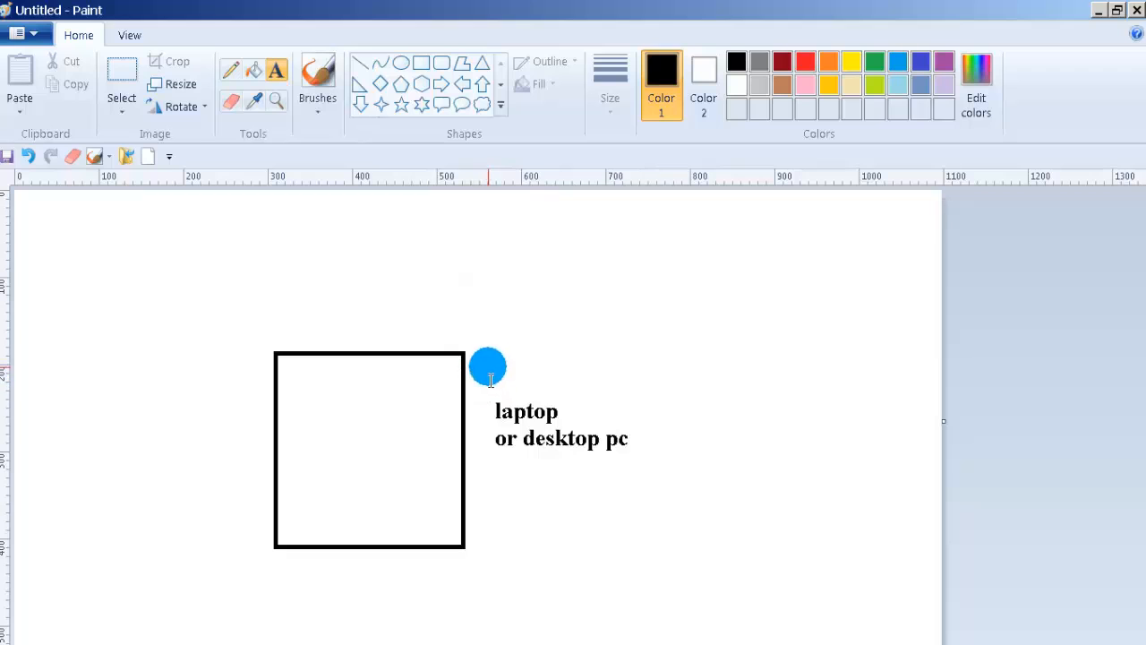
pyautogui.moveTo(490, 379); pyautogui.dragTo(673, 391)
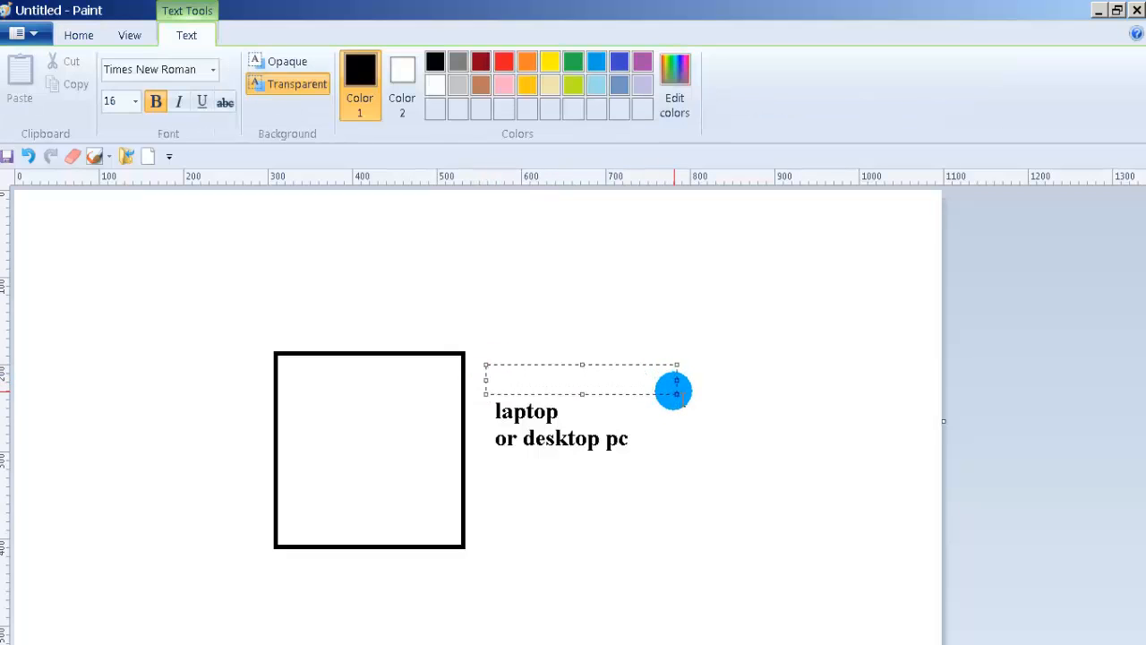
pyautogui.write('windows7 o')
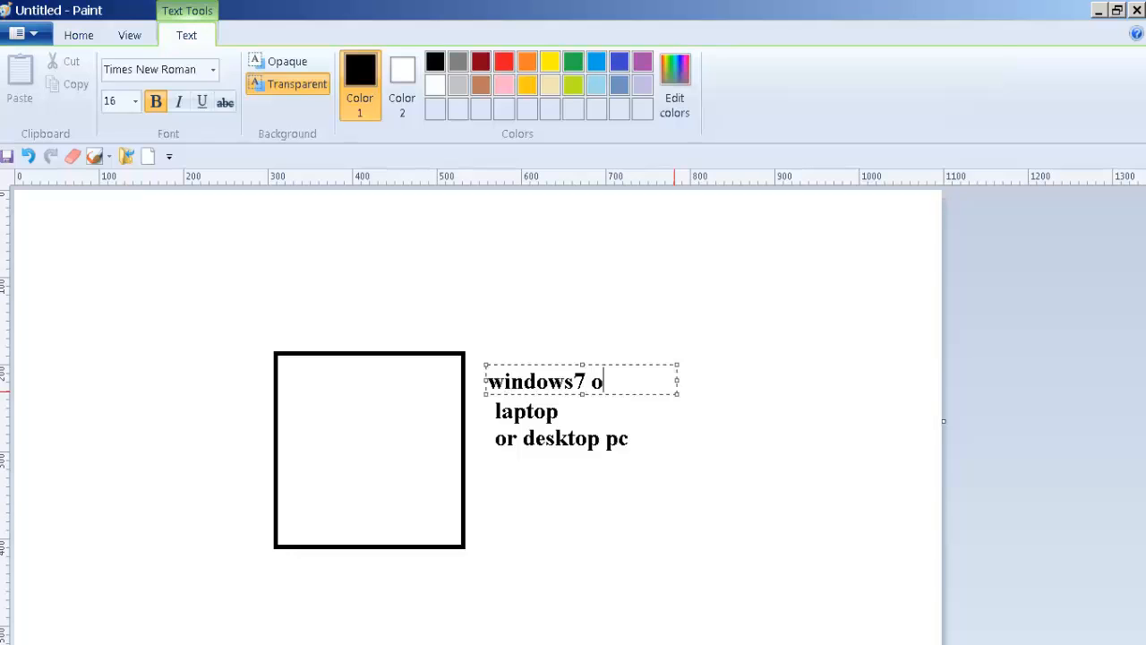
pyautogui.write('r windows 10')
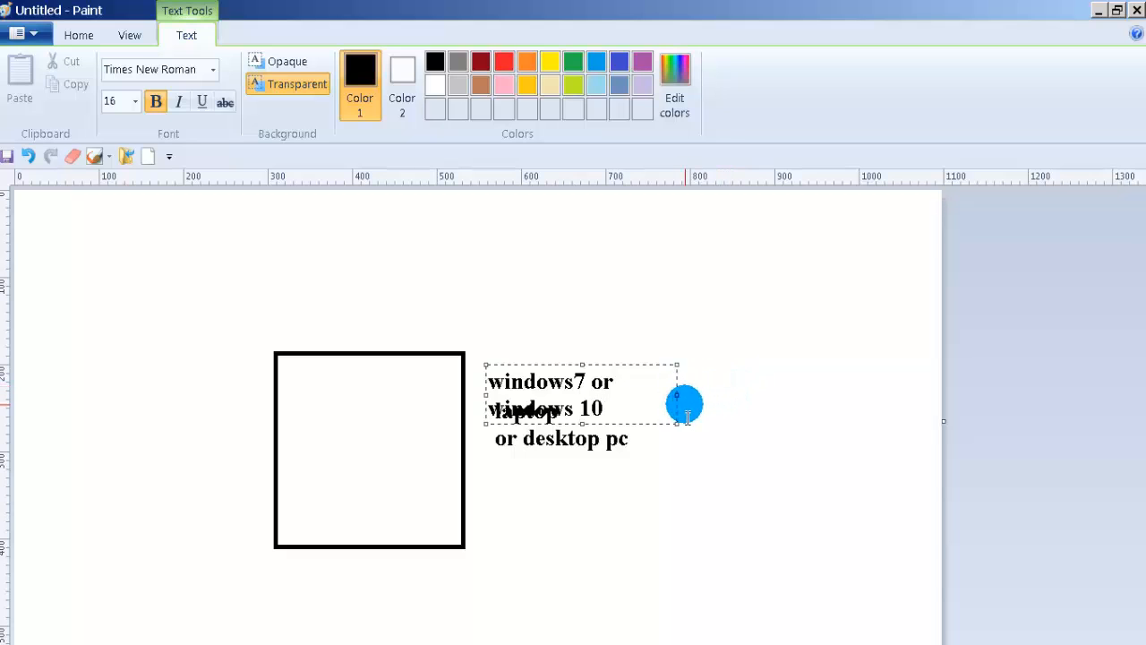
pyautogui.moveTo(679, 397); pyautogui.dragTo(786, 393)
# Step: Add the heading 'vmware workstation pro' above the 'windows7 or windows 10' line
pyautogui.click(684, 482)
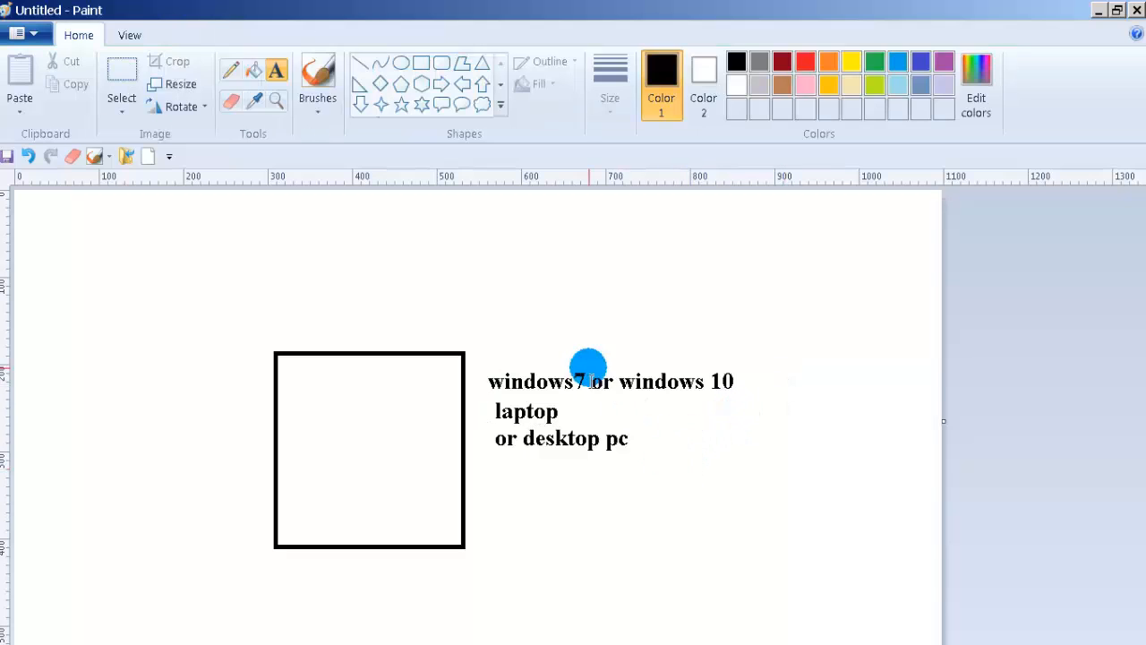
pyautogui.click(277, 73)
pyautogui.moveTo(420, 345); pyautogui.dragTo(757, 353)
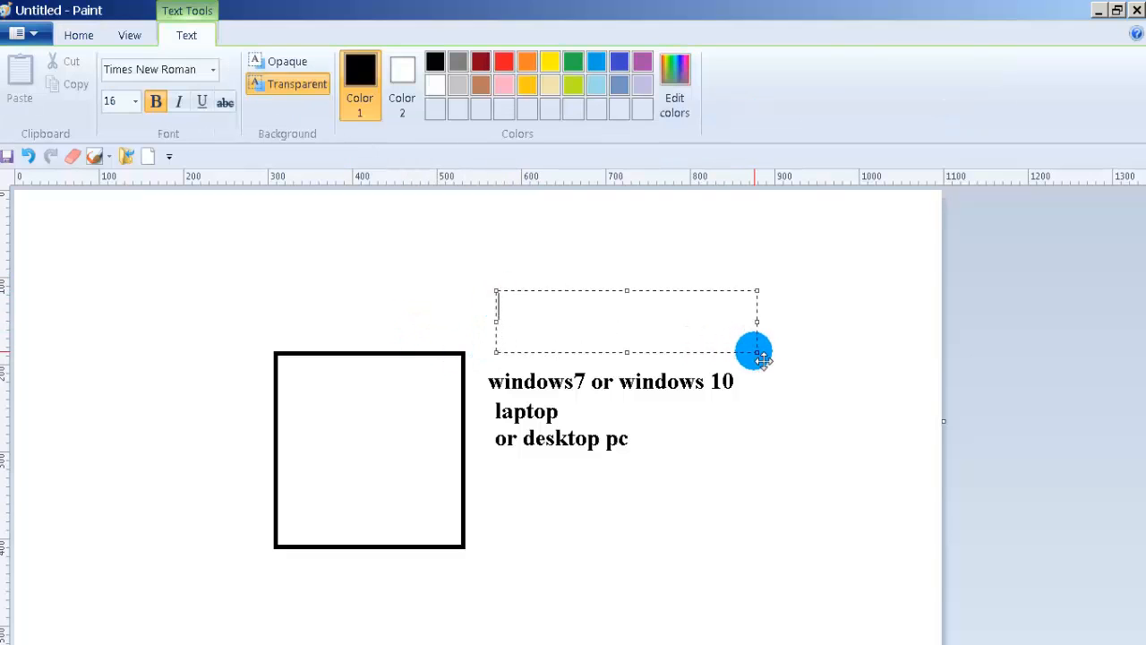
pyautogui.write('vmware workstation o')
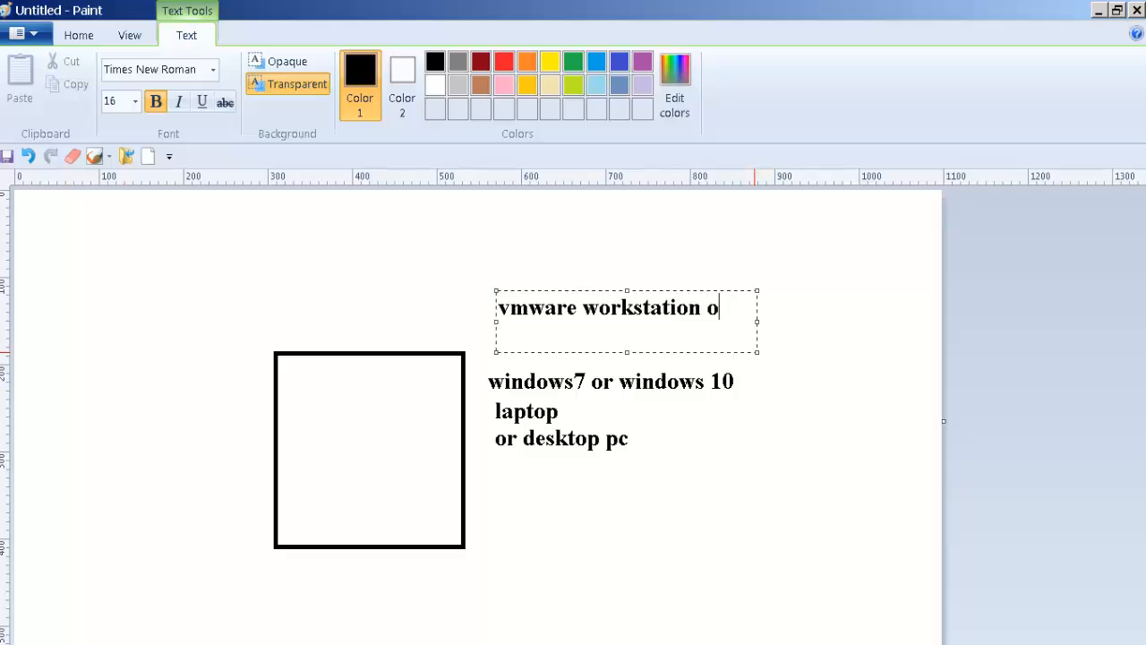
pyautogui.press('BackSpace')
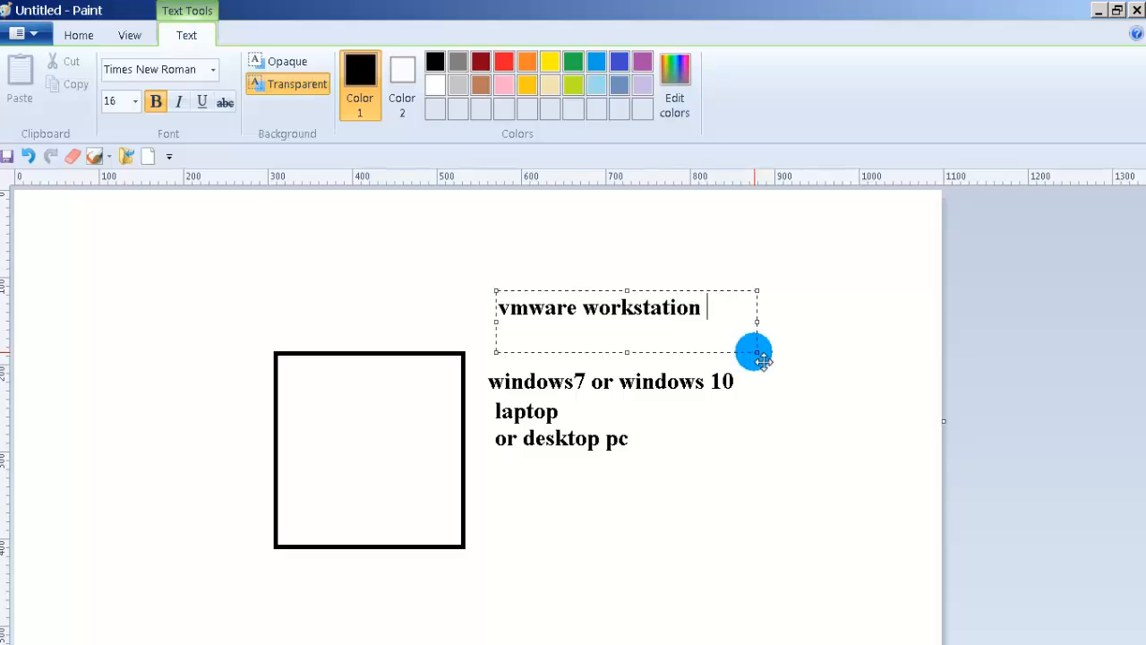
pyautogui.write('pro')
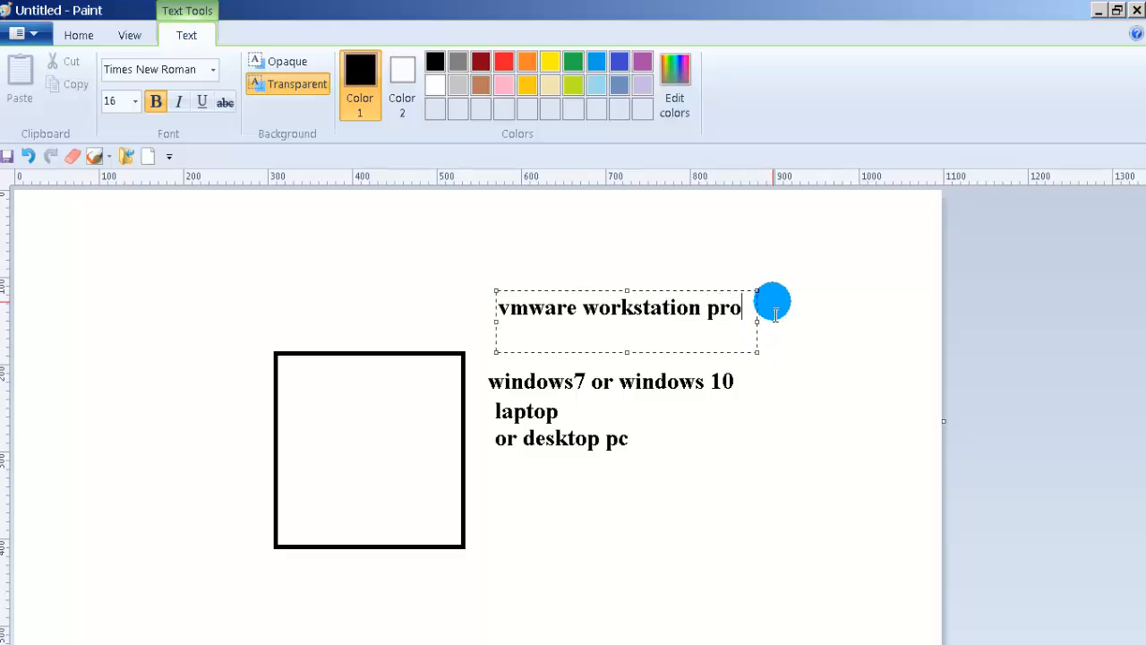
pyautogui.click(825, 355)
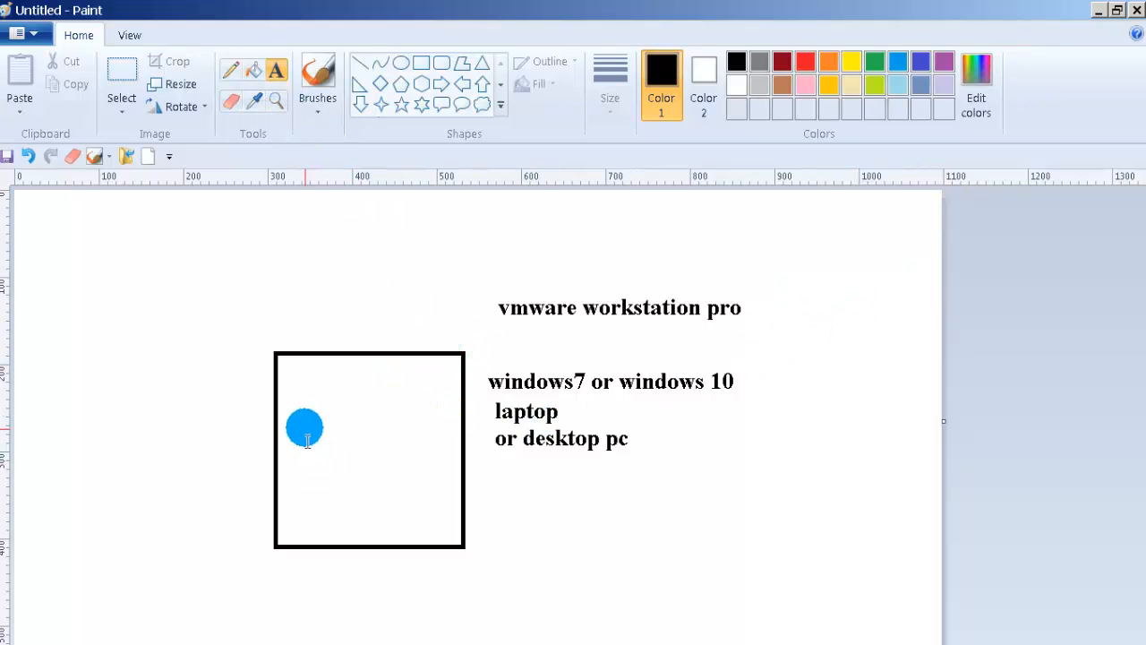
# Step: Add a 'host system' label below the description
pyautogui.moveTo(479, 461); pyautogui.dragTo(689, 521)
pyautogui.write('host system')
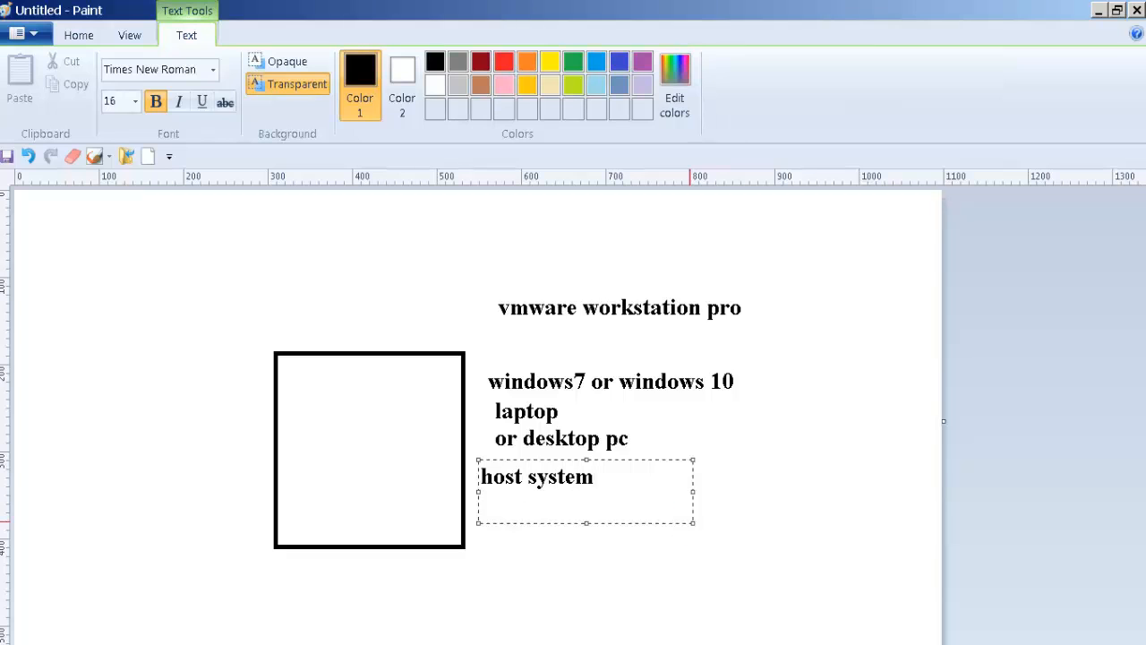
pyautogui.click(781, 576)
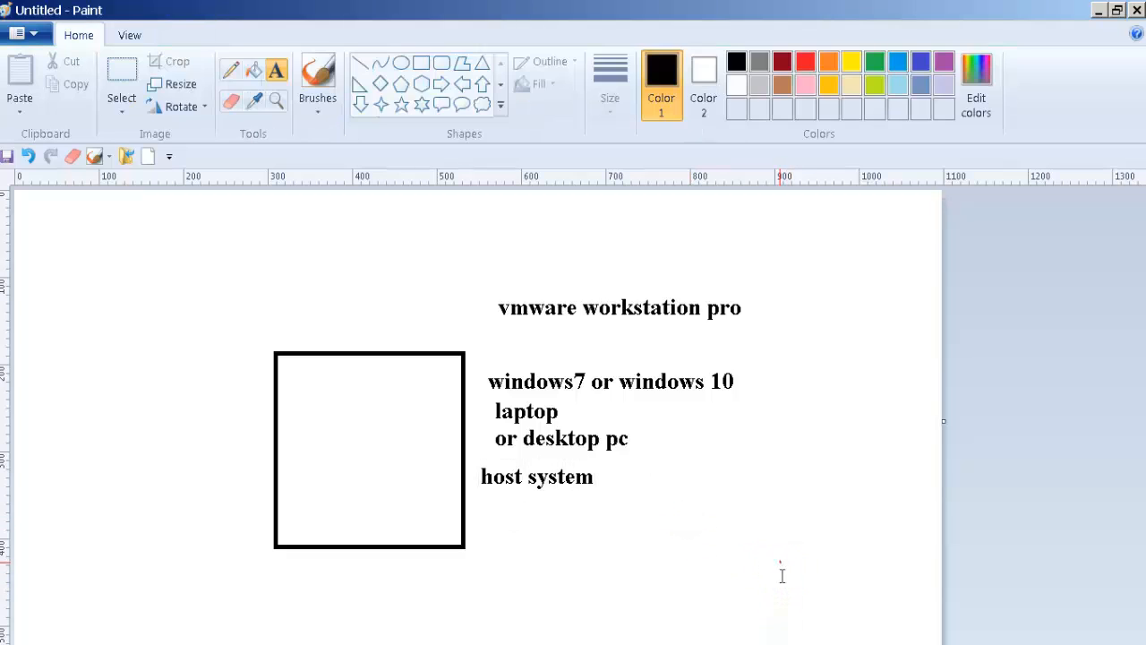
# Step: Draw a line toward host system, then two red rounded boxes side by side inside the square
pyautogui.click(362, 66)
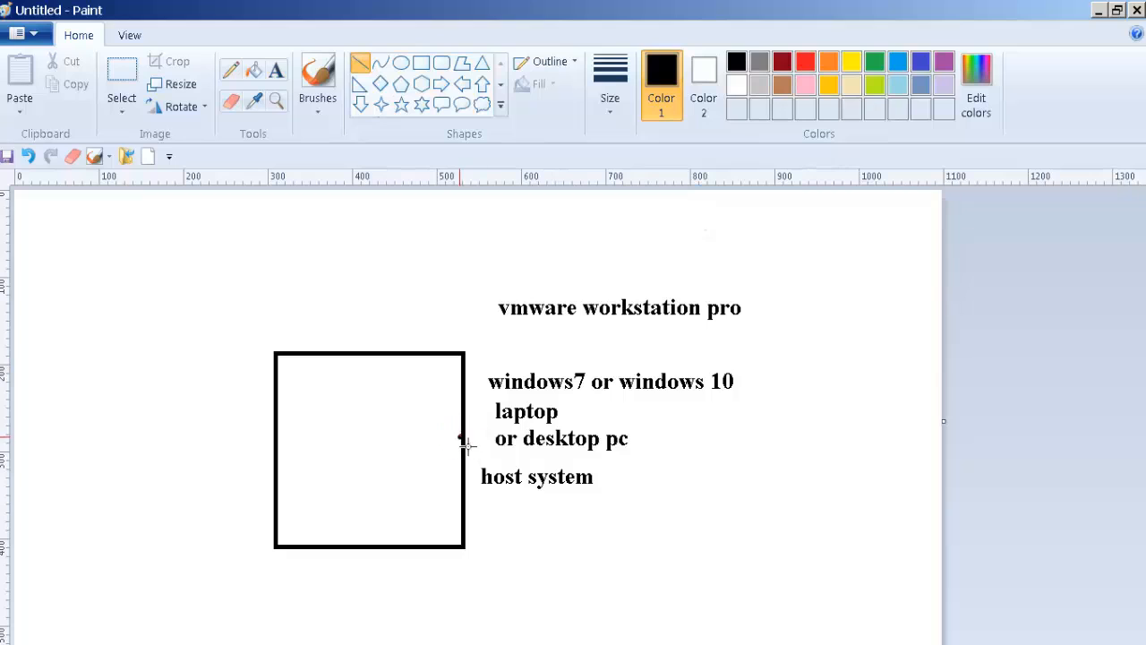
pyautogui.moveTo(462, 439); pyautogui.dragTo(489, 467)
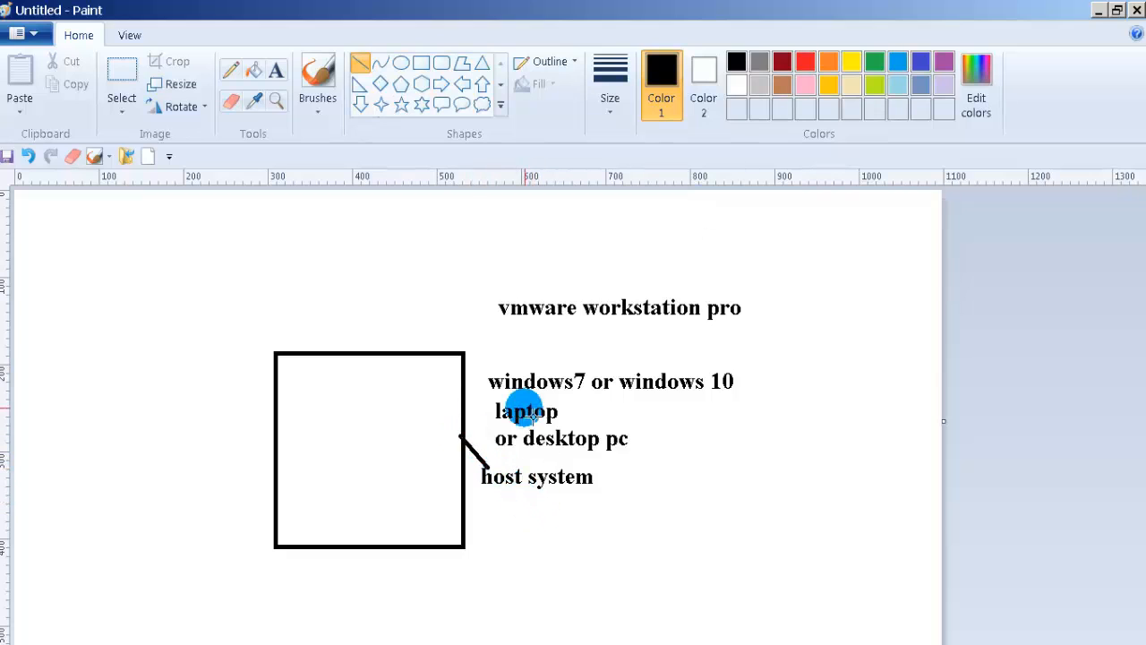
pyautogui.click(805, 62)
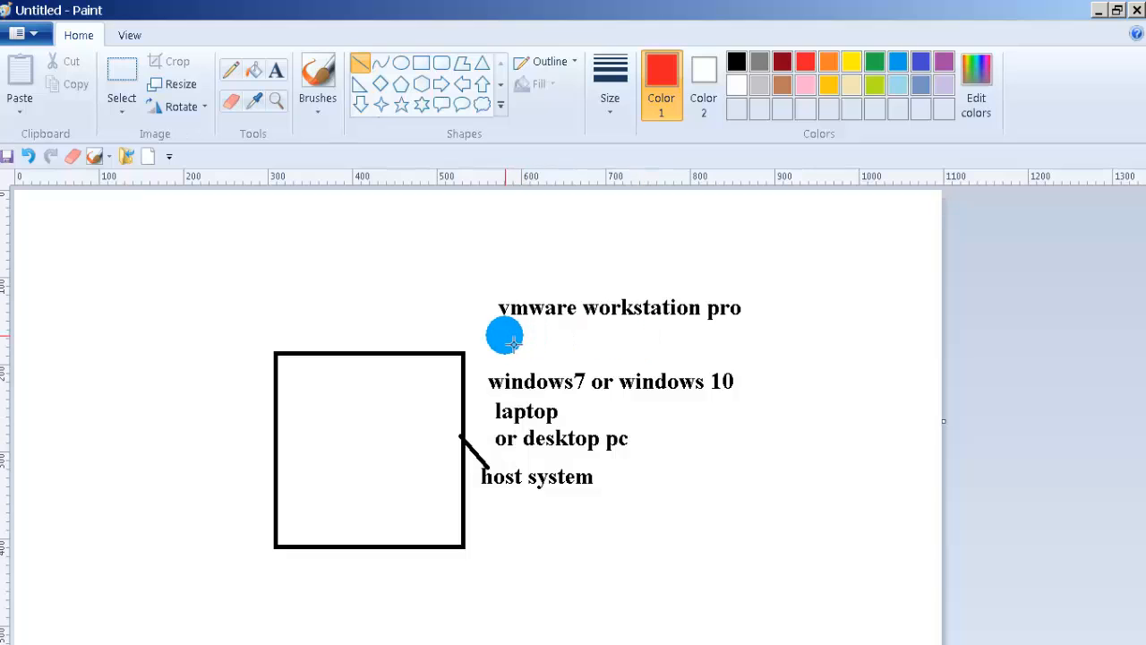
pyautogui.click(441, 66)
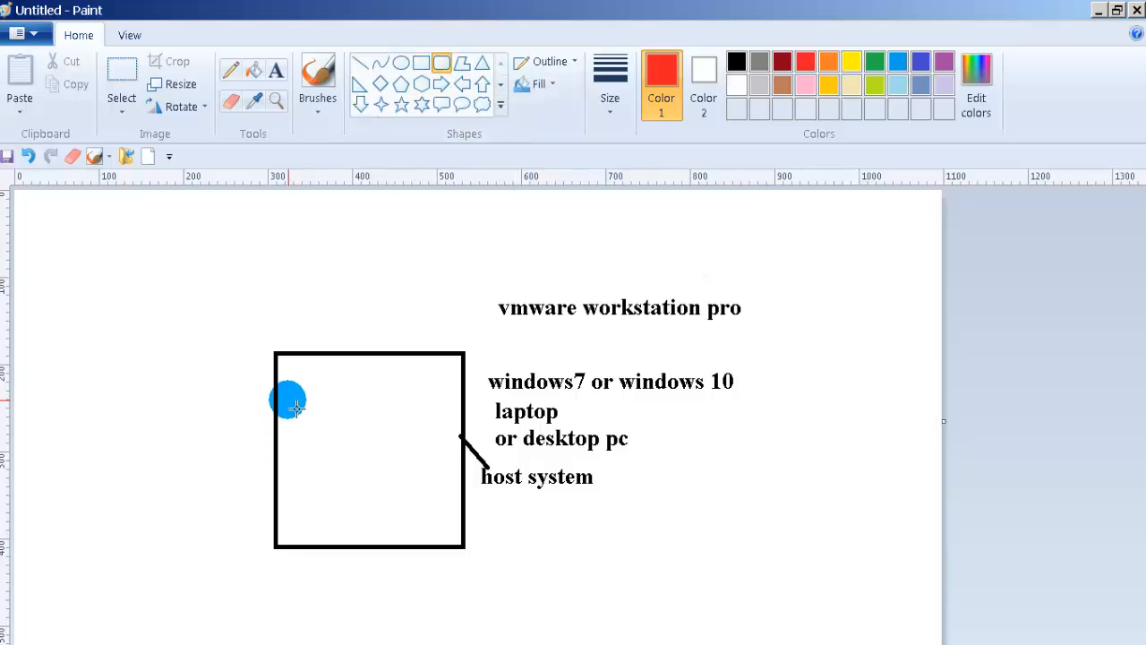
pyautogui.moveTo(289, 381); pyautogui.dragTo(344, 451)
pyautogui.click(373, 404)
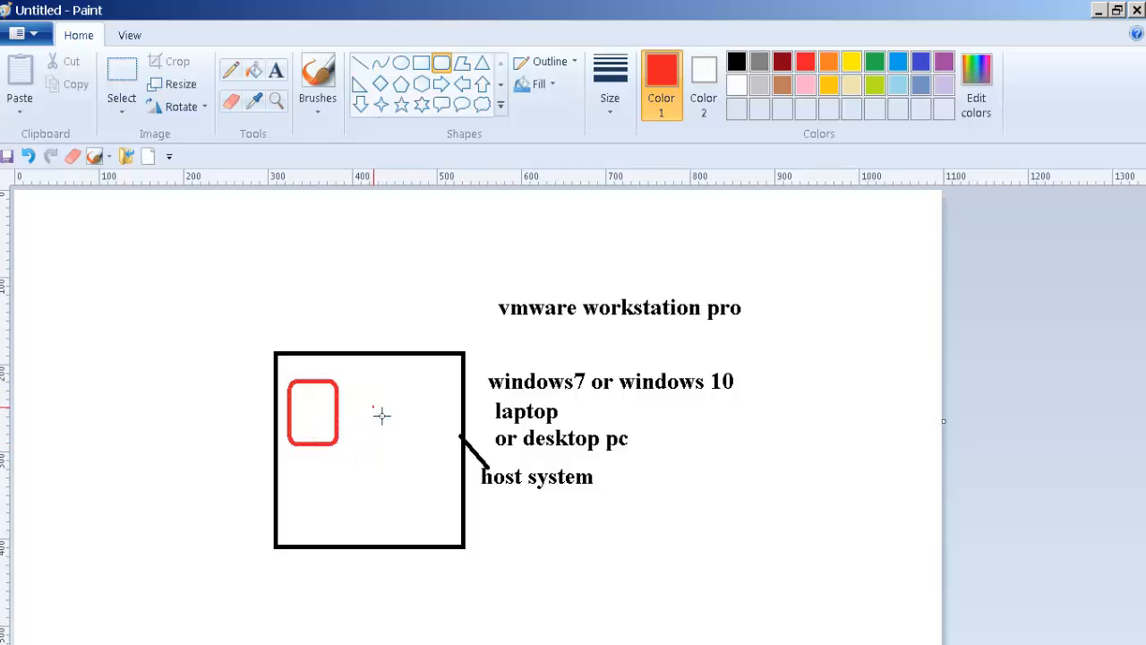
pyautogui.moveTo(364, 383); pyautogui.dragTo(398, 430)
pyautogui.click(456, 435)
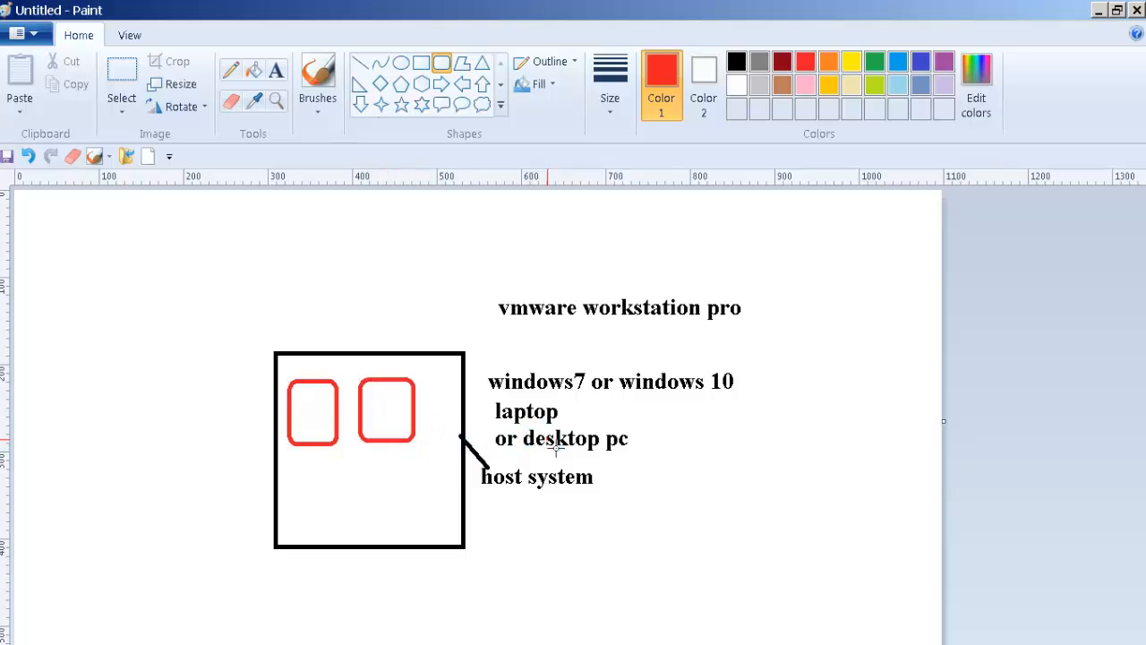
# Step: Add red 'win 7' and 'win 10' labels left of the square
pyautogui.click(276, 70)
pyautogui.moveTo(190, 381); pyautogui.dragTo(258, 412)
pyautogui.write('win')
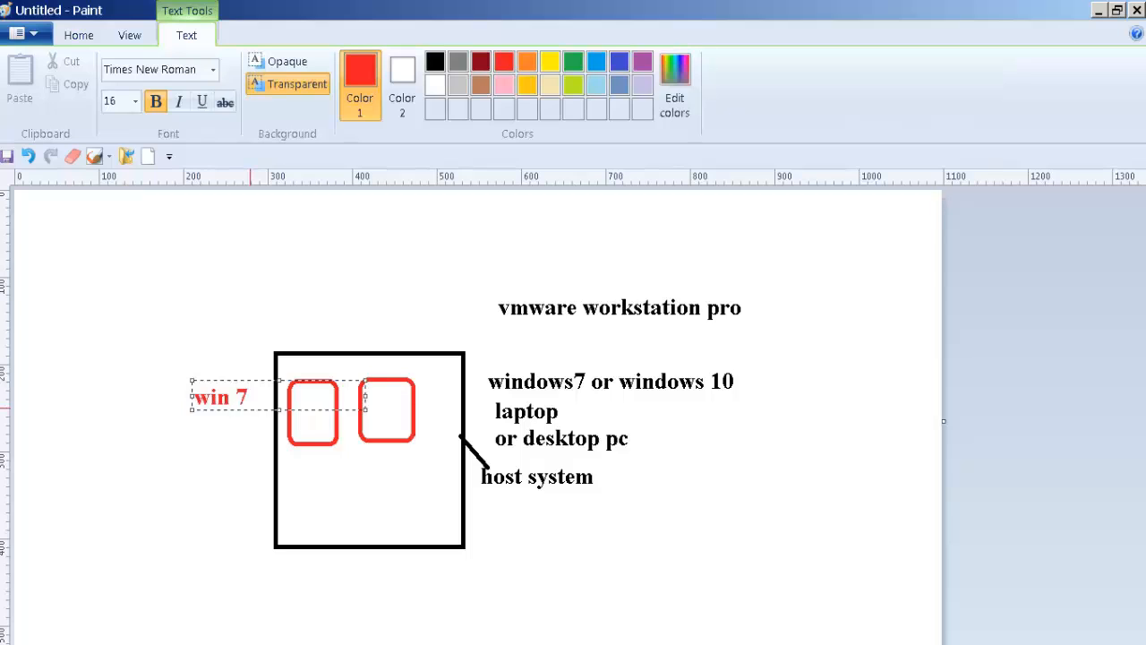
pyautogui.write(' 7')
pyautogui.press('Return')
pyautogui.press('Return')
pyautogui.press('Return')
pyautogui.write('win 10')
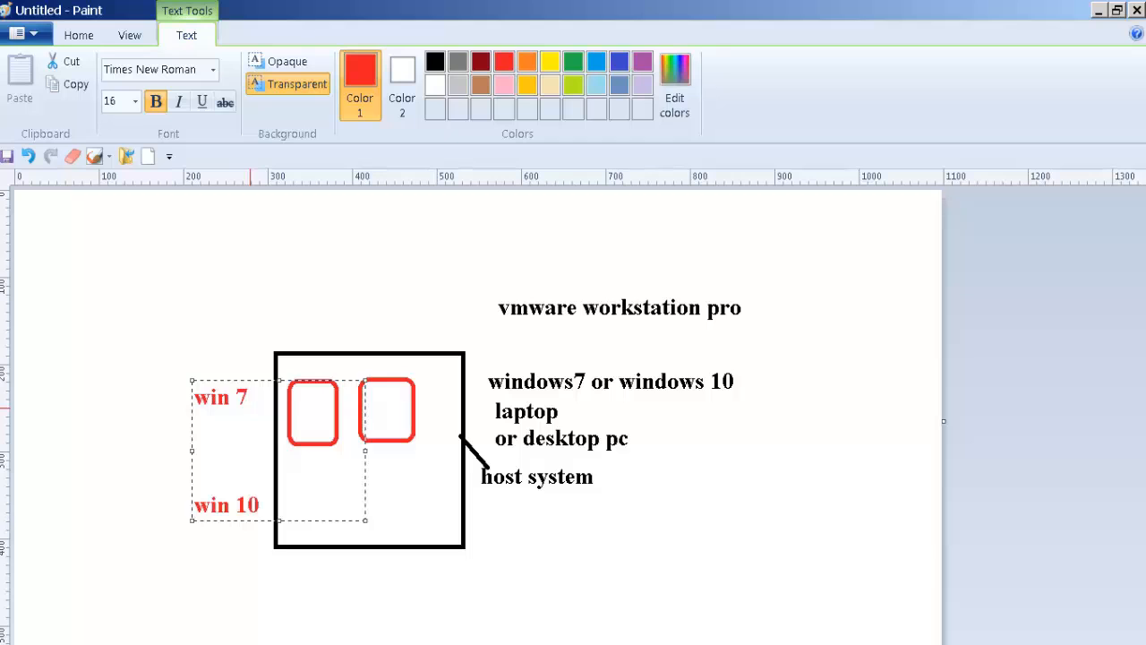
pyautogui.click(262, 298)
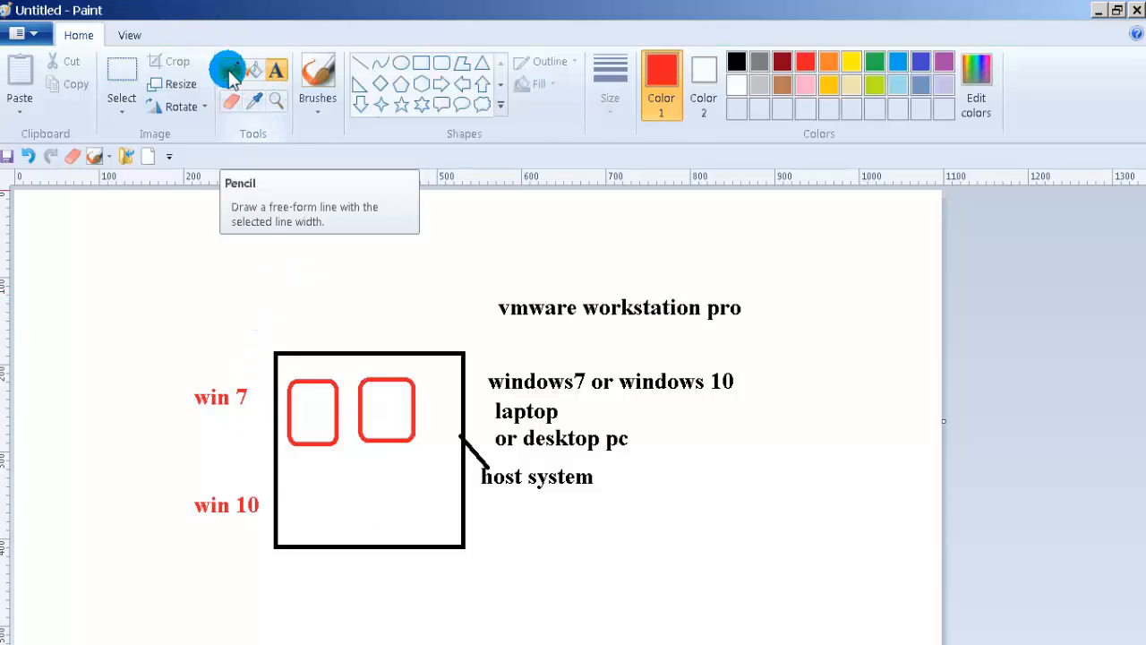
# Step: Draw red lines connecting 'win 10' and 'win 7' to their red boxes
pyautogui.click(355, 65)
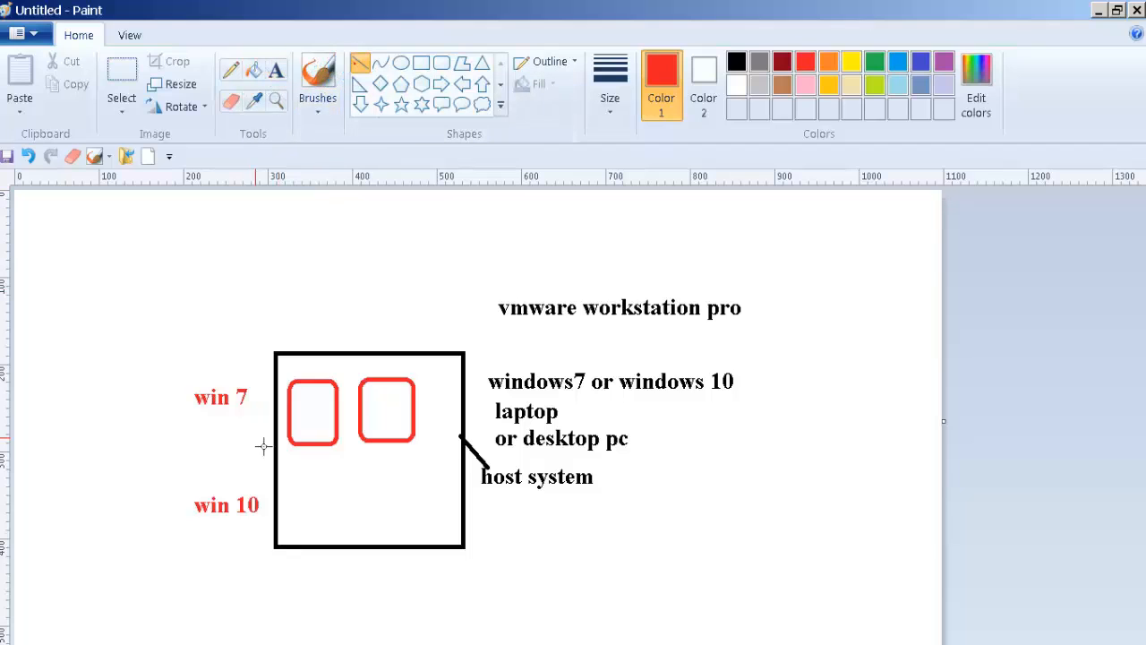
pyautogui.moveTo(248, 491); pyautogui.dragTo(358, 438)
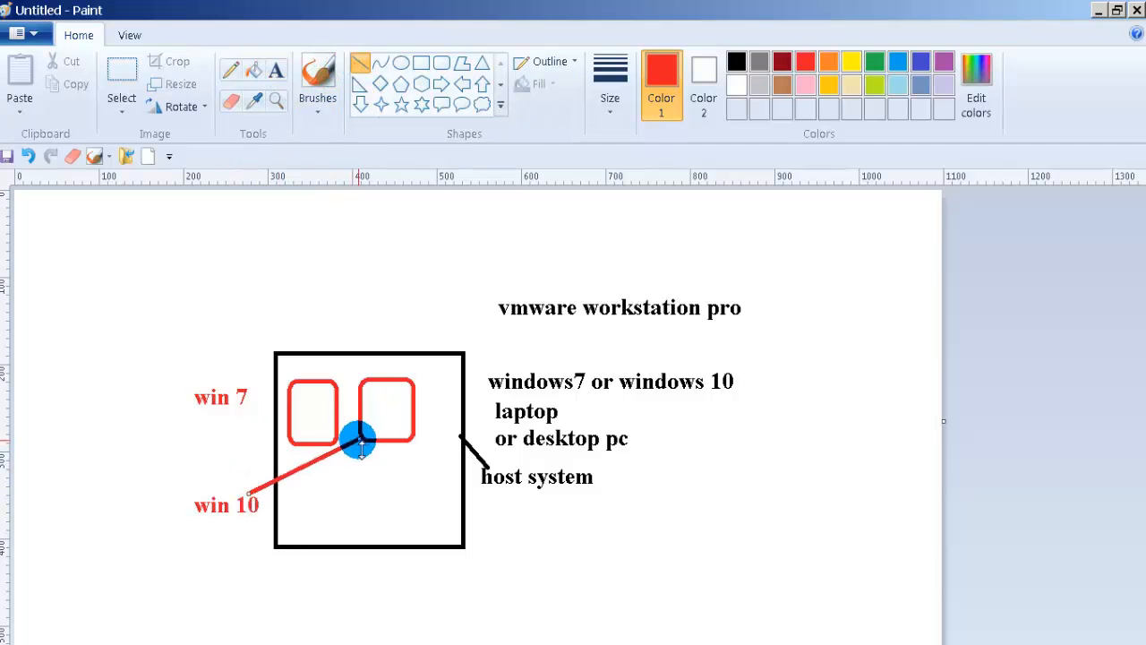
pyautogui.click(256, 400)
pyautogui.moveTo(262, 404); pyautogui.dragTo(297, 413)
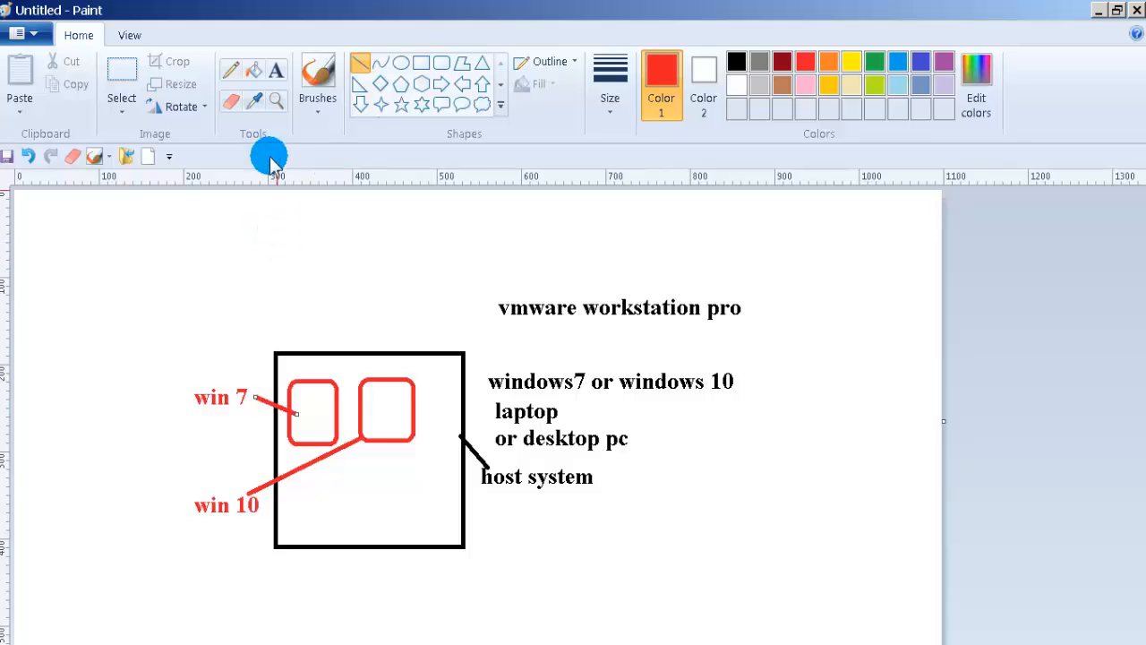
# Step: Type a red 'guest system' label at the far left edge of the canvas
pyautogui.click(283, 77)
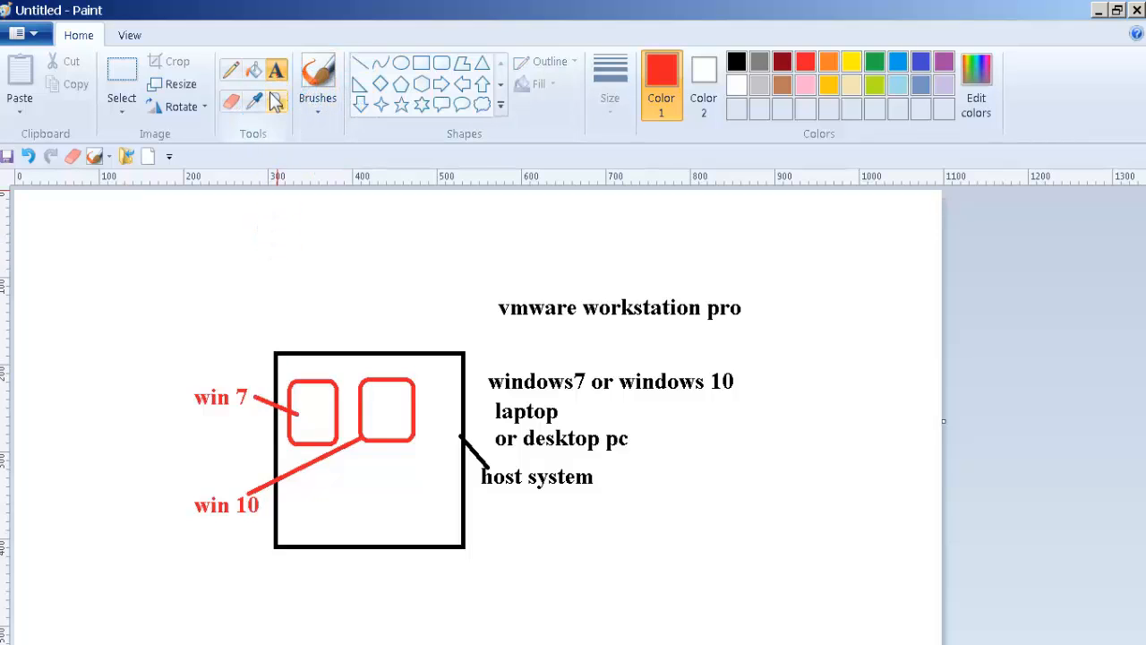
pyautogui.click(32, 370)
pyautogui.moveTo(140, 429); pyautogui.dragTo(139, 429)
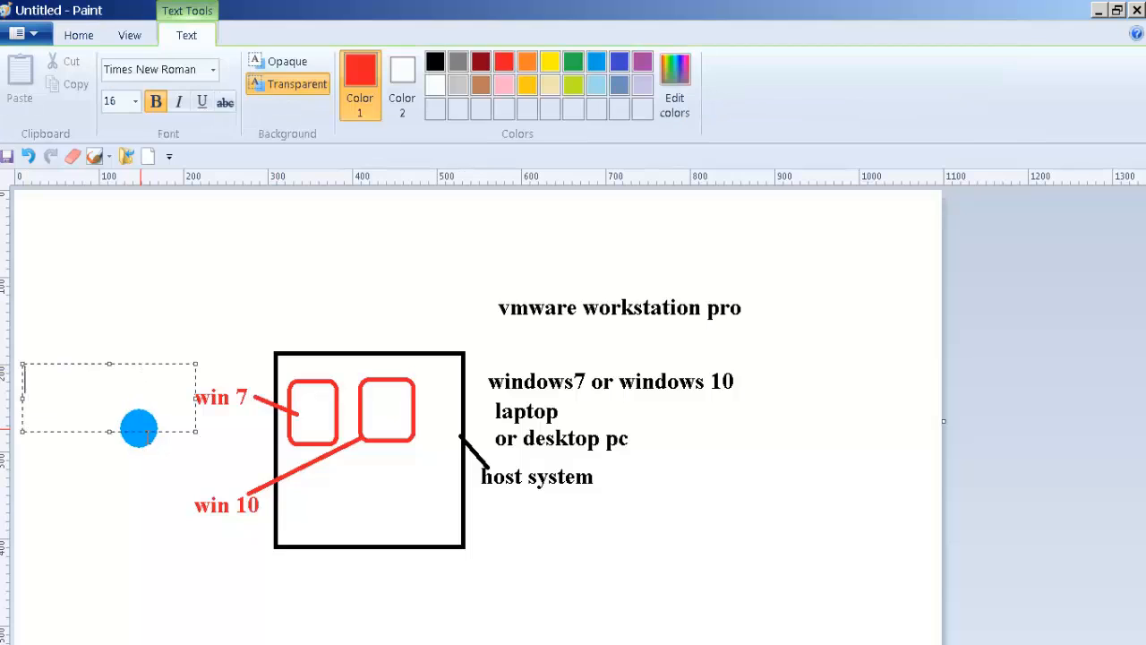
pyautogui.write('guest system')
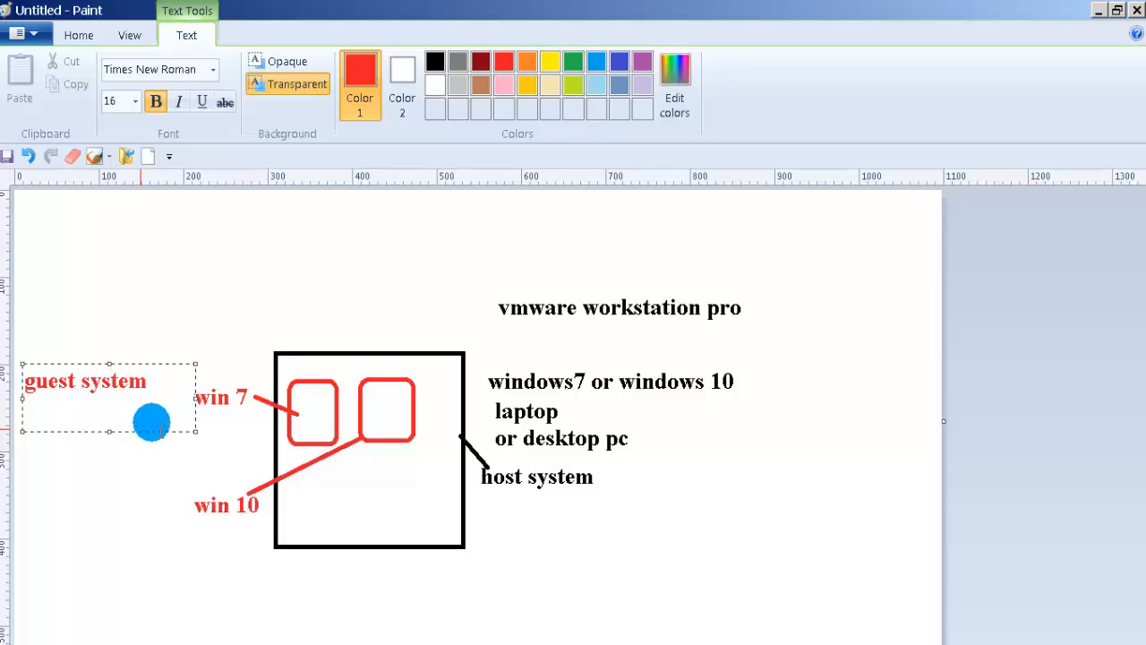
pyautogui.click(352, 280)
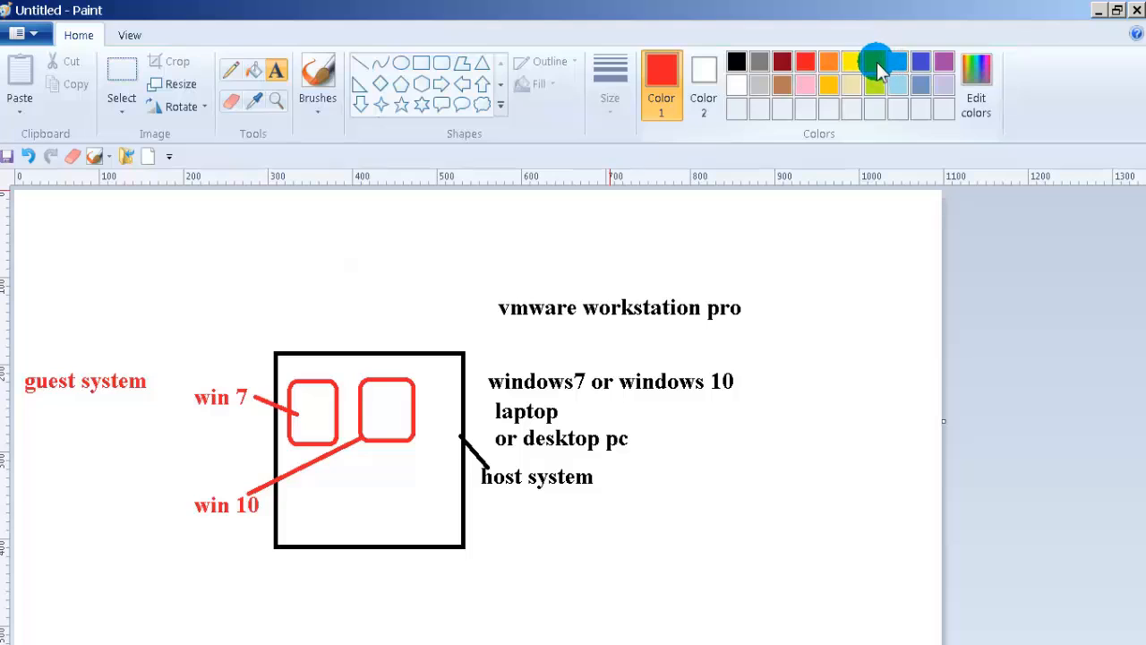
# Step: Pencil a red outline around the host box, then in green mark the laptop lines and circle both labels
pyautogui.click(236, 70)
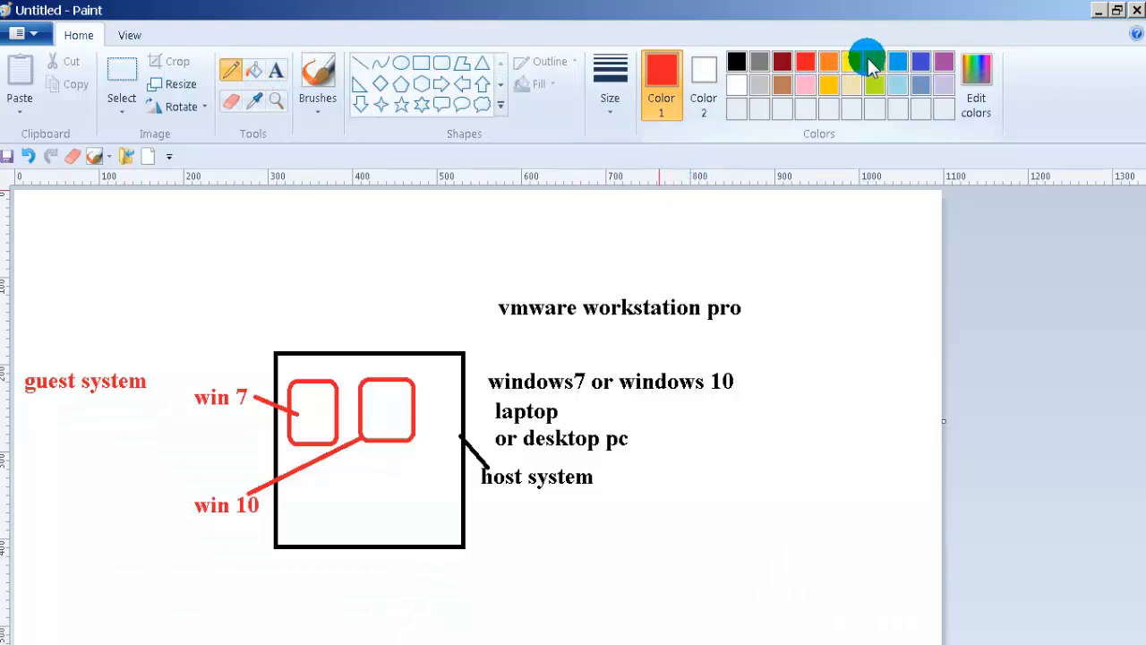
pyautogui.moveTo(419, 337)
pyautogui.mouseDown()
pyautogui.moveTo(271, 340)
pyautogui.moveTo(260, 529)
pyautogui.moveTo(285, 571)
pyautogui.moveTo(433, 585)
pyautogui.moveTo(486, 543)
pyautogui.moveTo(486, 387)
pyautogui.moveTo(465, 327)
pyautogui.moveTo(407, 317)
pyautogui.moveTo(394, 333)
pyautogui.mouseUp()
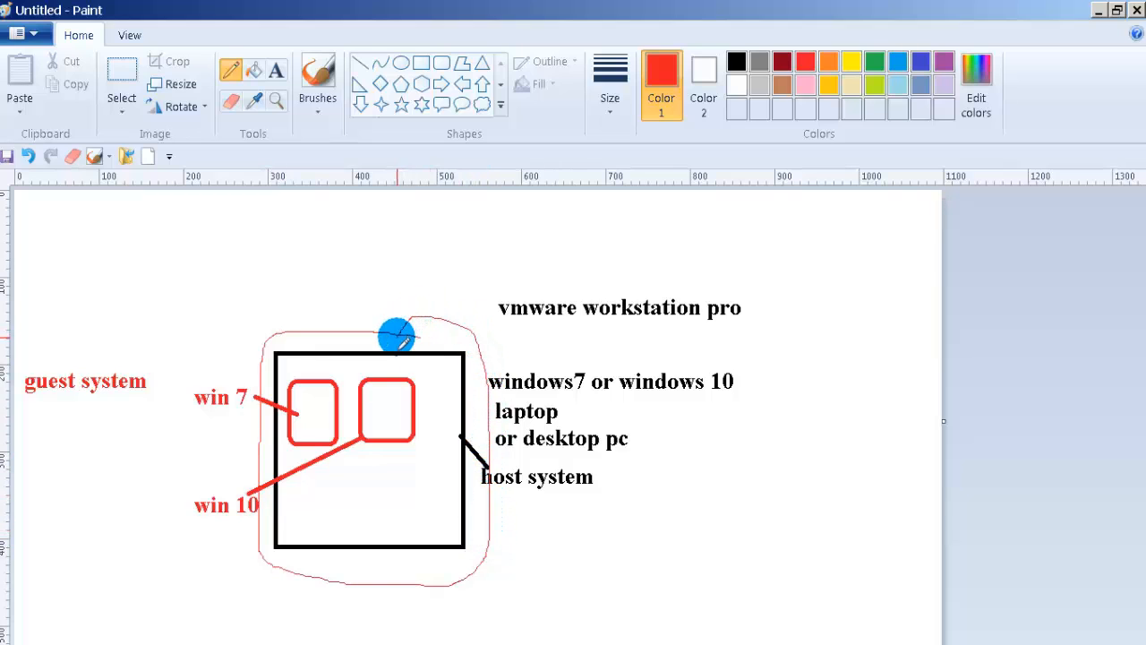
pyautogui.click(875, 62)
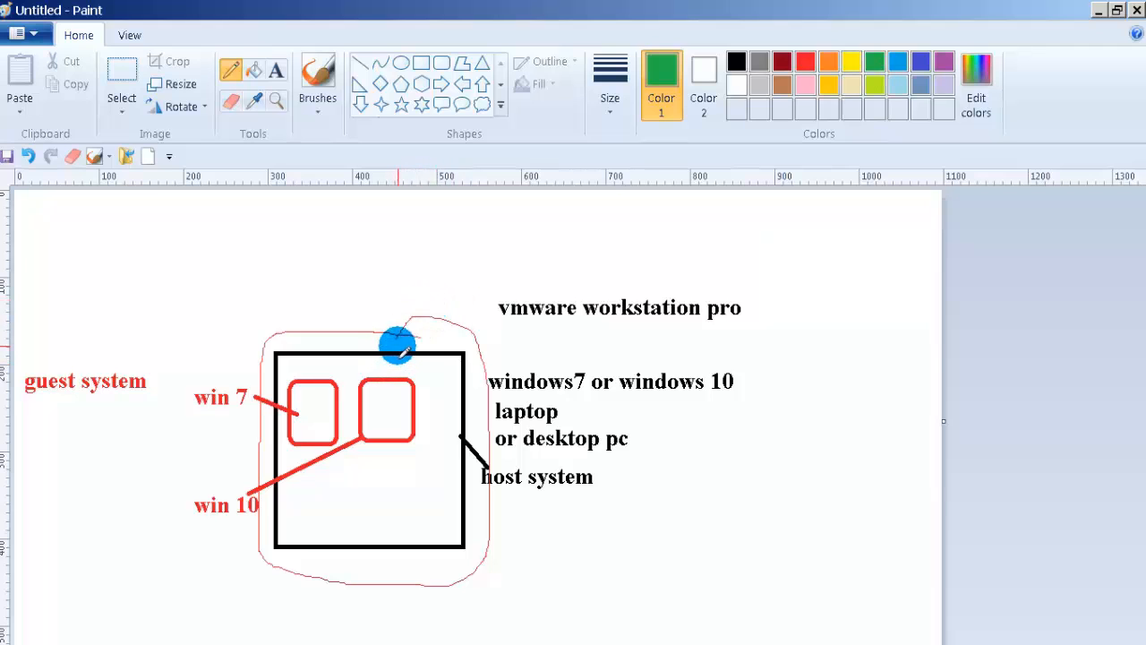
pyautogui.moveTo(398, 345)
pyautogui.mouseDown()
pyautogui.moveTo(460, 351)
pyautogui.moveTo(463, 539)
pyautogui.moveTo(439, 555)
pyautogui.moveTo(261, 547)
pyautogui.moveTo(274, 361)
pyautogui.moveTo(292, 337)
pyautogui.moveTo(398, 346)
pyautogui.mouseUp()
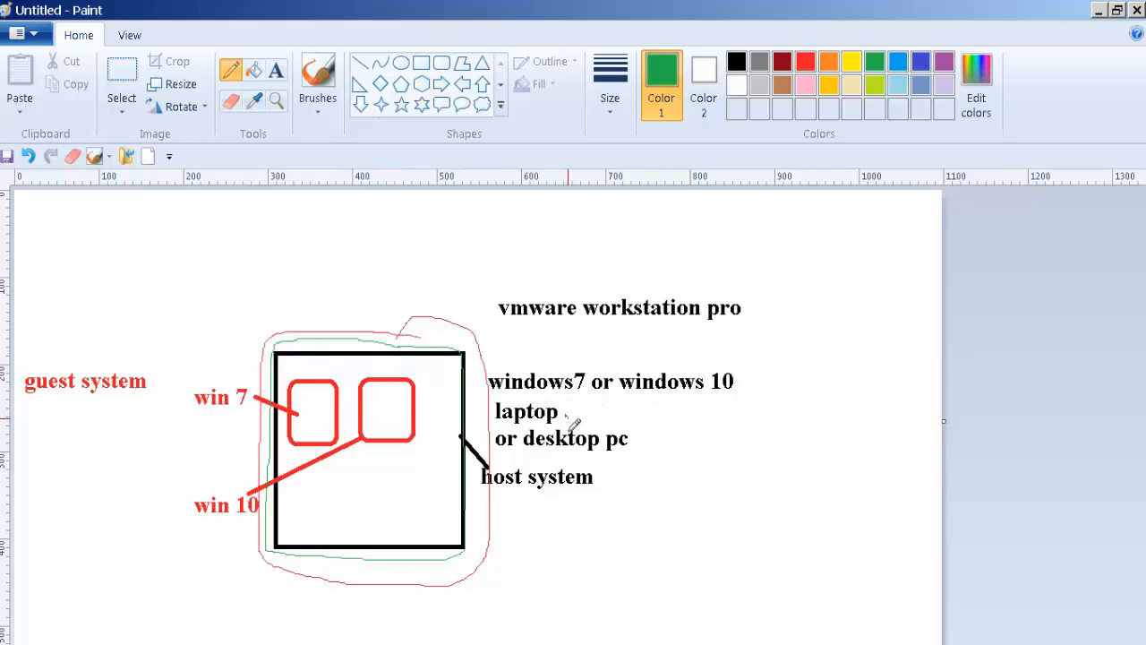
pyautogui.moveTo(567, 418); pyautogui.dragTo(670, 436)
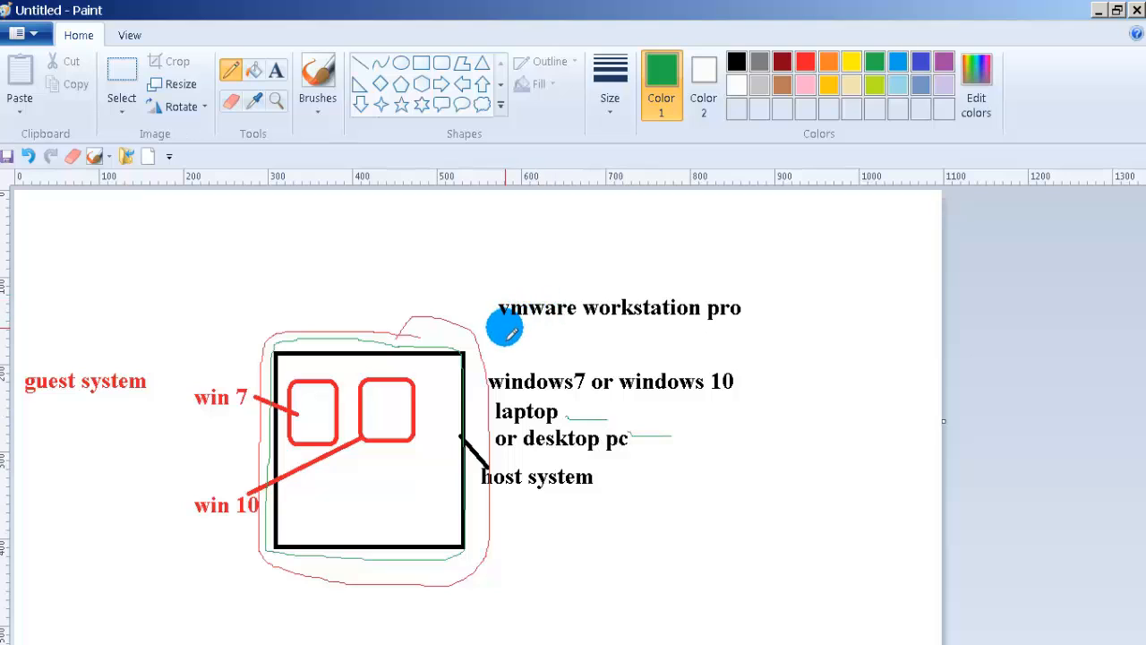
pyautogui.moveTo(507, 326)
pyautogui.mouseDown()
pyautogui.moveTo(582, 347)
pyautogui.moveTo(791, 340)
pyautogui.moveTo(701, 279)
pyautogui.moveTo(511, 274)
pyautogui.moveTo(481, 295)
pyautogui.moveTo(511, 335)
pyautogui.mouseUp()
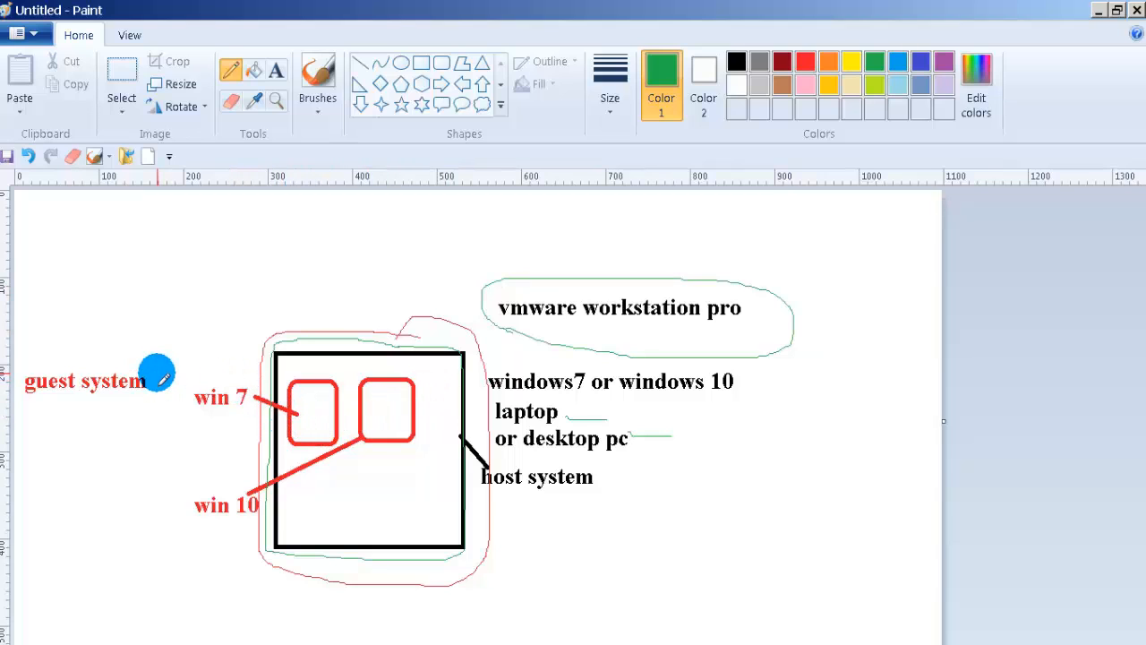
pyautogui.moveTo(158, 372)
pyautogui.mouseDown()
pyautogui.moveTo(27, 349)
pyautogui.moveTo(6, 381)
pyautogui.moveTo(105, 427)
pyautogui.moveTo(149, 376)
pyautogui.mouseUp()
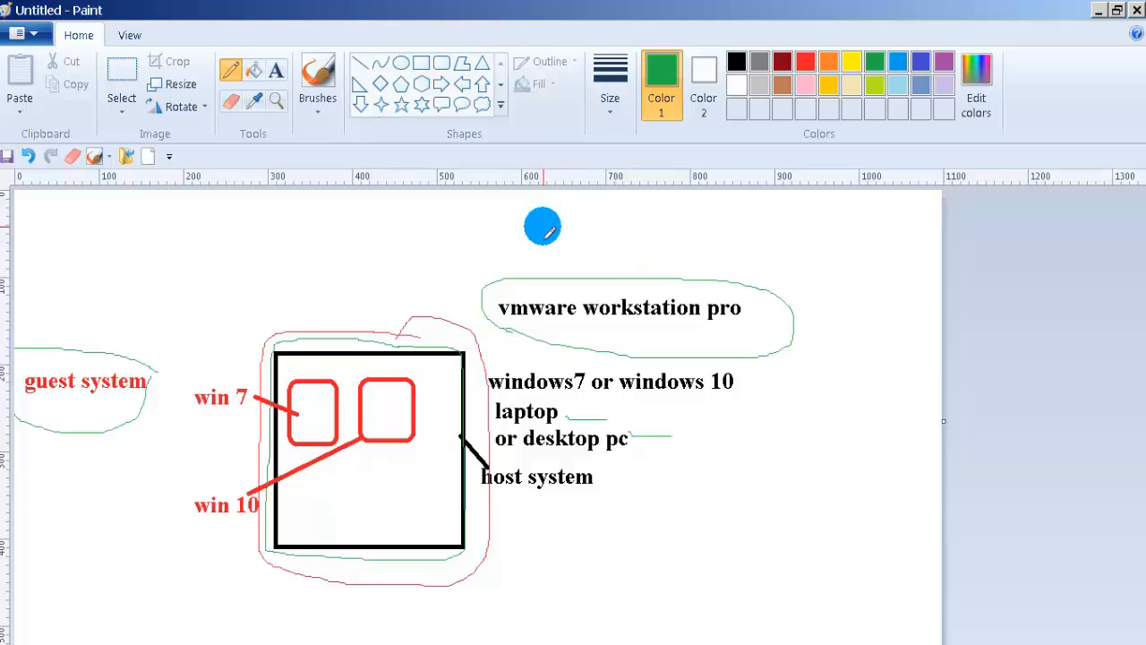
# Step: Add green text 'host system ram 4 gb to 8gb' and 'storage 500 gb' above the diagram
pyautogui.click(278, 75)
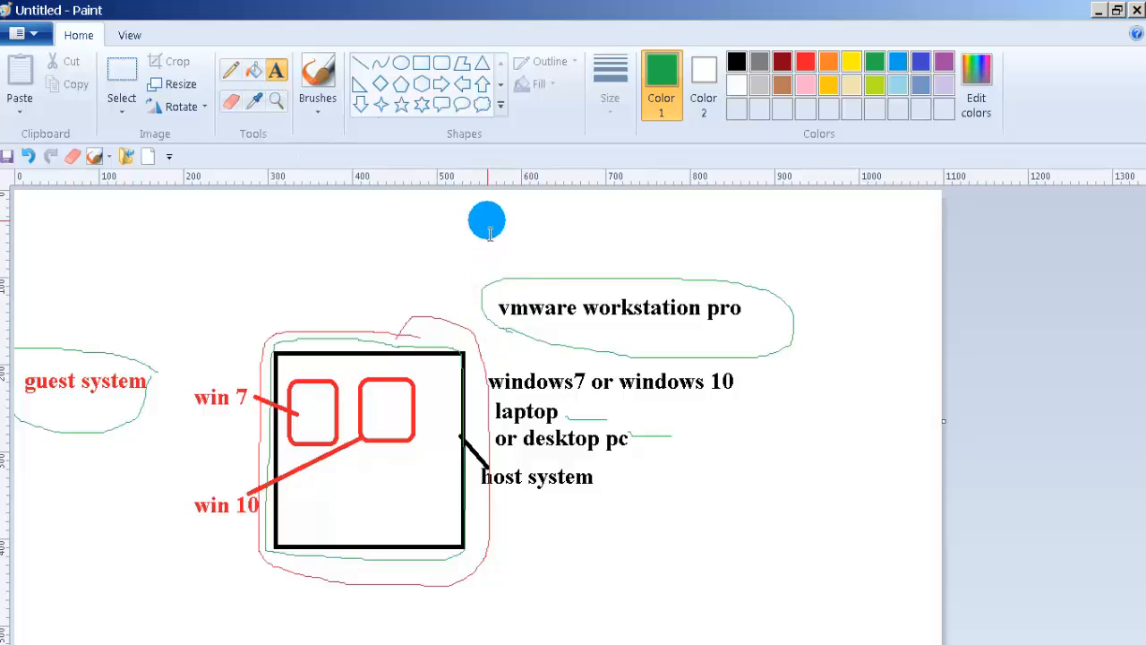
pyautogui.moveTo(493, 208); pyautogui.dragTo(835, 276)
pyautogui.write('host system  ram 4 gb to 8gb')
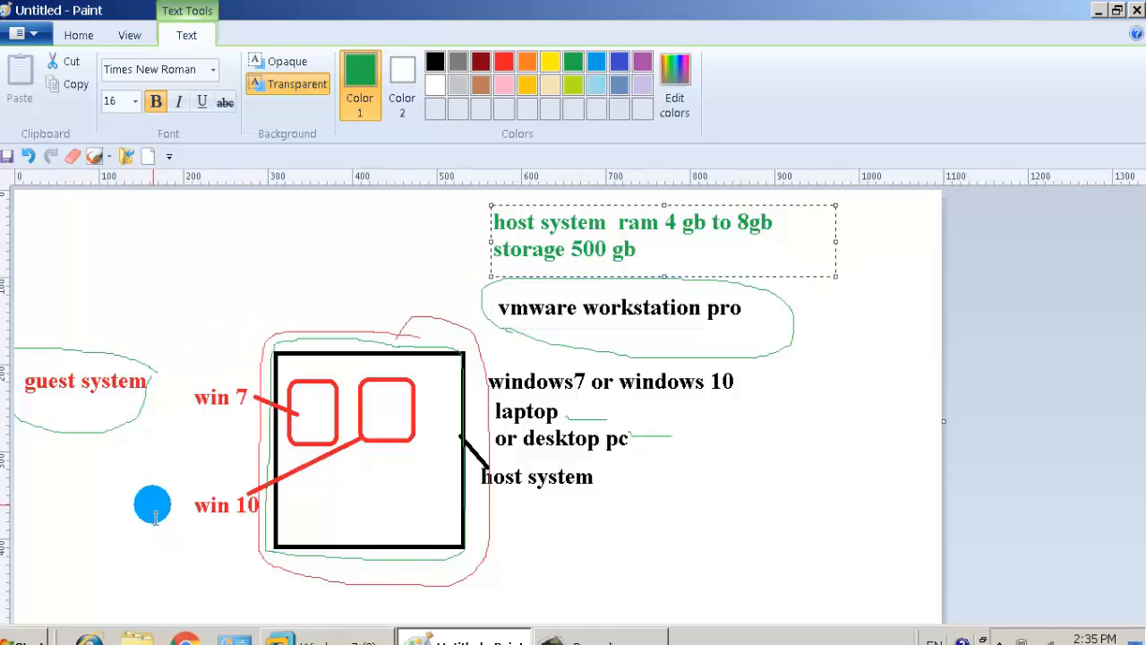
# Step: Add green '7 gb' beside win 7 and '8 gb' beside win 10
pyautogui.moveTo(166, 357); pyautogui.dragTo(243, 385)
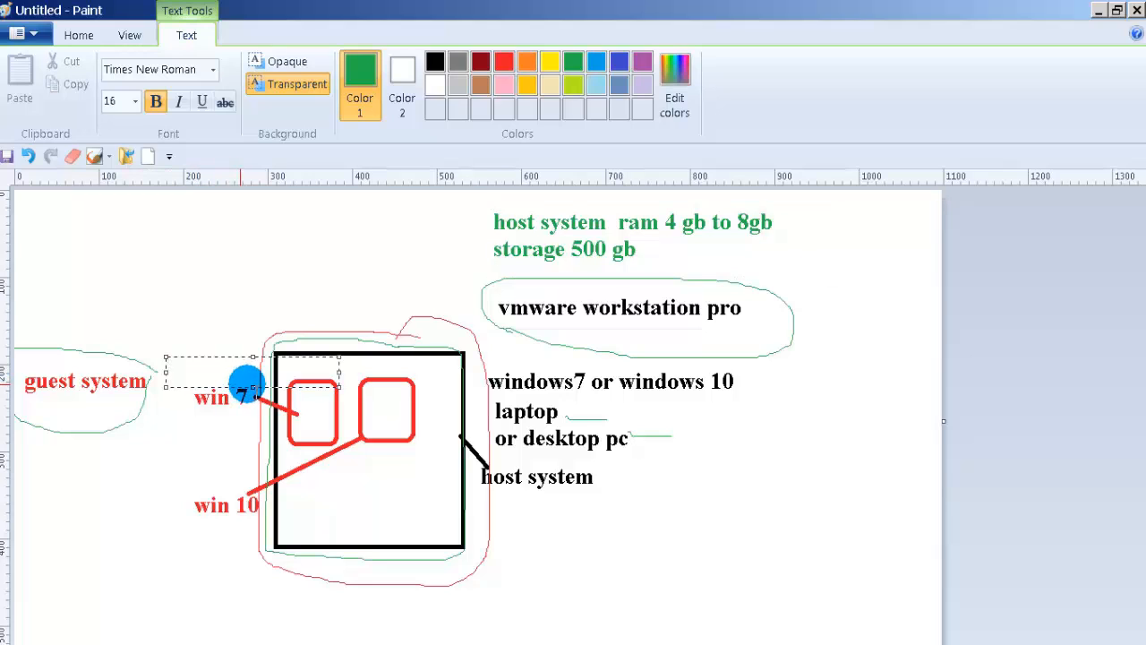
pyautogui.write('7 gb')
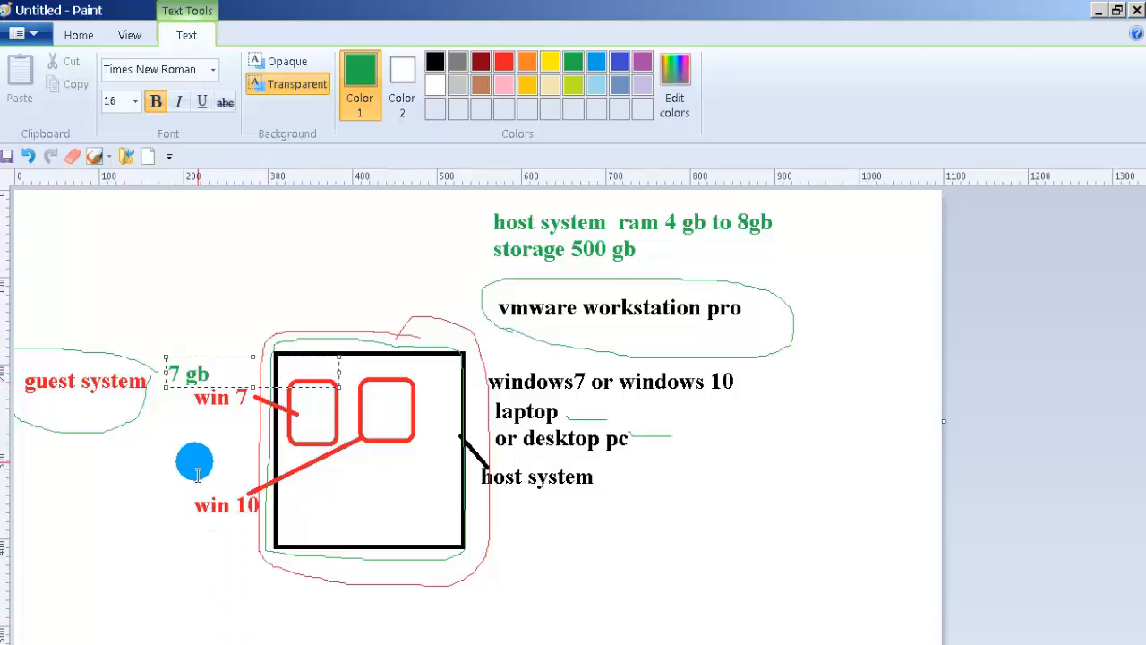
pyautogui.moveTo(148, 465); pyautogui.dragTo(319, 491)
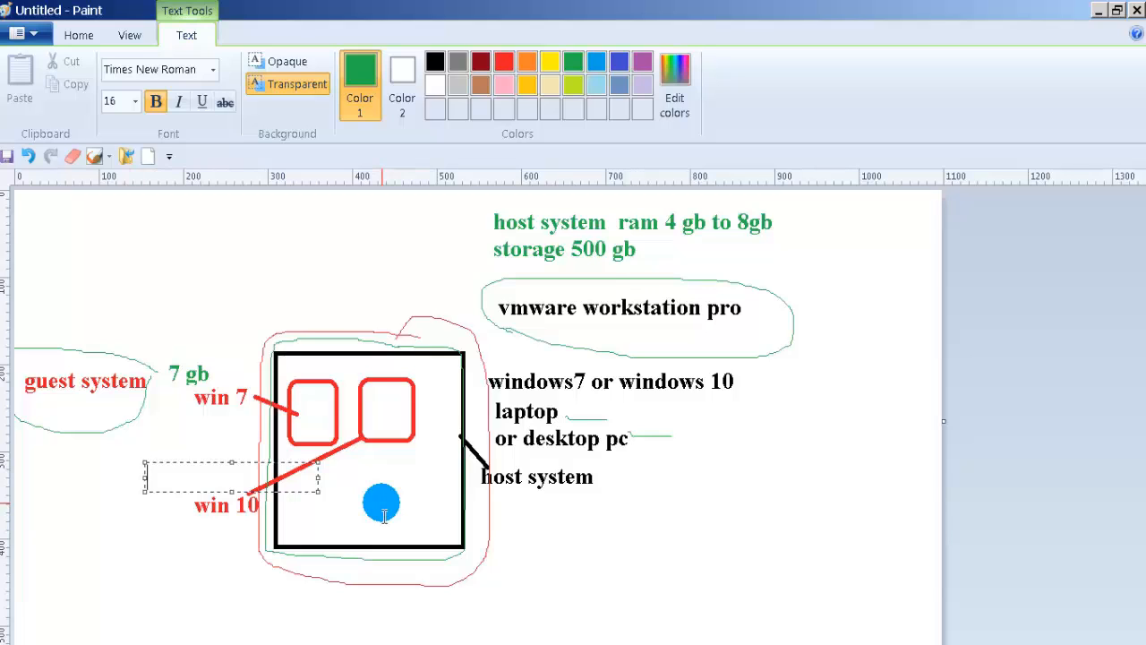
pyautogui.write('8 gb')
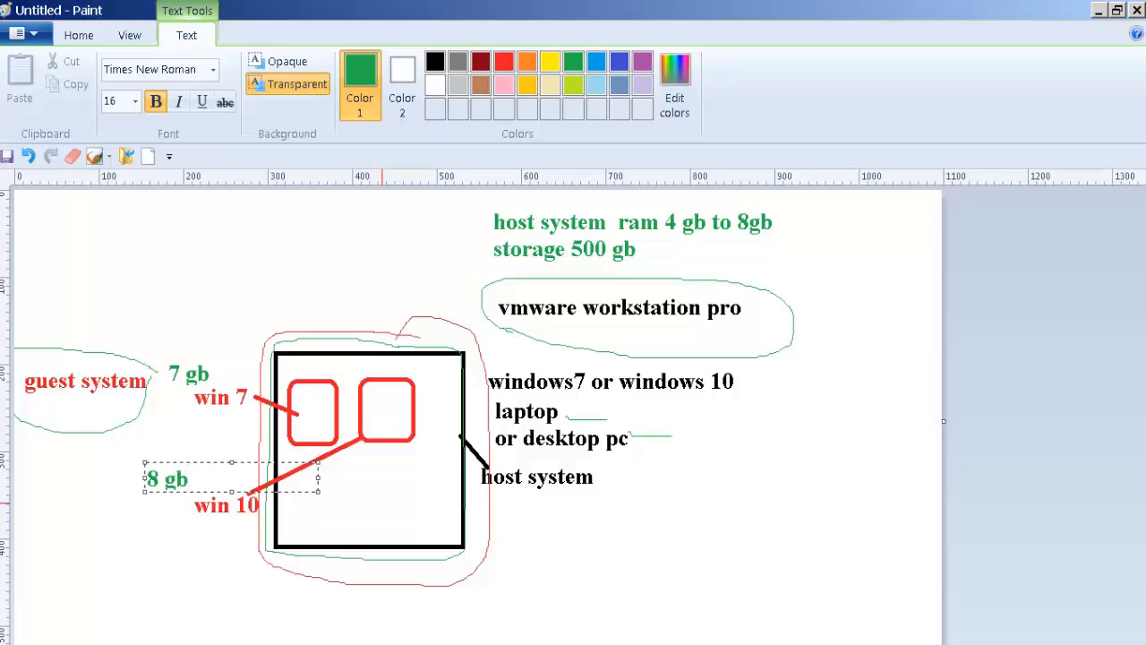
pyautogui.moveTo(237, 637)
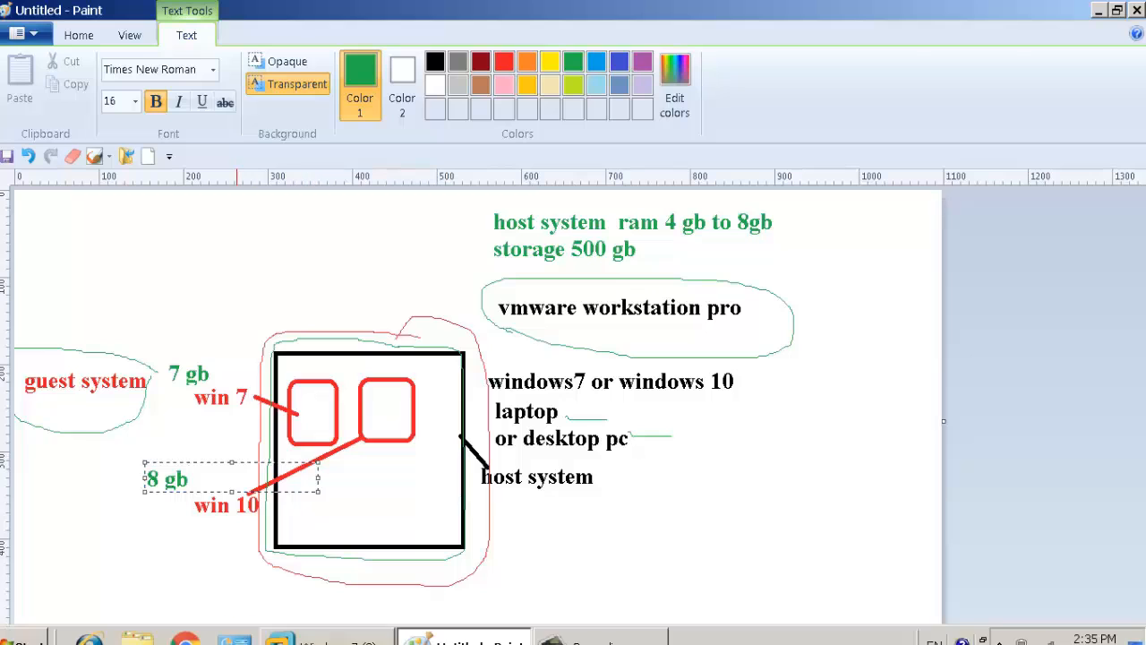
pyautogui.click(685, 529)
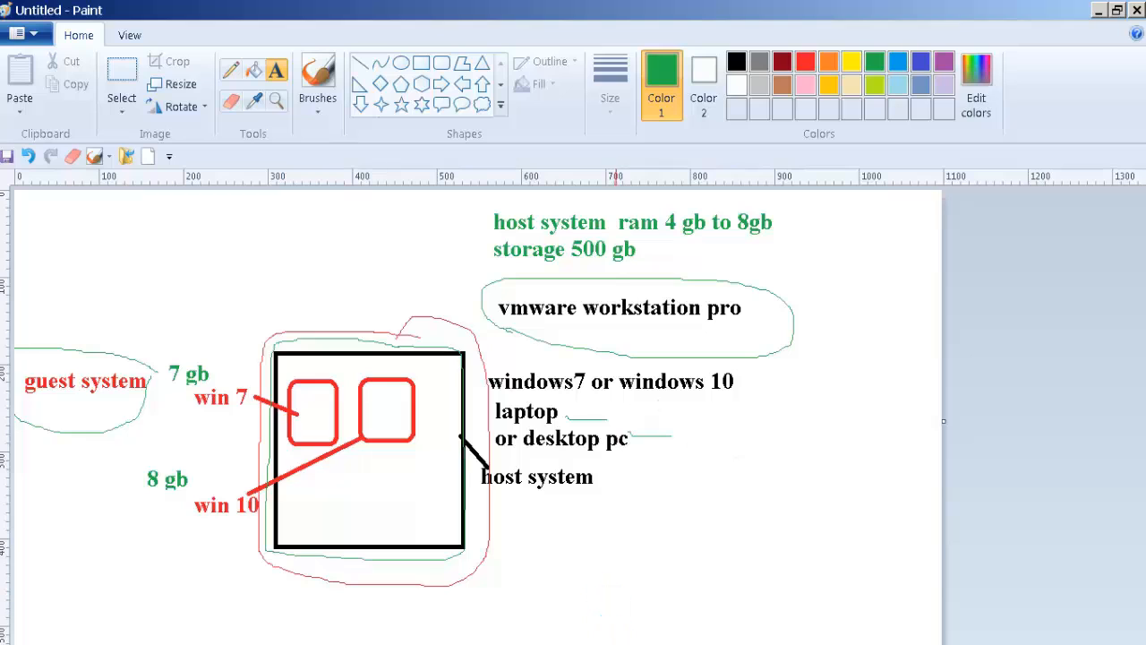
# Step: In light blue, pencil around the host box, underline the windows line, and circle the laptop lines
pyautogui.moveTo(618, 643)
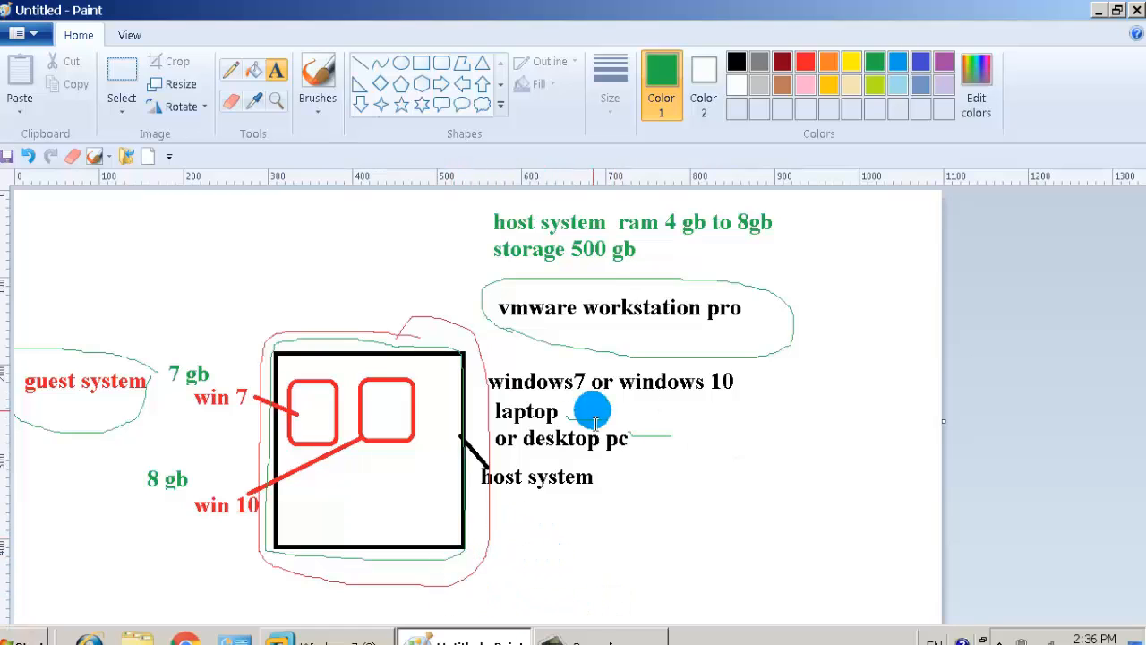
pyautogui.click(897, 61)
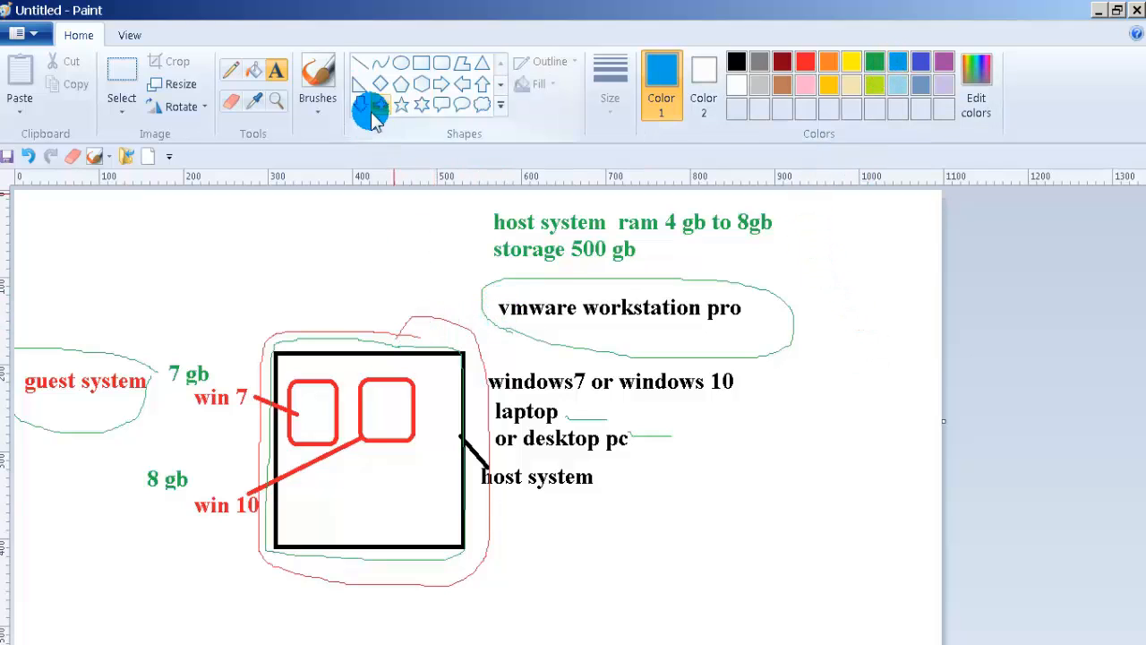
pyautogui.click(233, 75)
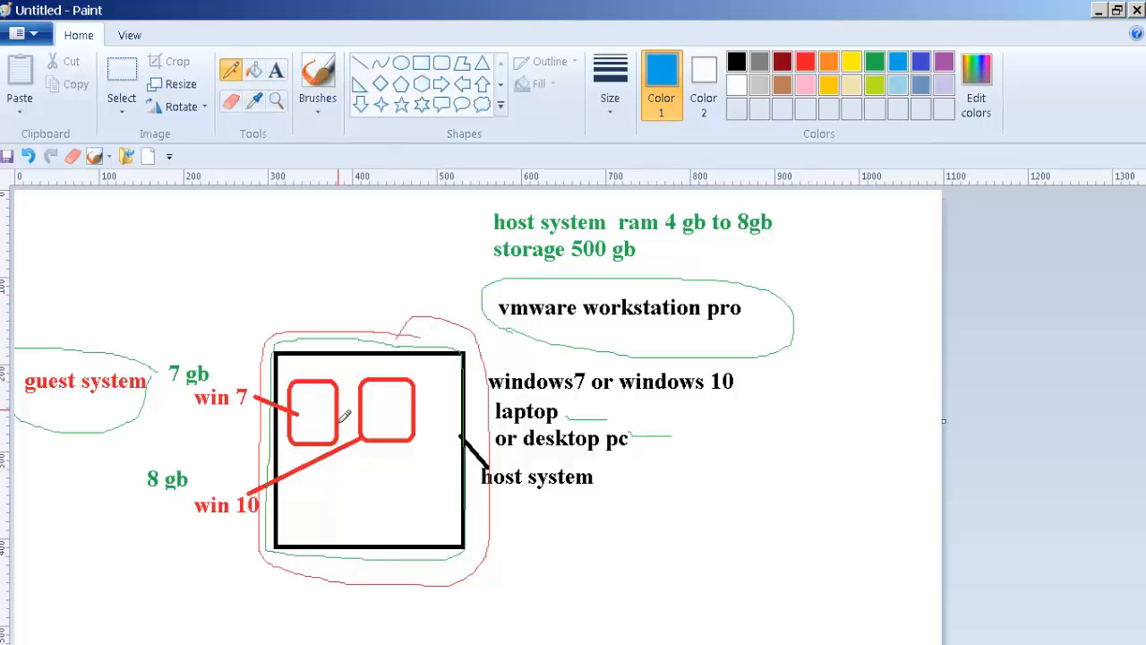
pyautogui.moveTo(340, 342)
pyautogui.mouseDown()
pyautogui.moveTo(463, 343)
pyautogui.moveTo(460, 563)
pyautogui.moveTo(263, 568)
pyautogui.moveTo(248, 456)
pyautogui.moveTo(262, 367)
pyautogui.moveTo(281, 338)
pyautogui.mouseUp()
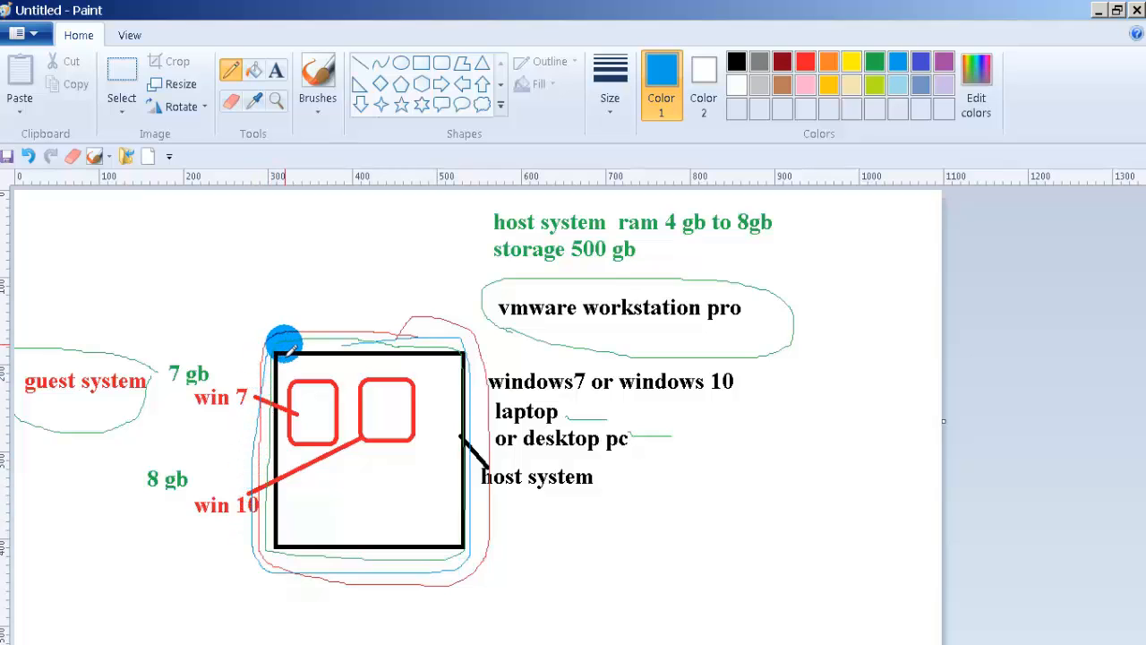
pyautogui.moveTo(501, 394); pyautogui.dragTo(750, 409)
pyautogui.click(634, 424)
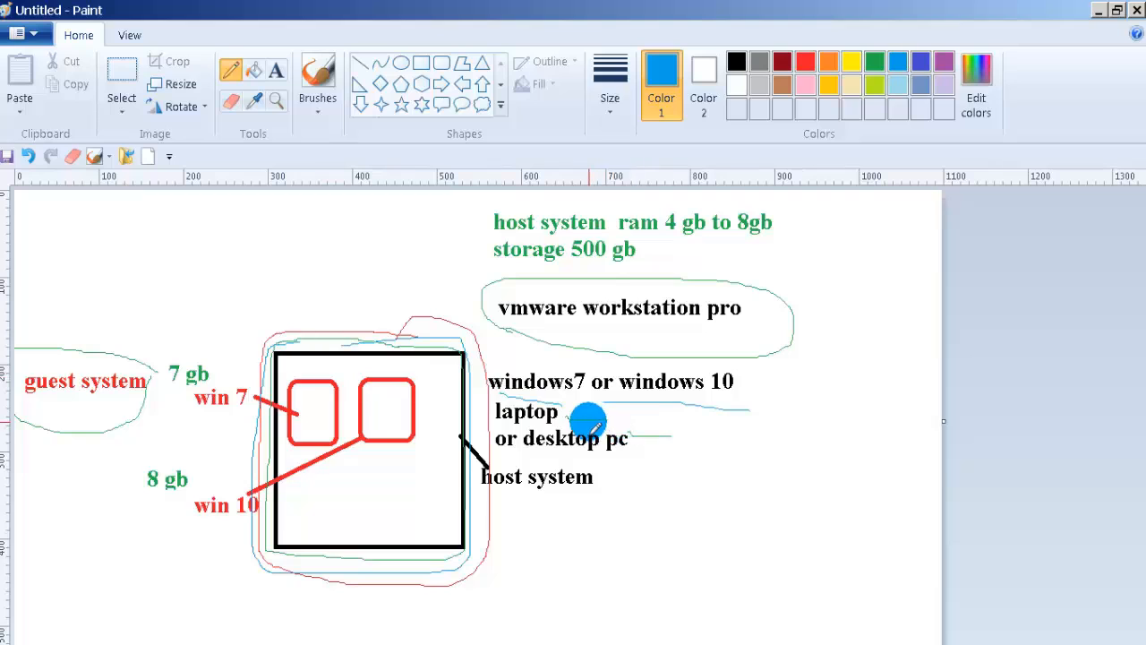
pyautogui.moveTo(588, 417)
pyautogui.mouseDown()
pyautogui.moveTo(529, 397)
pyautogui.moveTo(491, 403)
pyautogui.moveTo(483, 439)
pyautogui.moveTo(542, 460)
pyautogui.moveTo(634, 456)
pyautogui.moveTo(620, 421)
pyautogui.mouseUp()
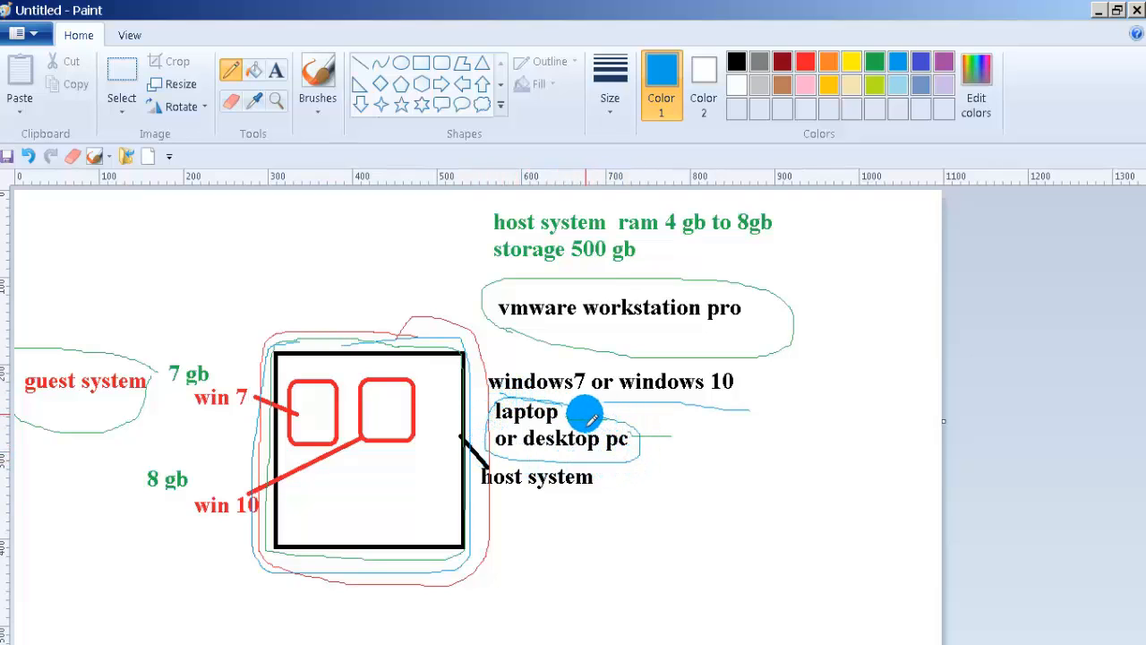
# Step: Circle 'vmware workstation pro' and 'guest system' in light blue and link the two red boxes
pyautogui.moveTo(544, 347)
pyautogui.mouseDown()
pyautogui.moveTo(720, 345)
pyautogui.moveTo(794, 307)
pyautogui.moveTo(707, 281)
pyautogui.moveTo(519, 276)
pyautogui.moveTo(483, 318)
pyautogui.mouseUp()
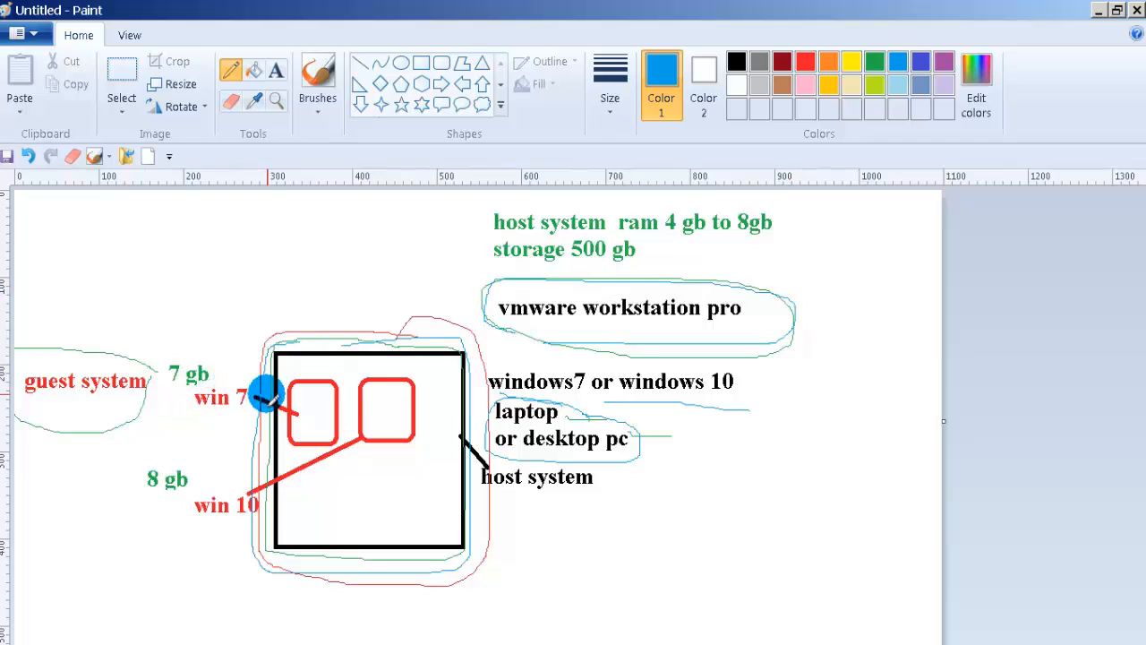
pyautogui.moveTo(266, 394)
pyautogui.mouseDown()
pyautogui.moveTo(275, 404)
pyautogui.moveTo(369, 382)
pyautogui.moveTo(363, 418)
pyautogui.moveTo(455, 420)
pyautogui.mouseUp()
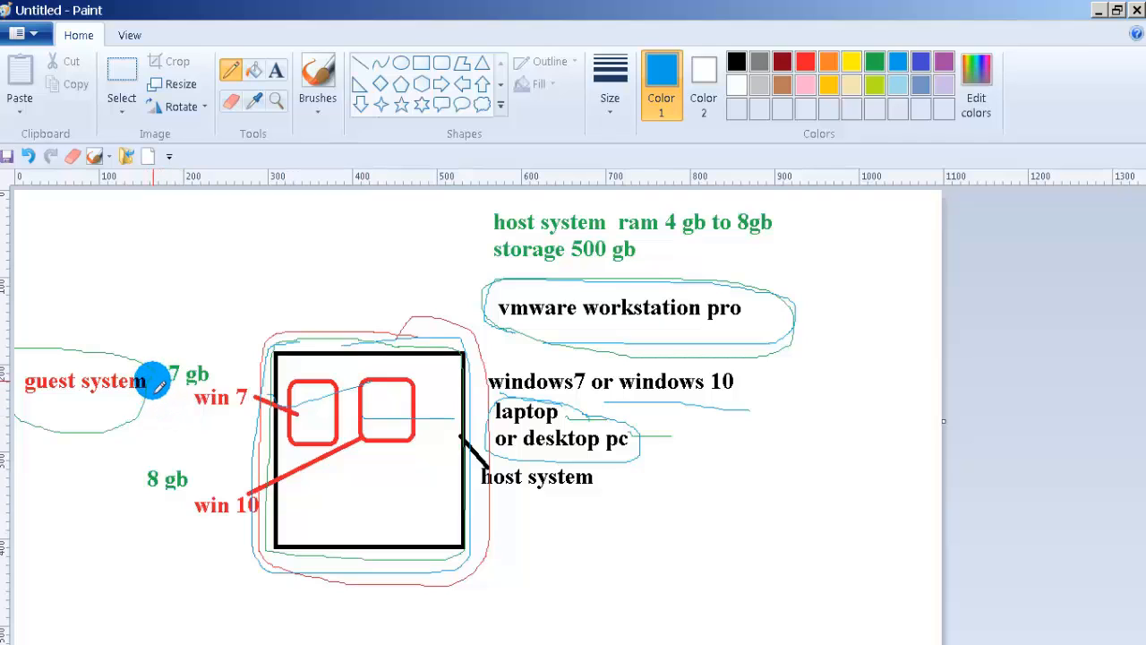
pyautogui.moveTo(152, 381)
pyautogui.mouseDown()
pyautogui.moveTo(141, 362)
pyautogui.moveTo(35, 340)
pyautogui.moveTo(13, 381)
pyautogui.moveTo(40, 416)
pyautogui.moveTo(102, 417)
pyautogui.moveTo(145, 404)
pyautogui.moveTo(153, 379)
pyautogui.moveTo(136, 363)
pyautogui.mouseUp()
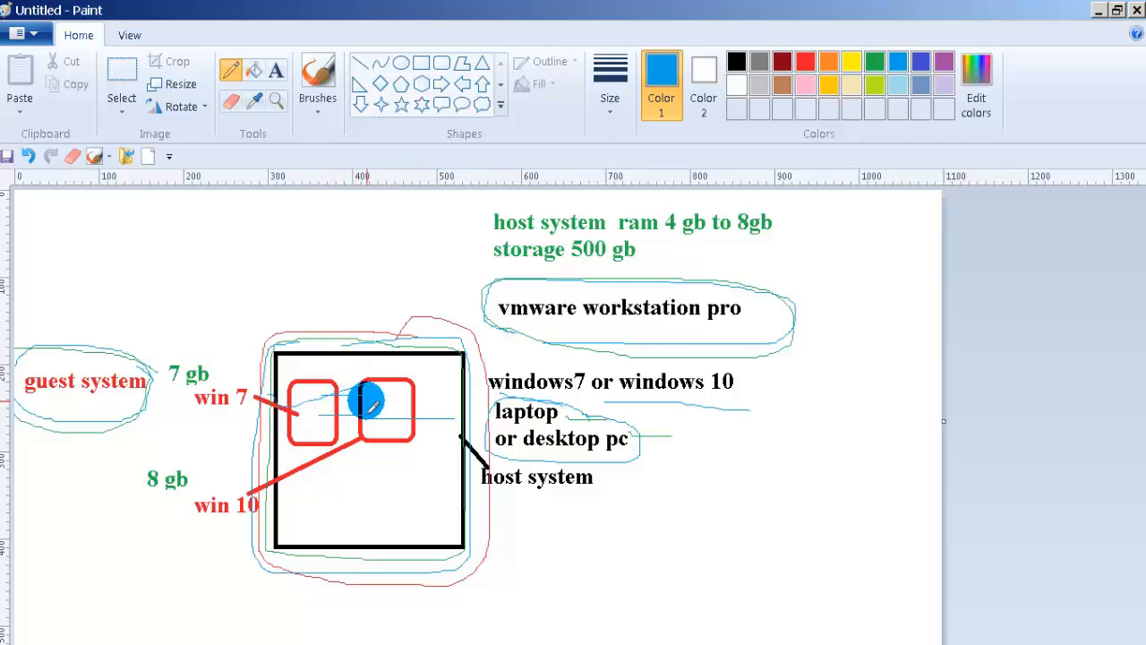
pyautogui.moveTo(326, 413); pyautogui.dragTo(316, 414)
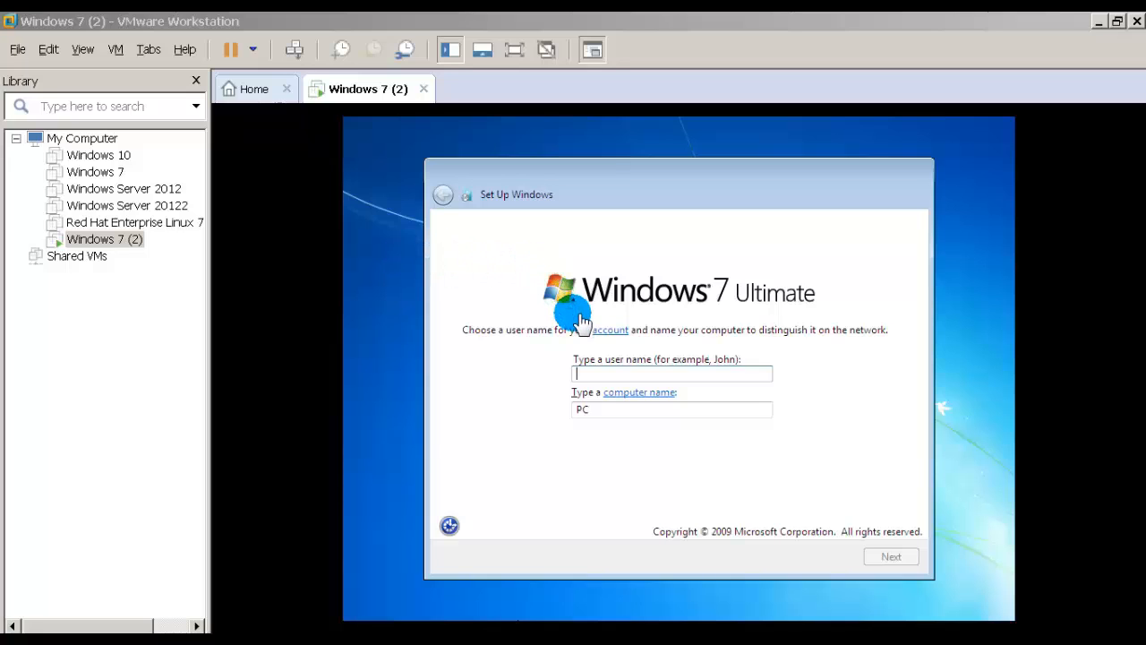
# Step: Enter the user name on the Windows 7 setup page and continue
pyautogui.click(667, 369)
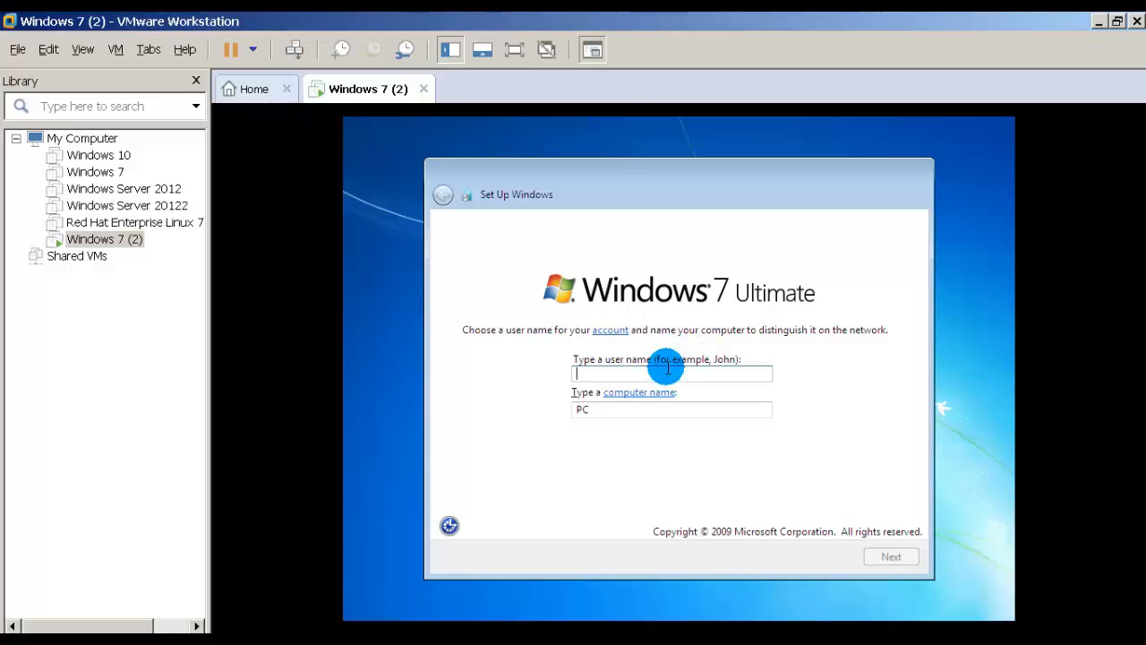
pyautogui.write('vikas')
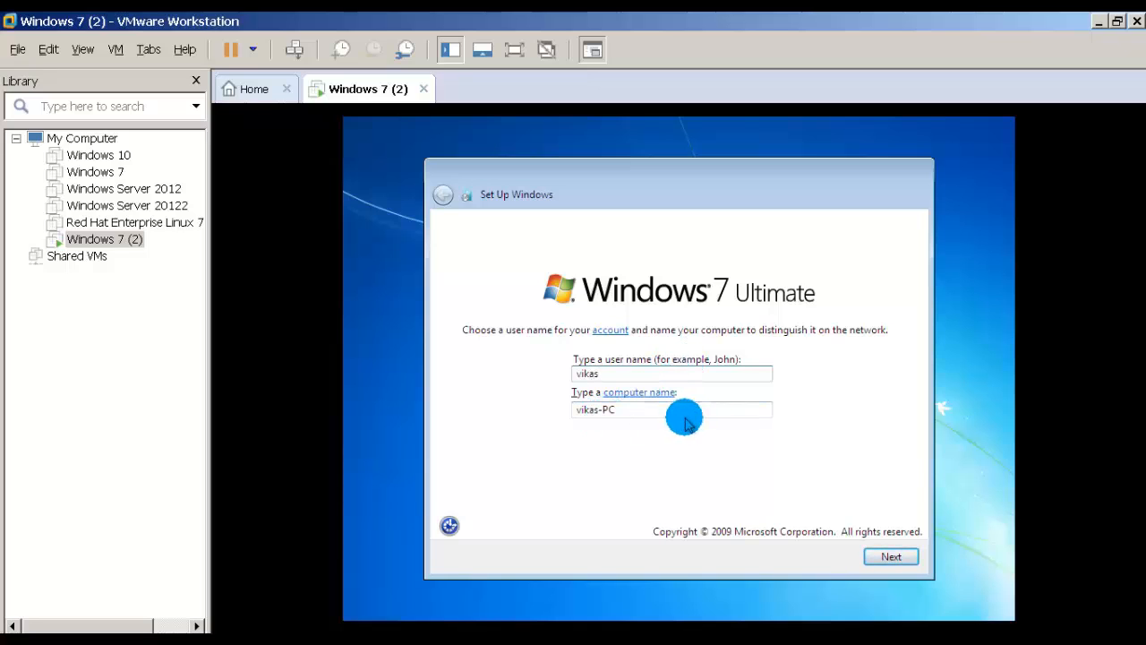
pyautogui.click(889, 559)
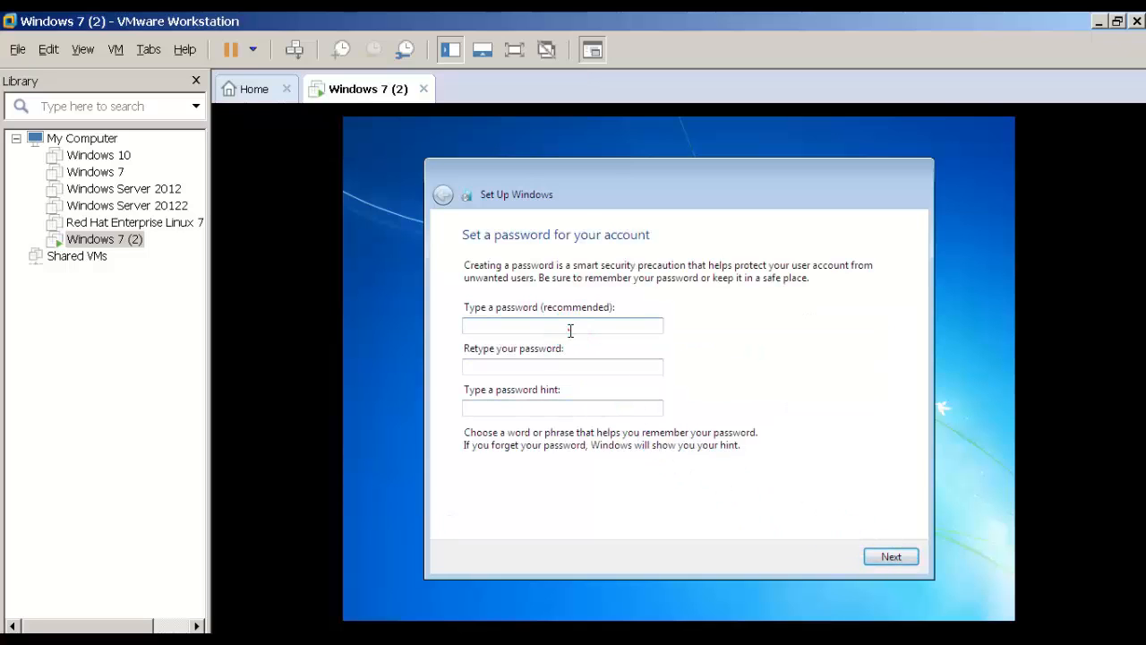
# Step: Type the account password and its confirmation, then move to the password hint box
pyautogui.click(569, 331)
pyautogui.write('•••')
pyautogui.click(560, 366)
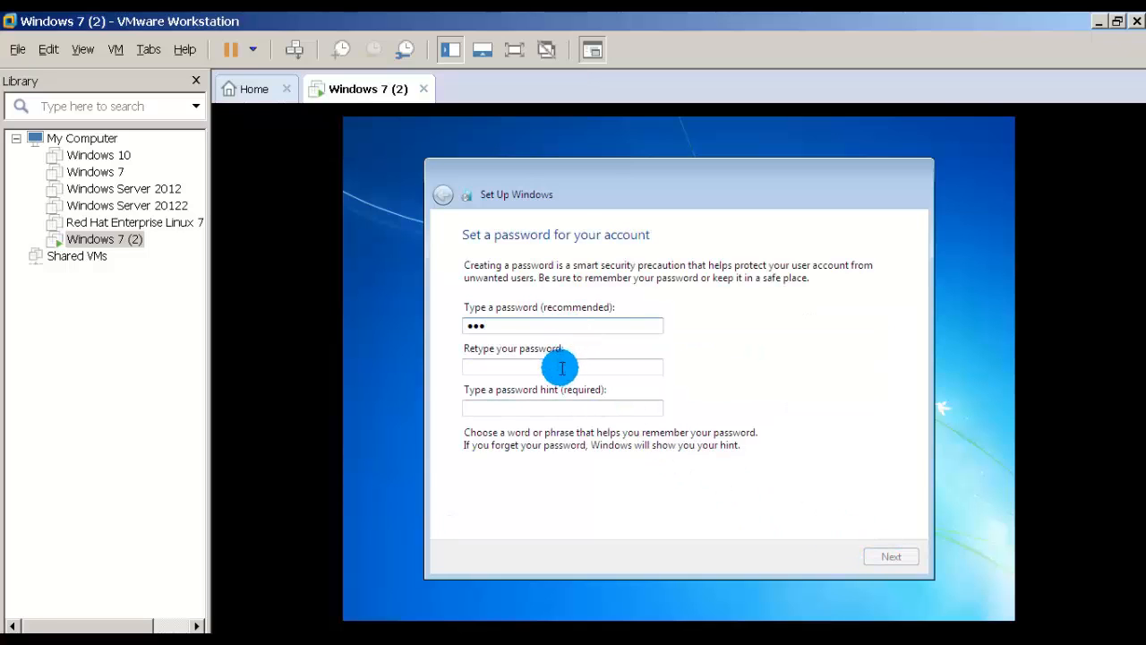
pyautogui.write('••')
pyautogui.click(540, 408)
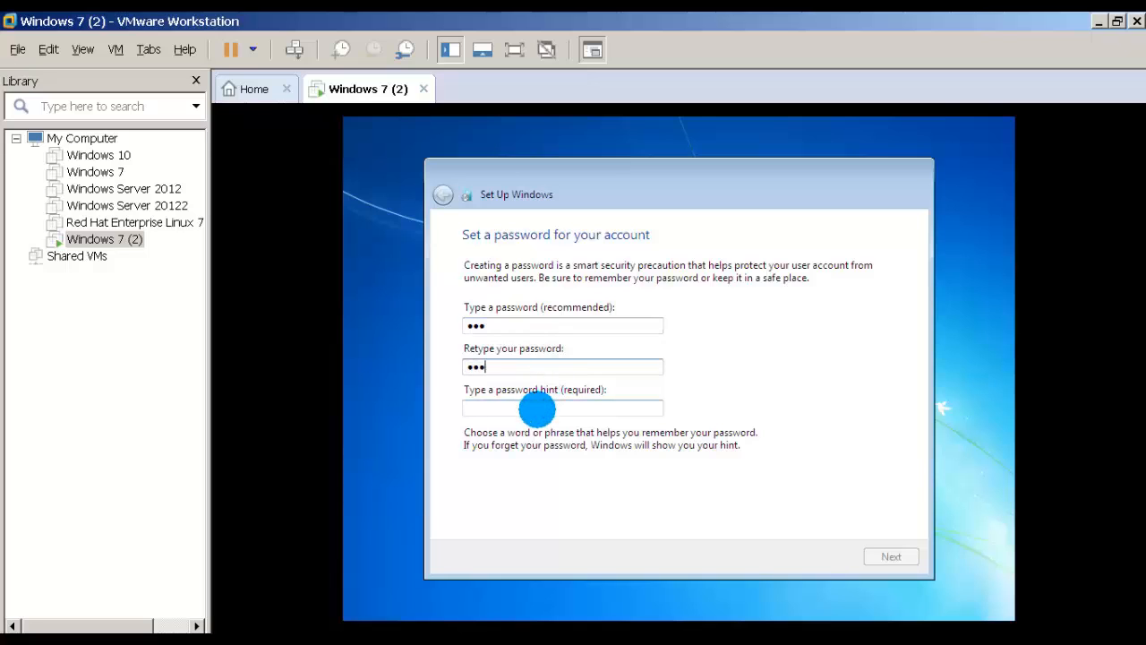
# Step: Enter the account password, skip the product key and choose Ask me later for updates
pyautogui.write('123')
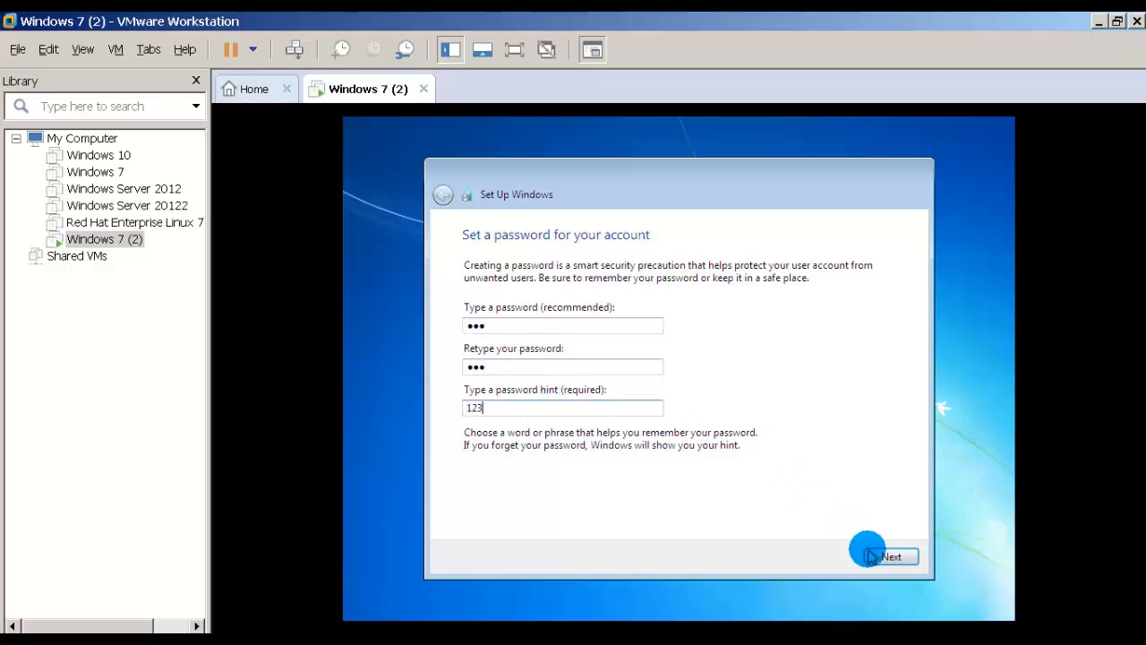
pyautogui.click(873, 557)
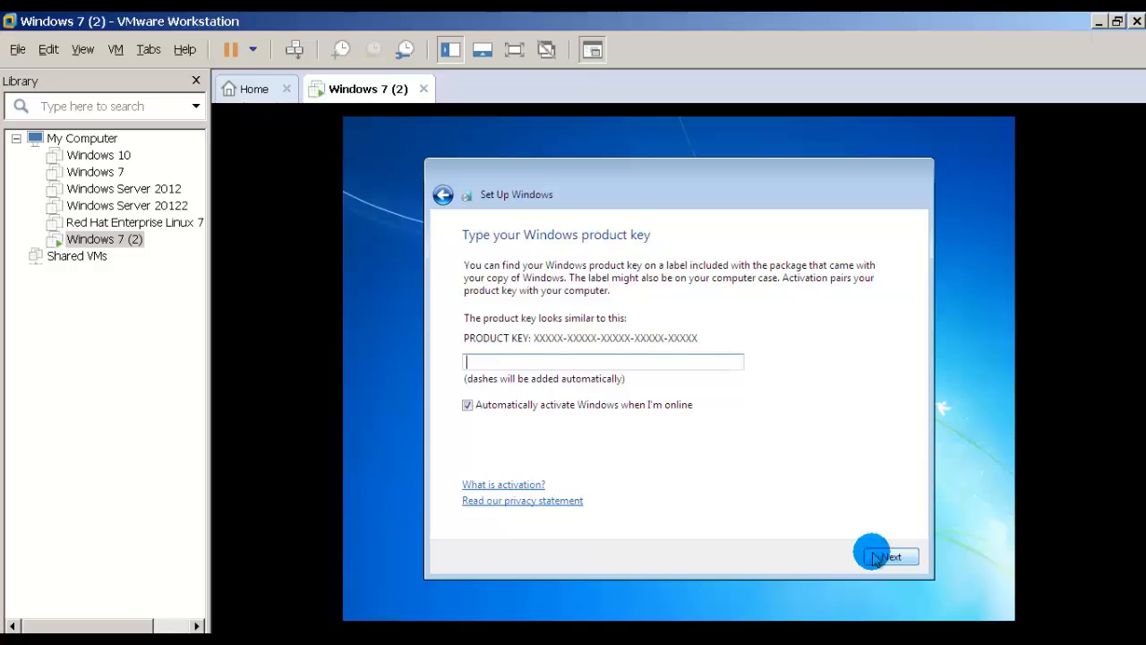
pyautogui.click(872, 556)
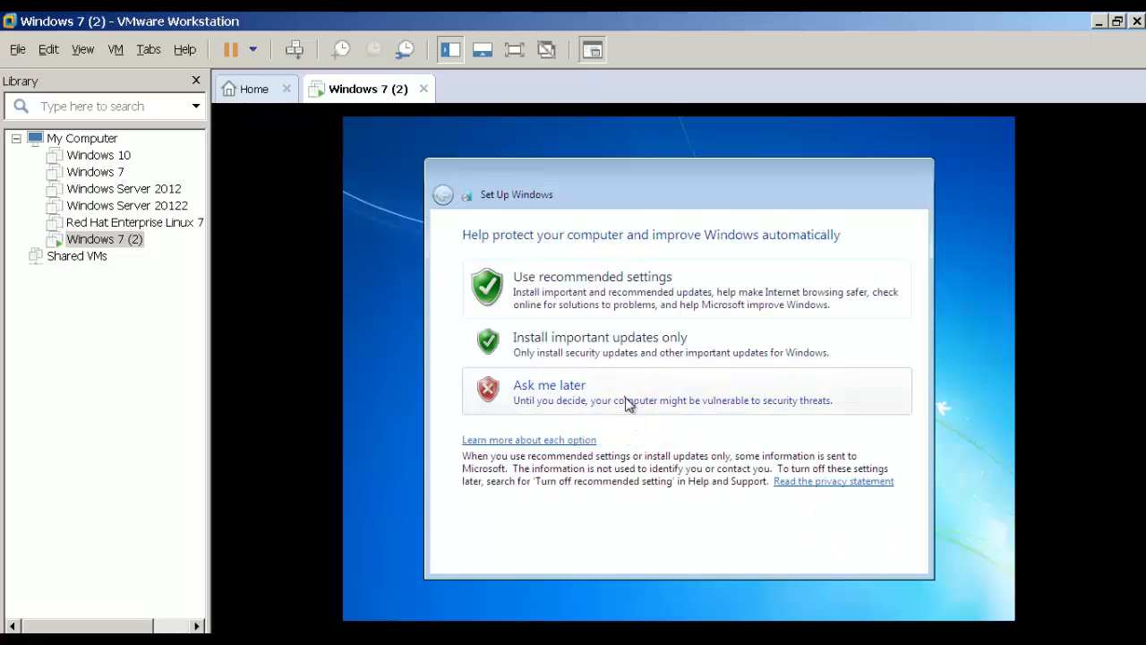
pyautogui.click(750, 402)
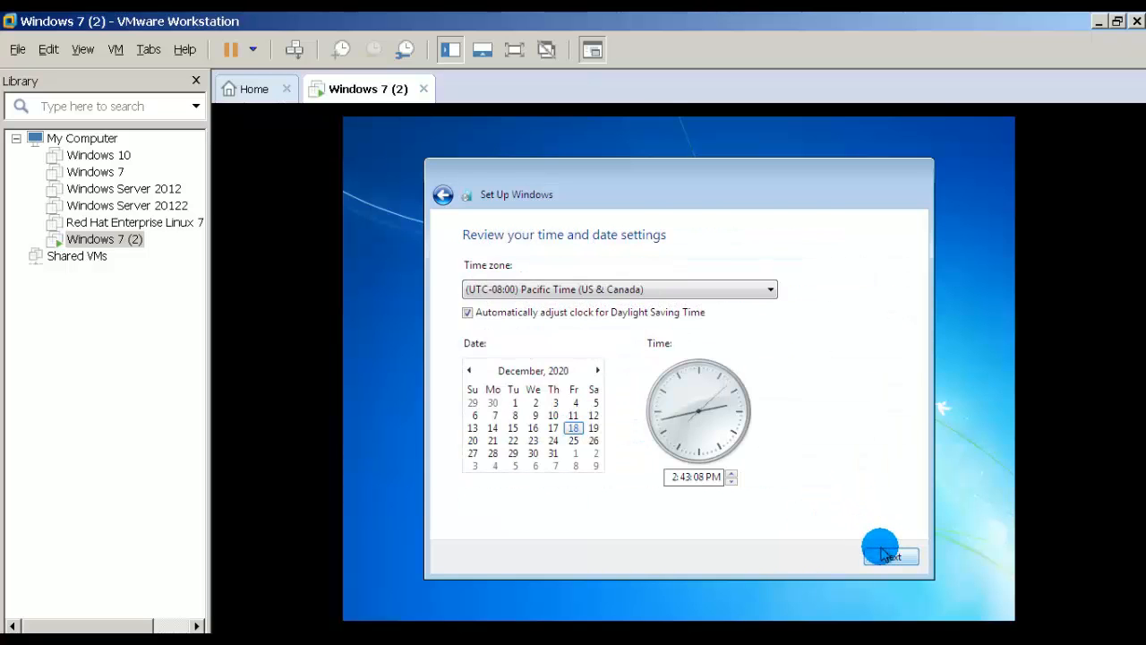
# Step: Set the time zone to UTC+05:30 Chennai, Kolkata, Mumbai, New Delhi and pick Work network
pyautogui.click(544, 291)
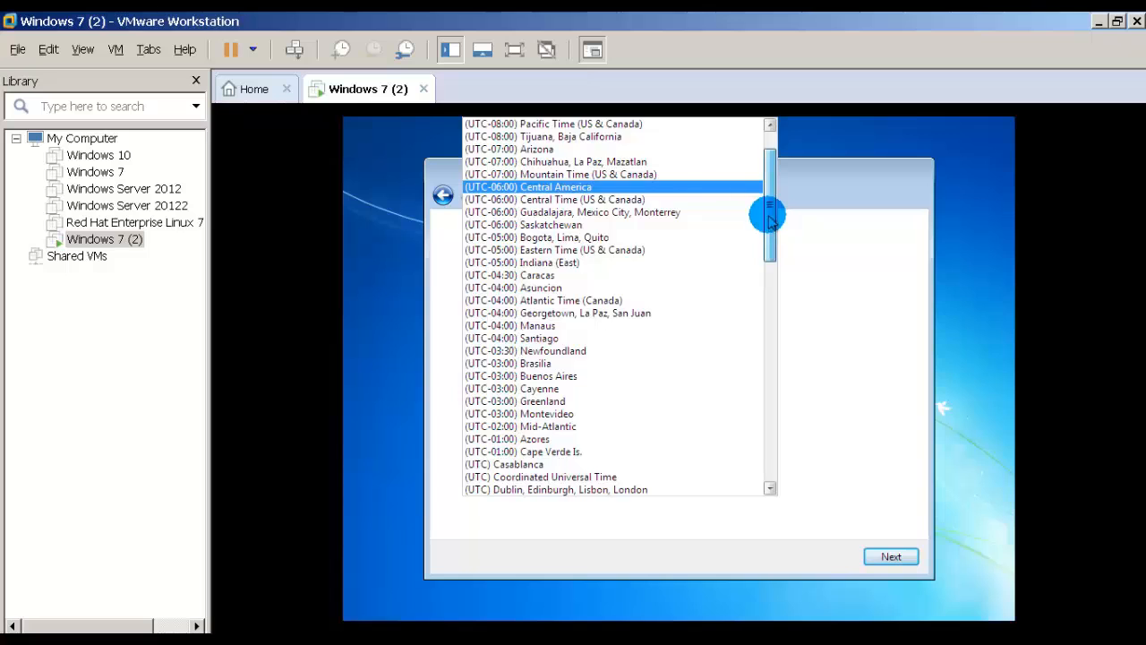
pyautogui.moveTo(769, 217); pyautogui.dragTo(767, 366)
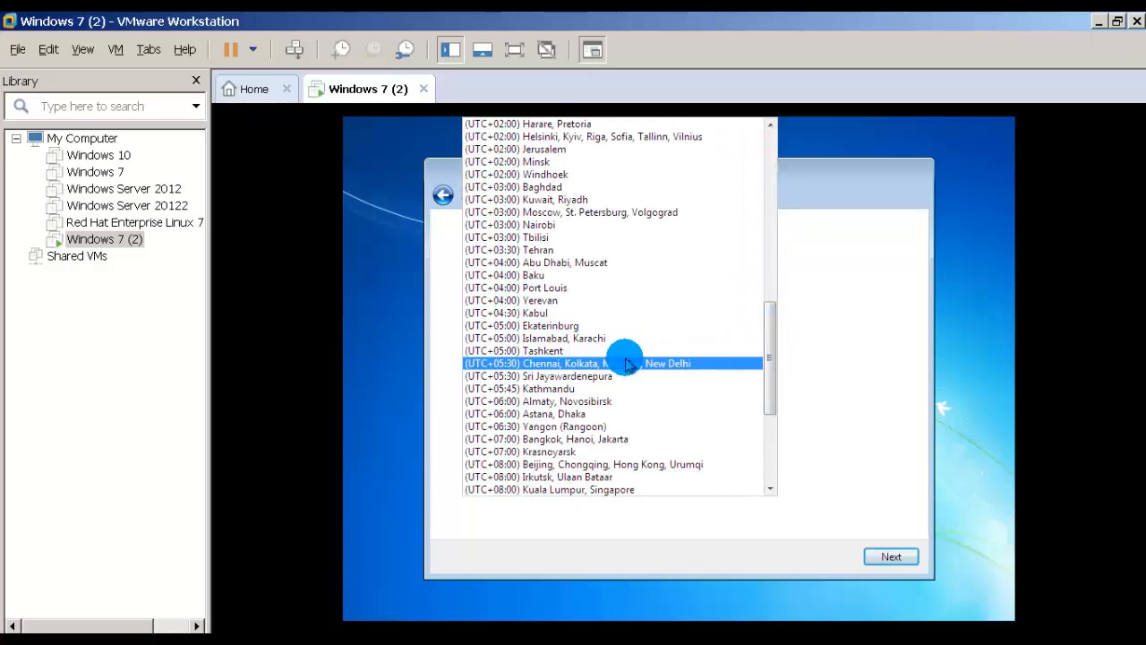
pyautogui.click(543, 364)
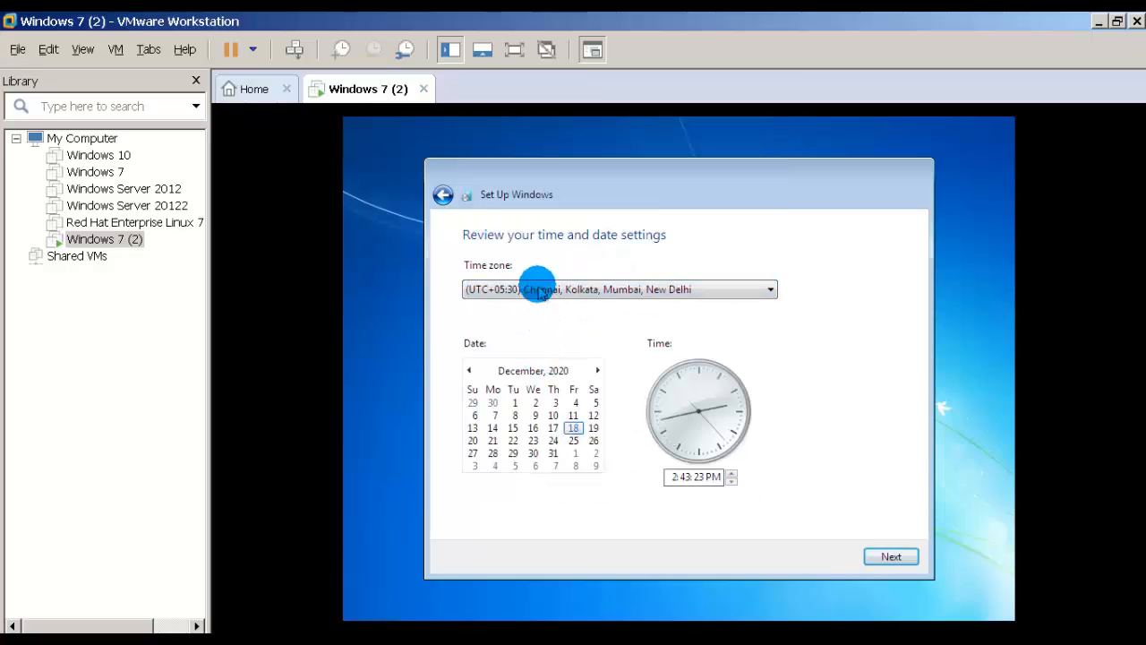
pyautogui.click(885, 557)
pyautogui.click(604, 425)
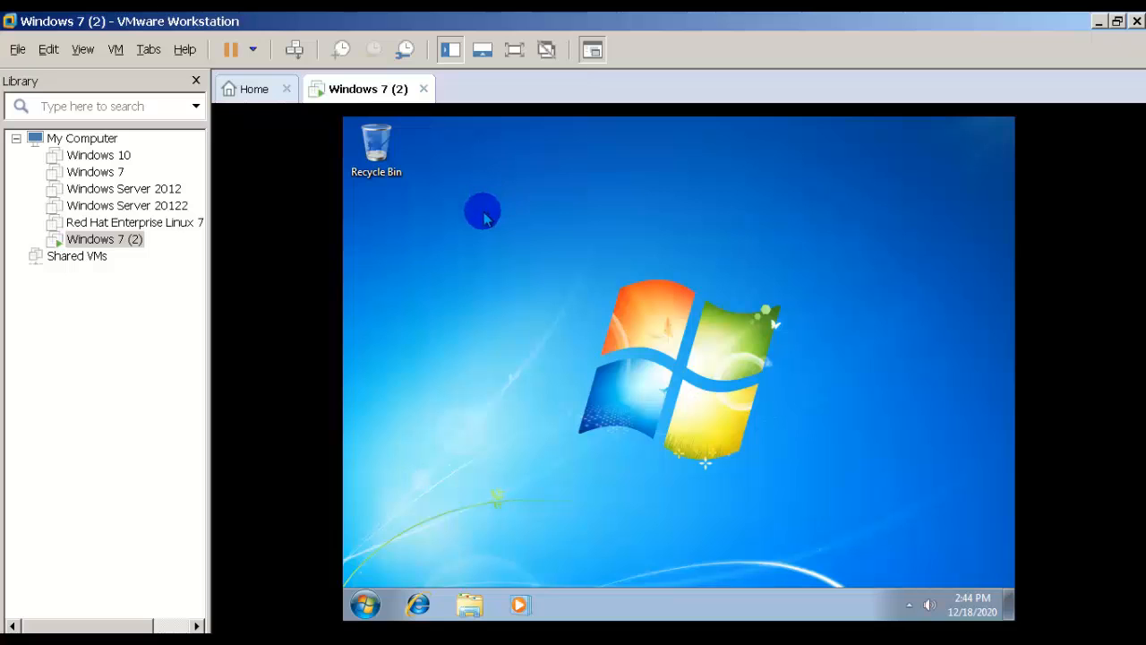
# Step: Open the guest's Computer view and check its basic system information
pyautogui.click(364, 604)
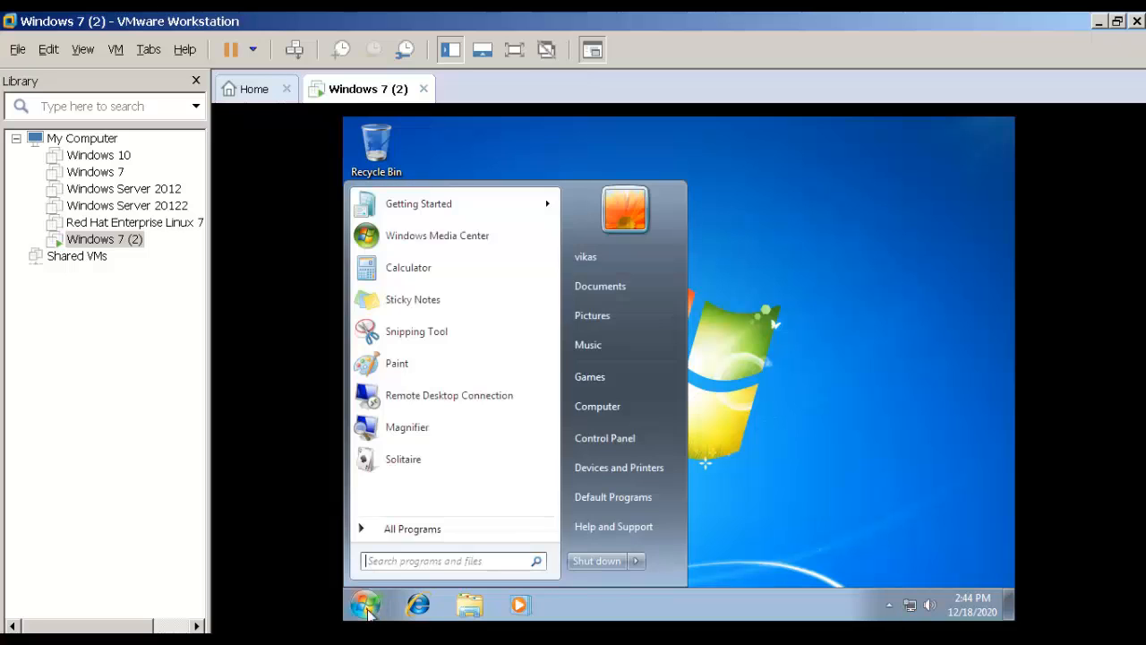
pyautogui.click(598, 405)
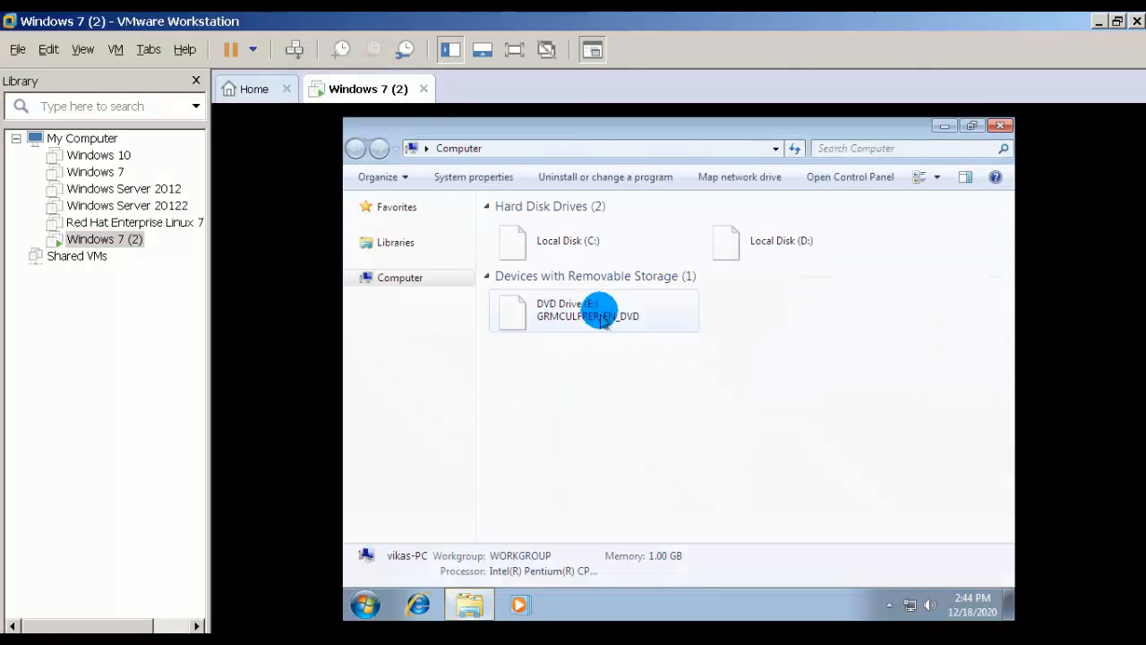
pyautogui.rightClick(752, 256)
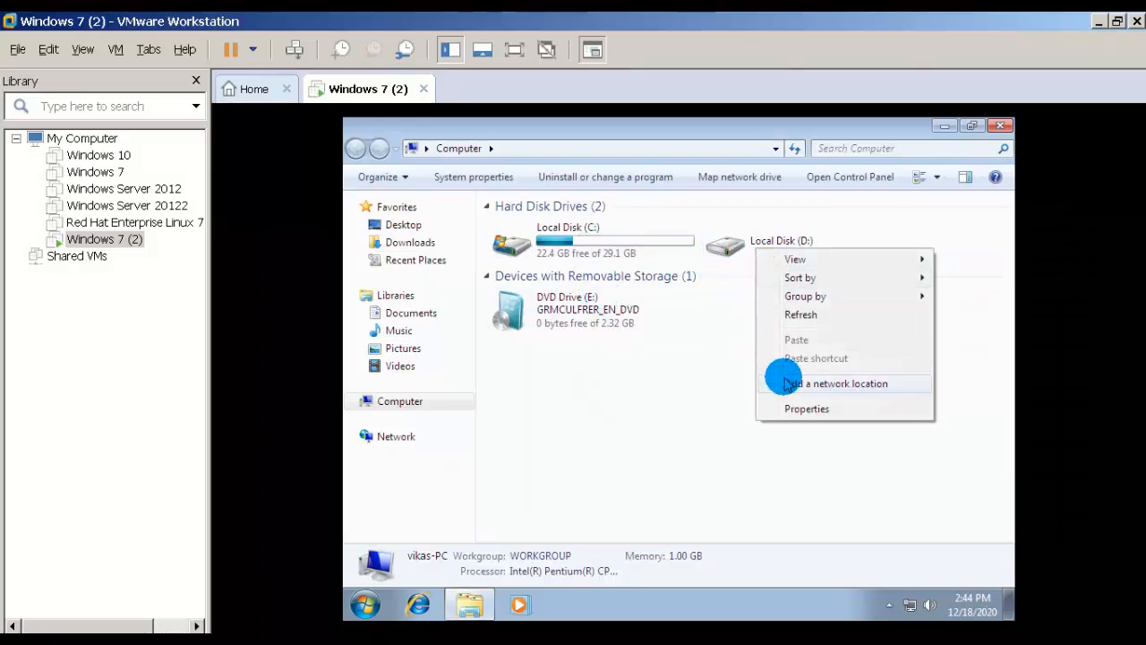
pyautogui.click(791, 411)
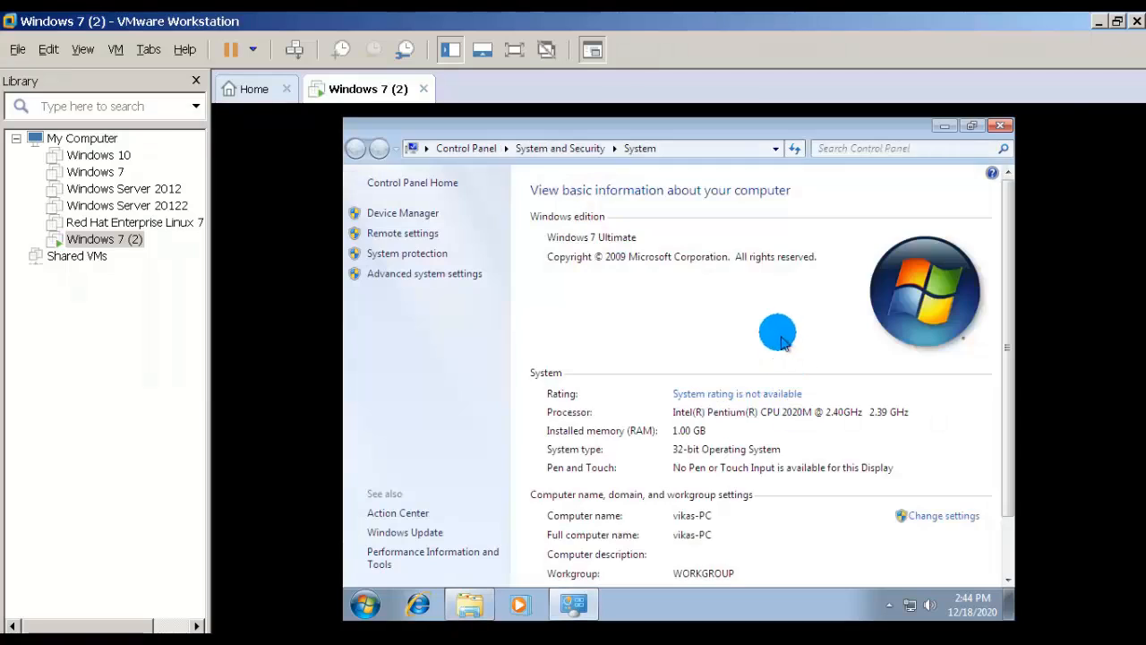
pyautogui.click(1001, 126)
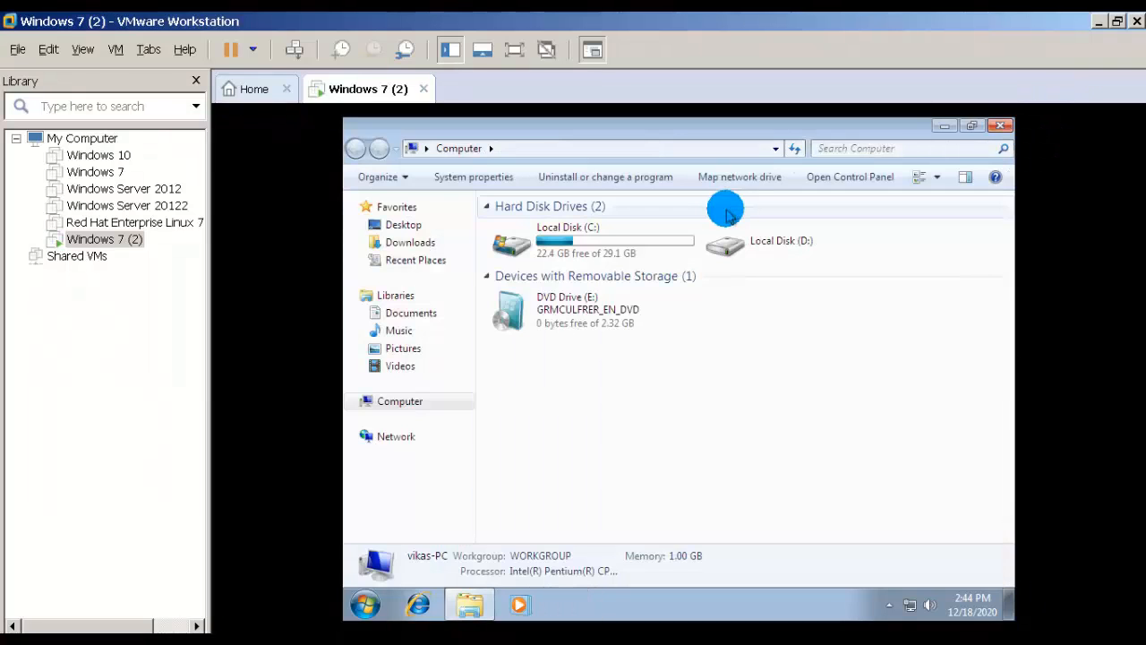
# Step: Format Local Disk (D:) as NTFS, confirm the erase warning, and close the format window
pyautogui.click(727, 240)
pyautogui.rightClick(729, 240)
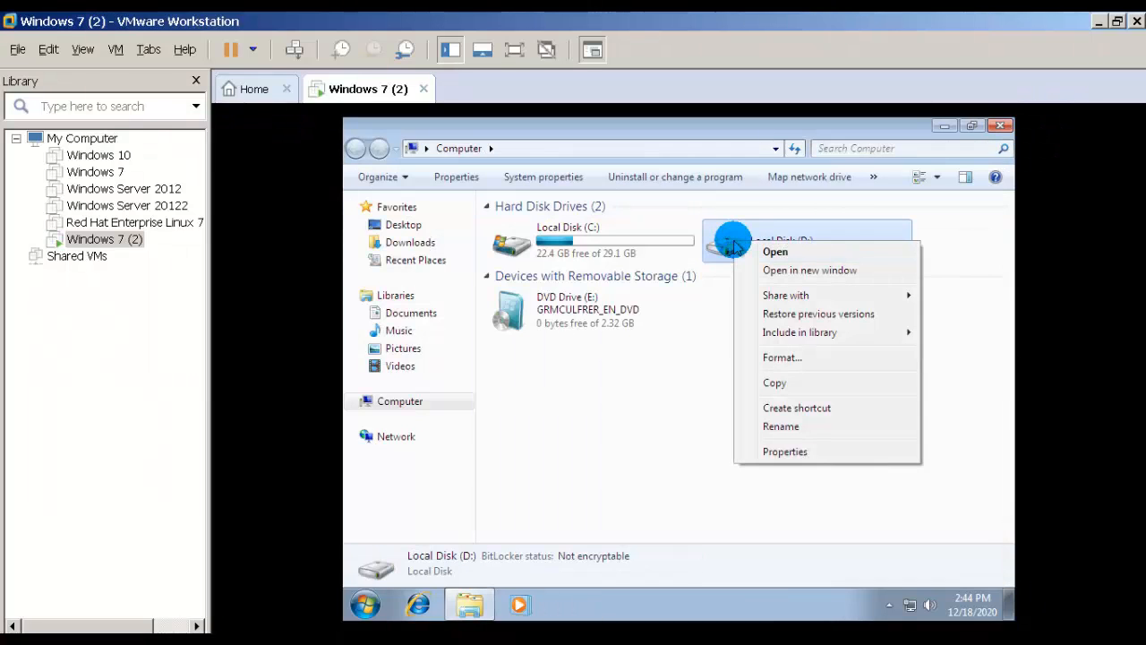
pyautogui.click(783, 357)
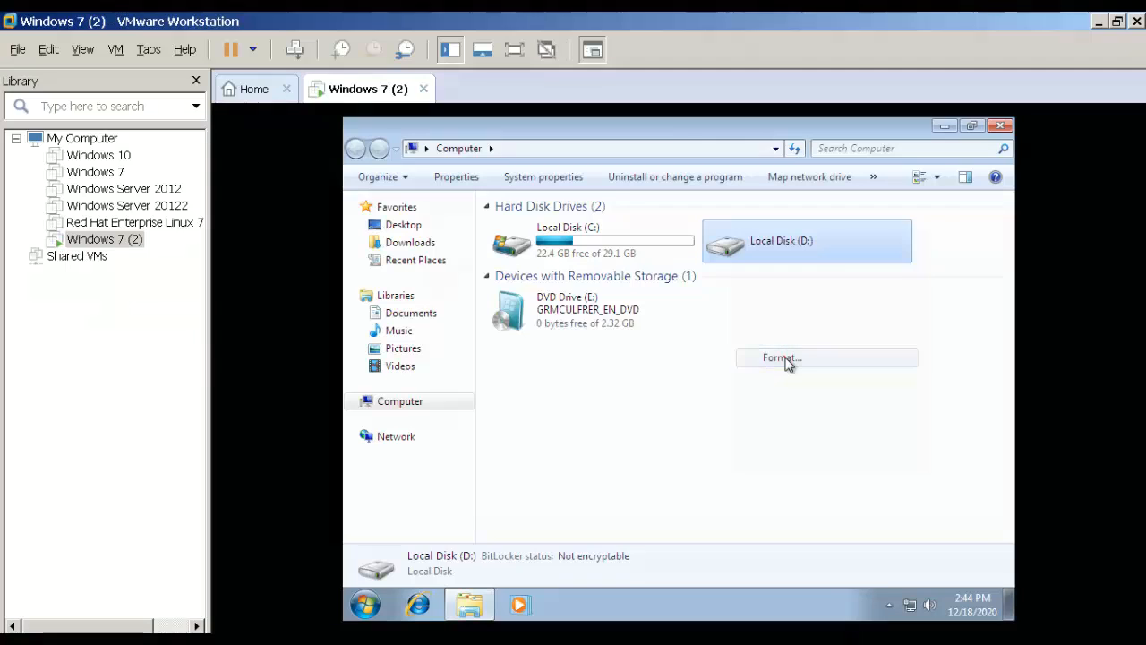
pyautogui.click(535, 550)
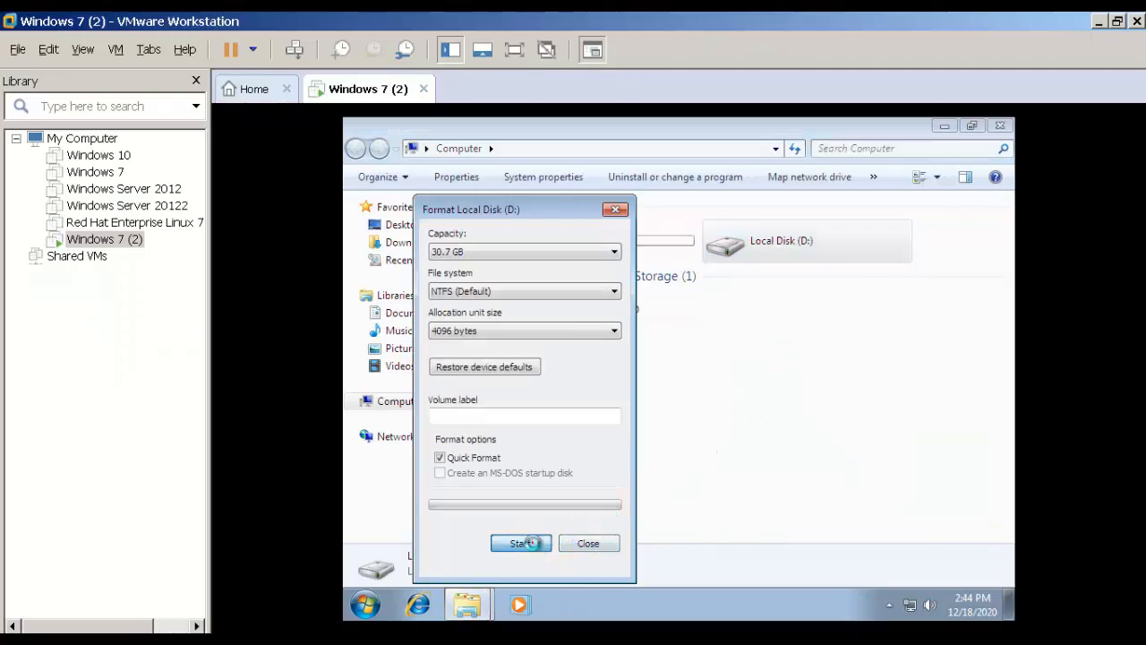
pyautogui.click(719, 359)
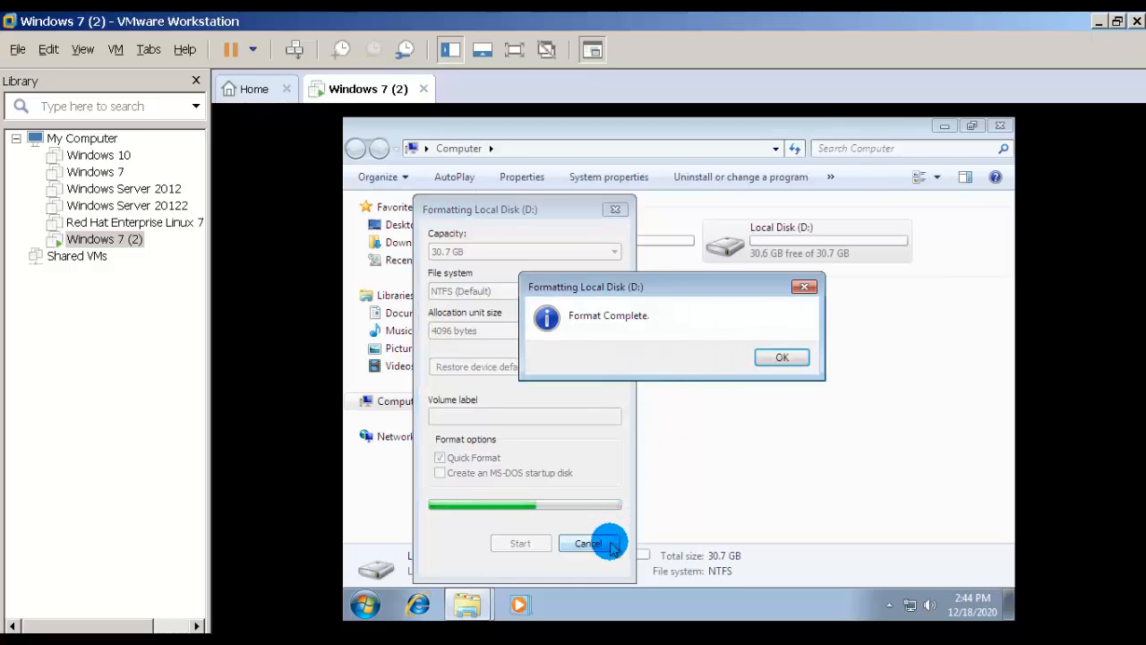
pyautogui.click(767, 357)
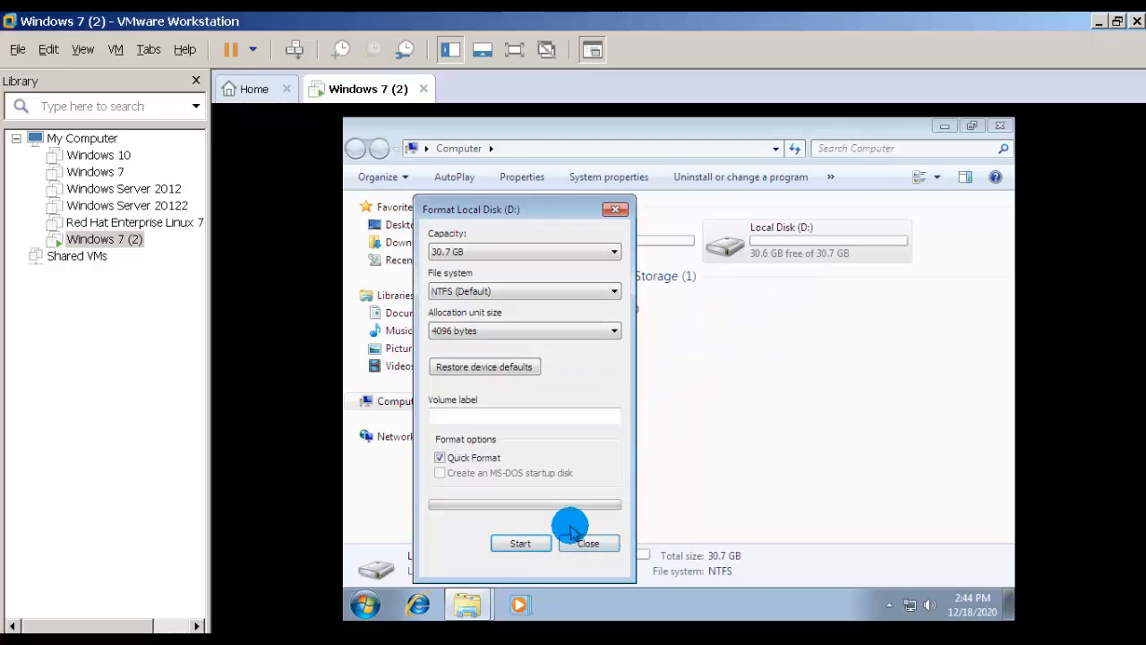
pyautogui.click(586, 543)
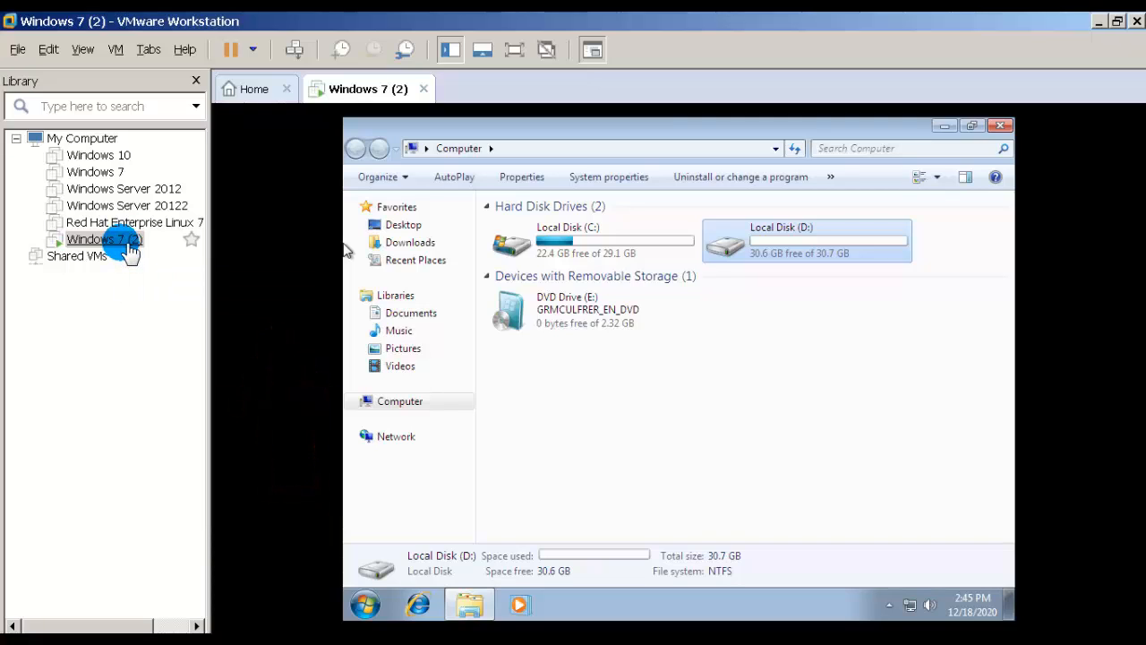
# Step: Open the Windows 7 (2) VM's hardware settings, then bring the Paint diagram forward
pyautogui.rightClick(127, 249)
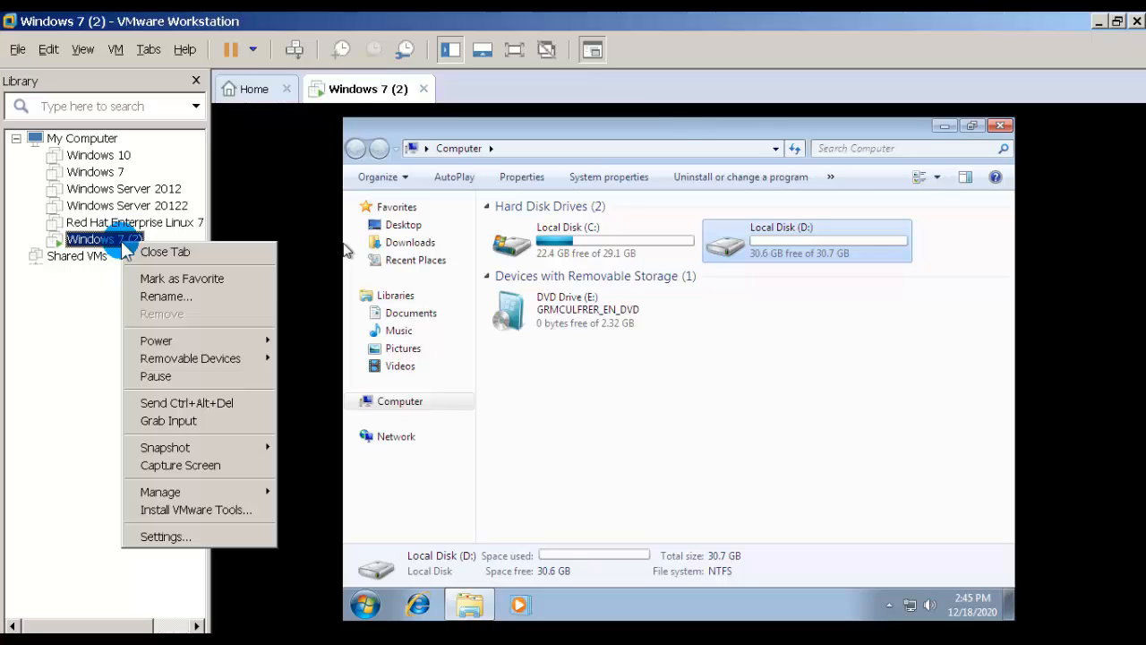
pyautogui.click(163, 539)
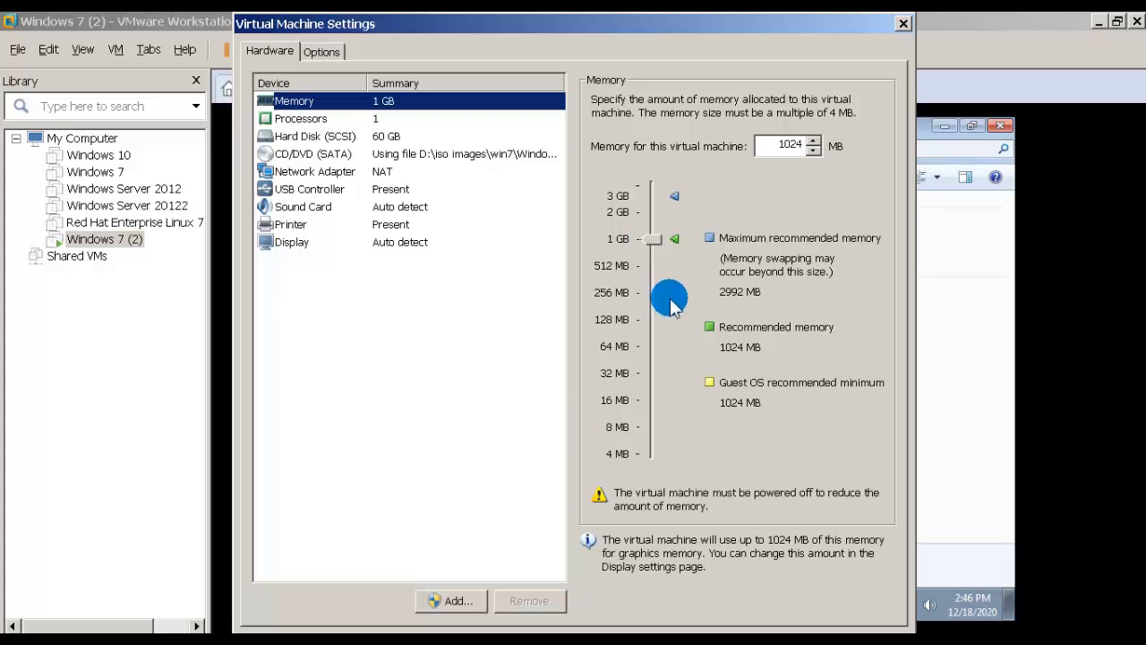
pyautogui.click(486, 629)
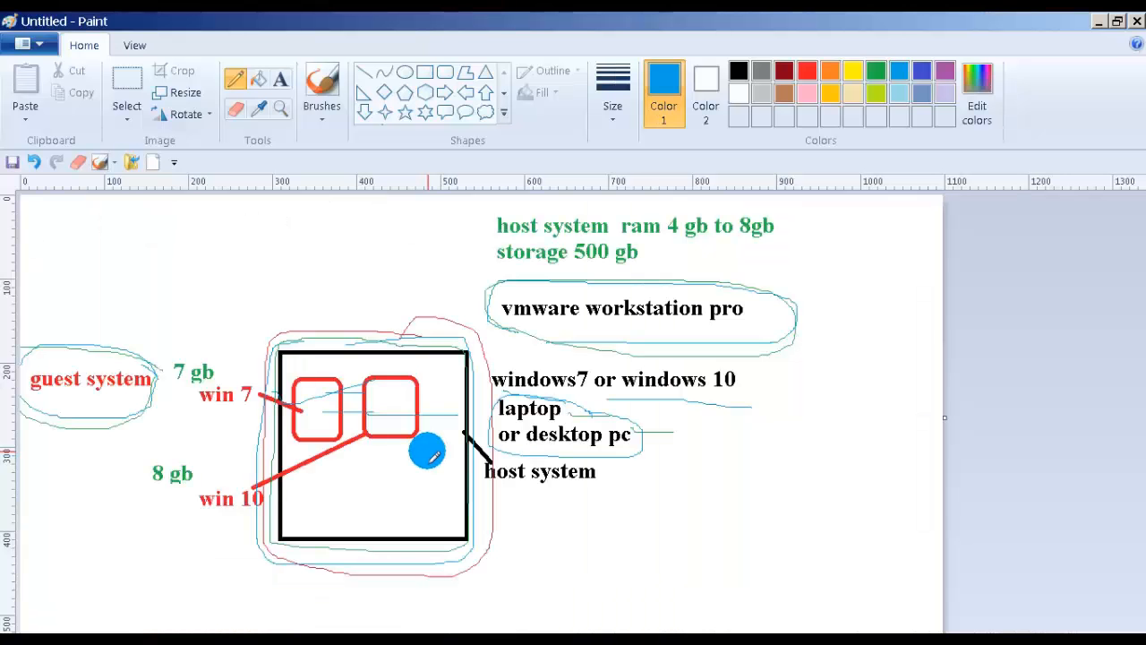
# Step: Add the blue 4 gb ram label above the host system square
pyautogui.click(280, 81)
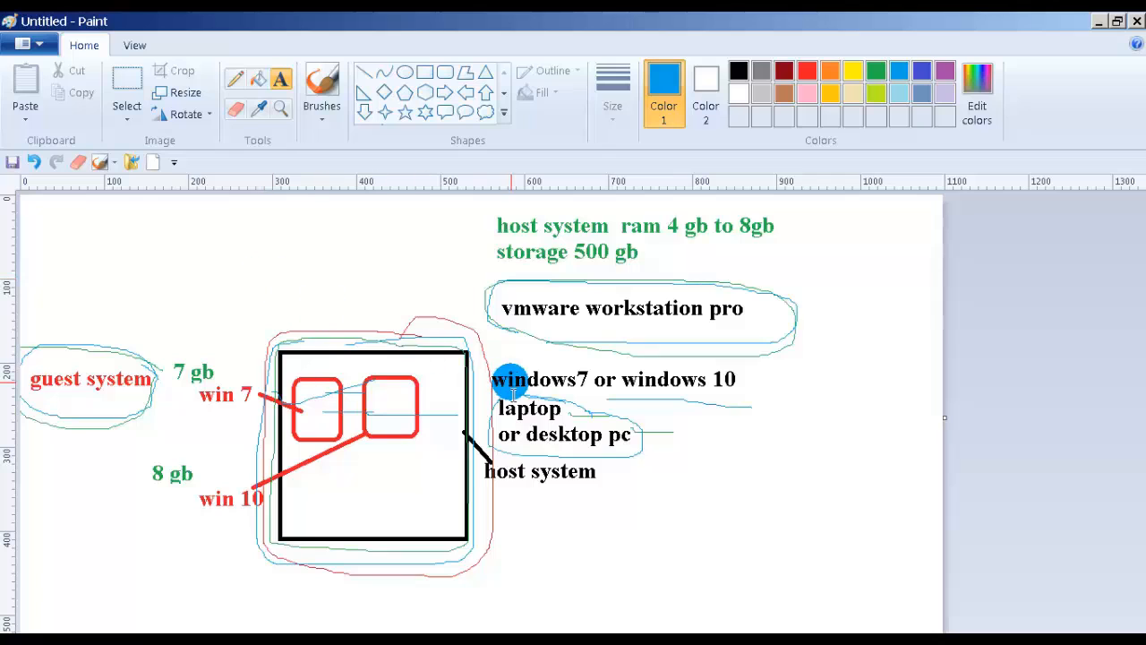
pyautogui.moveTo(256, 288); pyautogui.dragTo(425, 333)
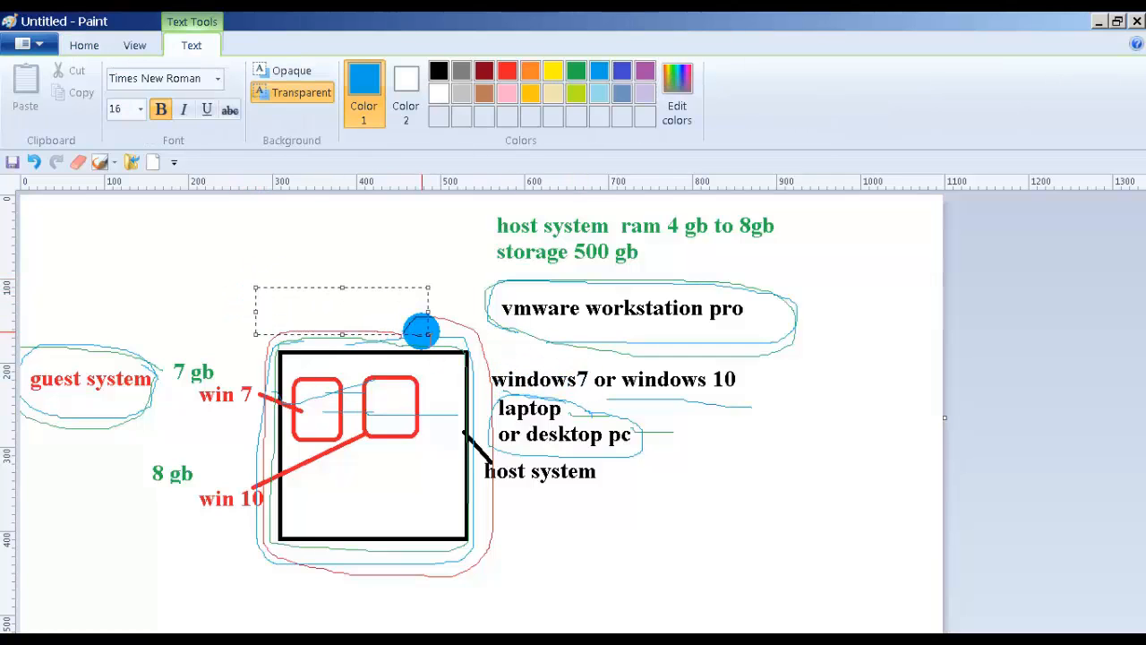
pyautogui.write('4 gb ram')
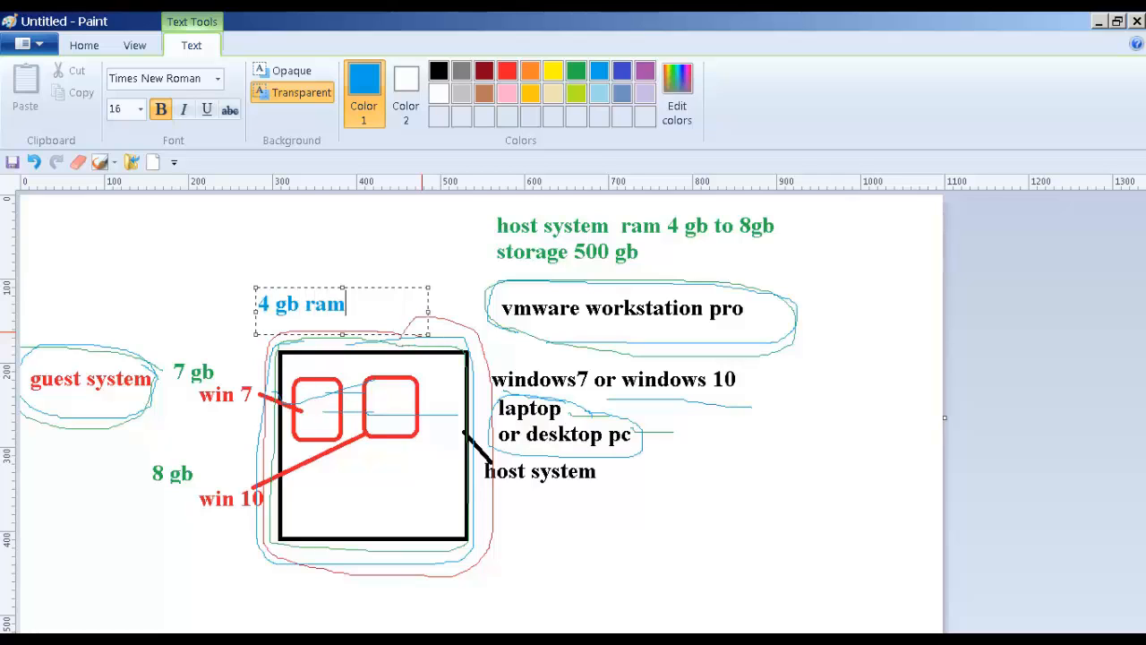
pyautogui.click(259, 261)
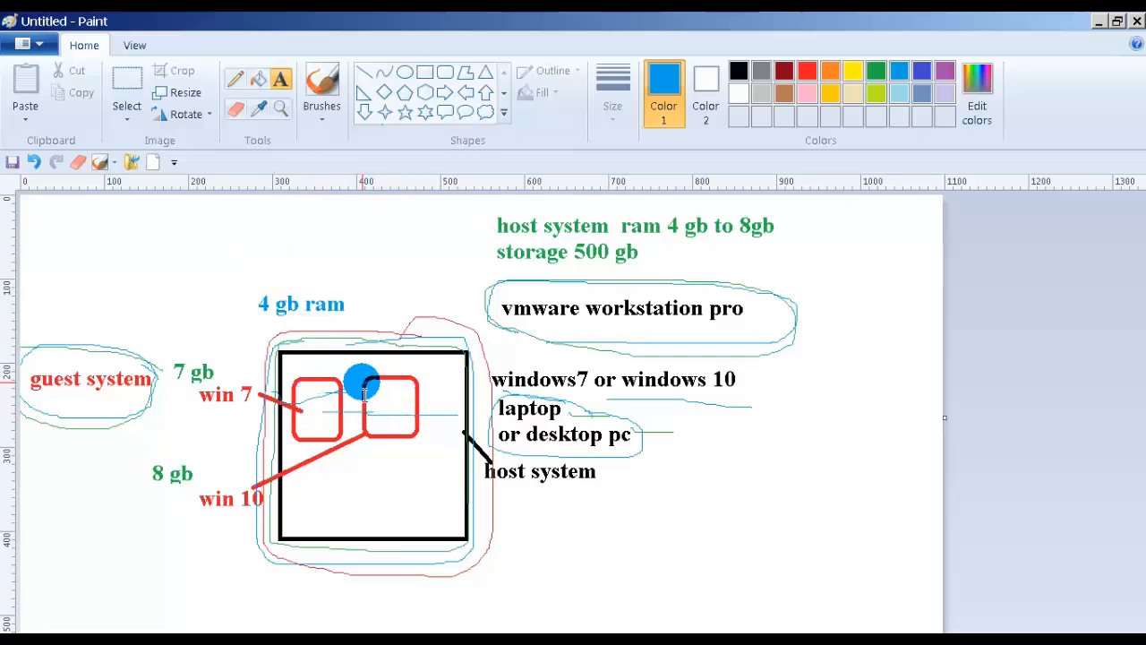
# Step: Write 1 gb and 1gb in the two red guest boxes
pyautogui.click(298, 382)
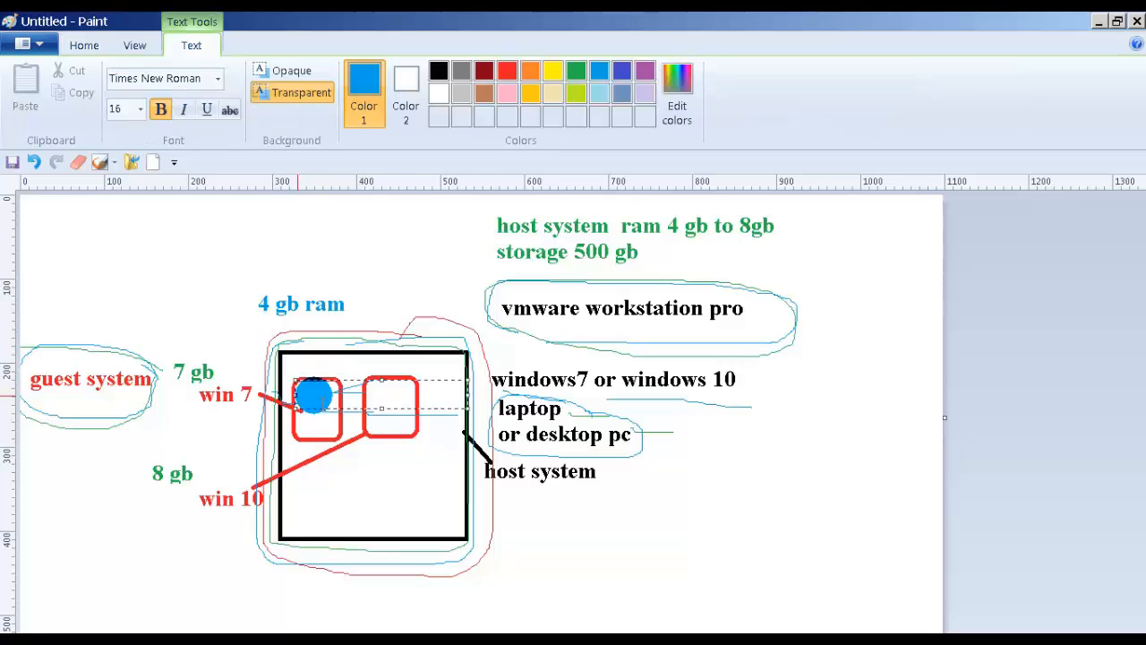
pyautogui.write('1')
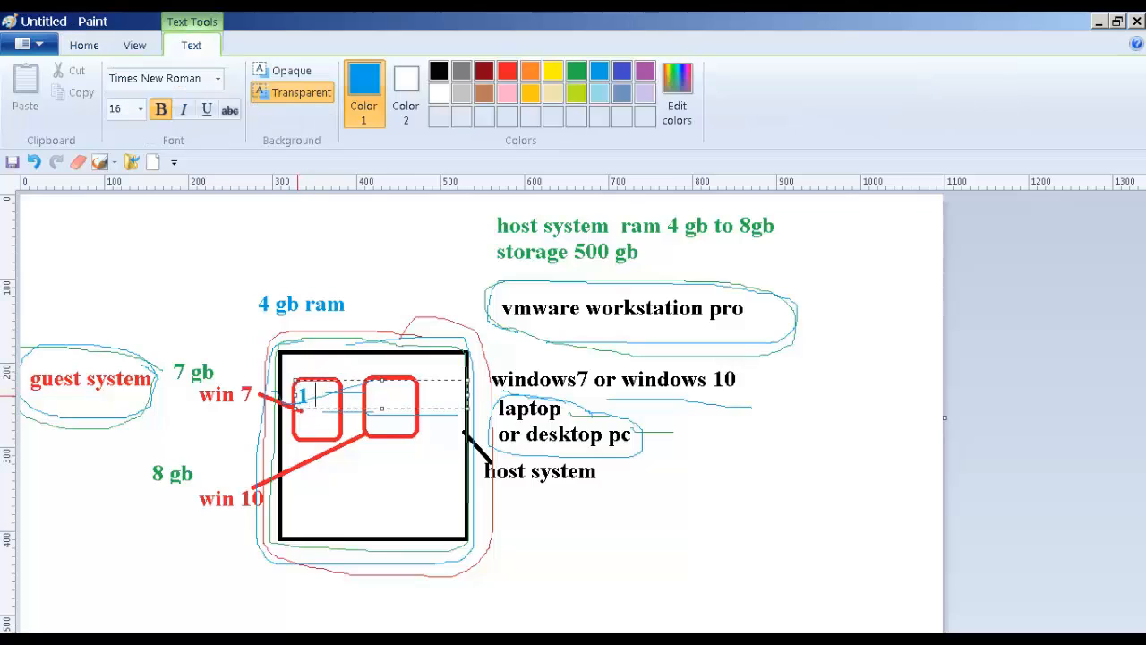
pyautogui.write(' gb')
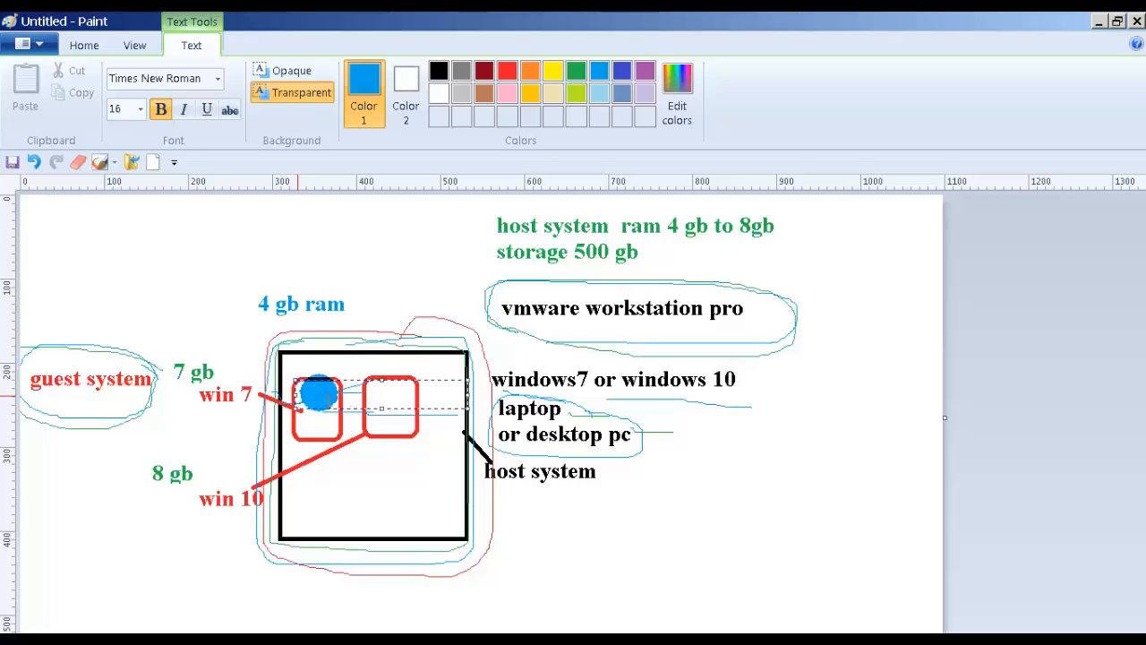
pyautogui.write('      1')
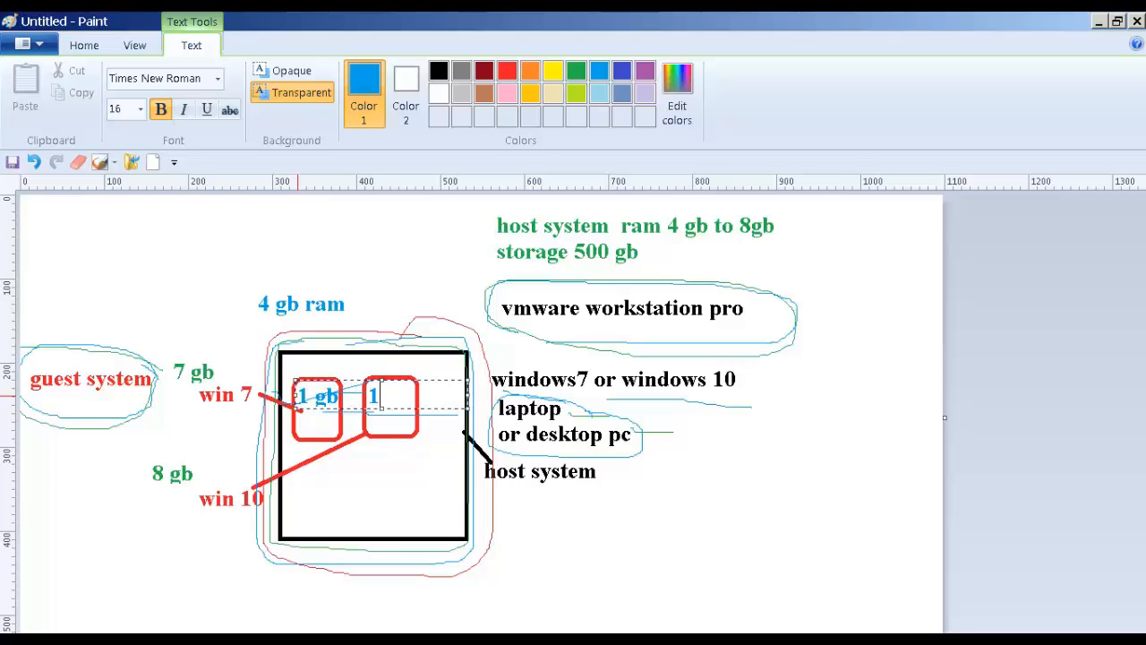
pyautogui.write('gb')
pyautogui.click(714, 435)
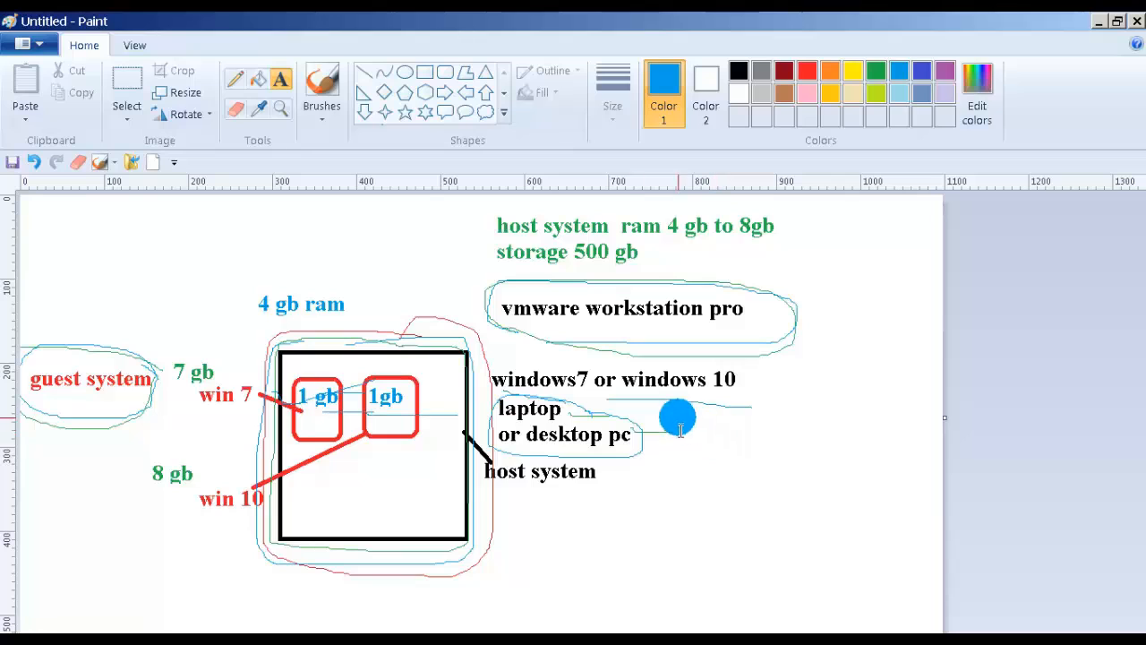
pyautogui.click(348, 295)
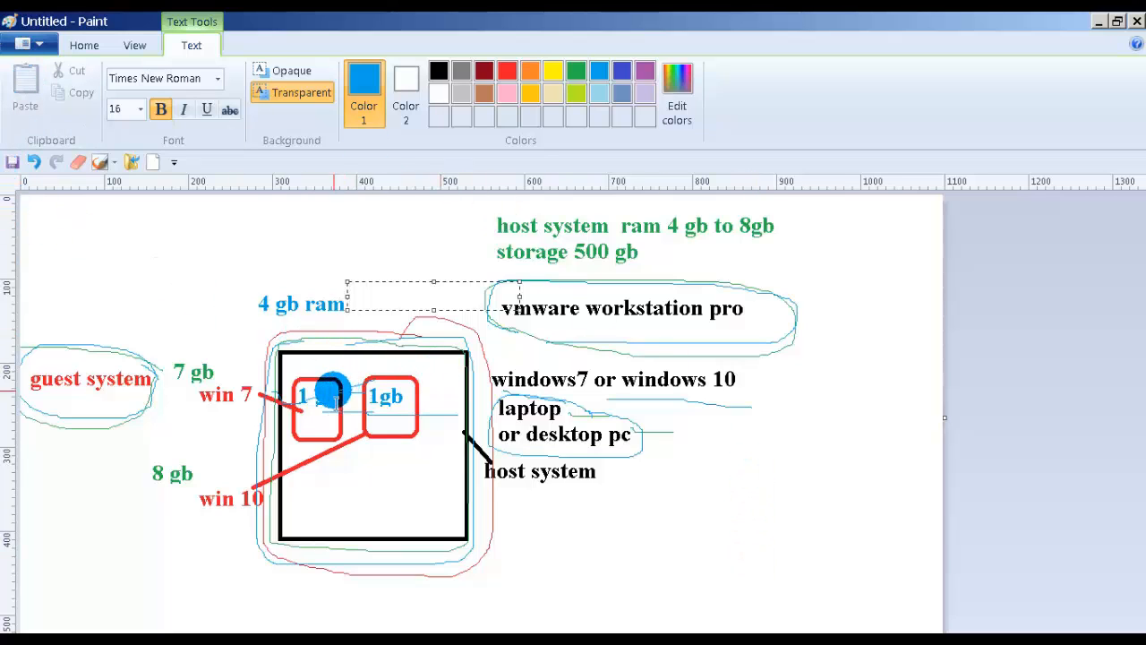
pyautogui.click(253, 197)
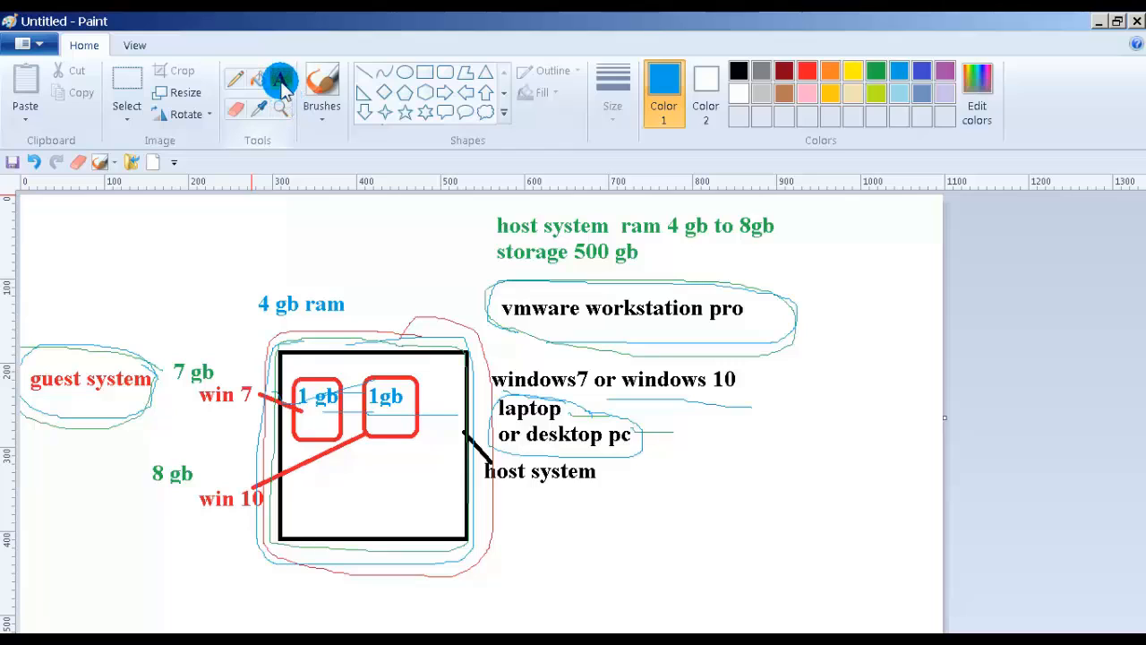
pyautogui.click(235, 79)
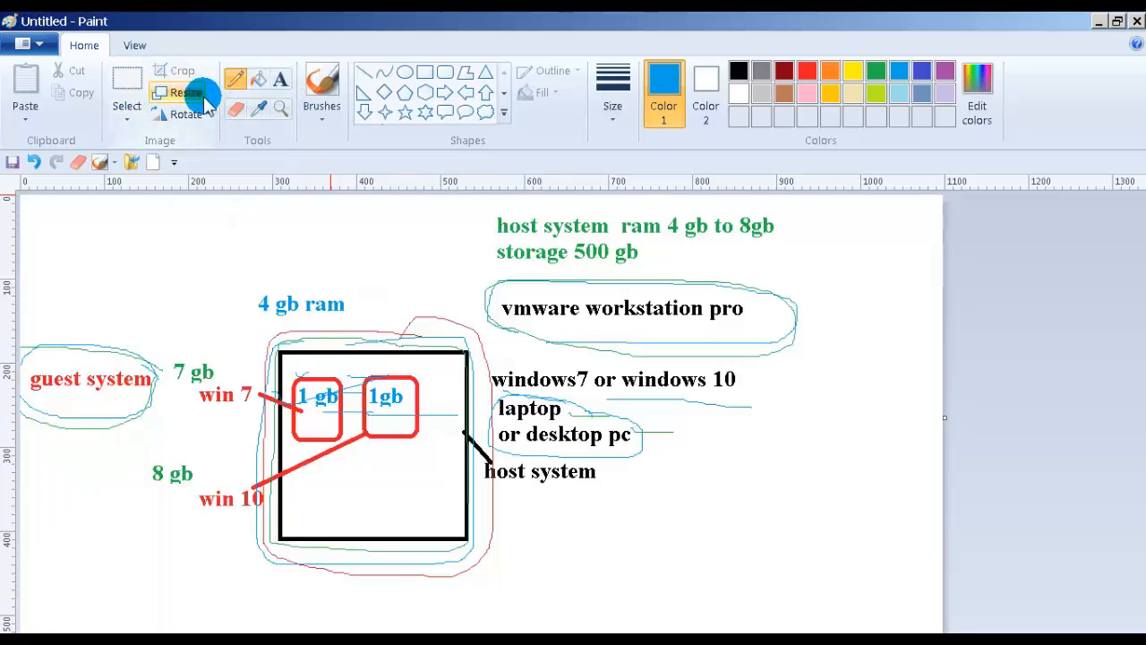
# Step: Erase the 4 and type an 8 in its place so the label reads 8 gb ram
pyautogui.click(235, 112)
pyautogui.moveTo(253, 296); pyautogui.dragTo(271, 309)
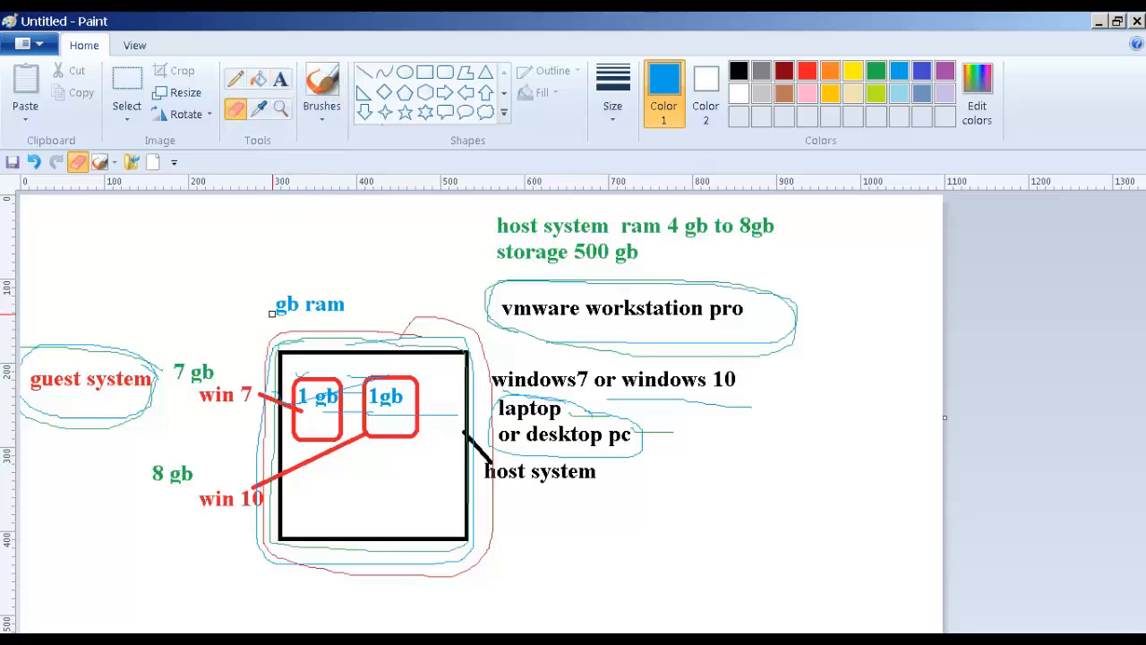
pyautogui.click(280, 80)
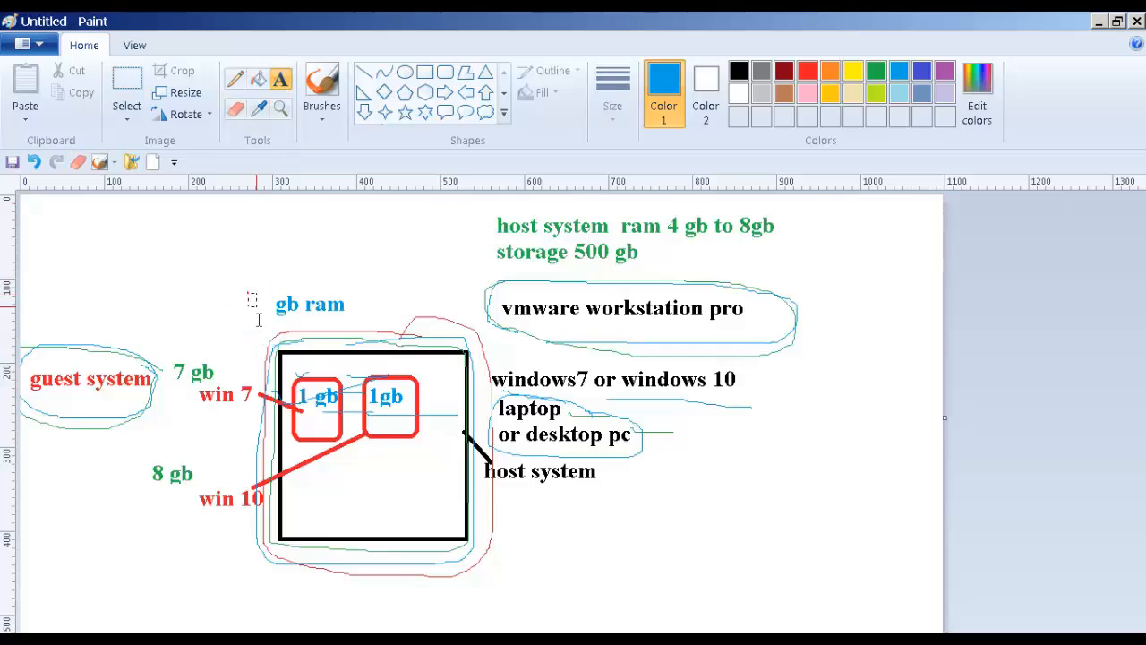
pyautogui.moveTo(249, 293); pyautogui.dragTo(296, 325)
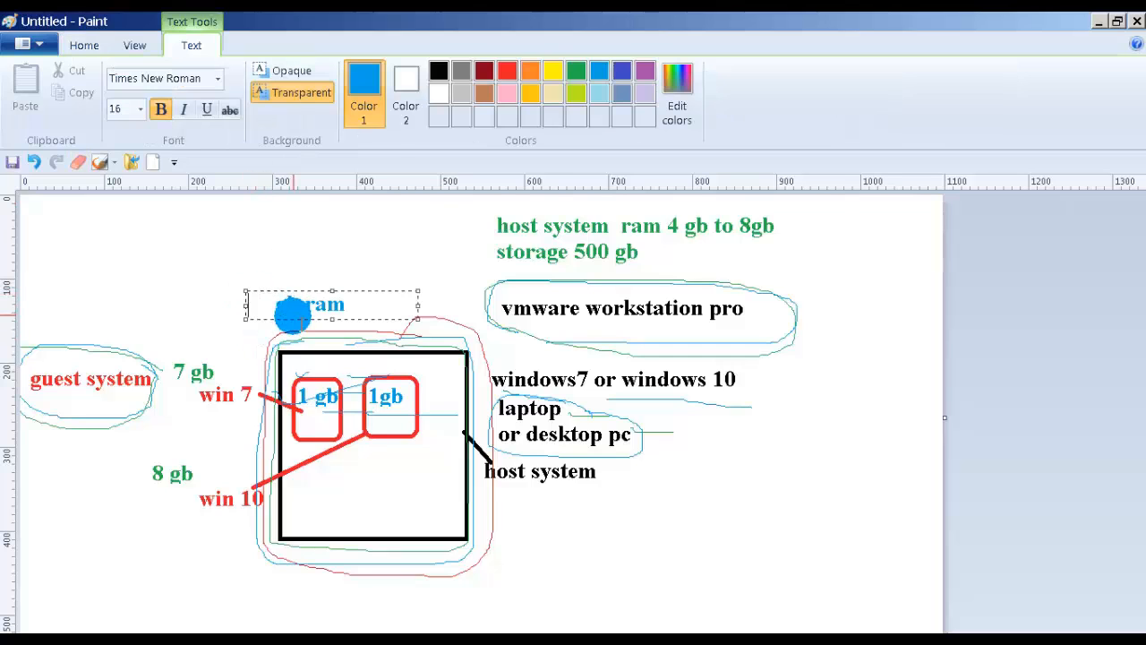
pyautogui.write('8')
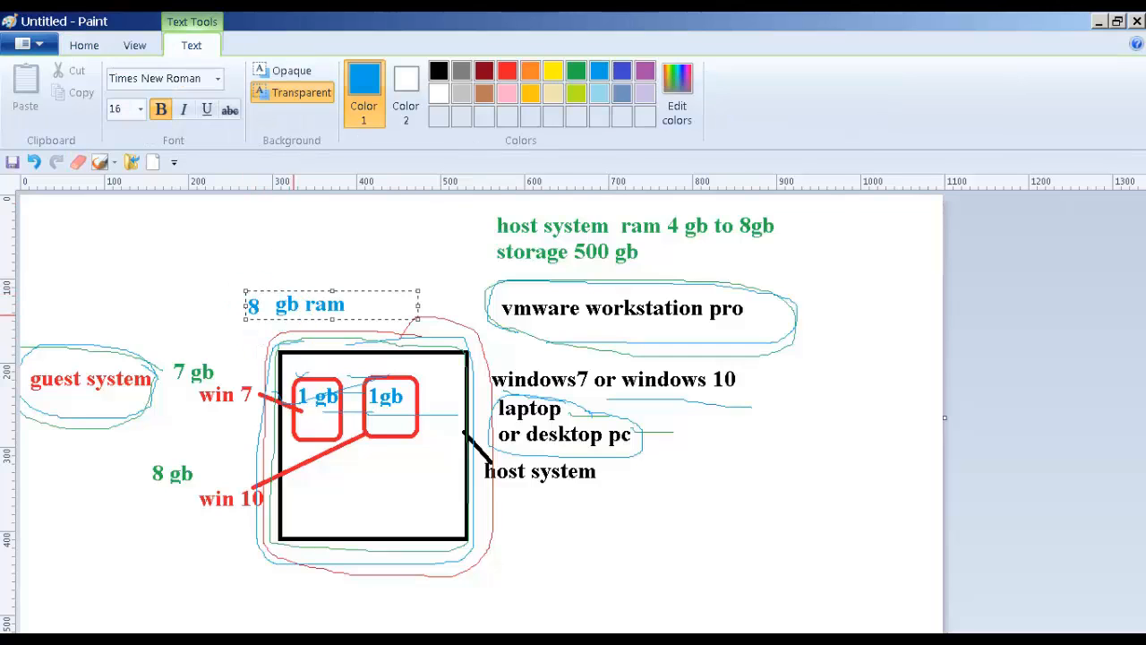
pyautogui.click(206, 244)
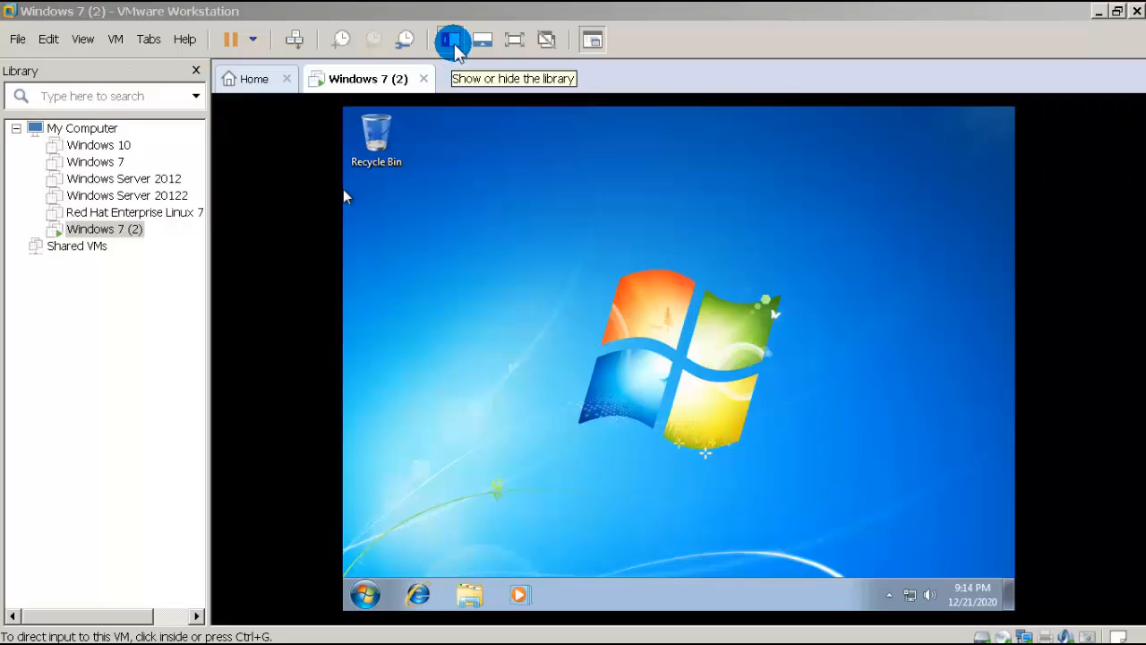
pyautogui.click(513, 40)
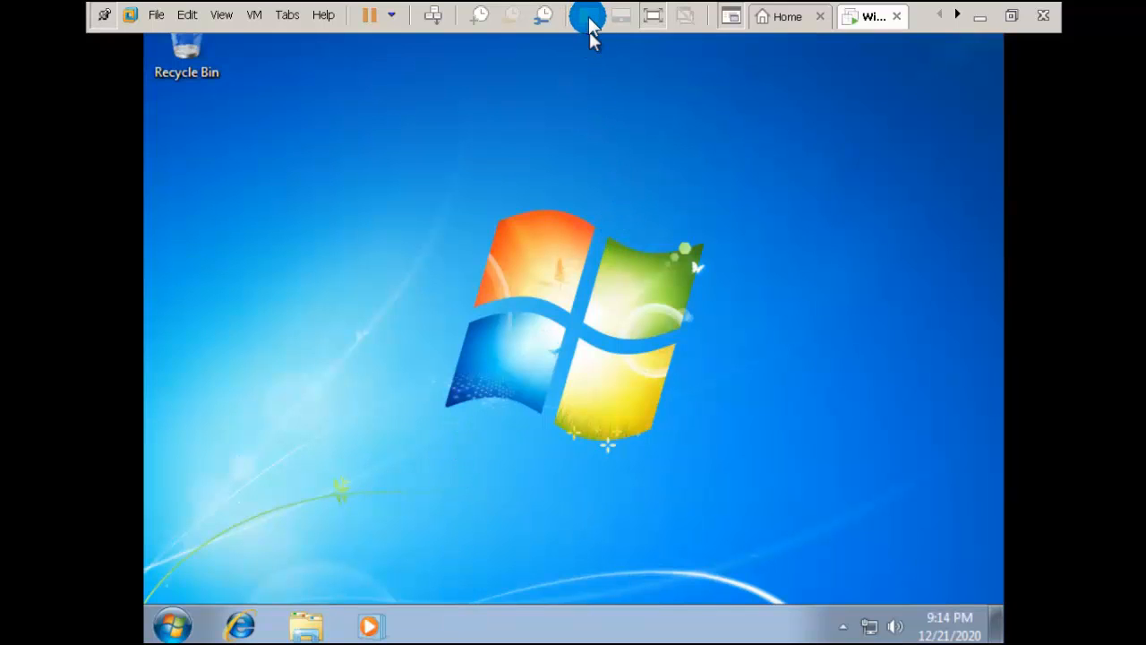
pyautogui.click(655, 19)
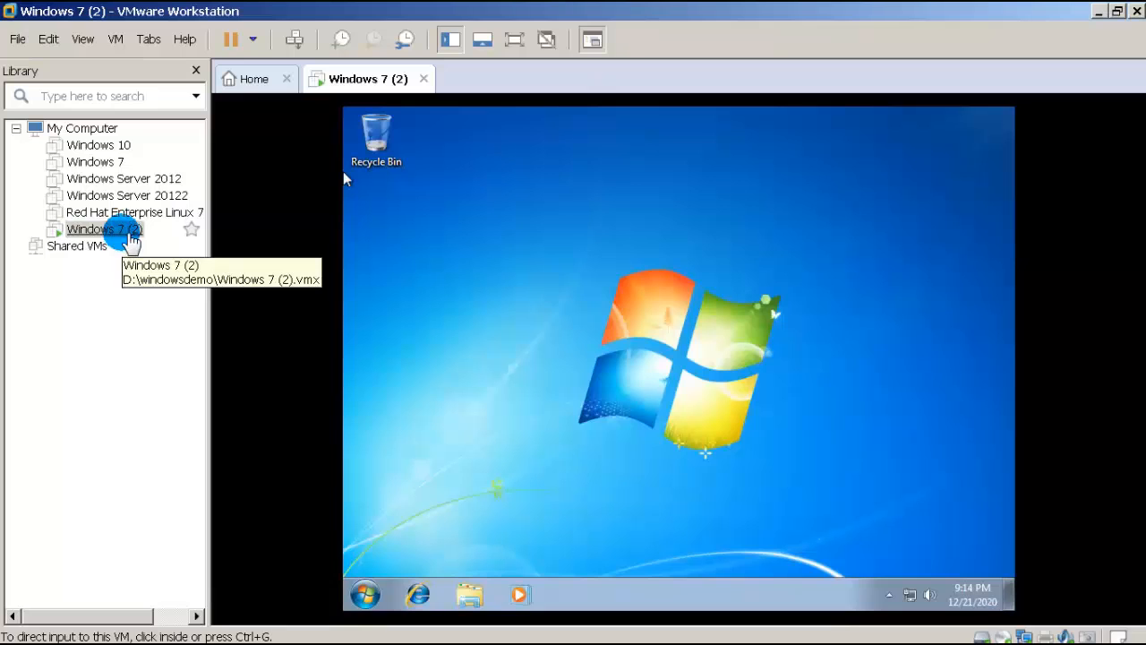
pyautogui.click(455, 39)
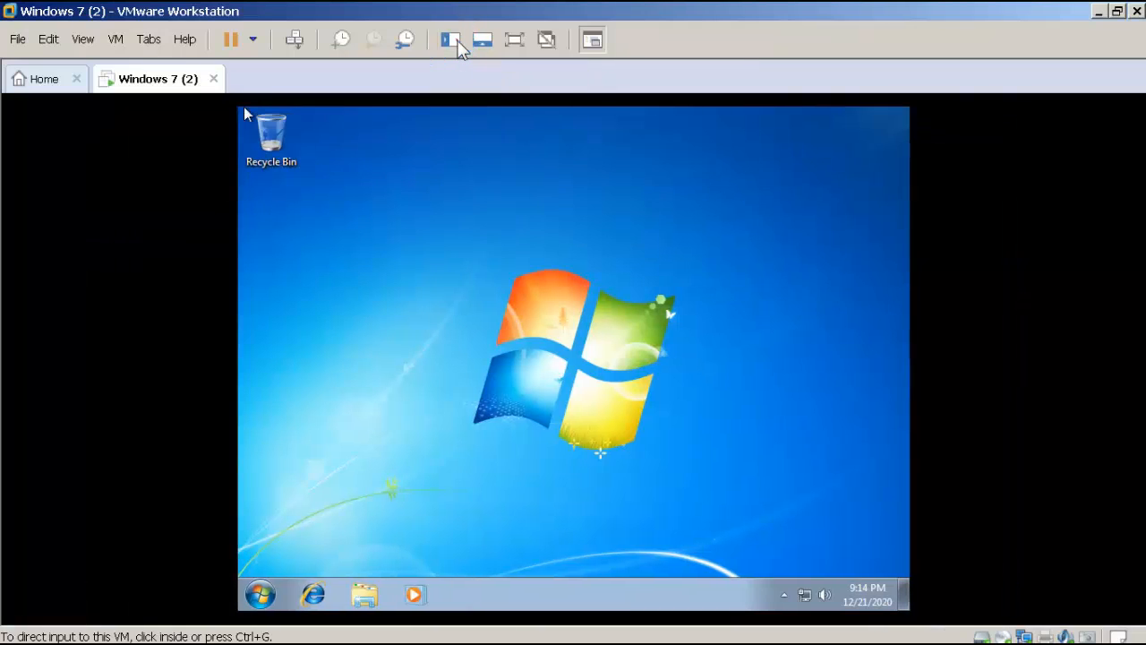
pyautogui.click(456, 40)
pyautogui.click(455, 41)
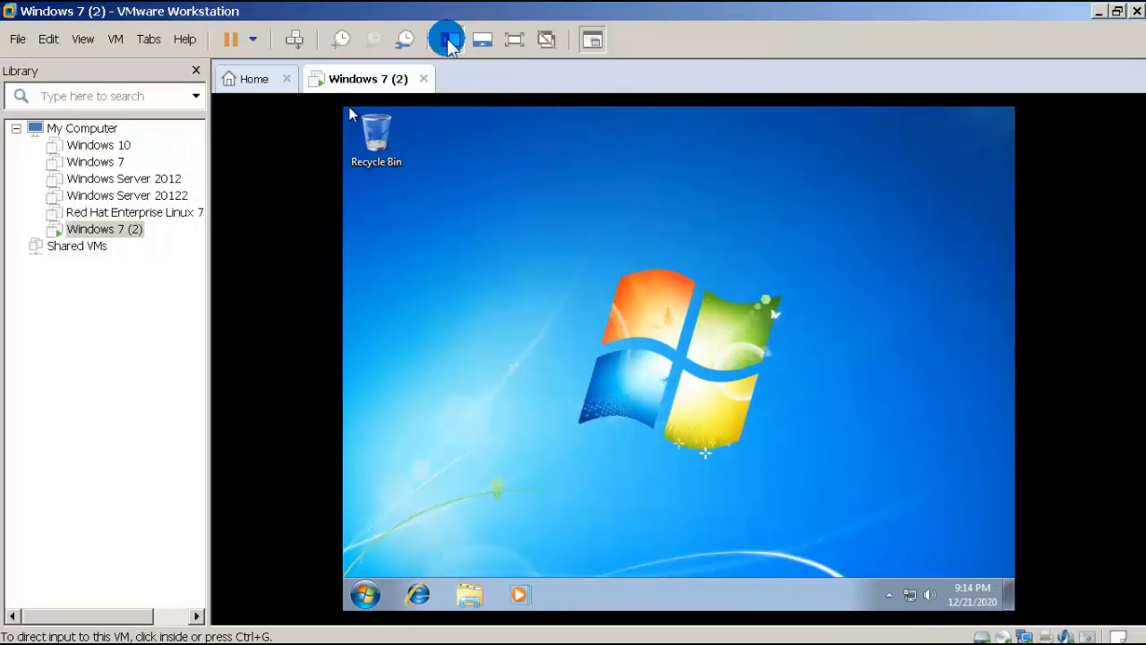
pyautogui.click(442, 161)
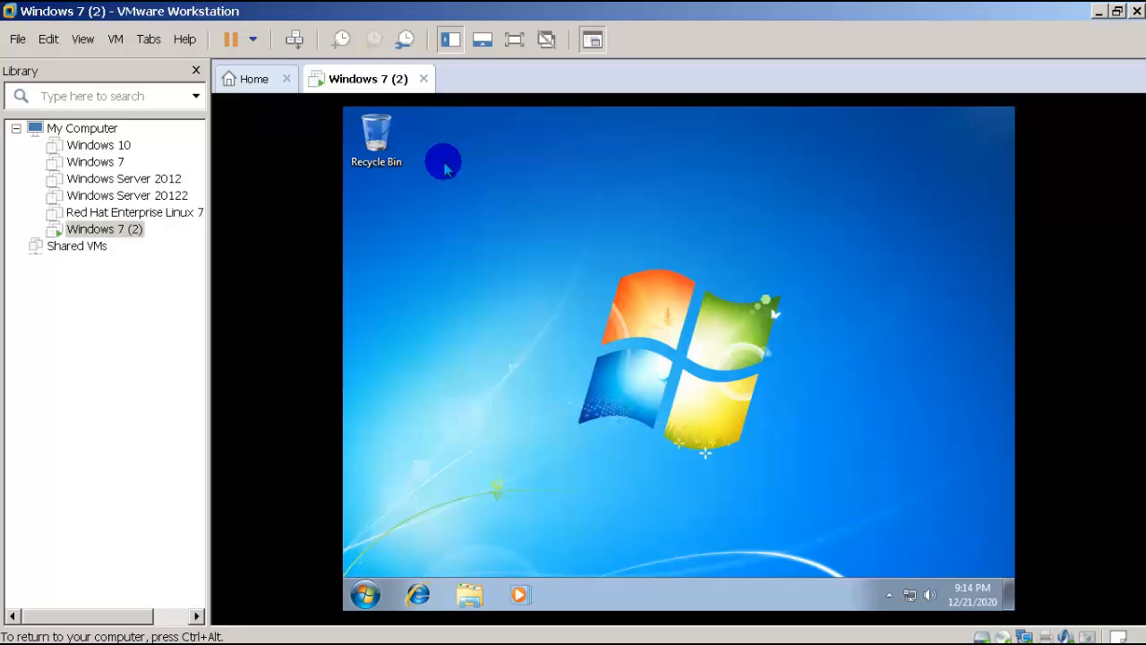
pyautogui.hotkey('ctrl', 'alt')
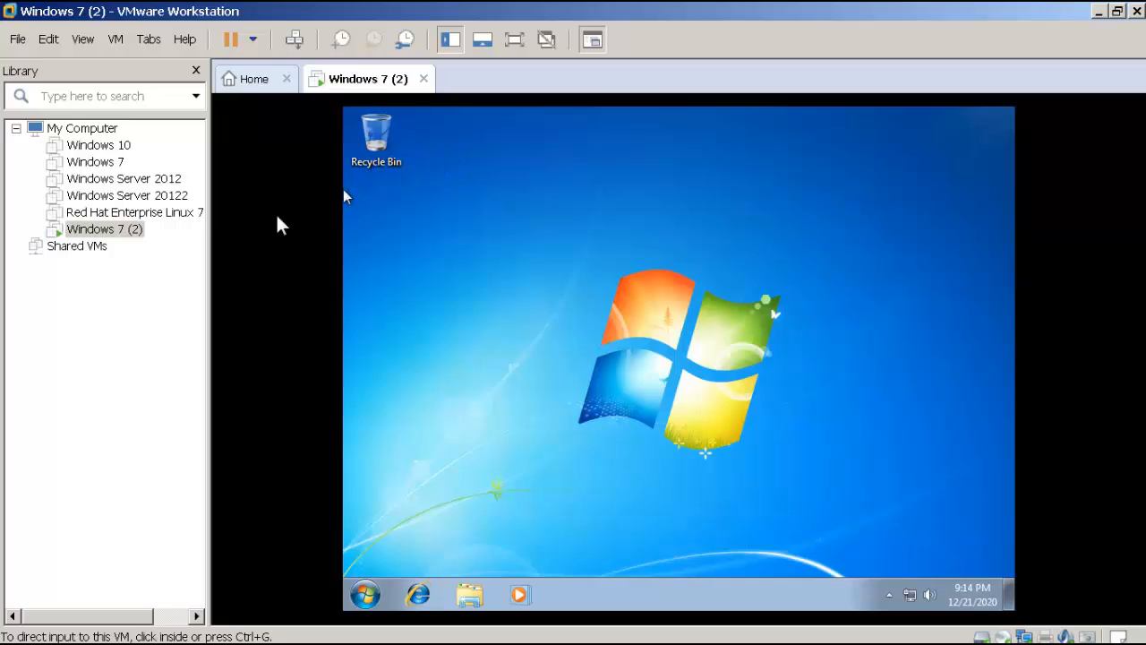
pyautogui.click(177, 234)
pyautogui.click(114, 235)
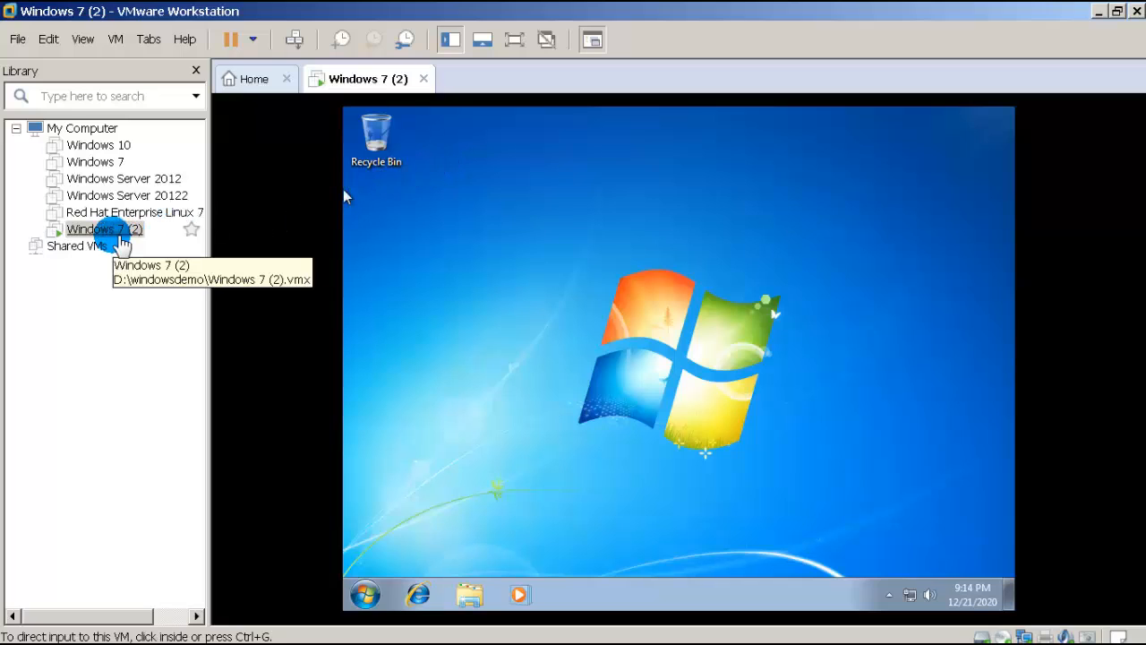
pyautogui.click(455, 41)
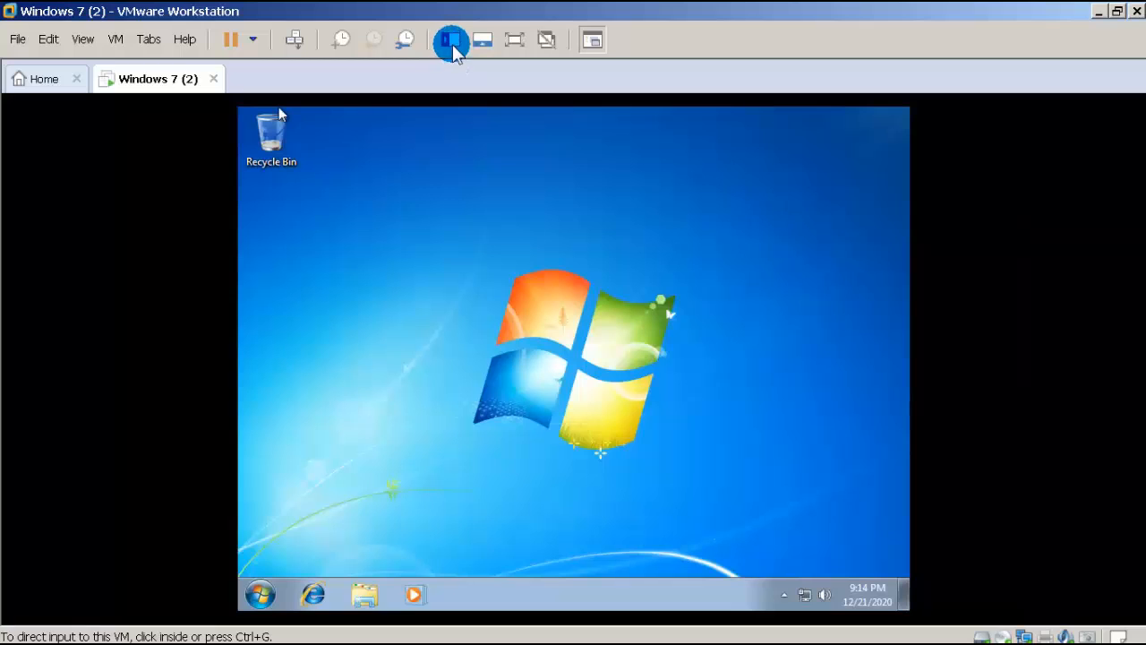
pyautogui.click(452, 44)
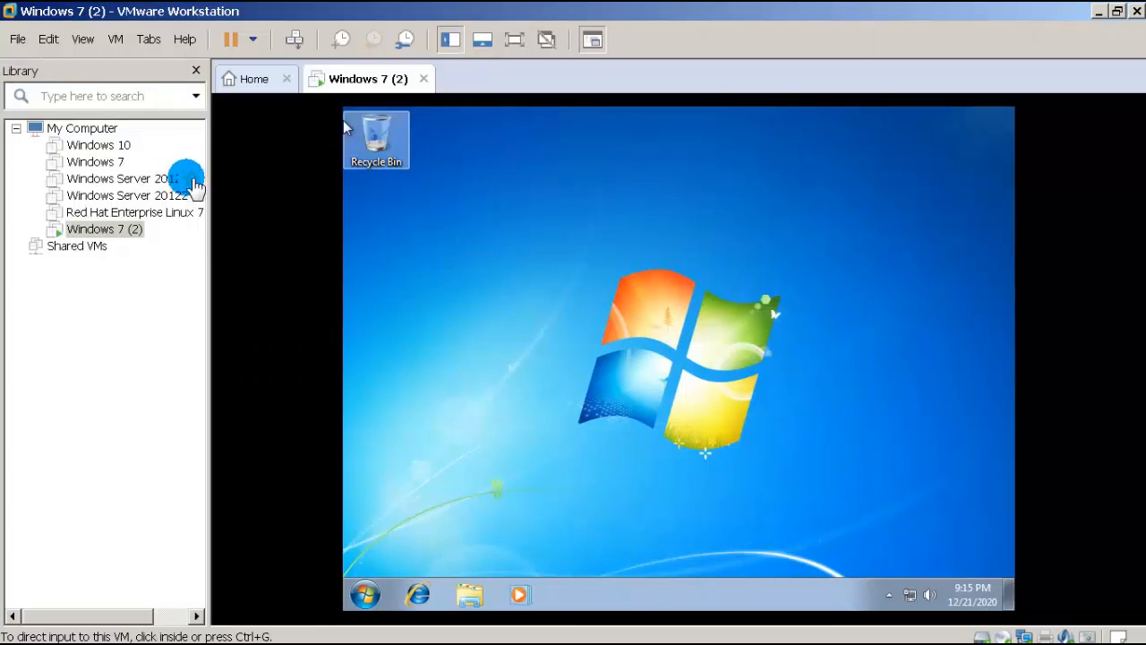
pyautogui.rightClick(115, 233)
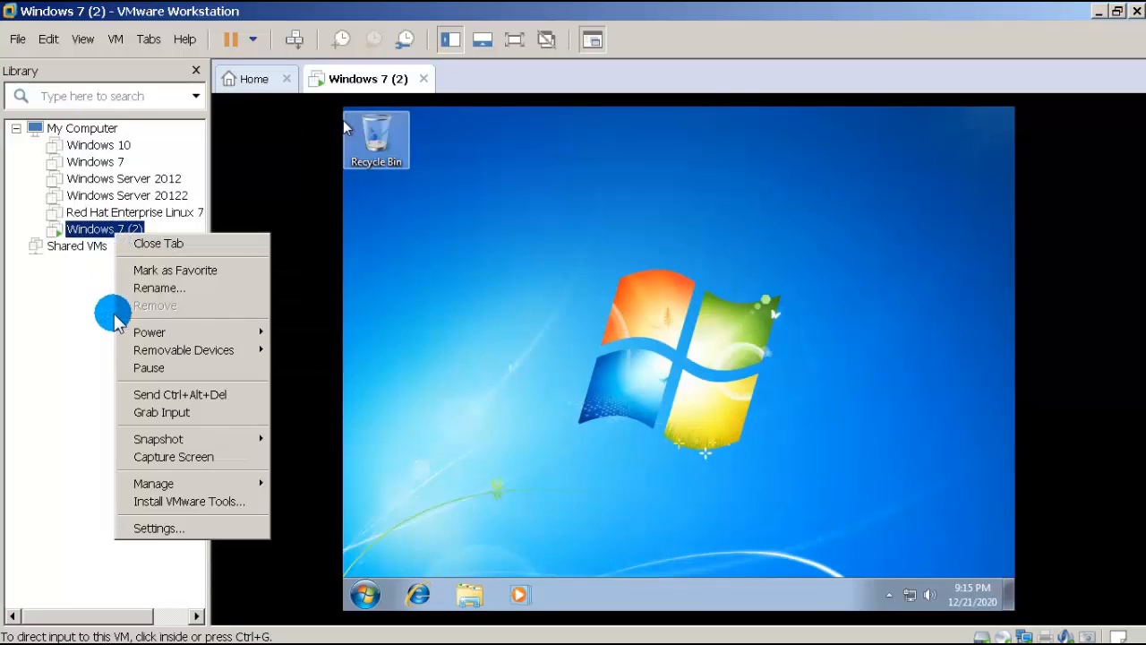
pyautogui.click(157, 529)
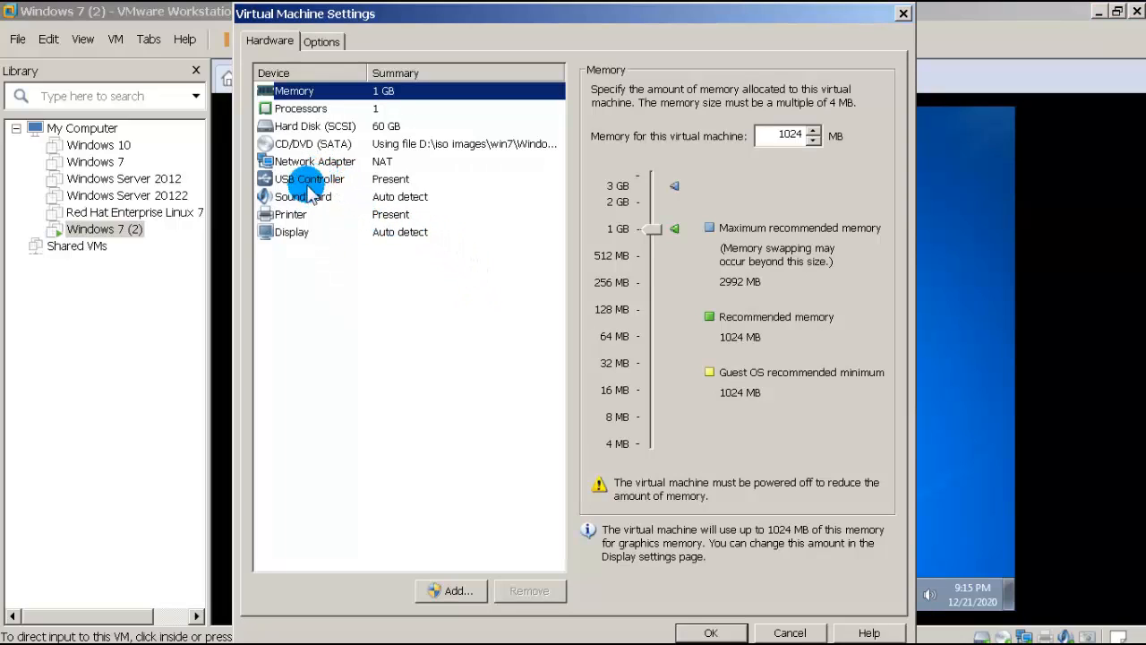
pyautogui.click(339, 127)
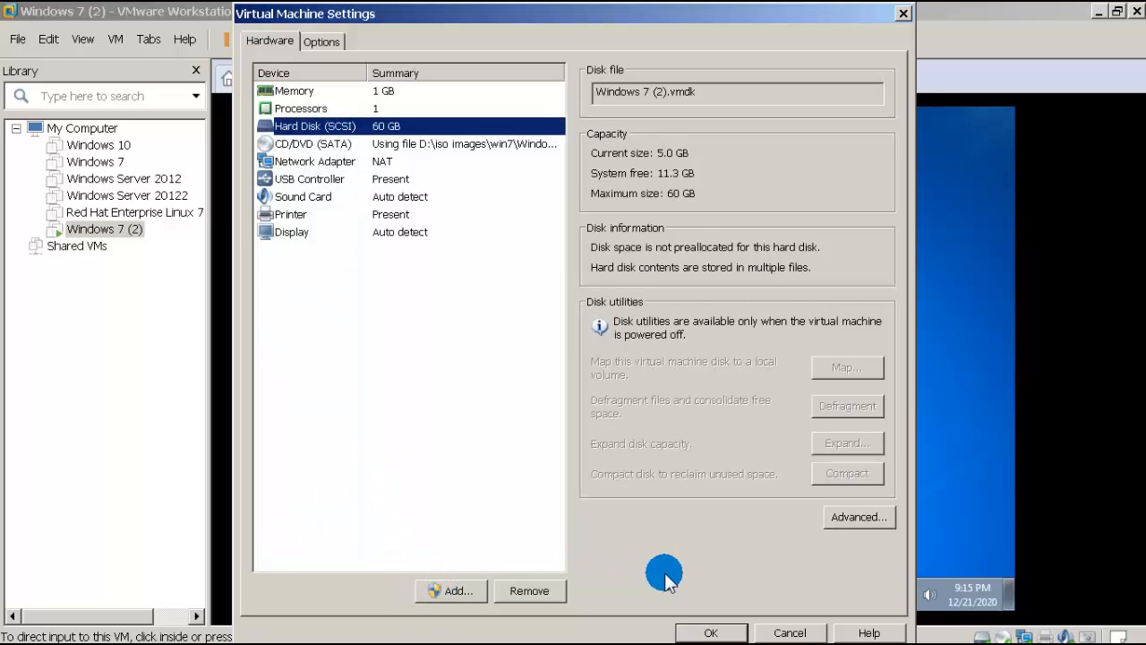
pyautogui.click(761, 630)
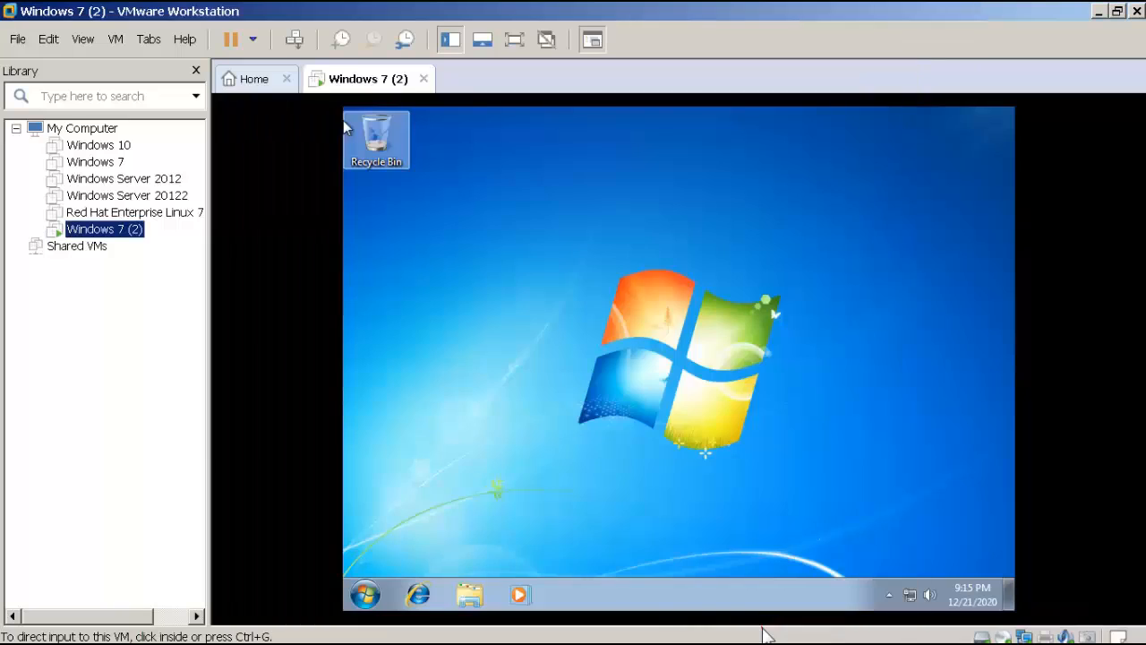
# Step: Search the guest's Start menu for diskmg, then dismiss the results
pyautogui.click(371, 594)
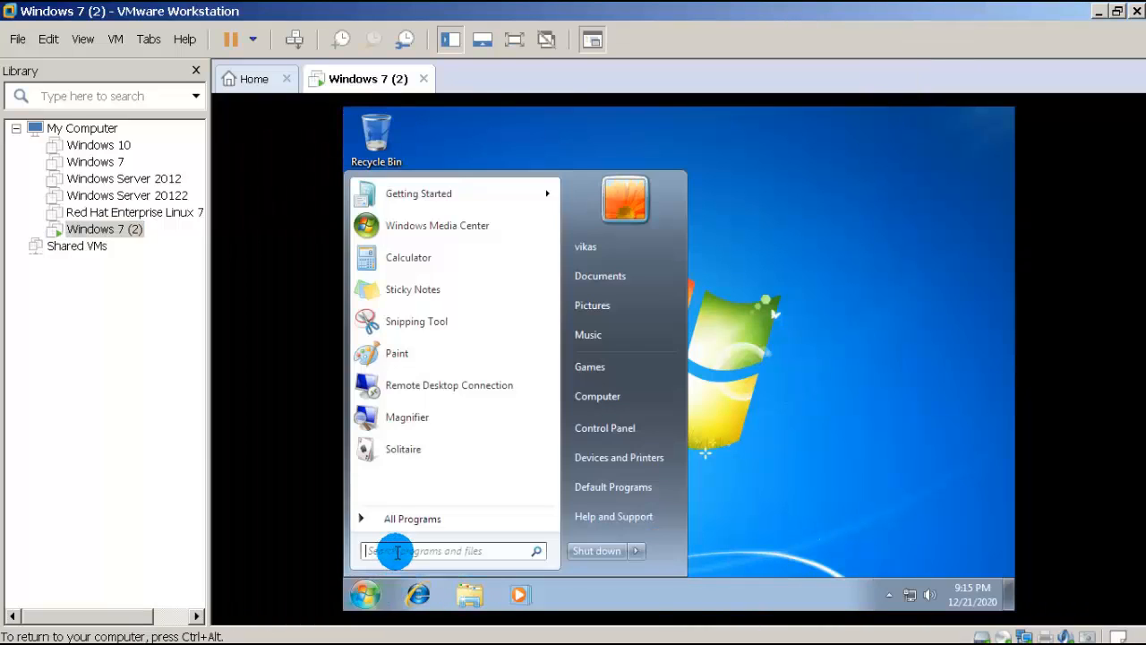
pyautogui.click(396, 551)
pyautogui.write('disk')
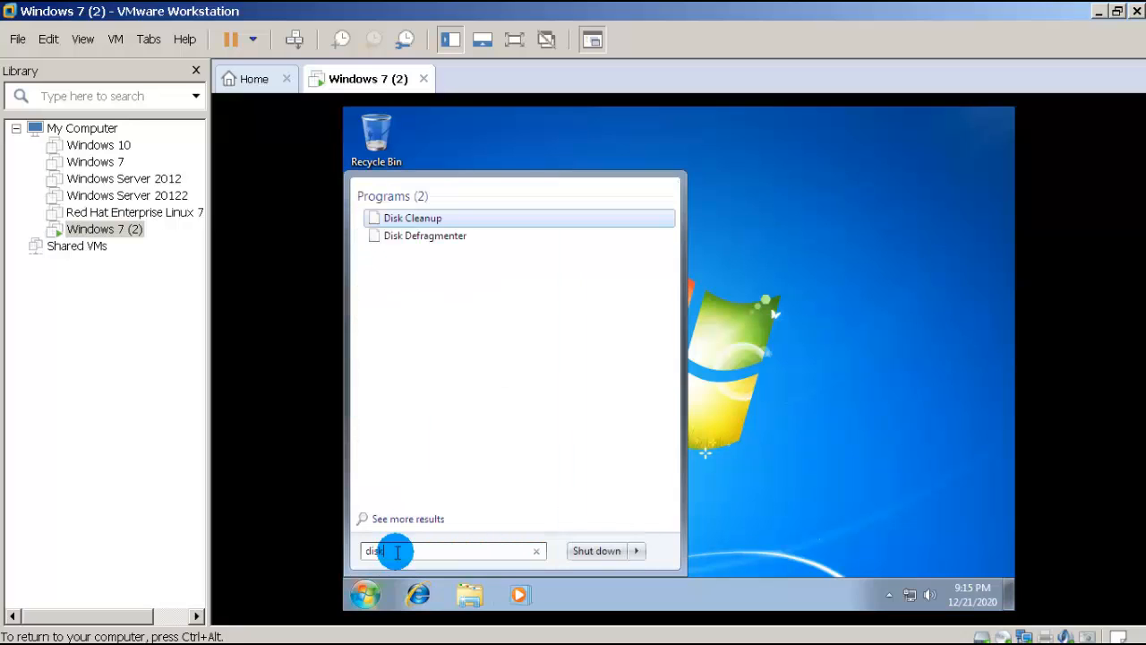
pyautogui.write('mgmt.msc')
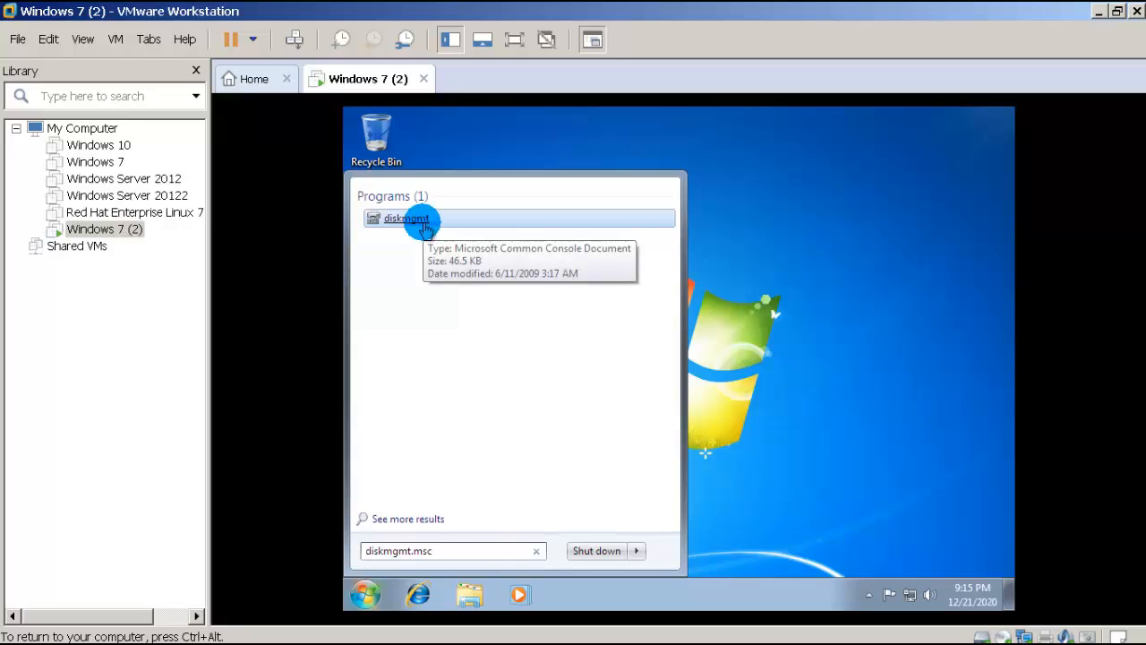
pyautogui.click(810, 215)
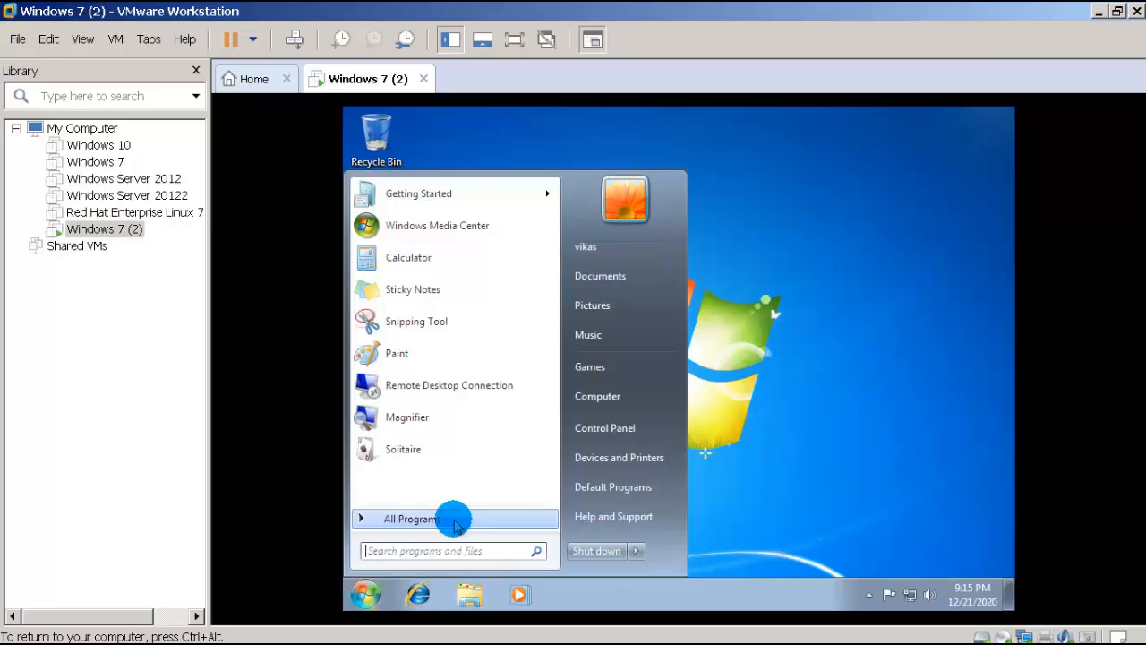
# Step: Open Computer Management, view Disk Management's C: and D: layout, then close it
pyautogui.rightClick(598, 397)
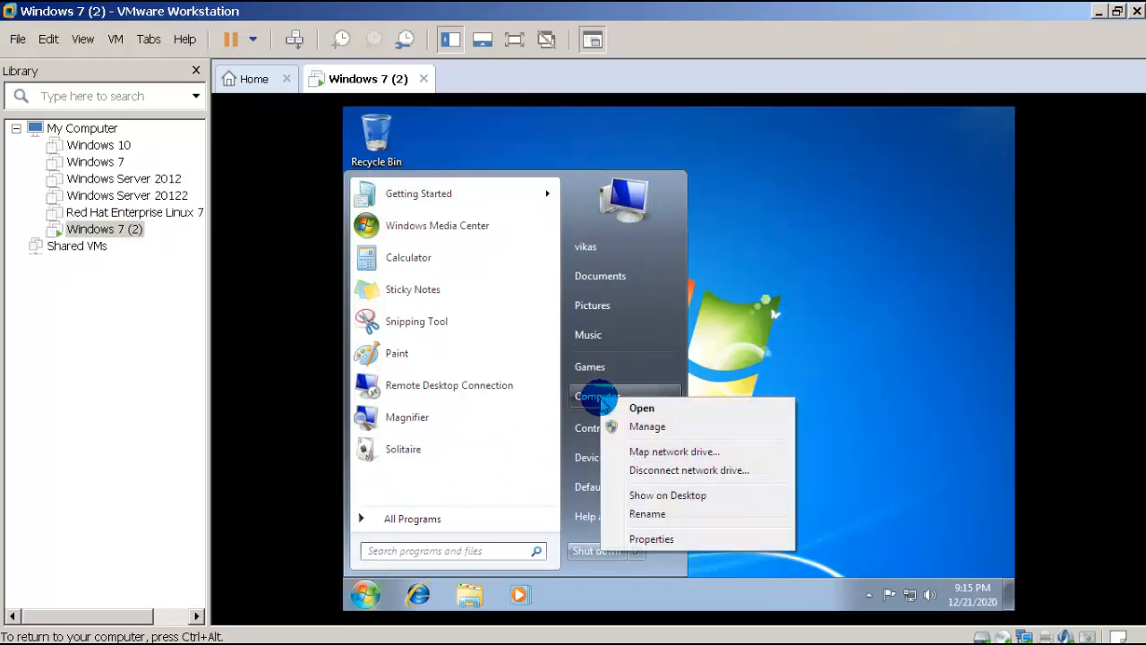
pyautogui.click(627, 428)
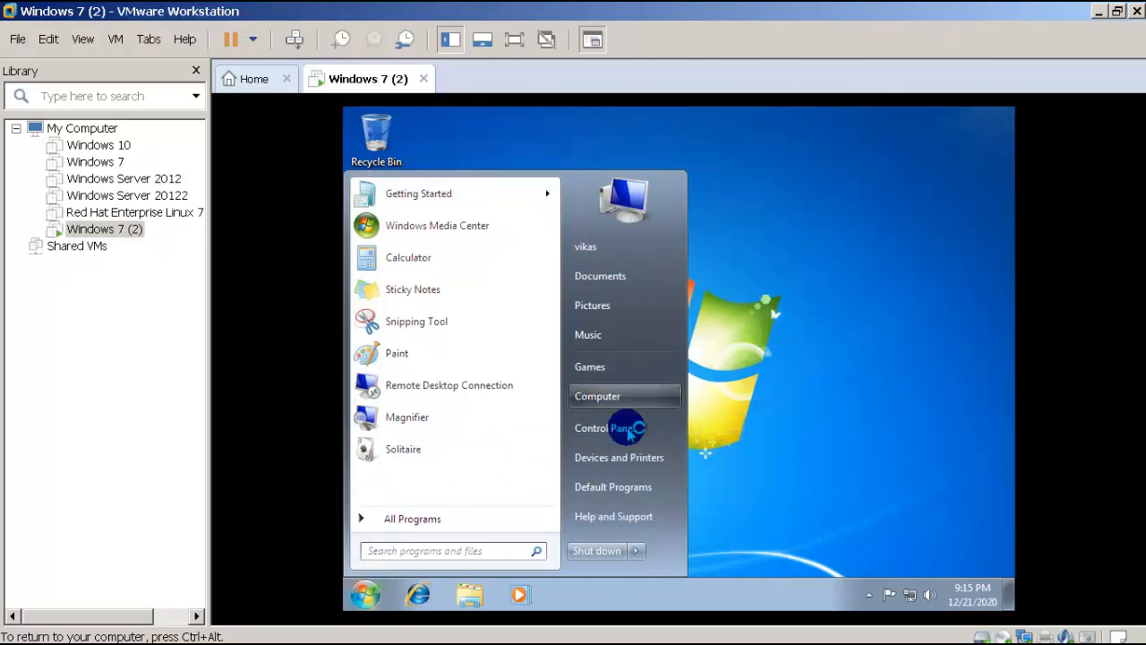
pyautogui.click(766, 339)
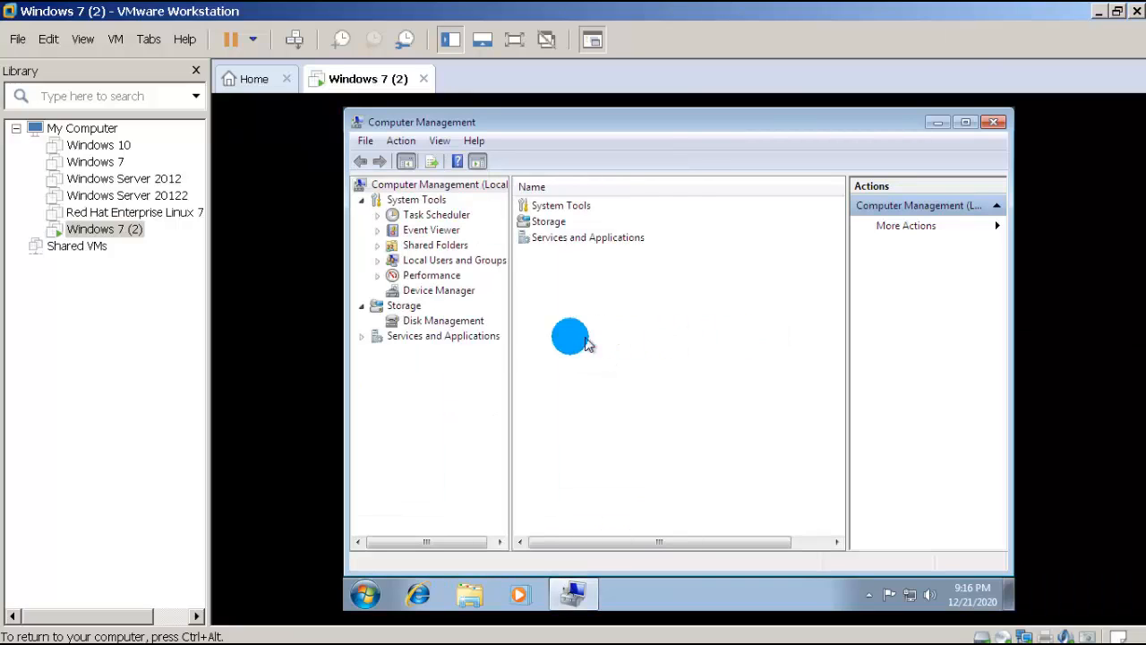
pyautogui.click(444, 324)
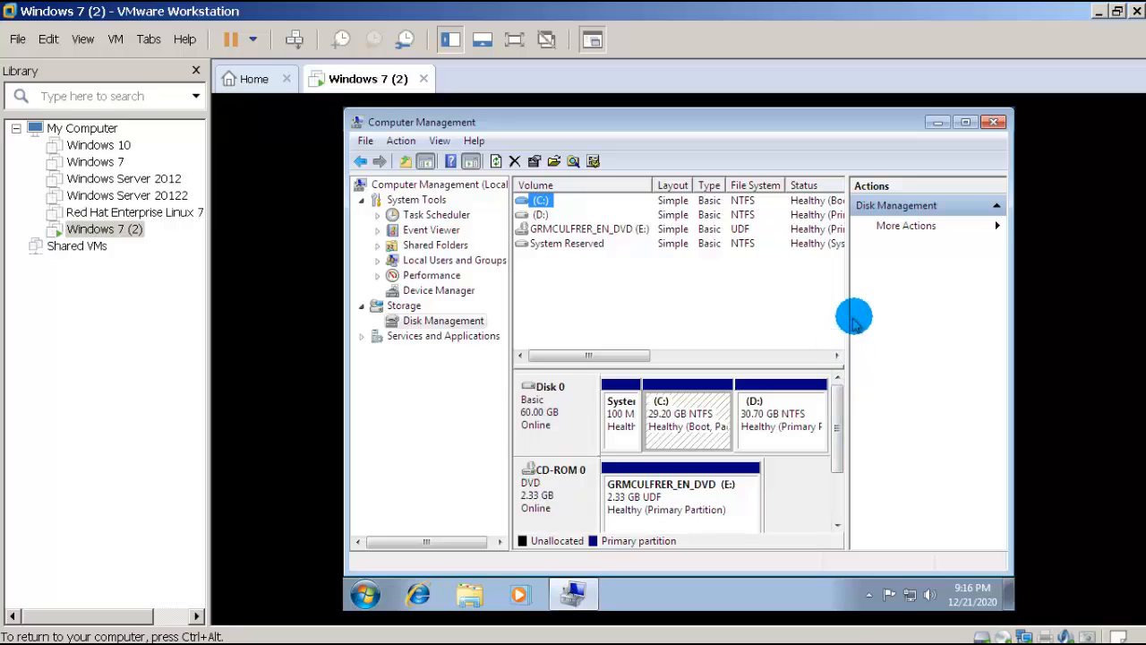
pyautogui.click(990, 126)
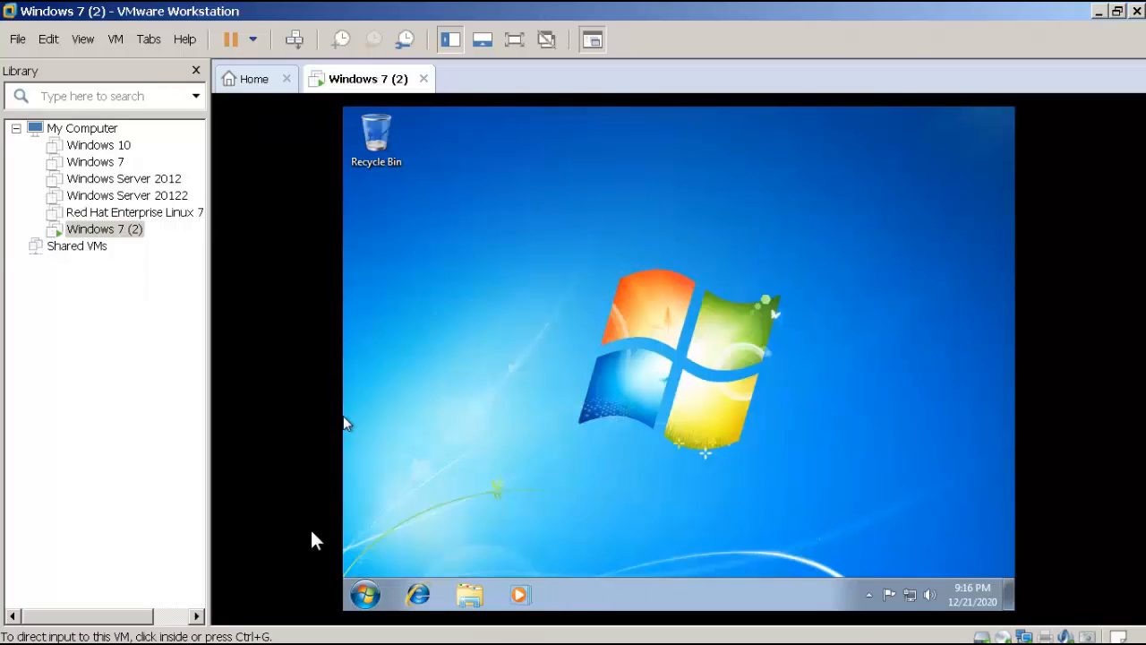
# Step: Launch diskmgmt.msc from the guest's Start search and maximize Disk Management
pyautogui.click(367, 593)
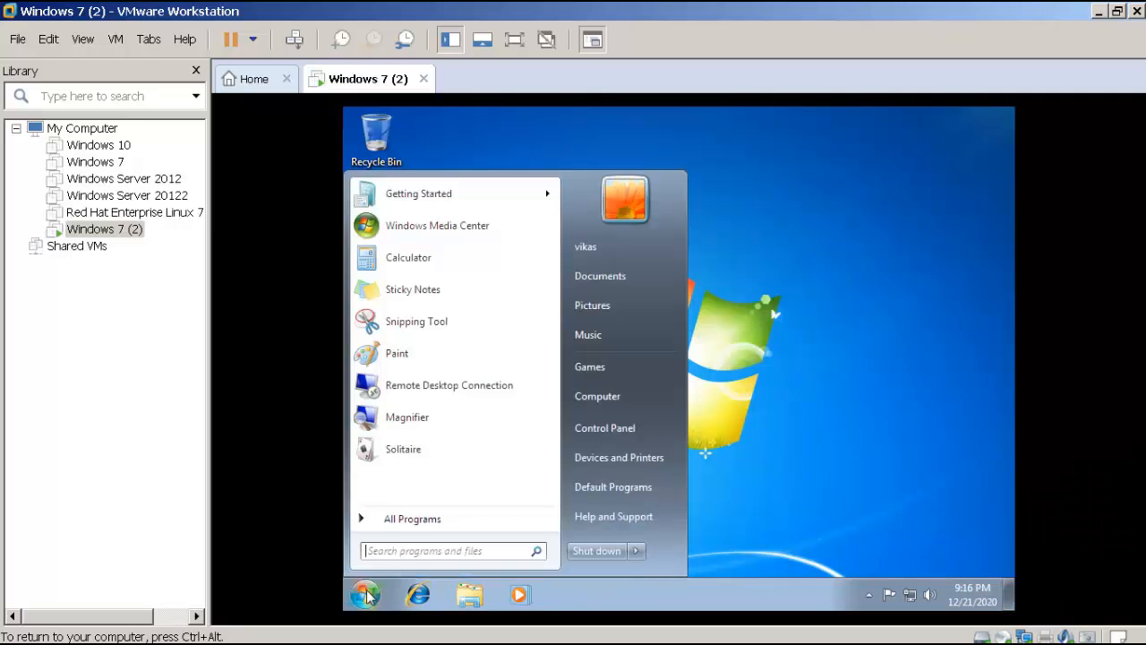
pyautogui.click(397, 551)
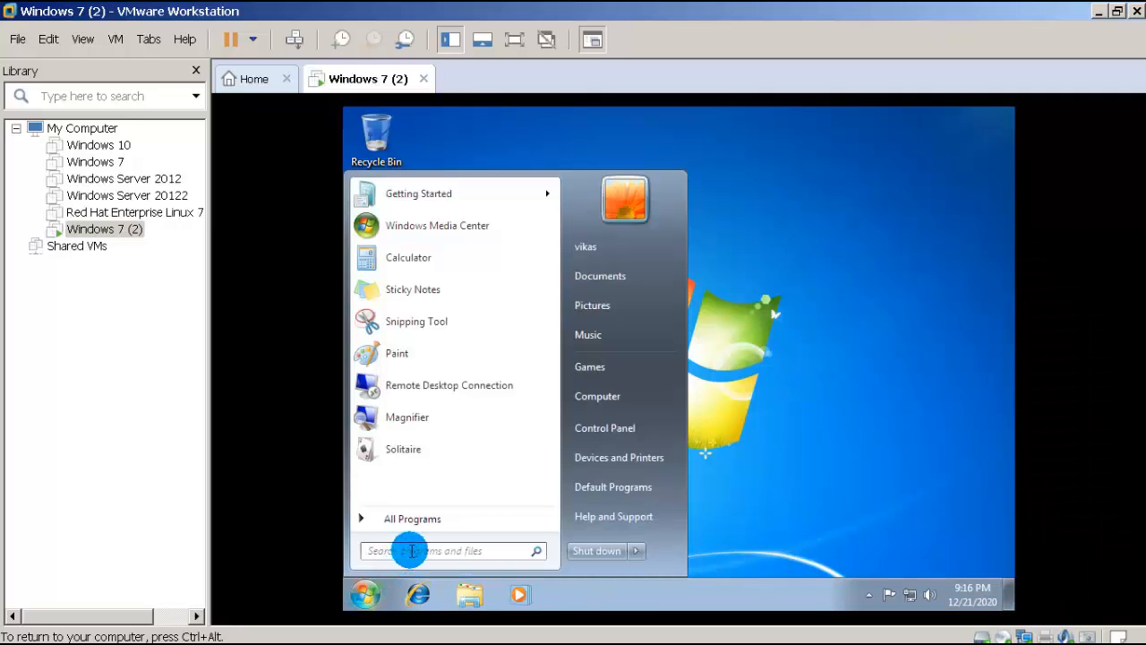
pyautogui.click(410, 551)
pyautogui.write('di')
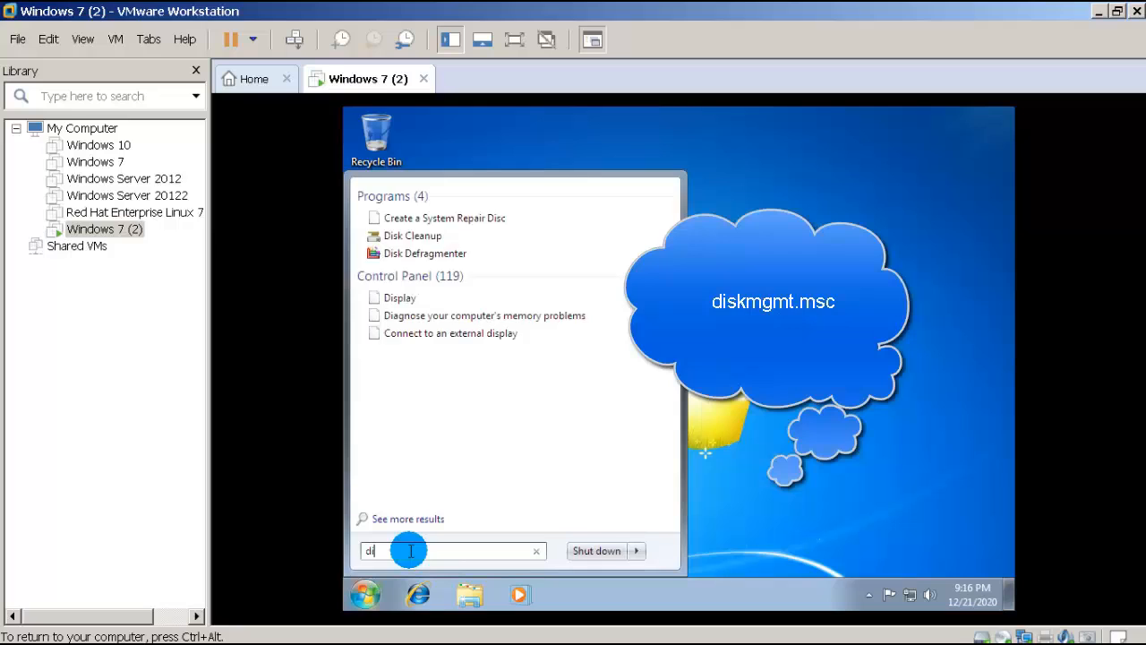
pyautogui.write('skmgmt.')
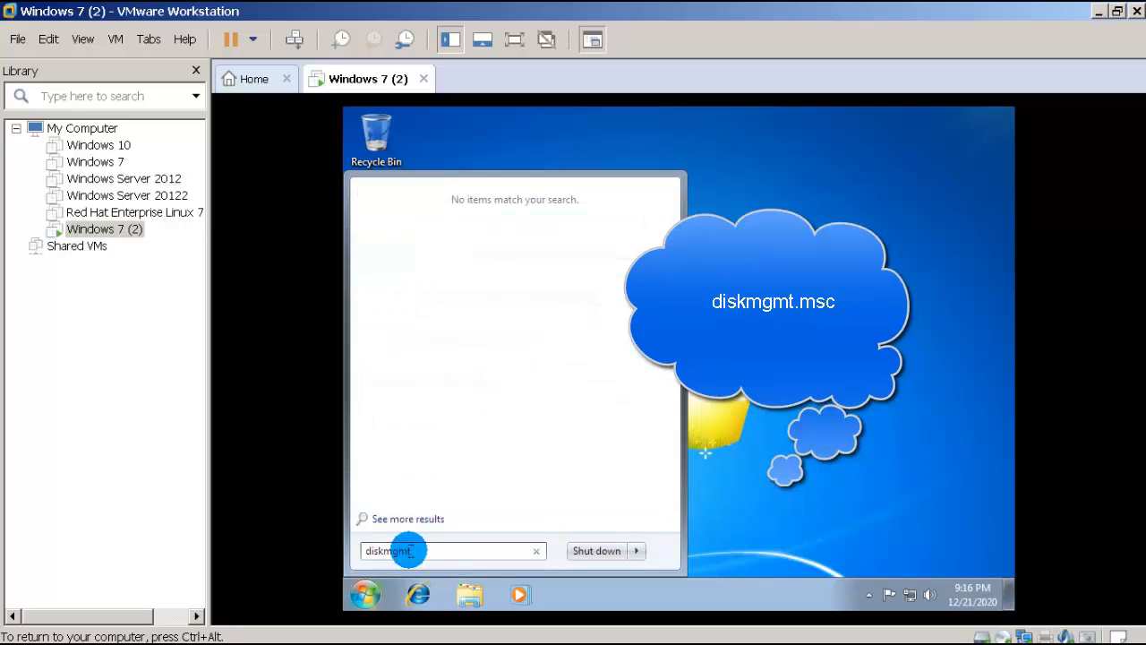
pyautogui.write('msc')
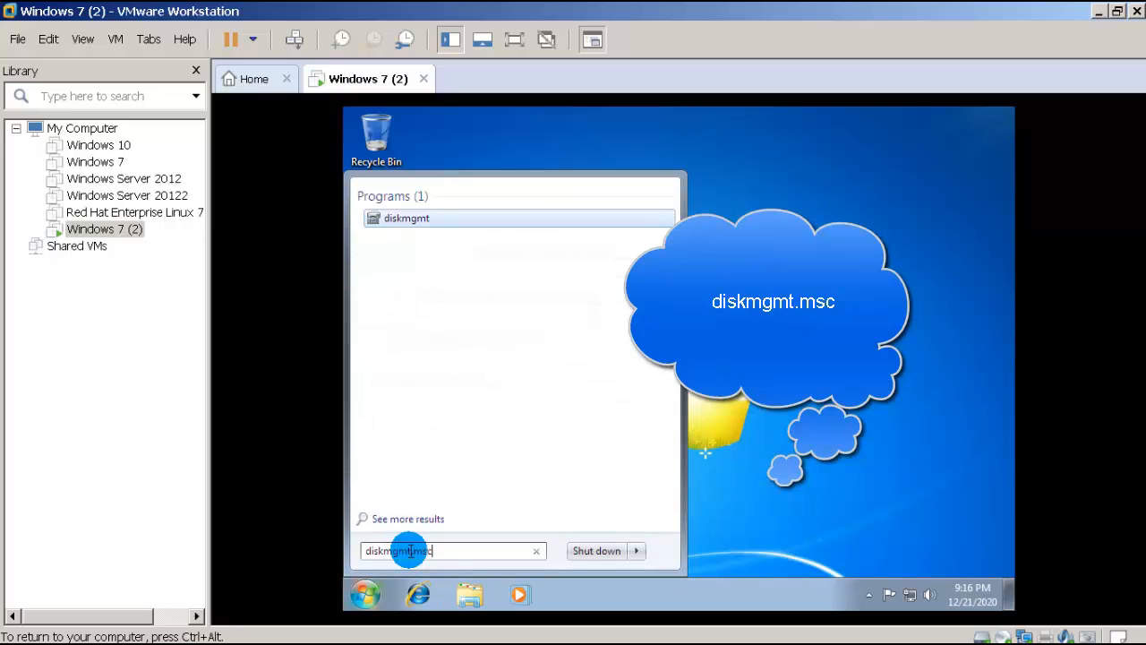
pyautogui.press('Return')
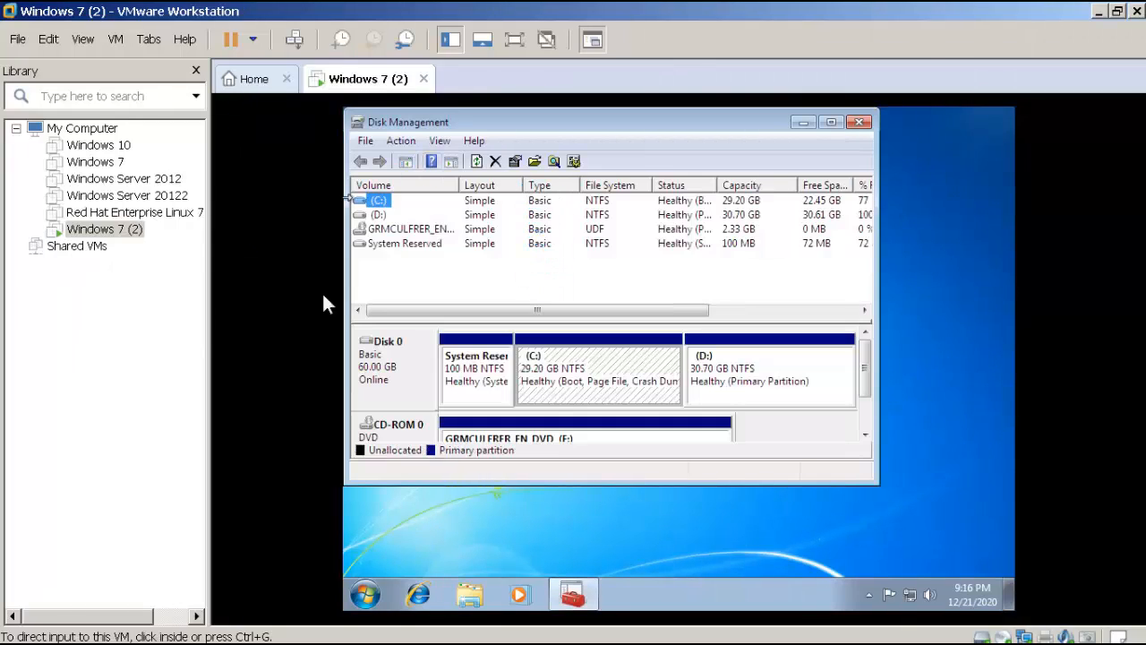
pyautogui.click(832, 123)
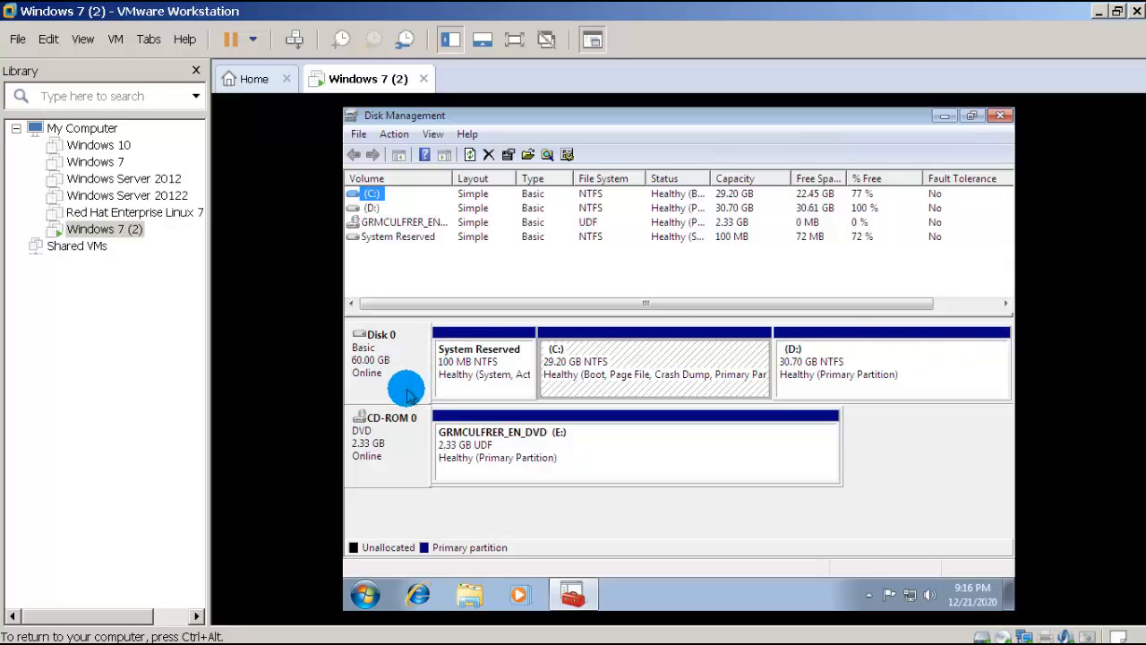
# Step: Open the Windows 7 (2) VM settings and inspect the existing hard disk
pyautogui.rightClick(126, 235)
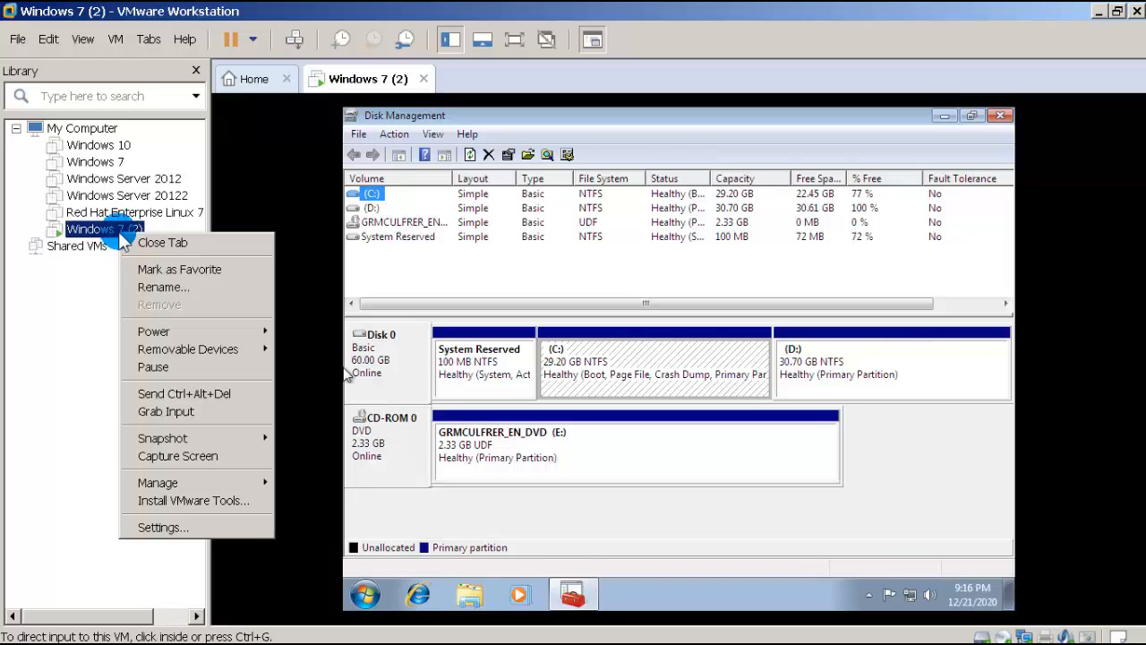
pyautogui.click(157, 528)
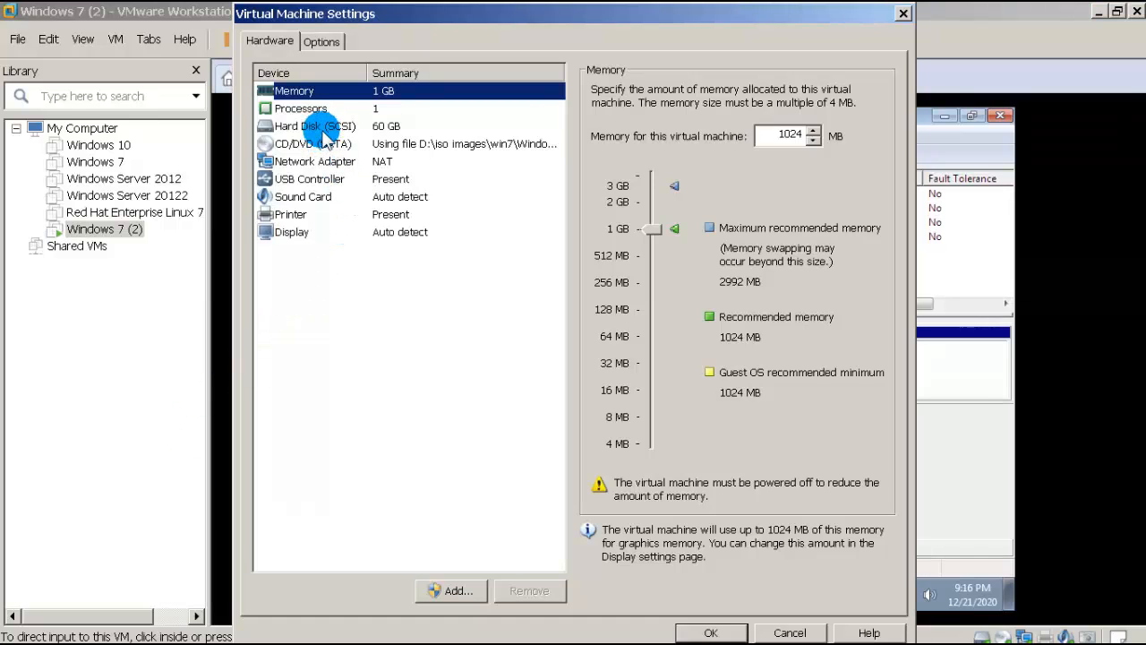
pyautogui.click(322, 131)
# Step: Add a new SCSI hard disk backed by a new 100 GB virtual disk
pyautogui.click(448, 592)
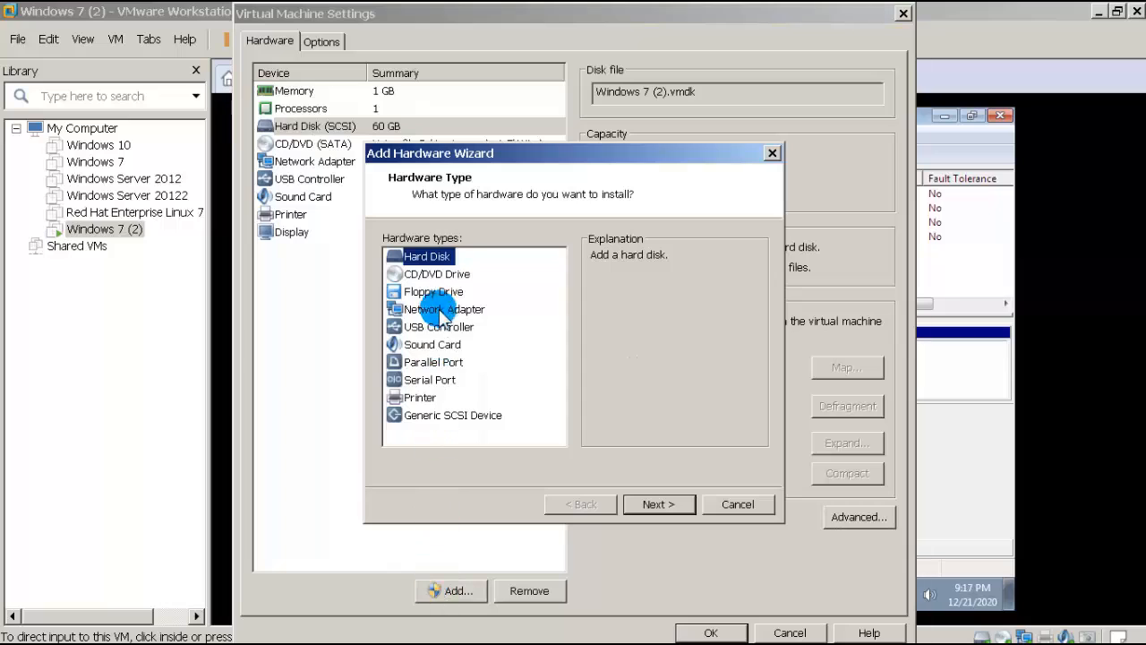
pyautogui.click(656, 504)
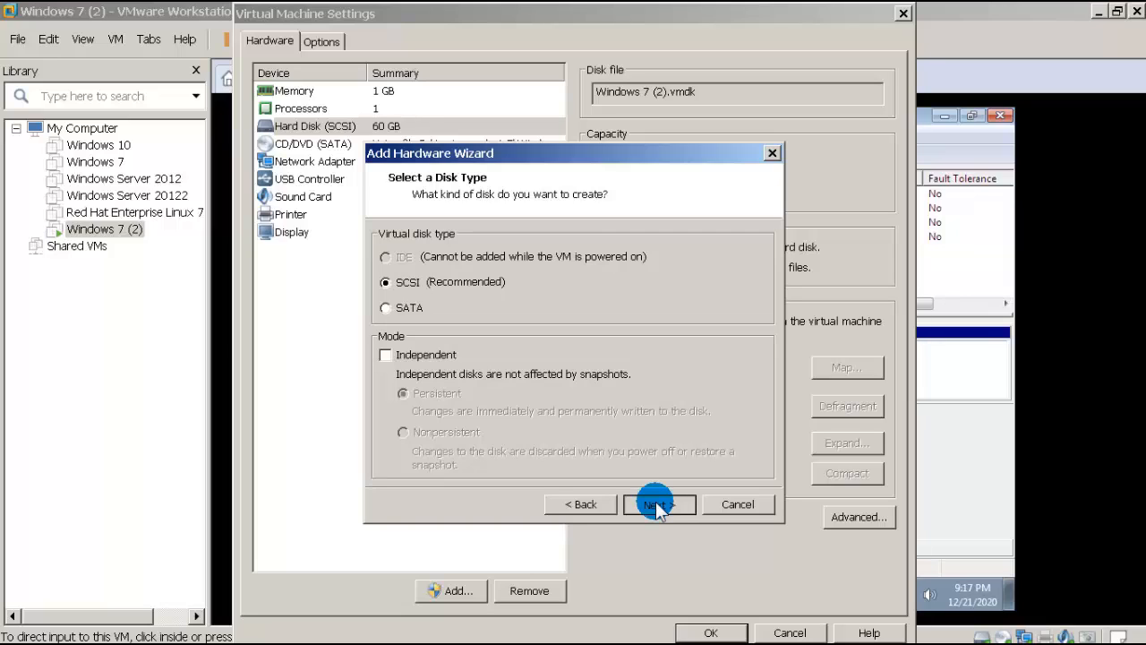
pyautogui.click(657, 504)
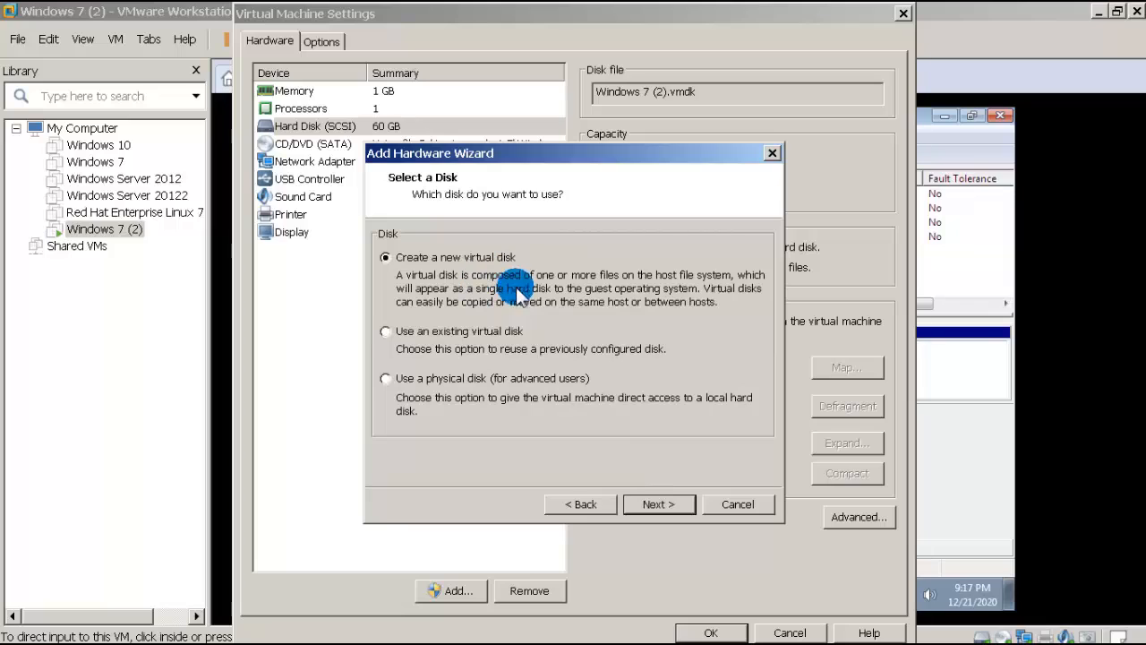
pyautogui.click(650, 506)
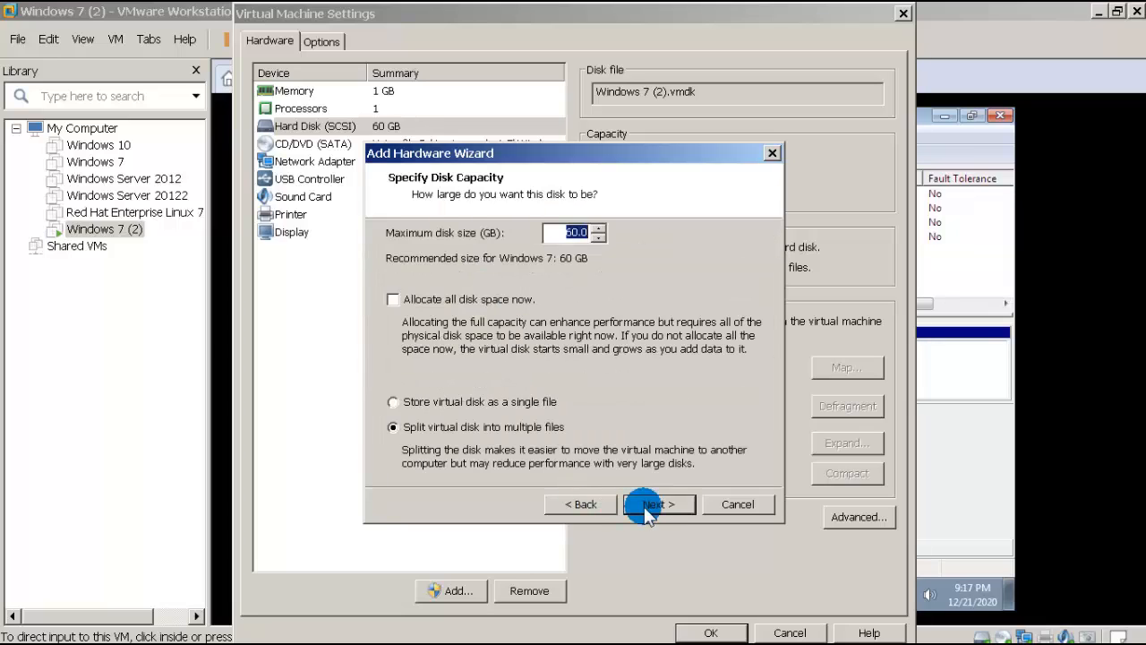
pyautogui.click(646, 506)
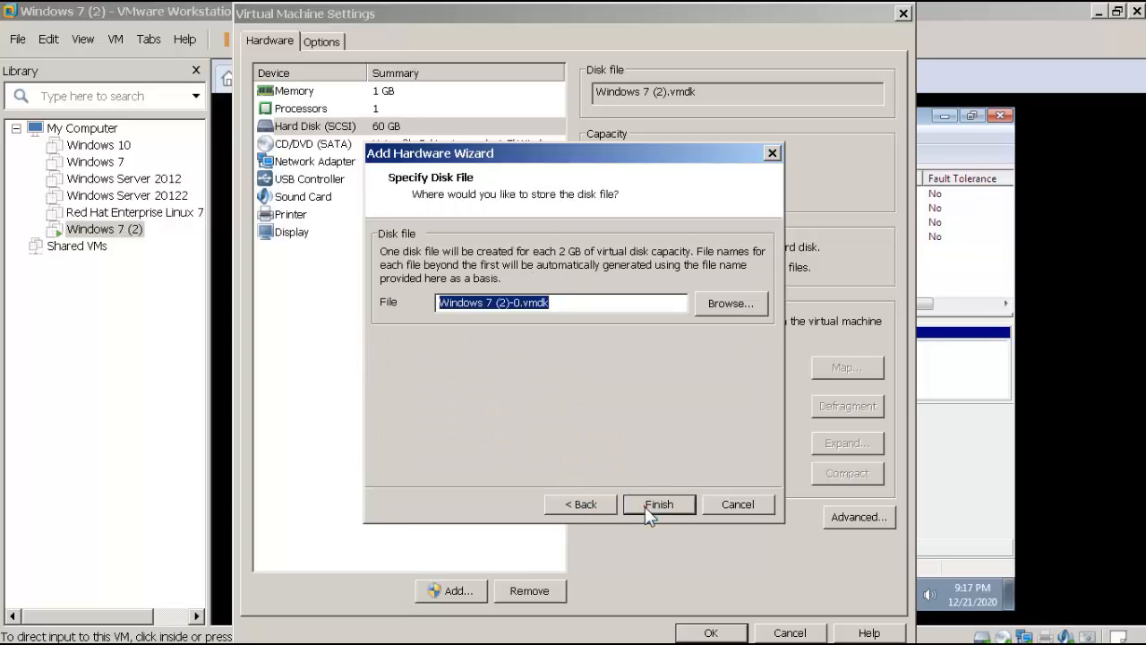
pyautogui.click(581, 504)
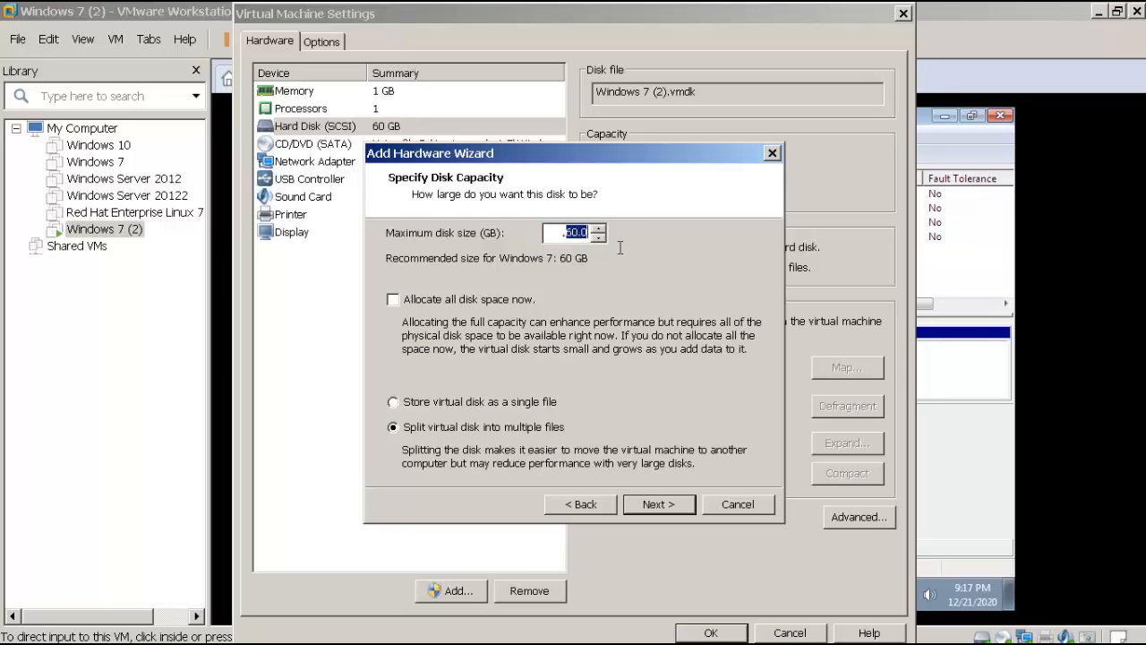
pyautogui.write('10')
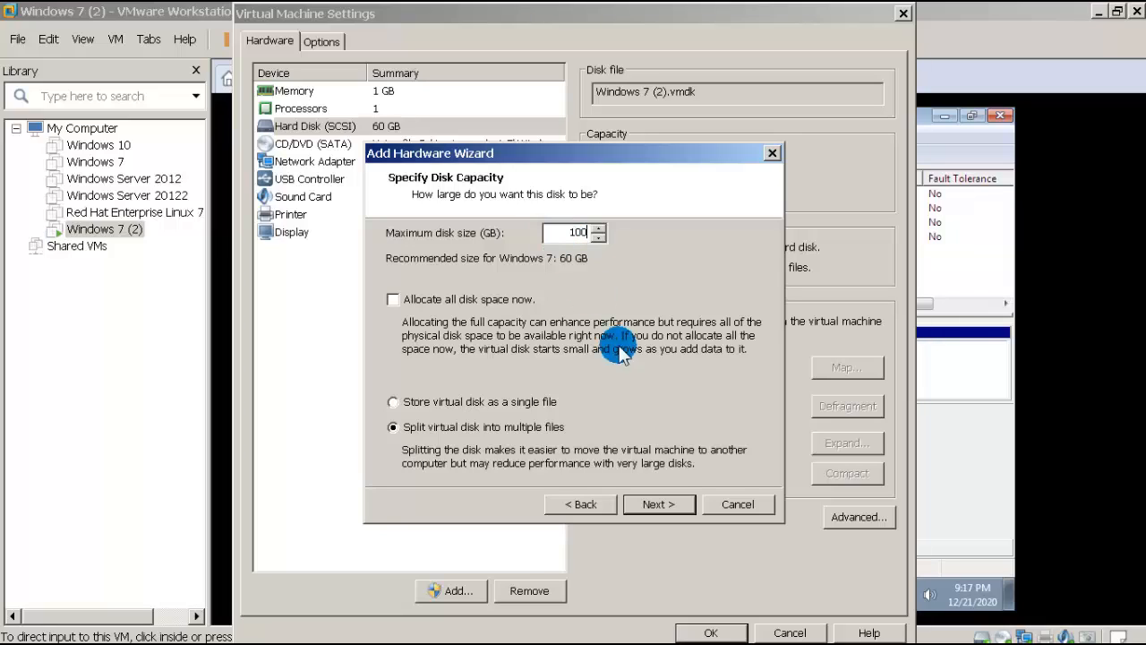
pyautogui.click(660, 506)
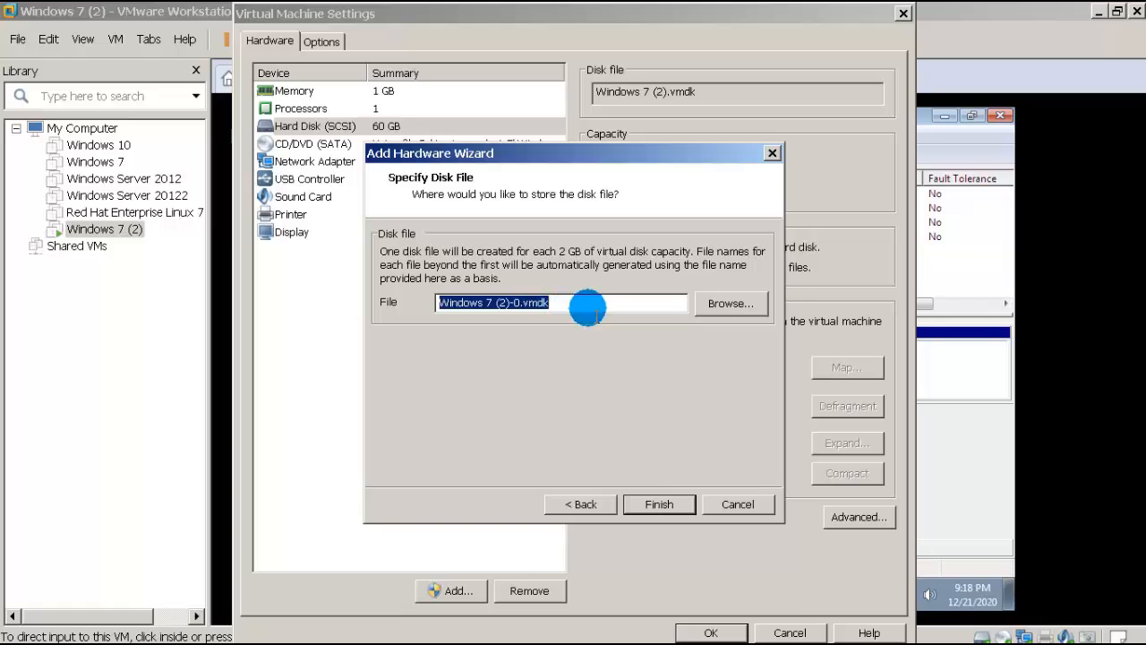
pyautogui.click(659, 504)
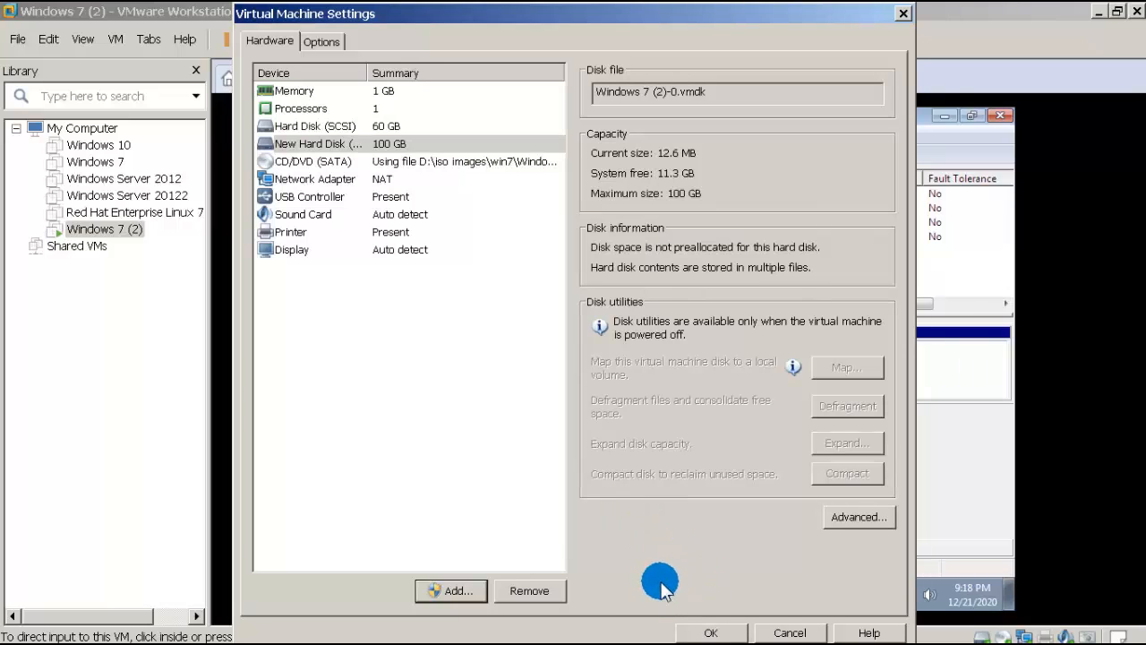
pyautogui.click(356, 148)
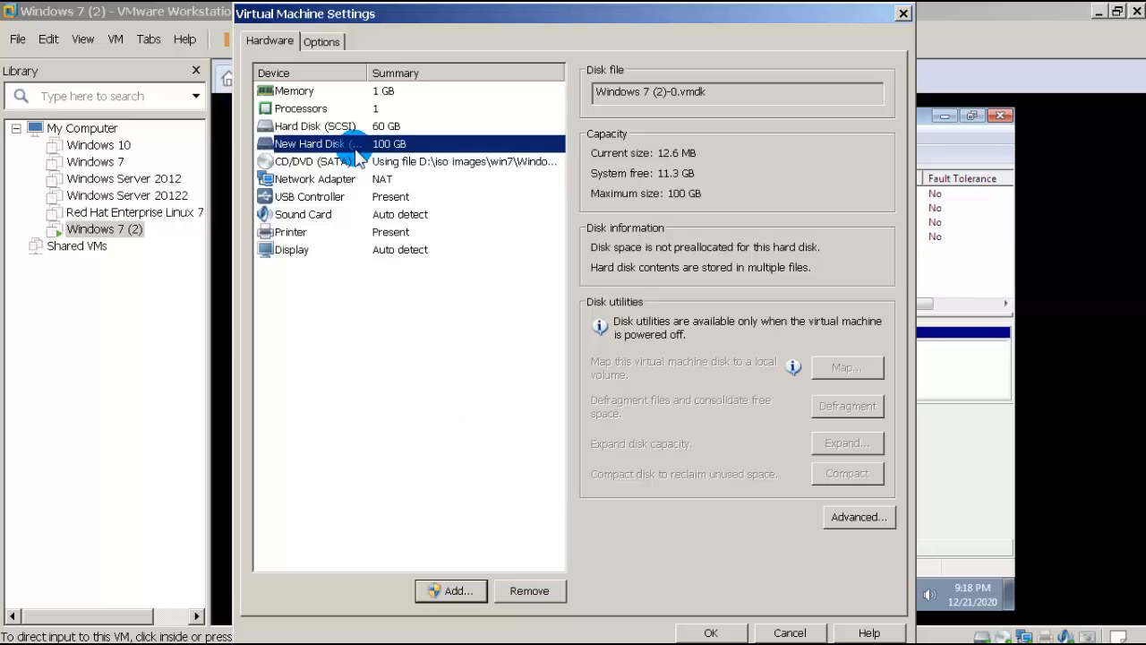
# Step: Save the VM hardware changes and relaunch diskmgmt.msc in the guest
pyautogui.click(708, 632)
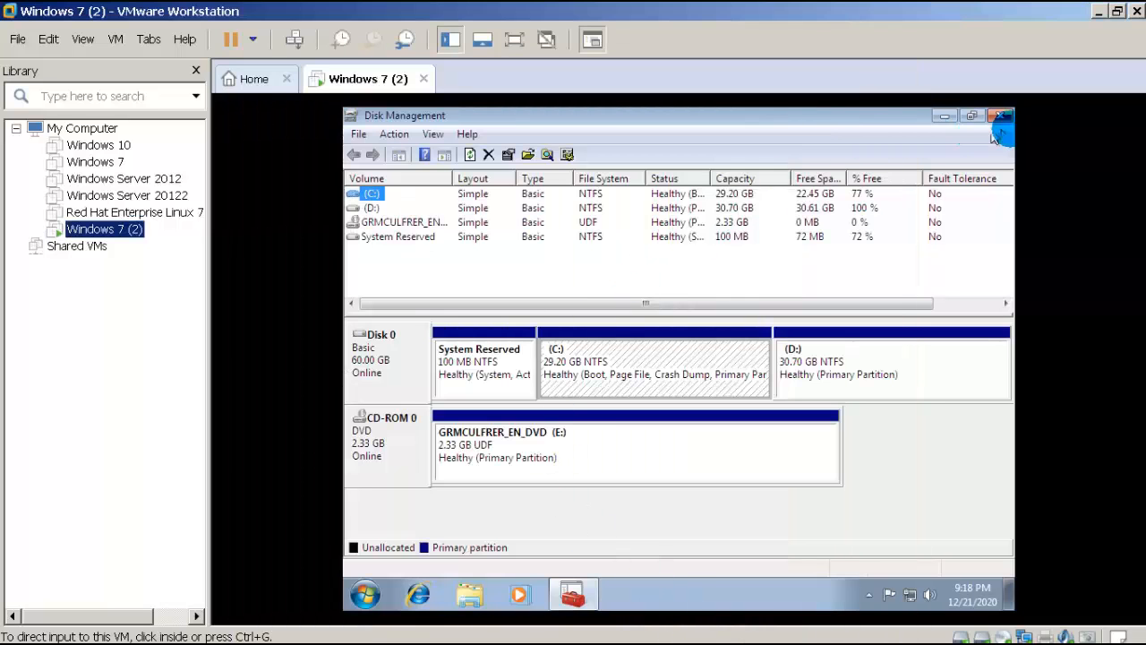
pyautogui.click(1000, 117)
pyautogui.click(365, 595)
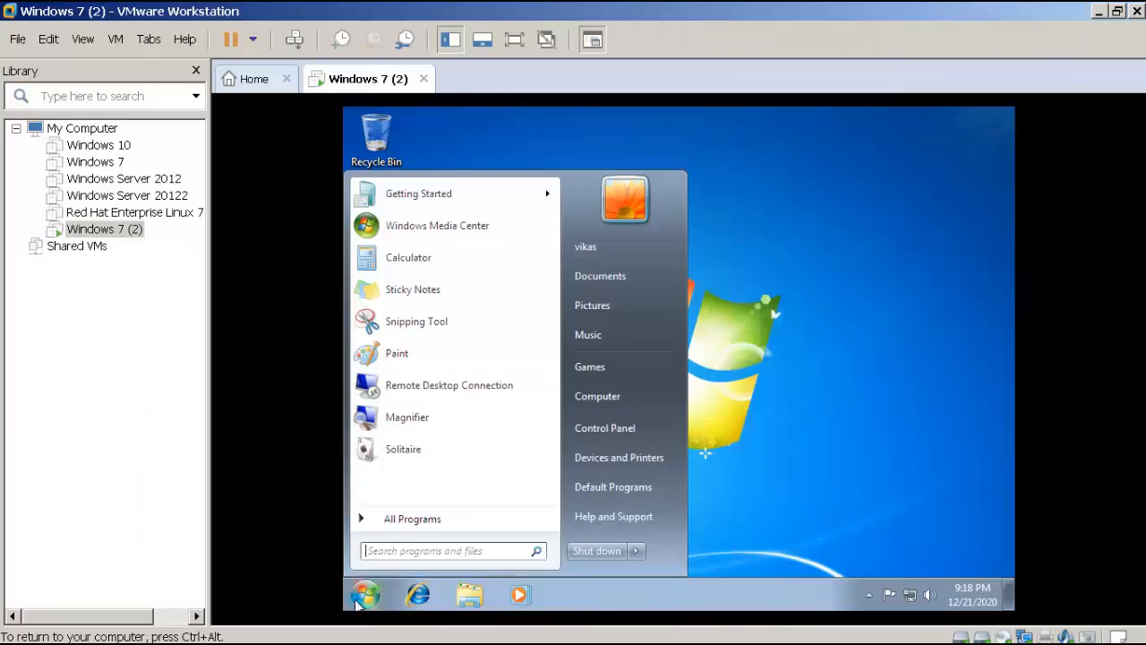
pyautogui.click(397, 551)
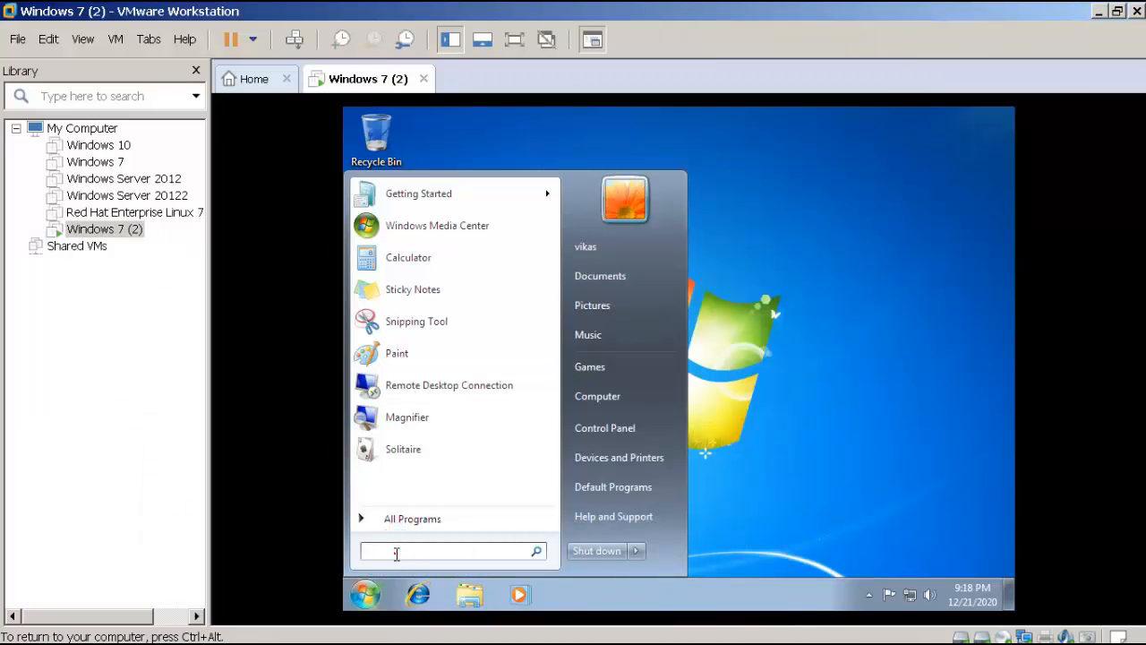
pyautogui.write('disk')
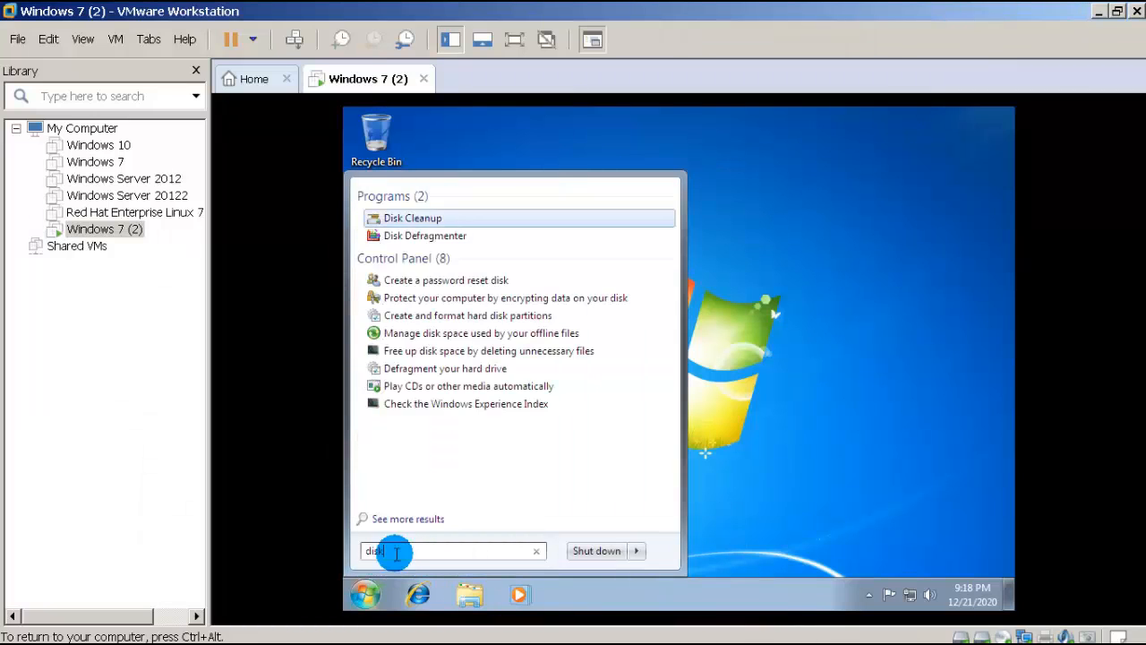
pyautogui.write('mgmt.msc')
pyautogui.press('Return')
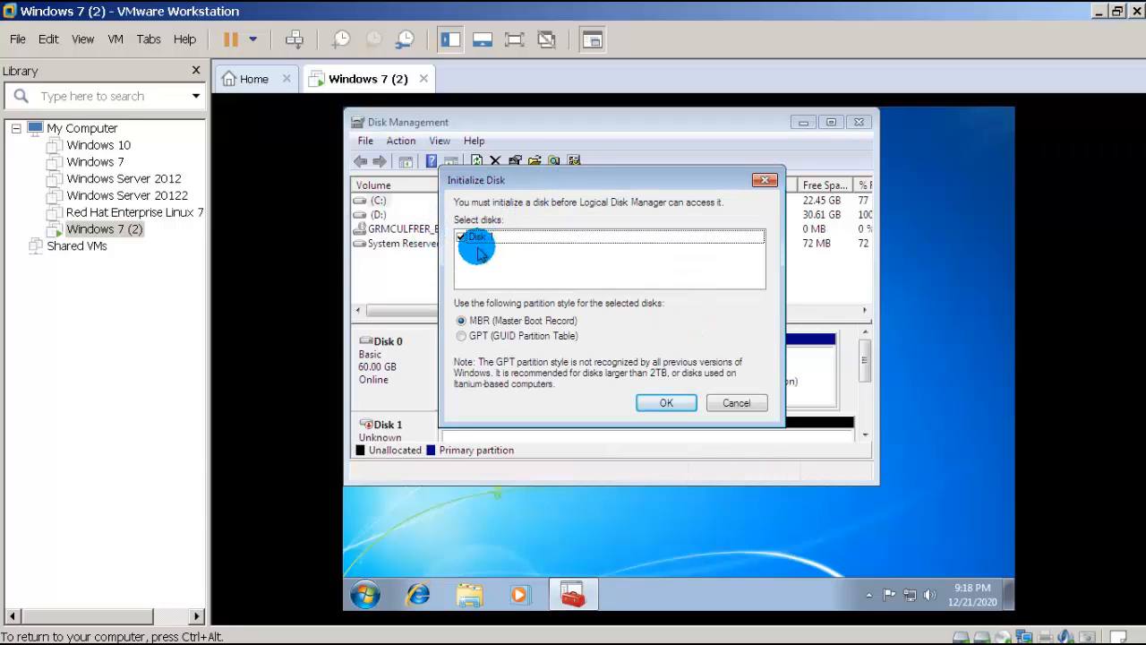
# Step: Initialize Disk 1 as MBR, maximize Disk Management, then minimize VMware Workstation
pyautogui.click(664, 404)
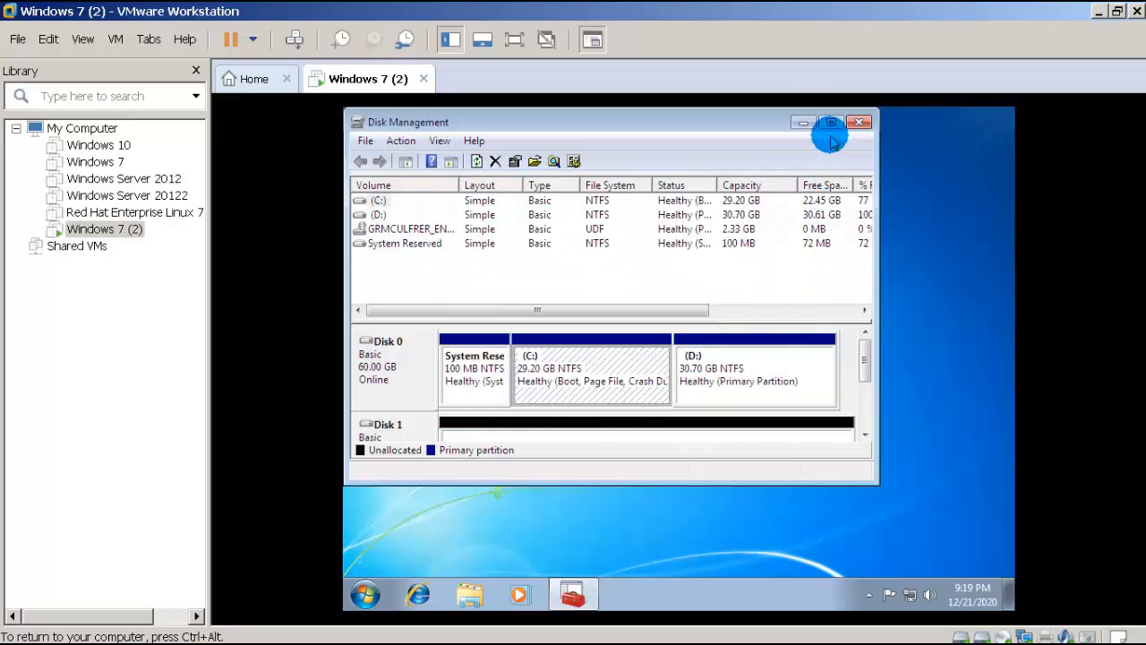
pyautogui.click(830, 123)
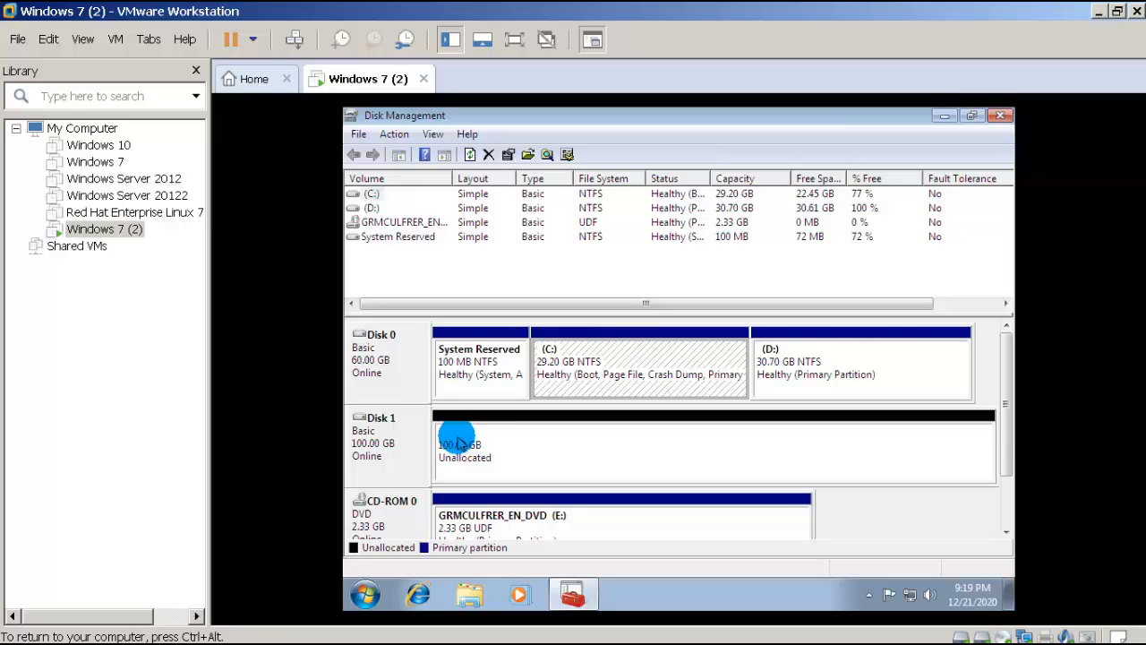
pyautogui.click(1096, 13)
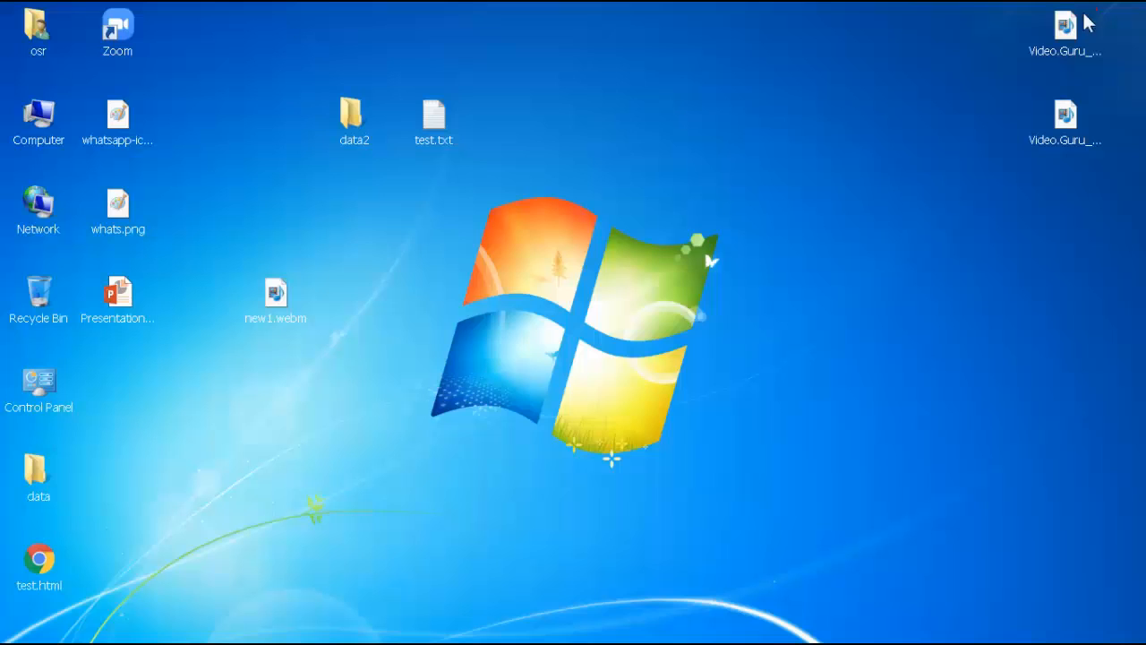
# Step: Check host Local Disk (D:) properties, 11.2 GB free of 175 GB, then close Computer
pyautogui.doubleClick(37, 125)
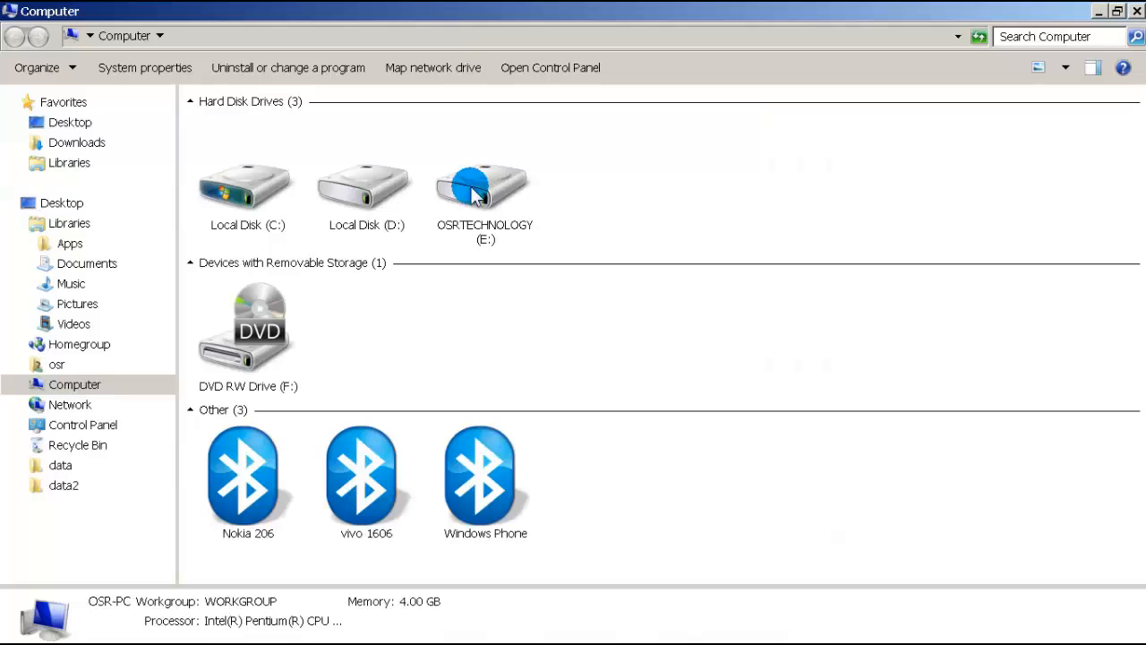
pyautogui.click(355, 202)
pyautogui.rightClick(365, 213)
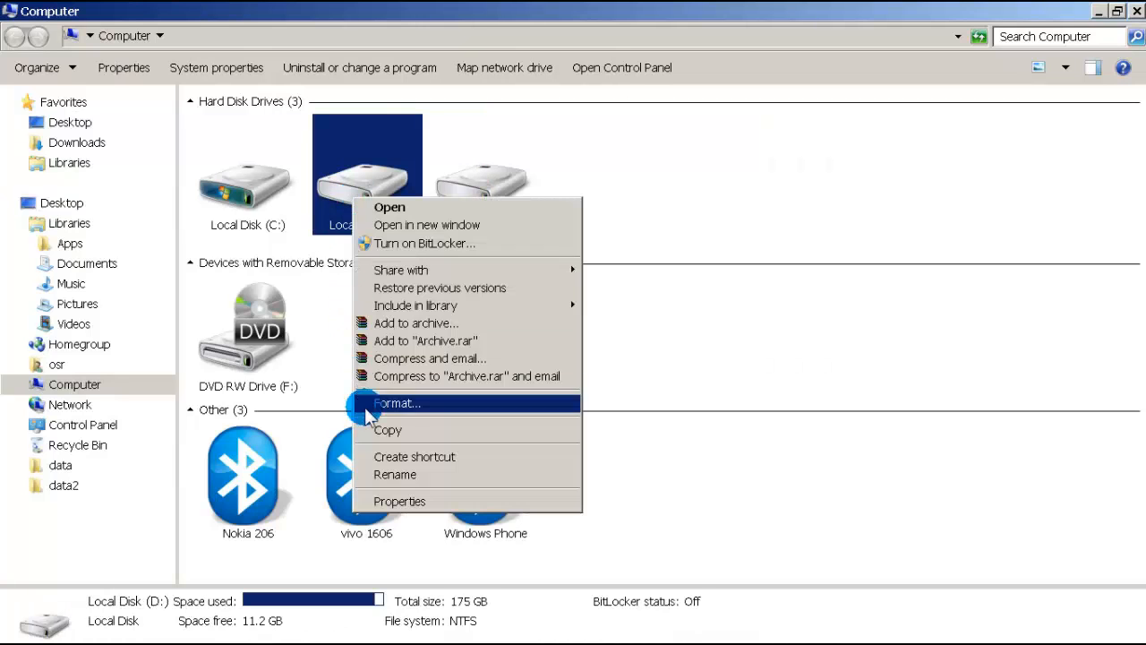
pyautogui.click(380, 500)
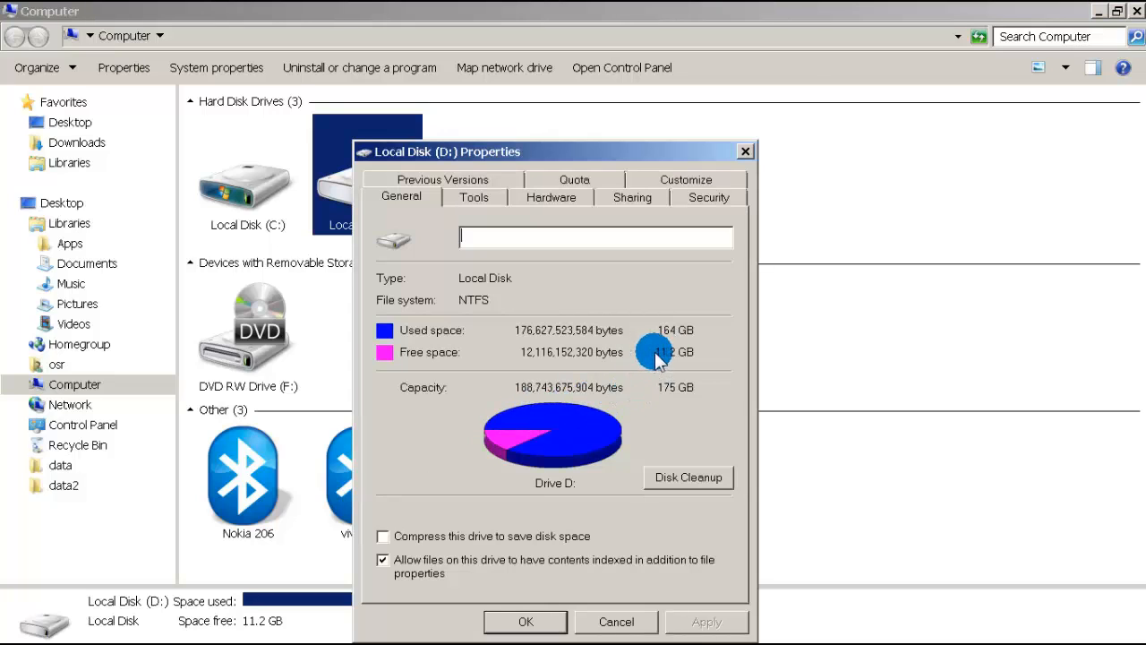
pyautogui.click(615, 620)
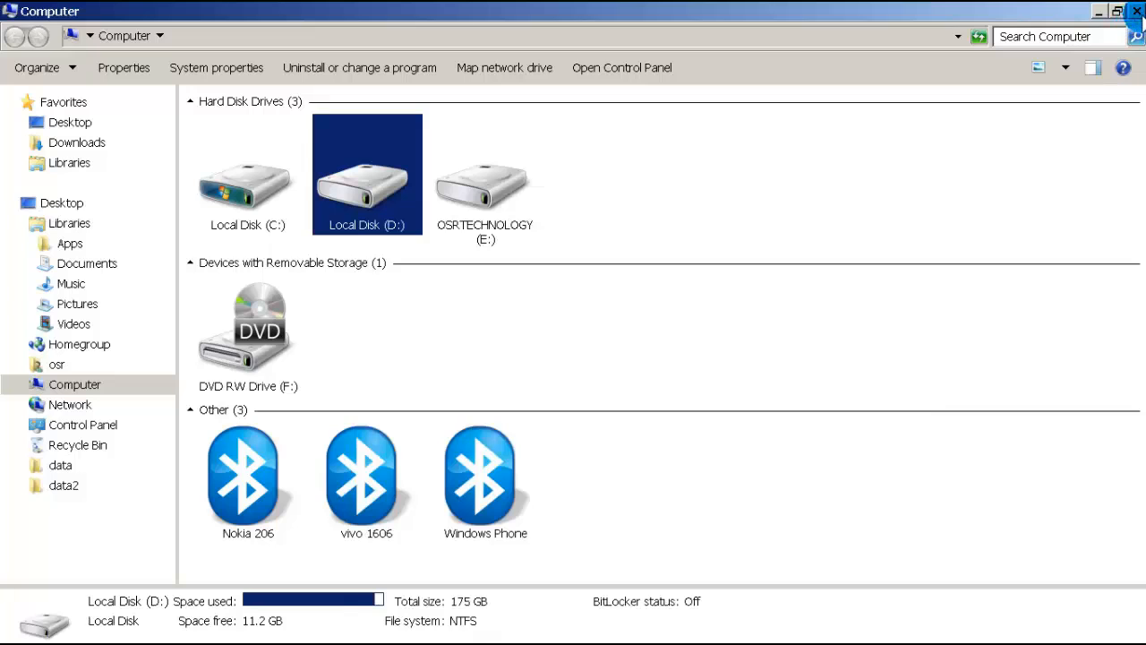
pyautogui.click(1137, 11)
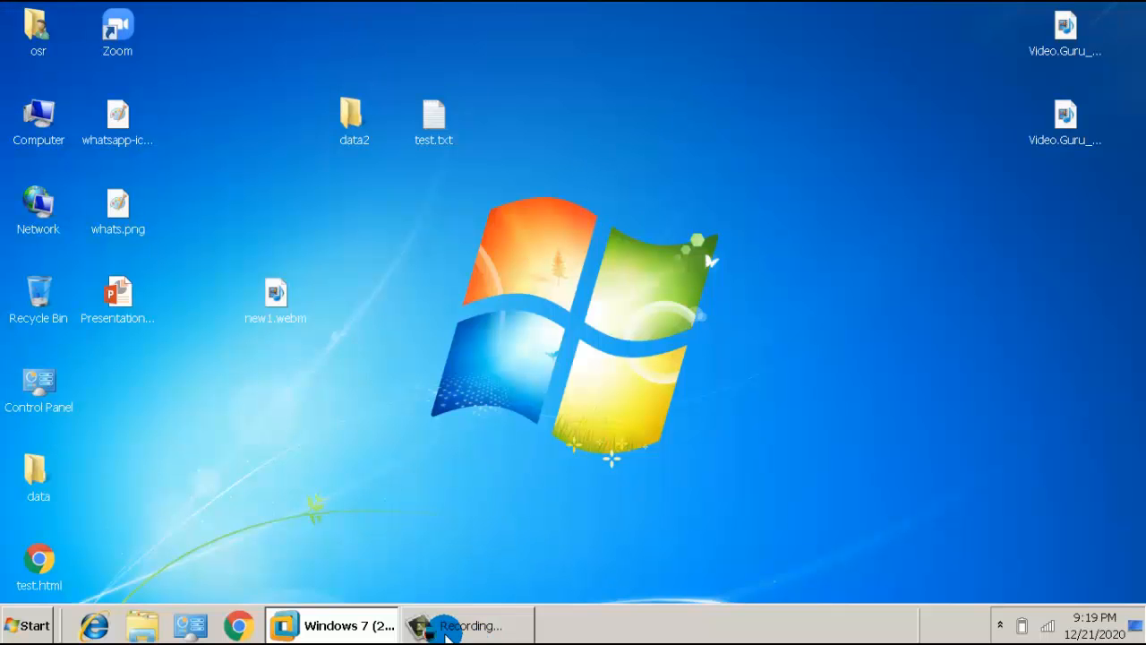
# Step: Restore VMware Workstation with the Windows 7 (2) VM selected, and give its console input focus
pyautogui.click(349, 626)
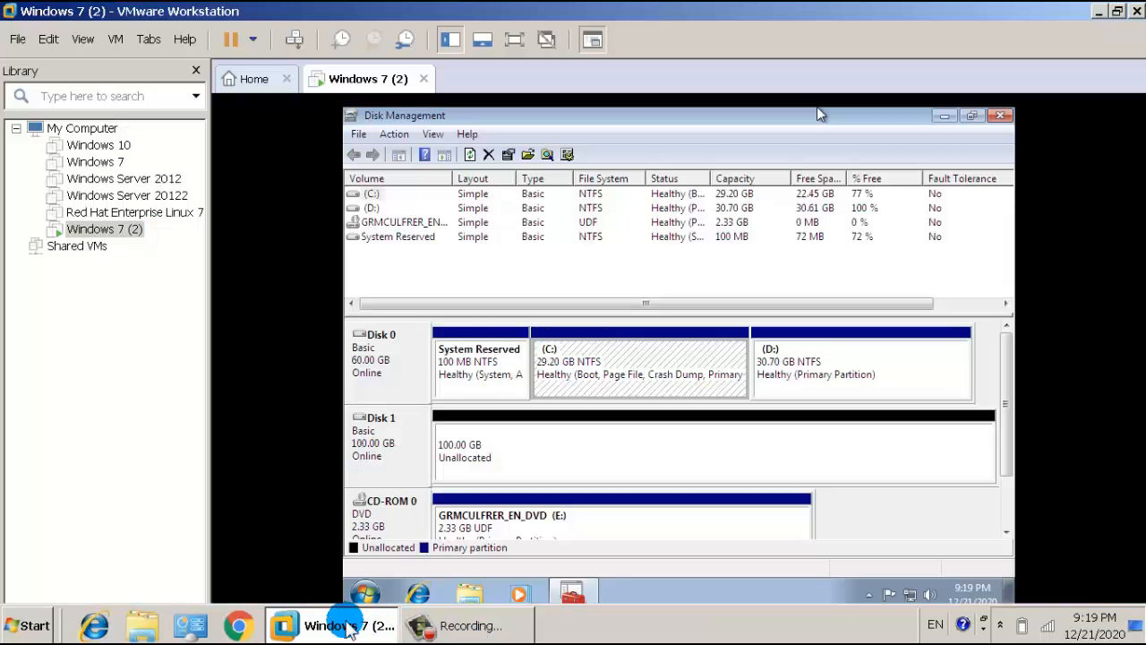
pyautogui.click(120, 233)
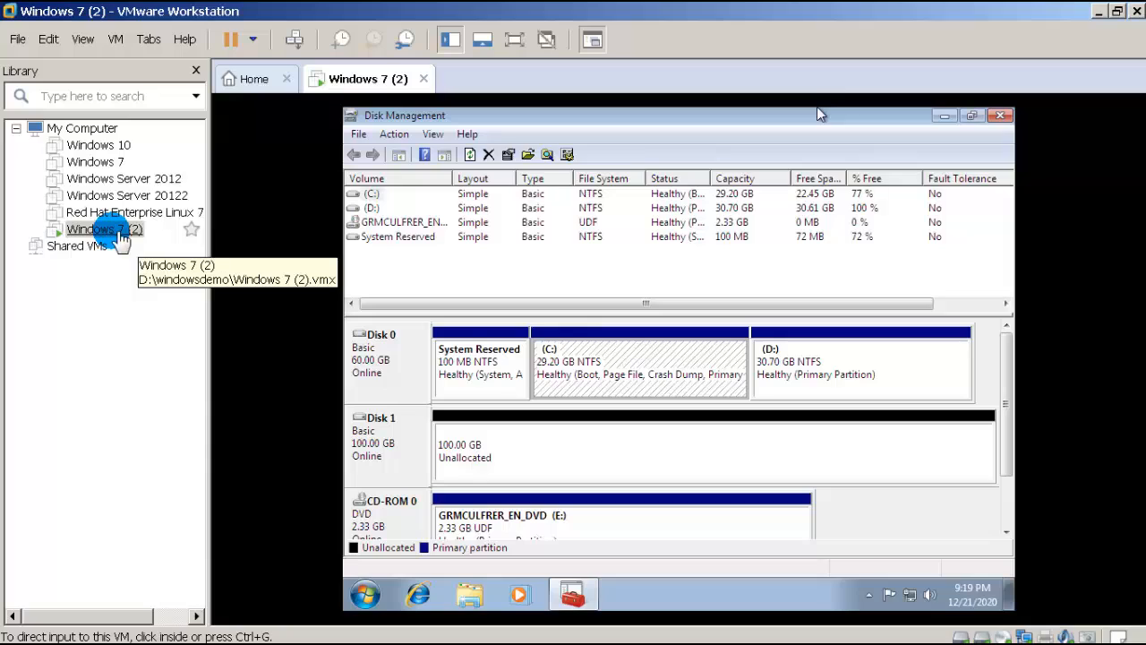
pyautogui.click(375, 346)
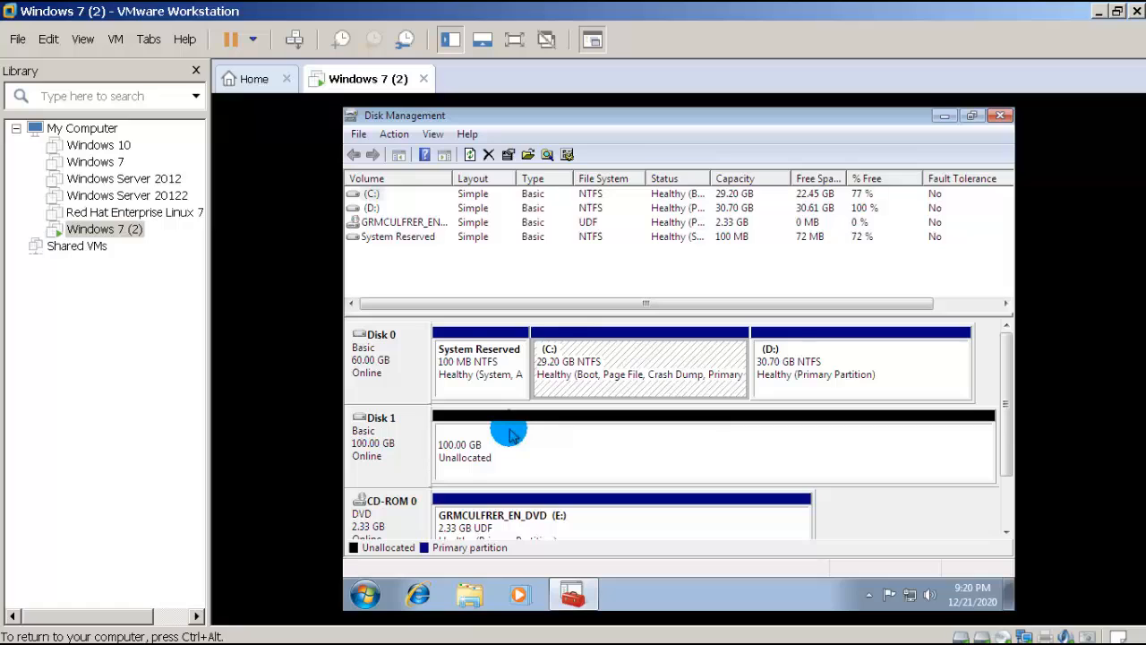
# Step: Remove the 100 GB Hard Disk 2 (SCSI) from Windows 7 (2) and save the settings
pyautogui.rightClick(105, 230)
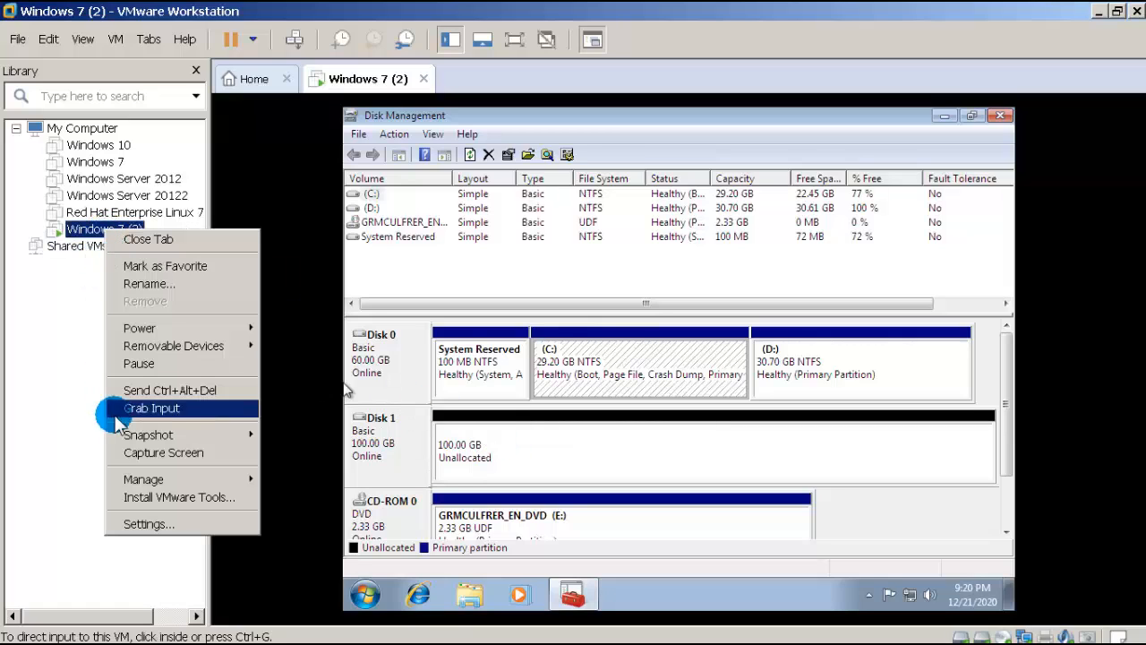
pyautogui.click(130, 523)
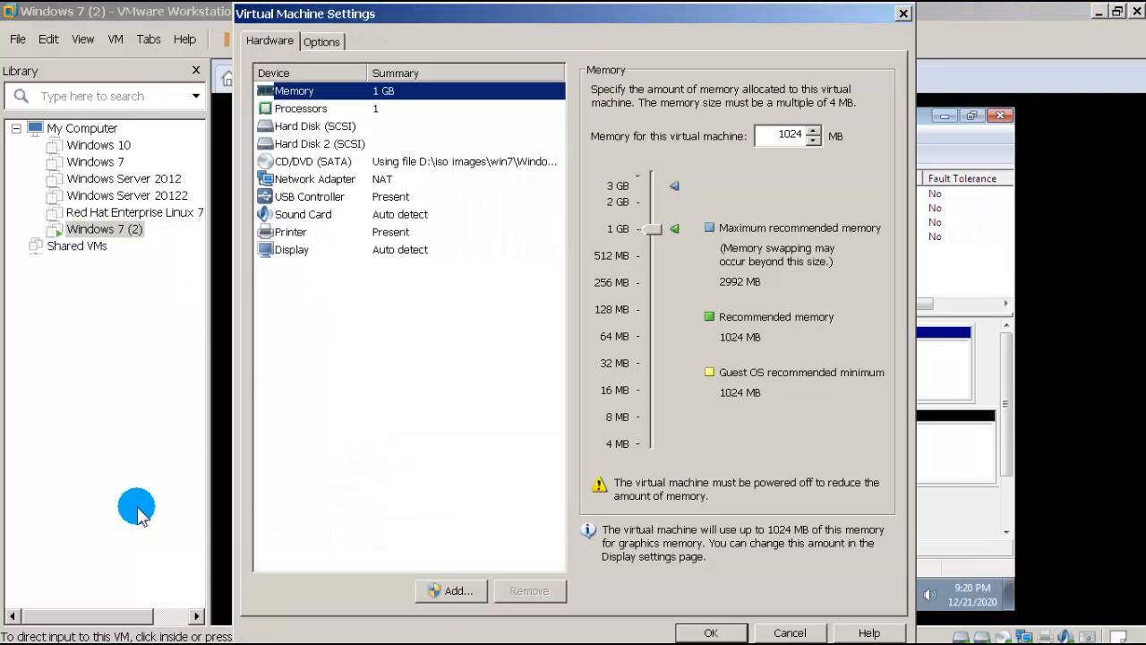
pyautogui.click(333, 145)
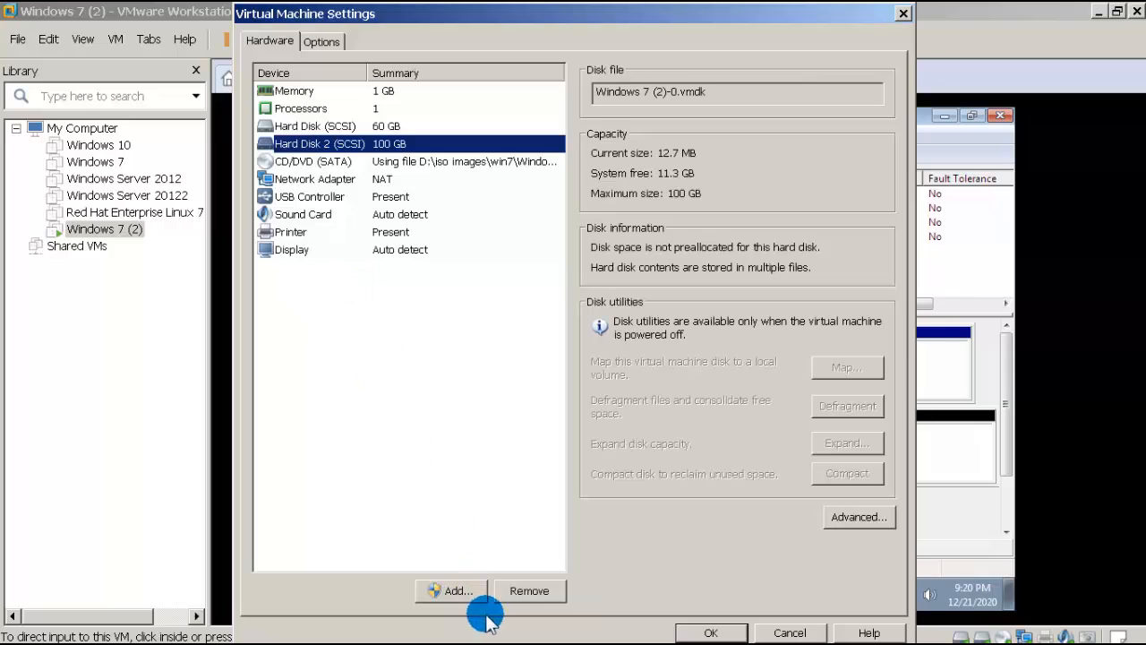
pyautogui.click(526, 592)
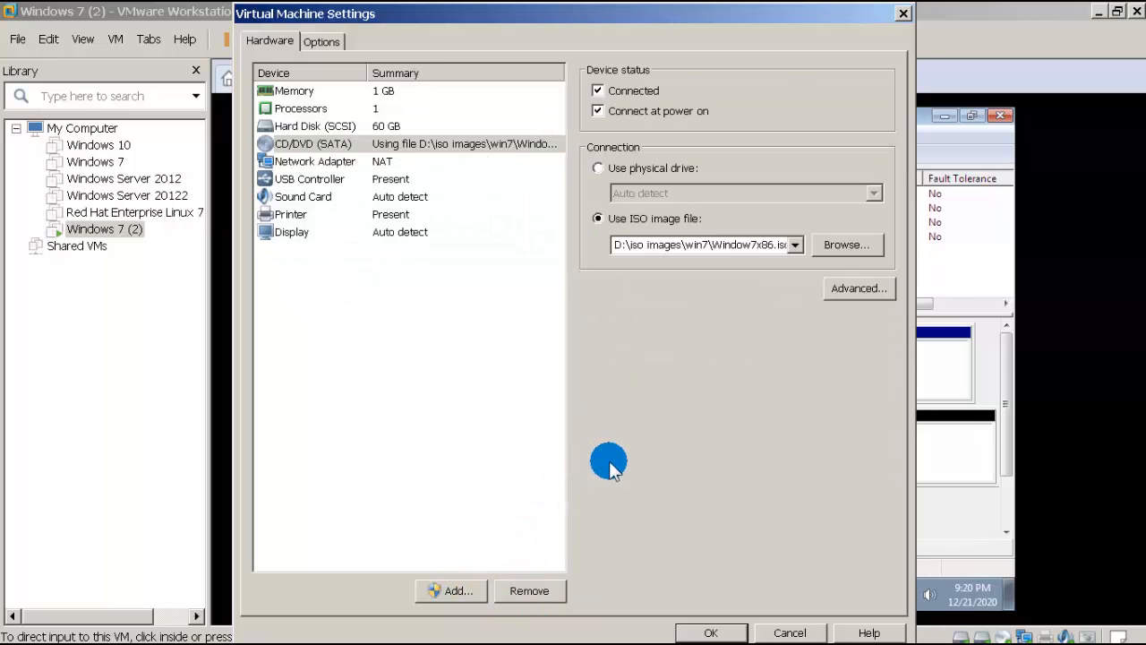
pyautogui.click(708, 632)
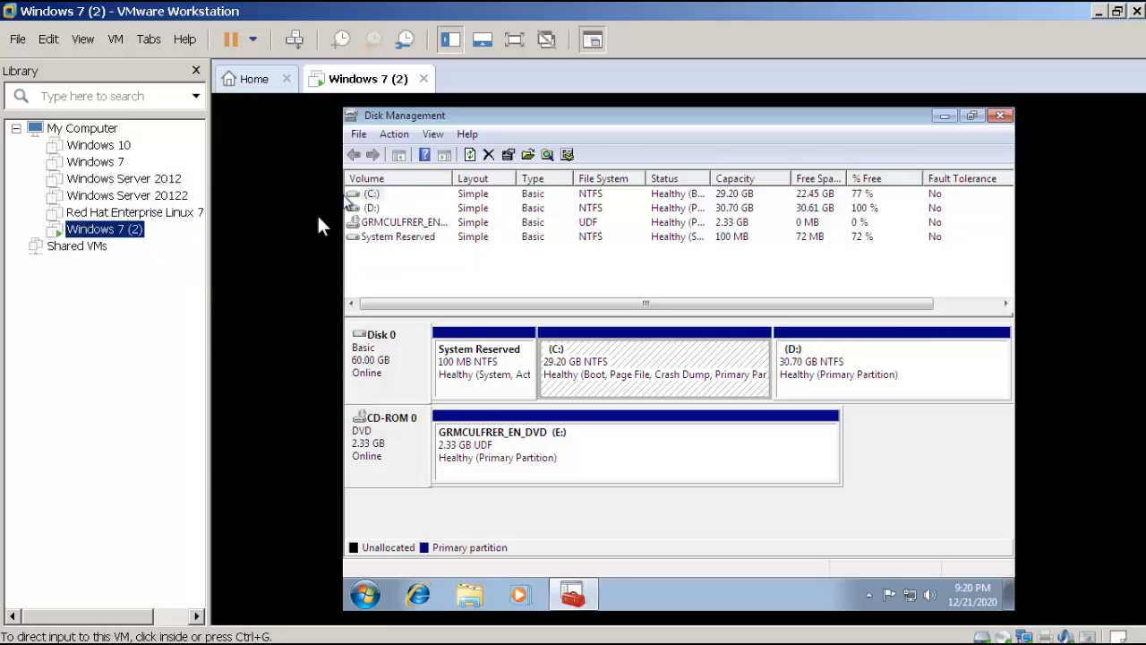
# Step: Mount the Windows 10 version 1511 ISO on the CD/DVD (SATA) drive and dismiss the guest's AutoPlay
pyautogui.rightClick(125, 240)
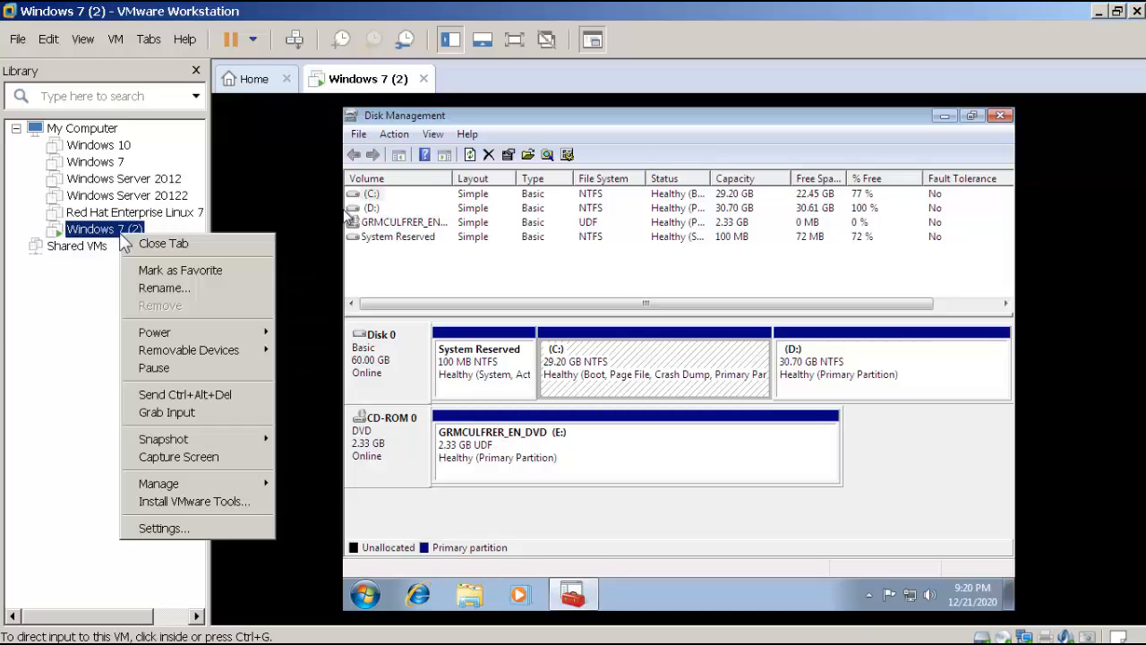
pyautogui.click(161, 528)
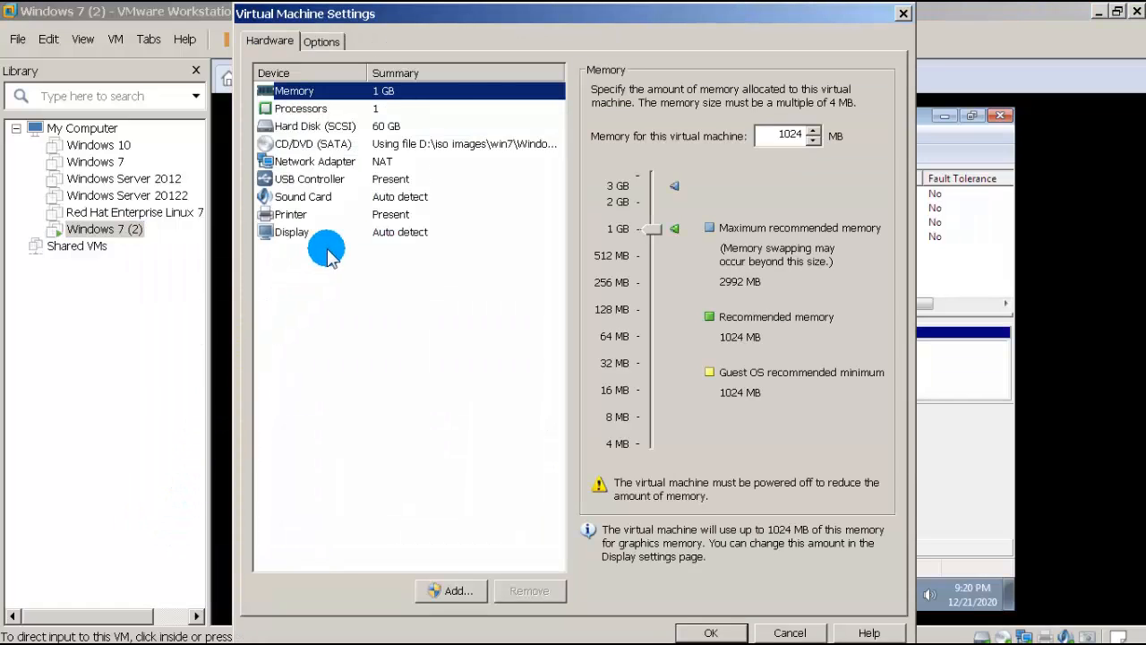
pyautogui.click(324, 148)
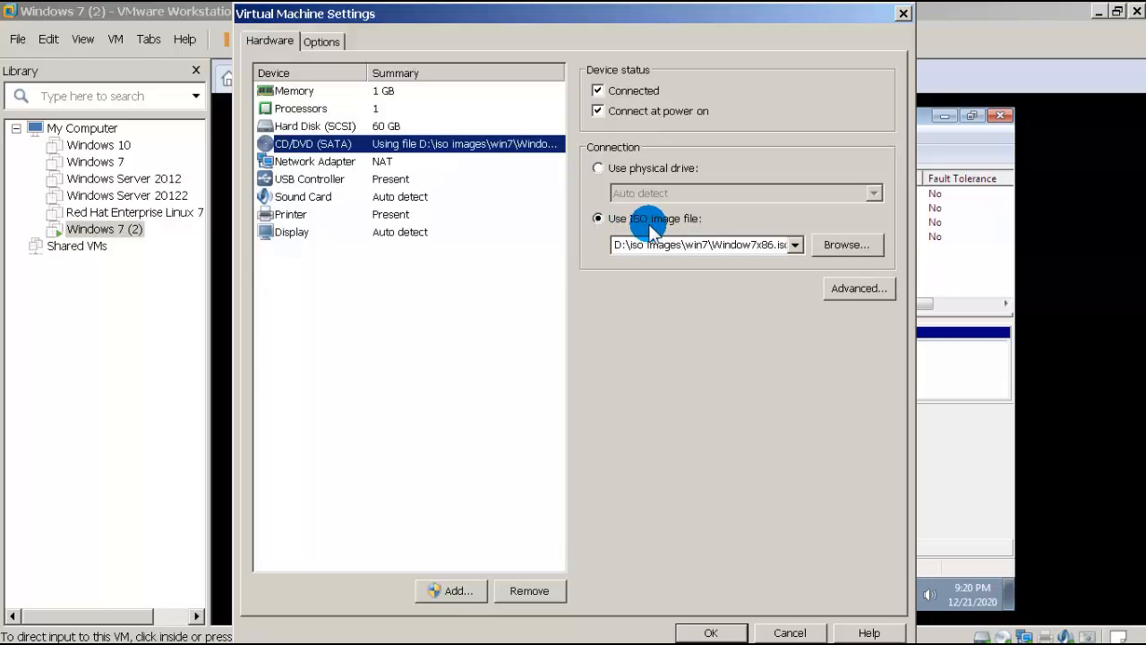
pyautogui.click(836, 246)
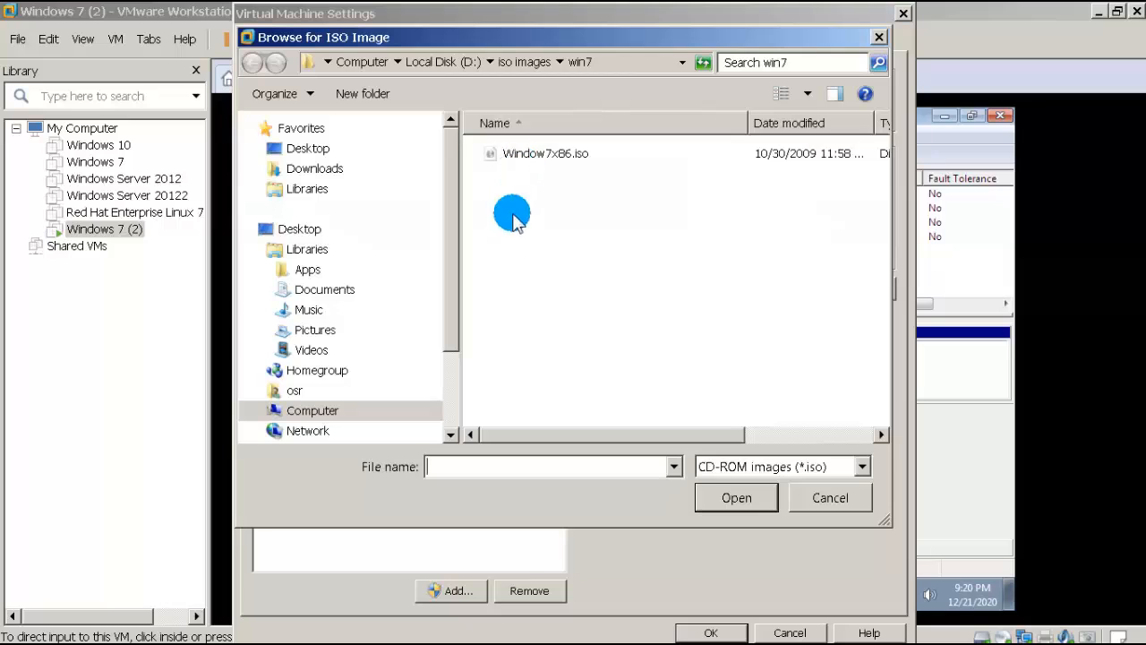
pyautogui.click(522, 63)
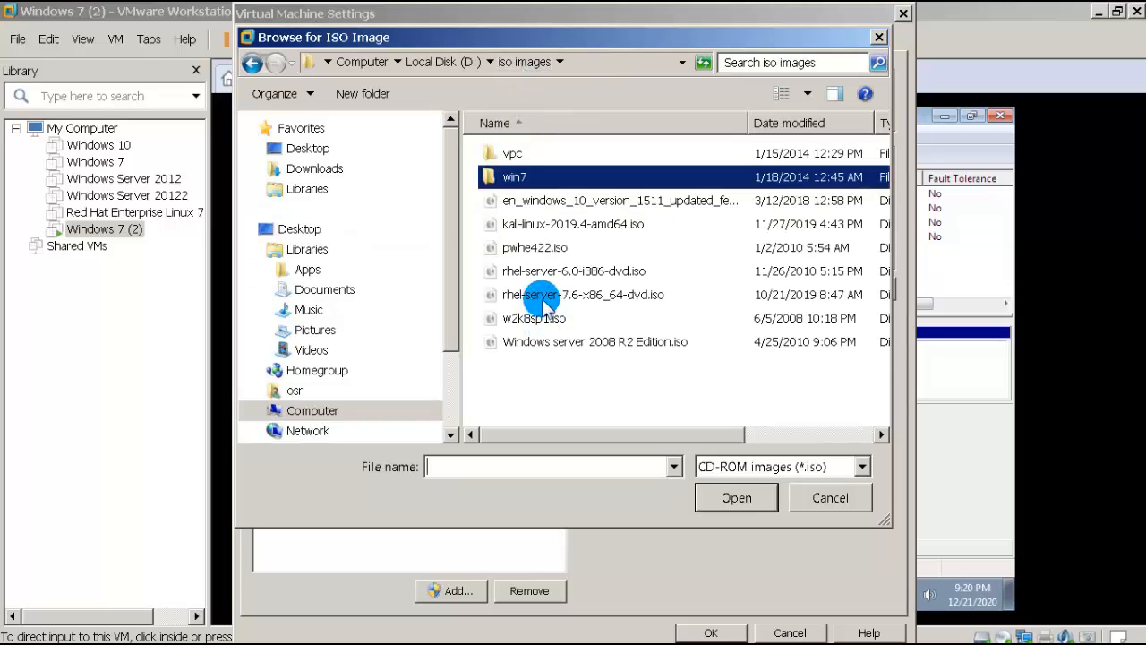
pyautogui.click(574, 201)
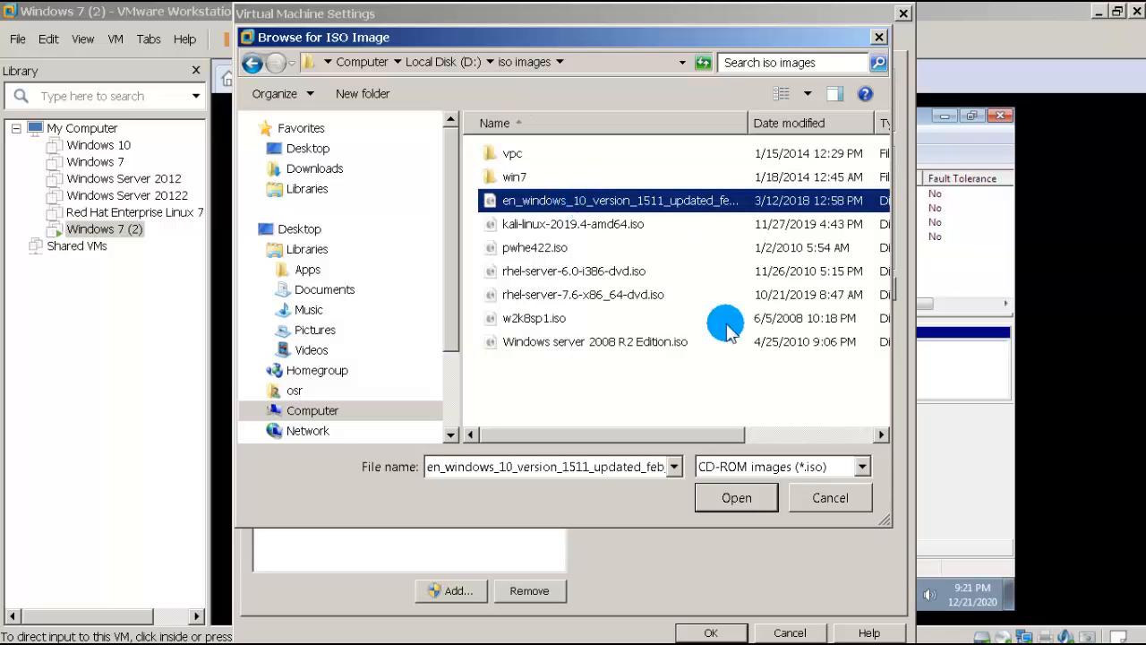
pyautogui.click(734, 495)
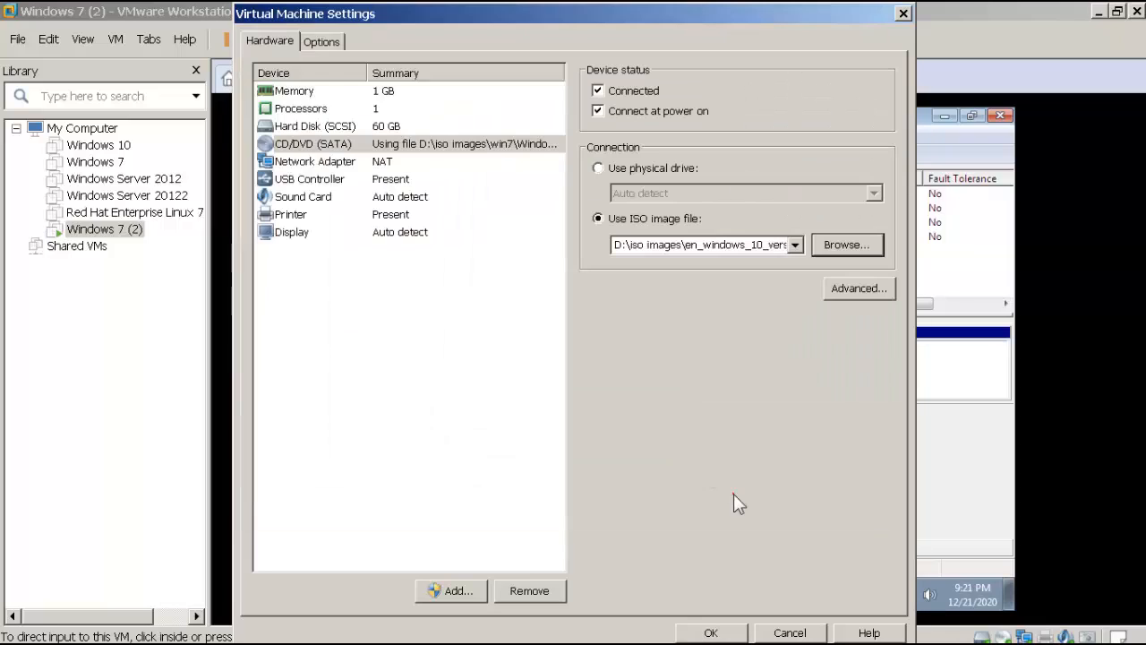
pyautogui.click(711, 632)
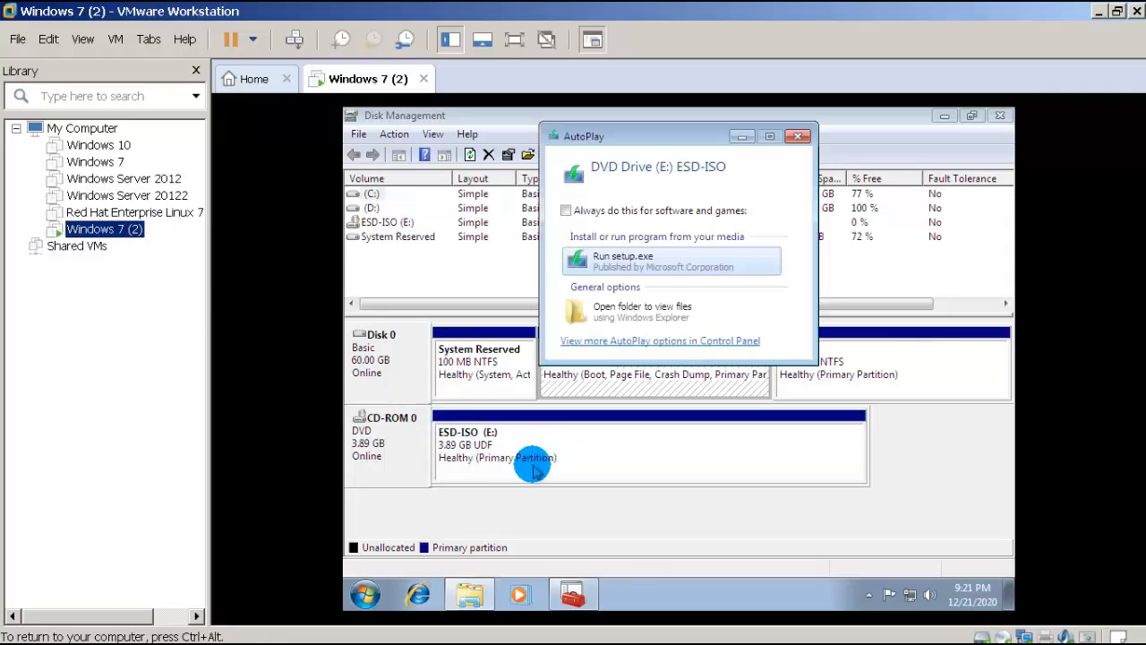
pyautogui.click(798, 136)
# Step: Swap the CD/DVD (SATA) drive back to win7\Window7x86.iso and save the settings
pyautogui.rightClick(107, 230)
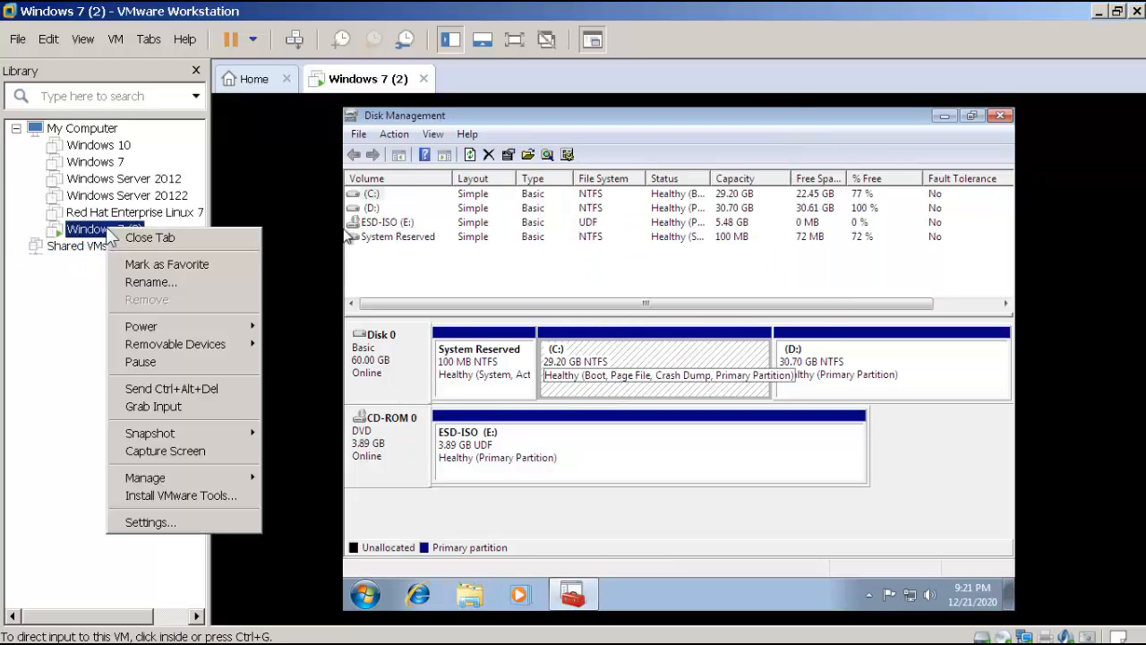
pyautogui.click(153, 522)
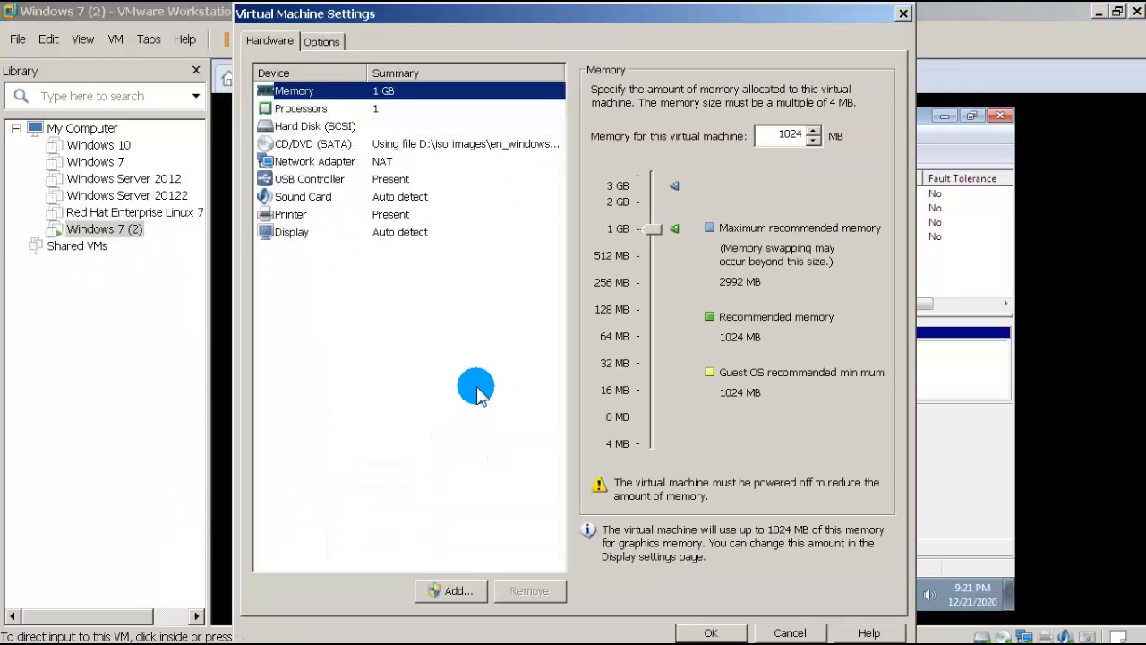
pyautogui.click(386, 151)
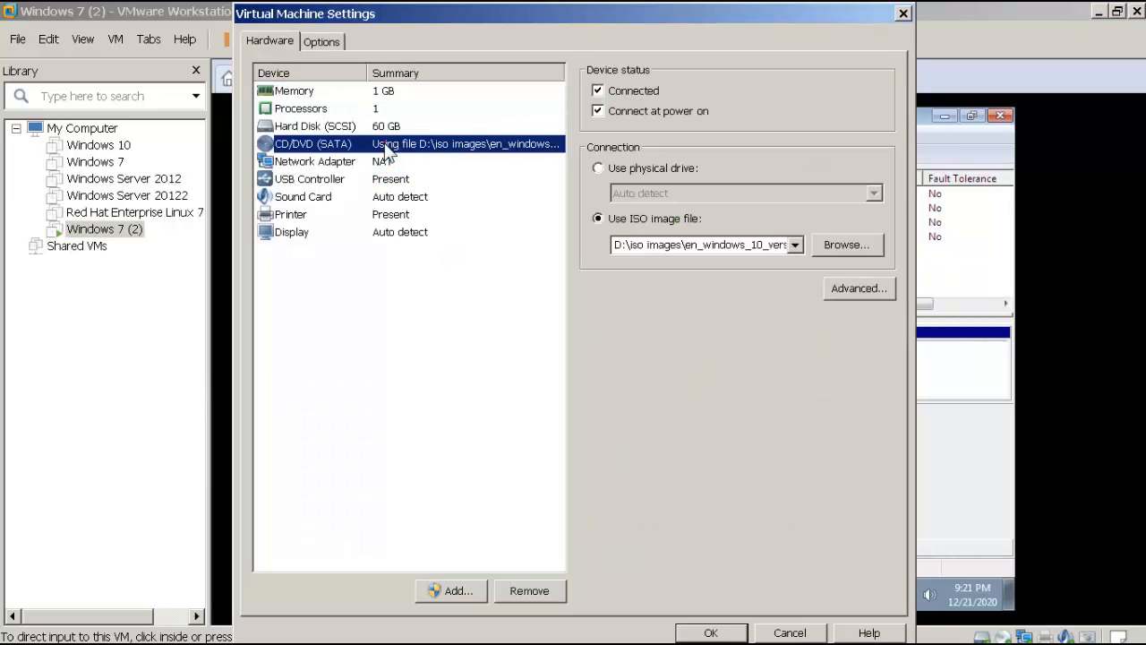
pyautogui.click(837, 244)
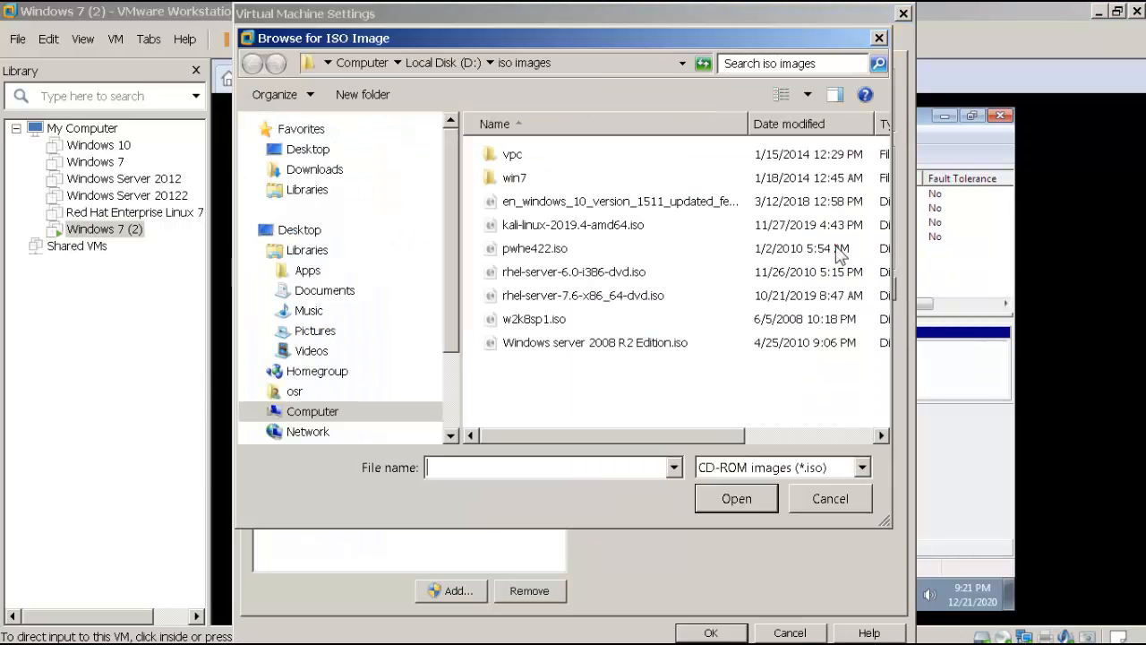
pyautogui.doubleClick(523, 177)
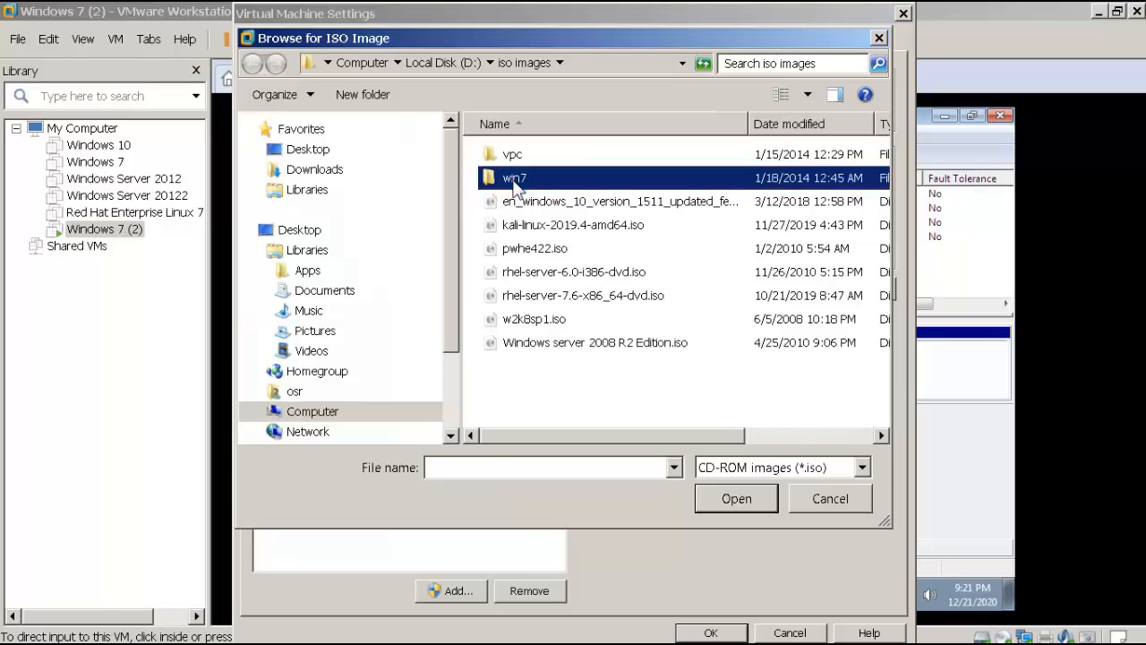
pyautogui.doubleClick(535, 156)
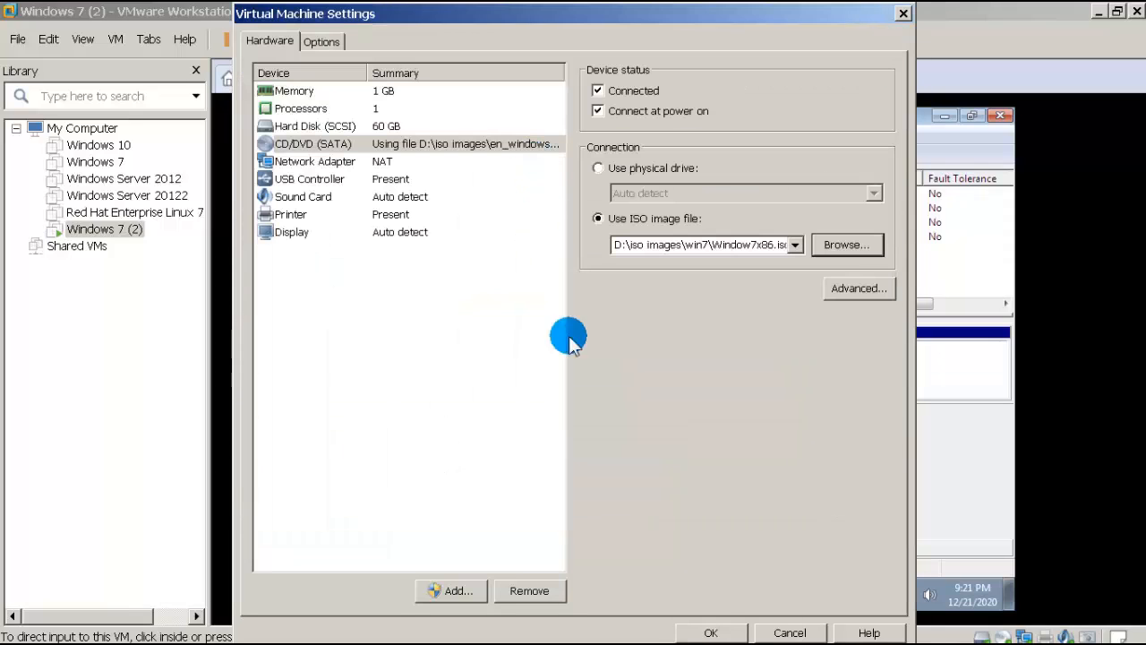
pyautogui.click(716, 632)
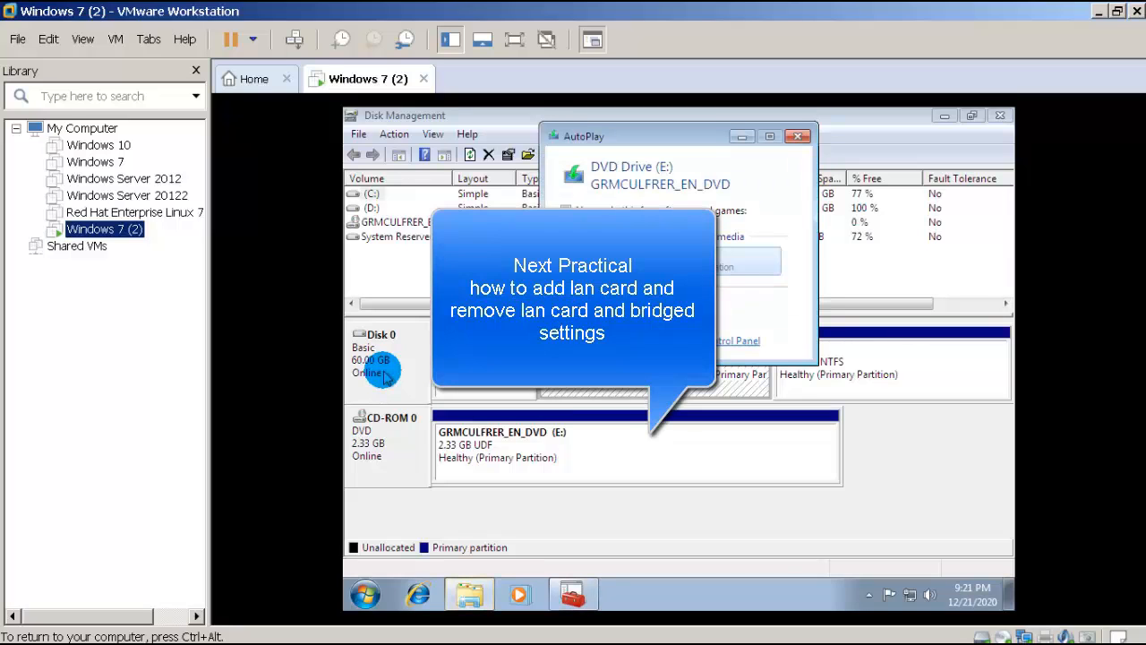
# Step: Dismiss AutoPlay, then begin adding a Network Adapter to Windows 7 (2) and cancel the wizard
pyautogui.click(800, 136)
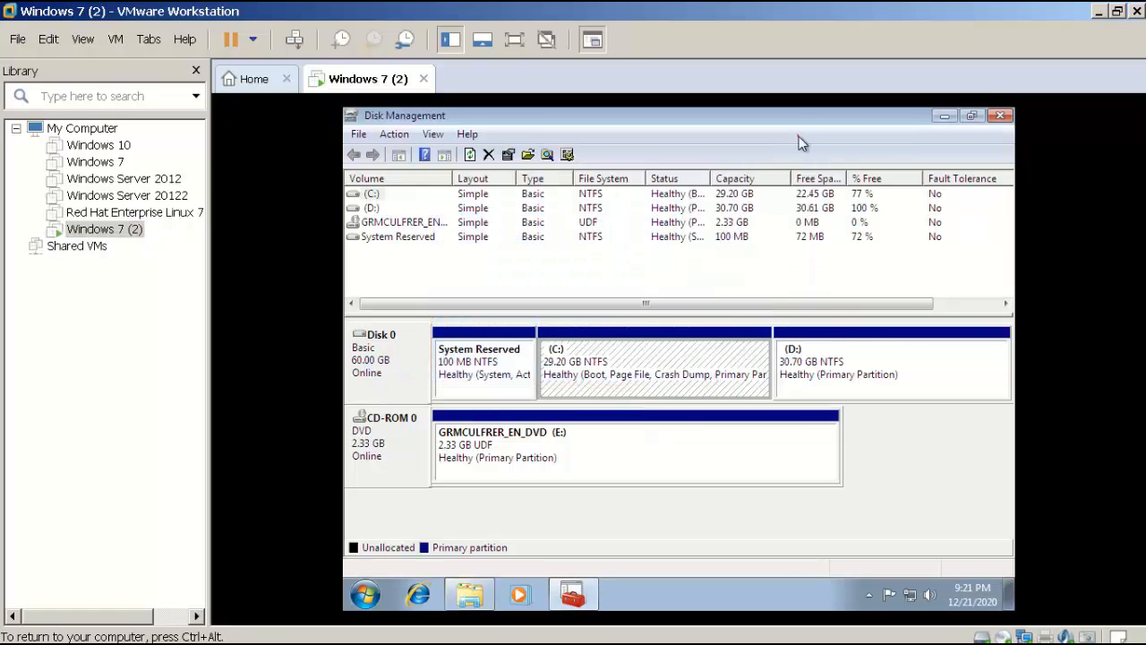
pyautogui.rightClick(121, 237)
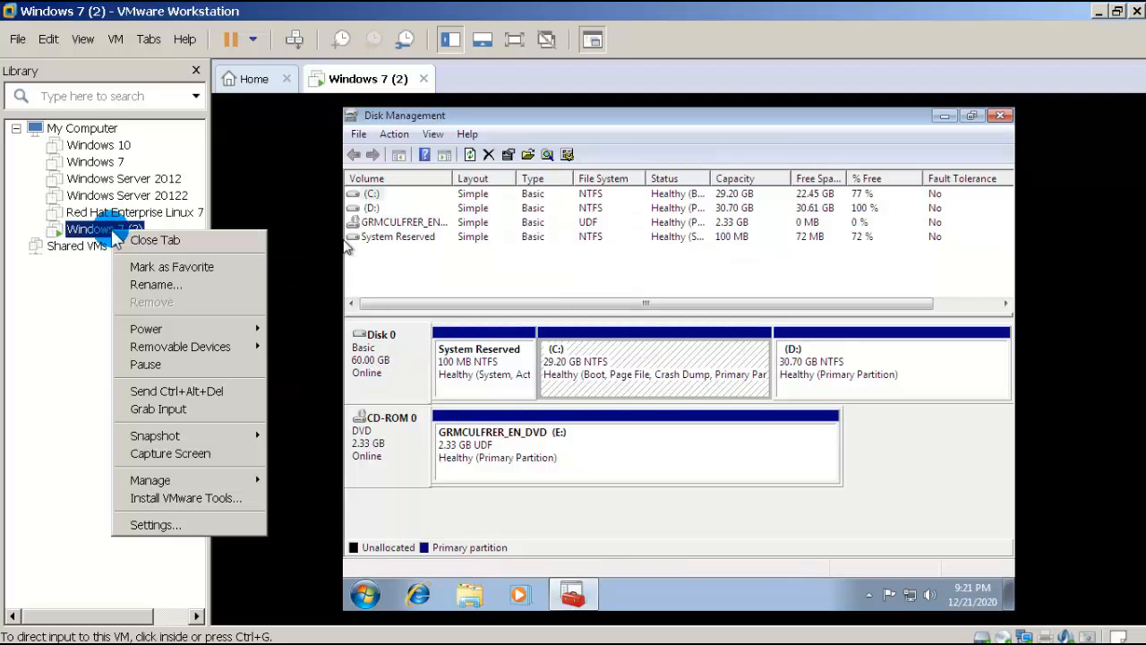
pyautogui.click(160, 526)
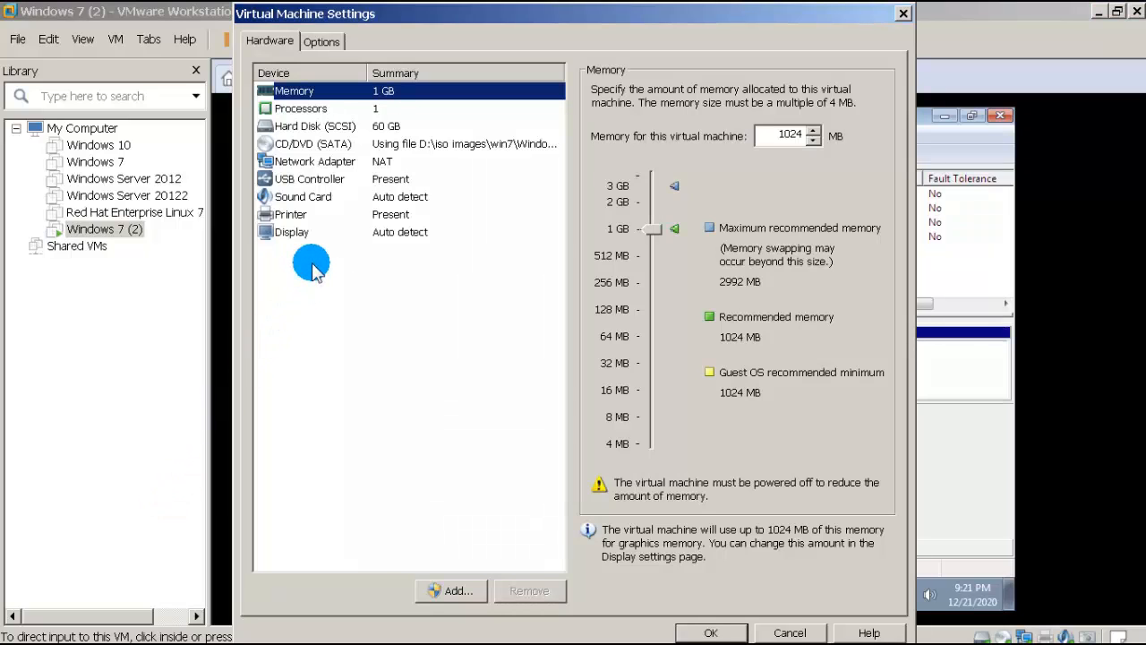
pyautogui.click(325, 168)
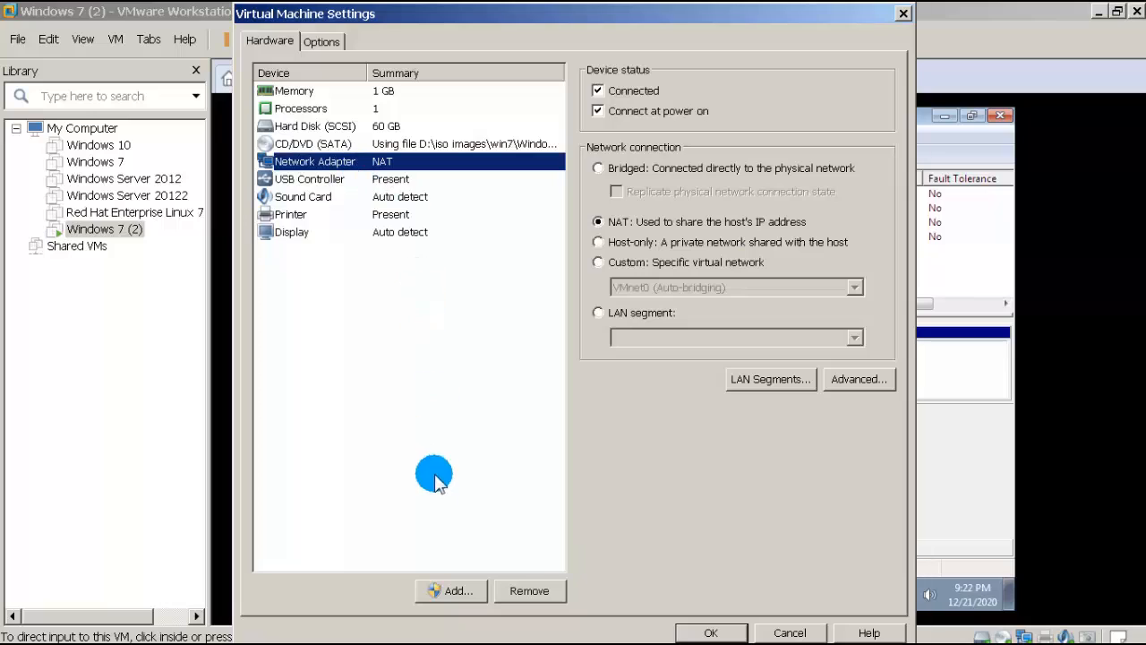
pyautogui.click(450, 593)
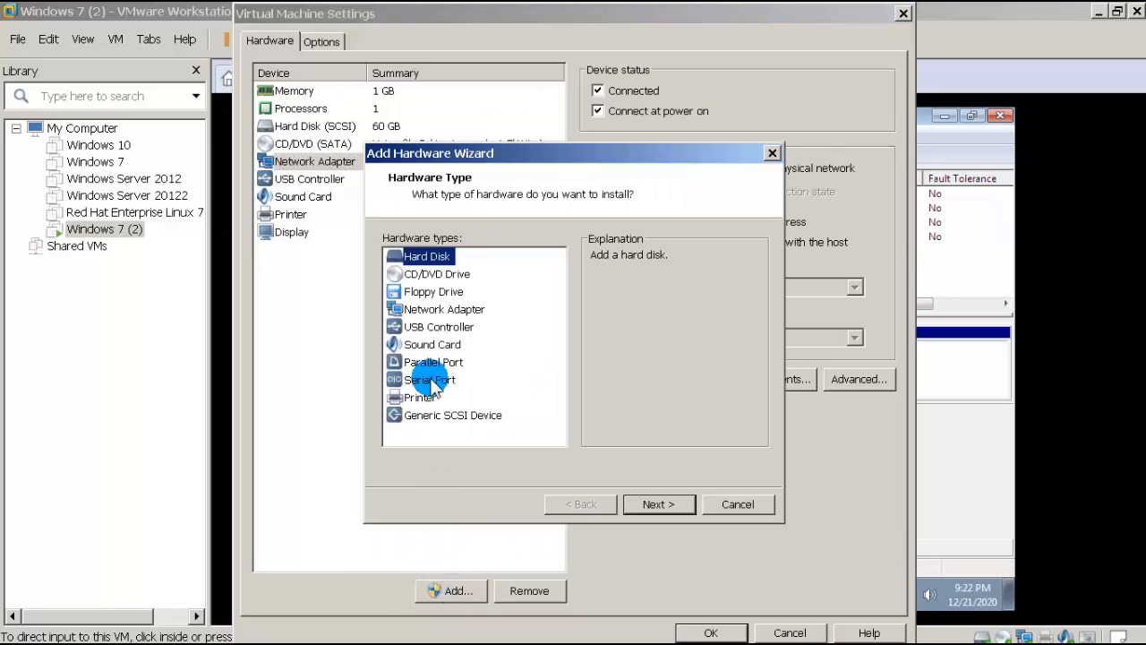
pyautogui.click(435, 310)
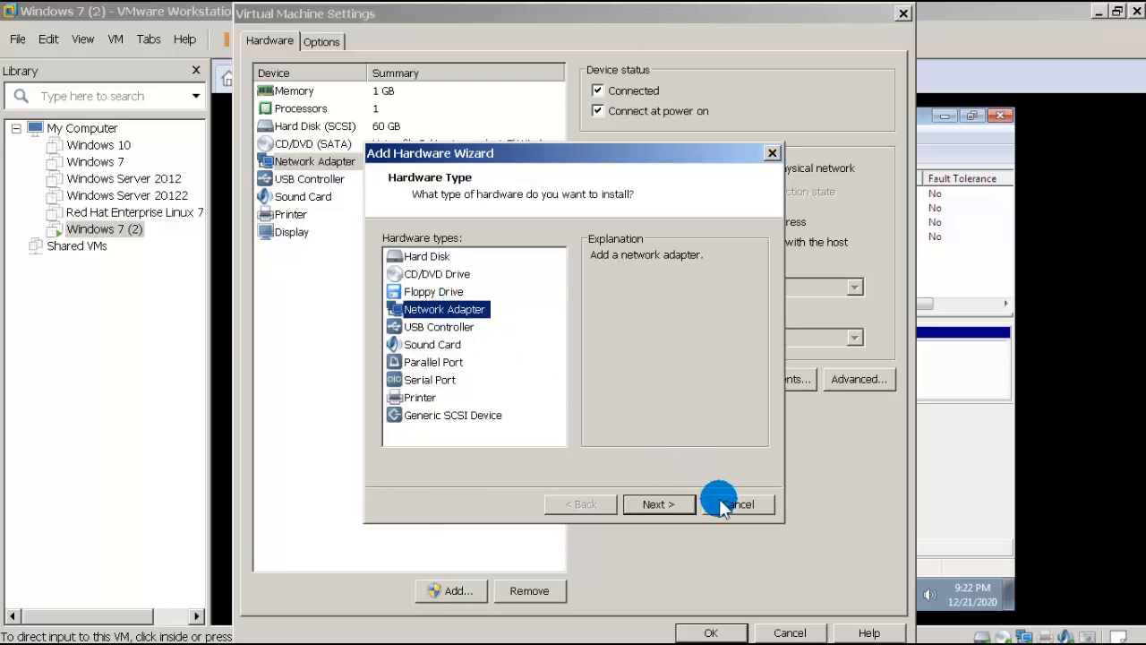
pyautogui.click(723, 507)
# Step: Close VM Settings without changes and bring up the guest's network tray menu
pyautogui.click(764, 630)
pyautogui.click(891, 595)
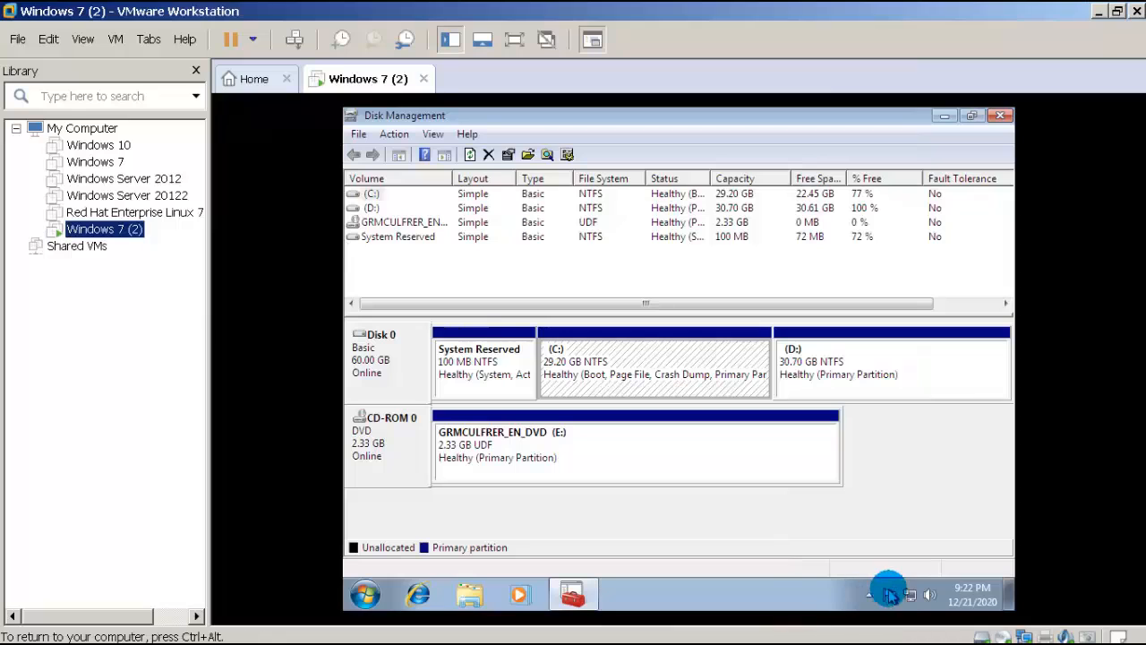
pyautogui.rightClick(908, 591)
# Step: Open the guest's Network Connections via Network and Sharing Center > Change adapter settings
pyautogui.click(909, 577)
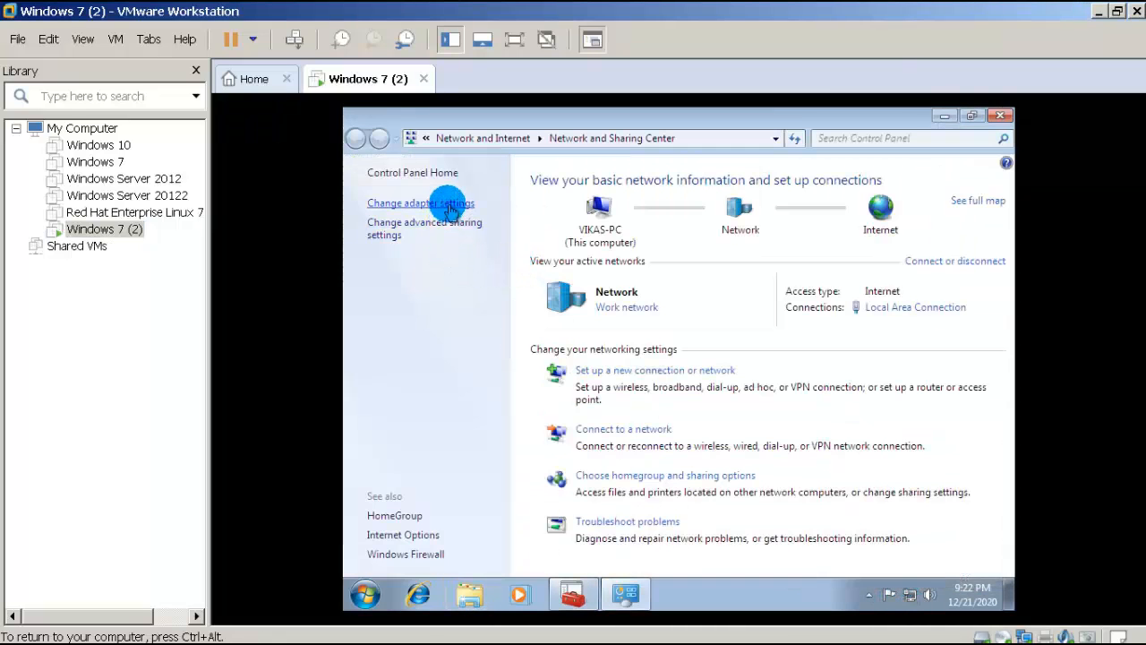
pyautogui.click(448, 206)
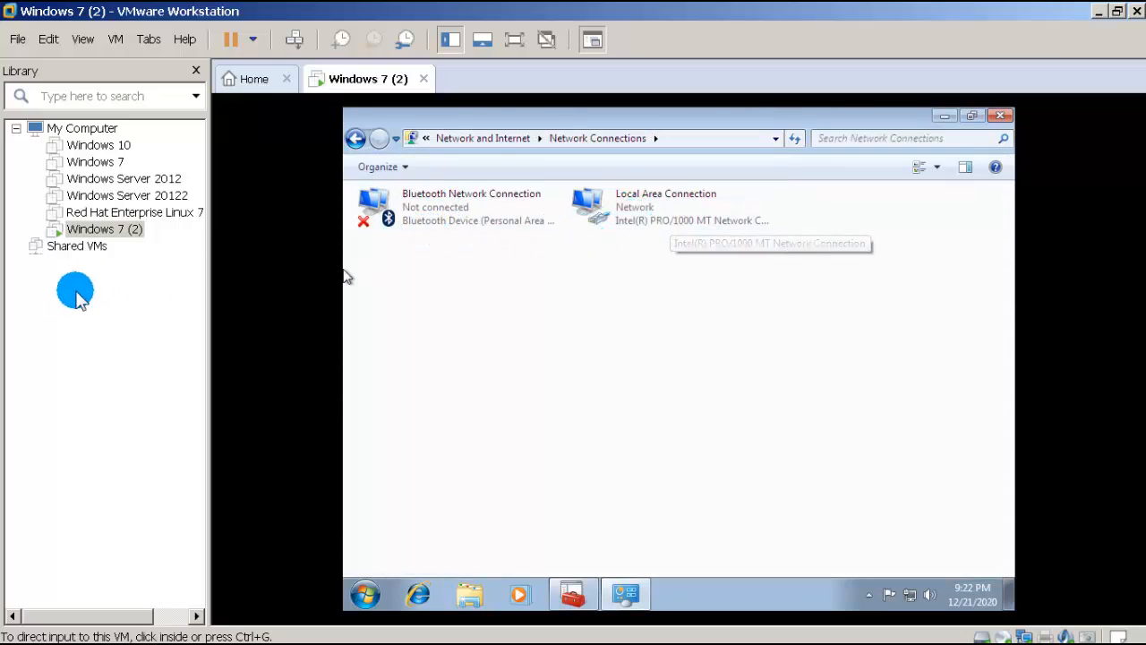
pyautogui.rightClick(105, 236)
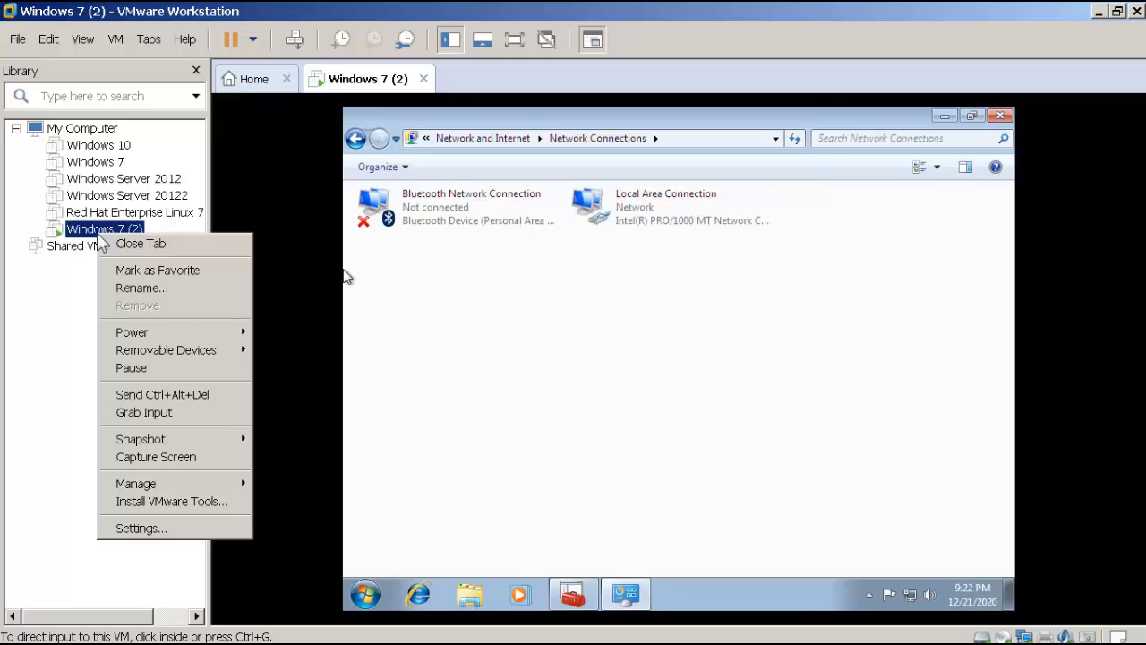
# Step: Add a second NAT Network Adapter to the Windows 7 (2) VM and save the settings
pyautogui.click(149, 529)
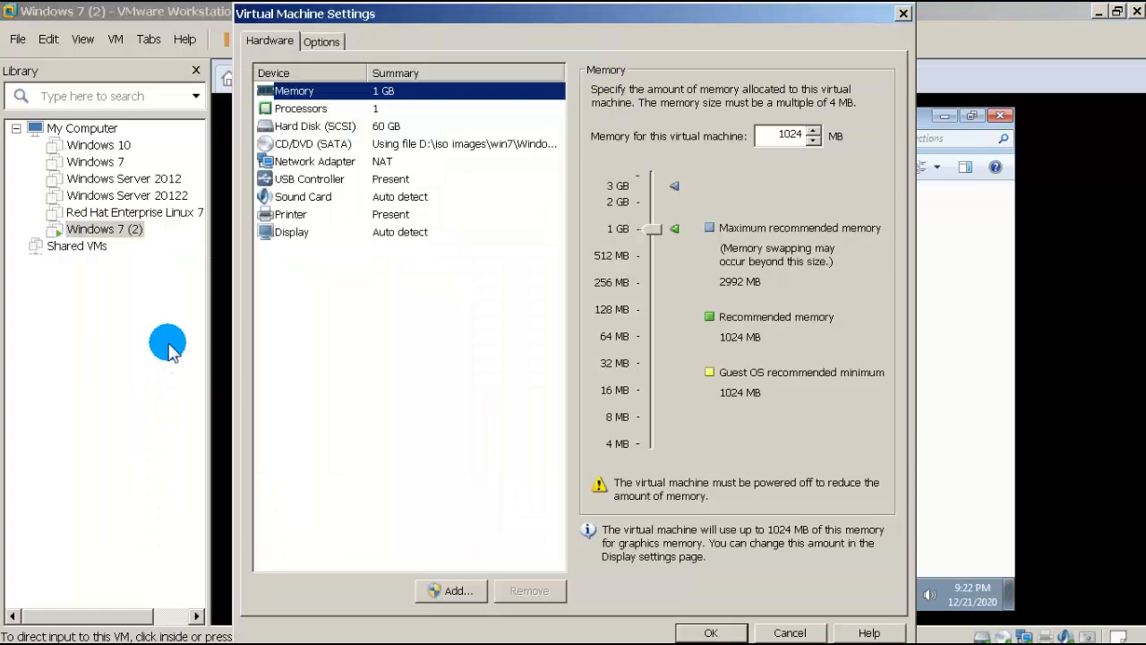
pyautogui.click(314, 162)
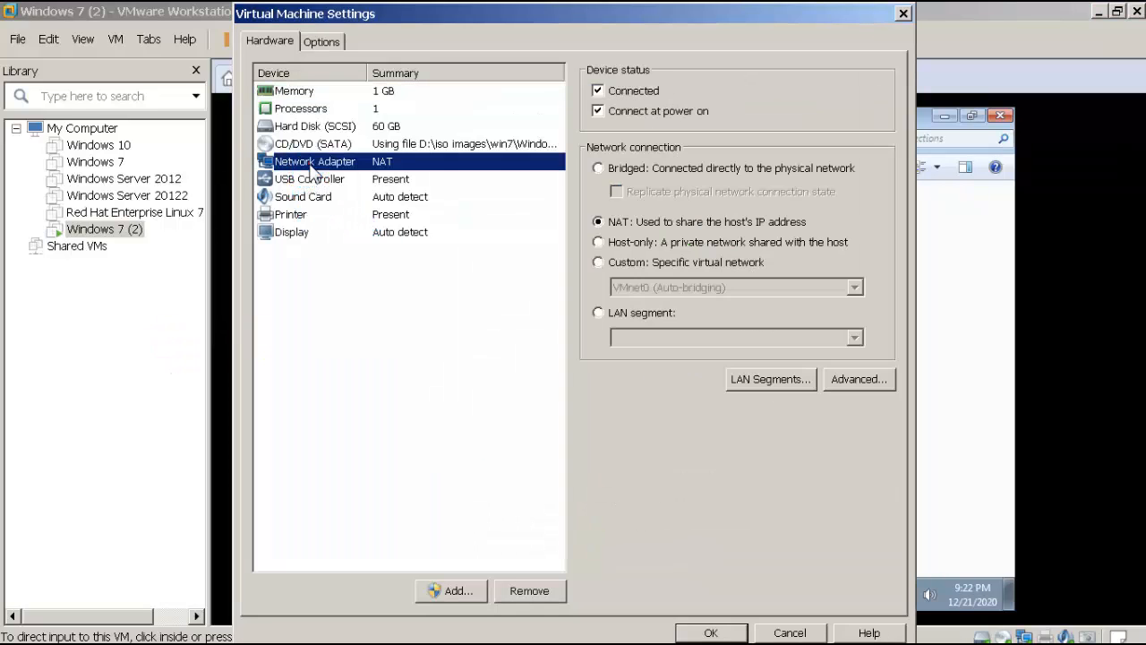
pyautogui.click(447, 592)
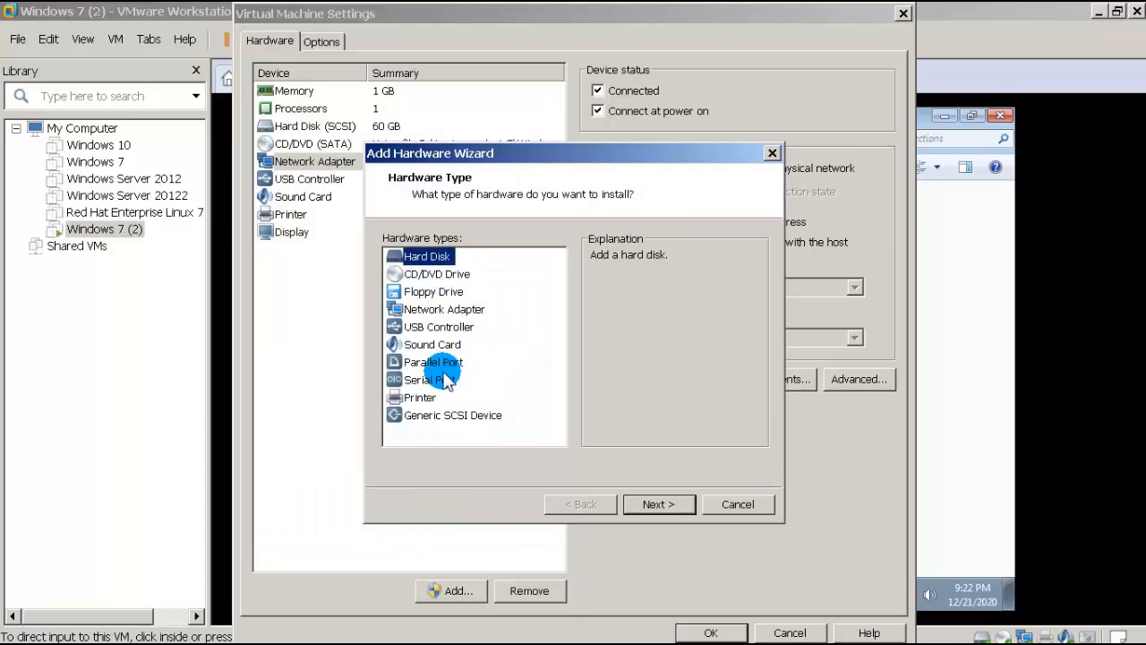
pyautogui.click(477, 313)
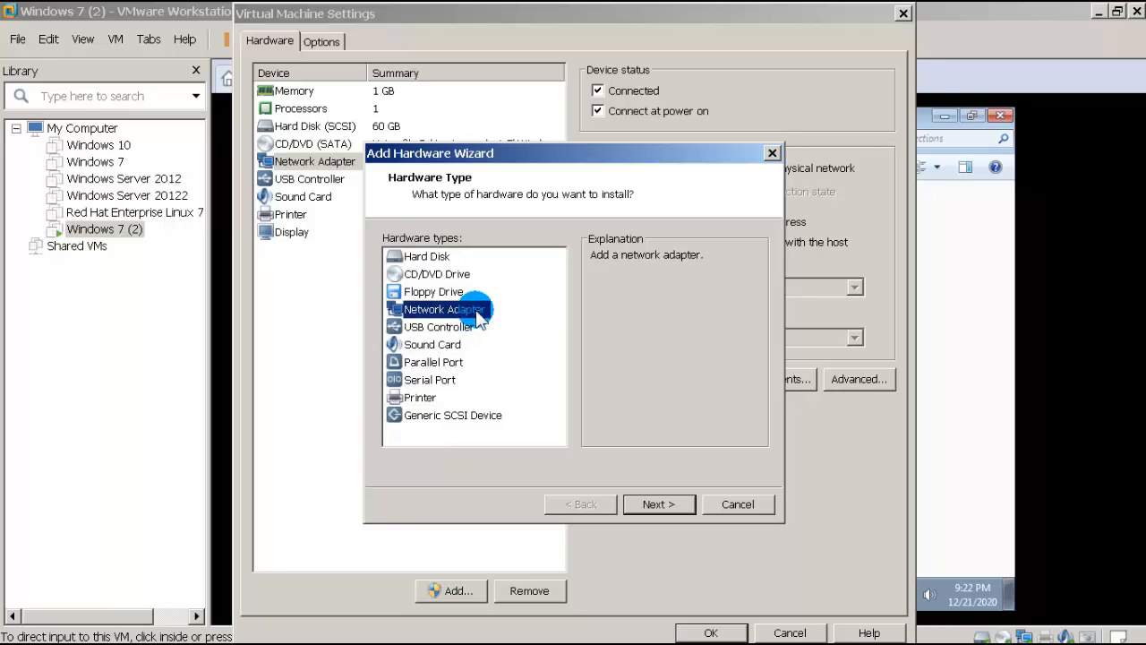
pyautogui.click(660, 504)
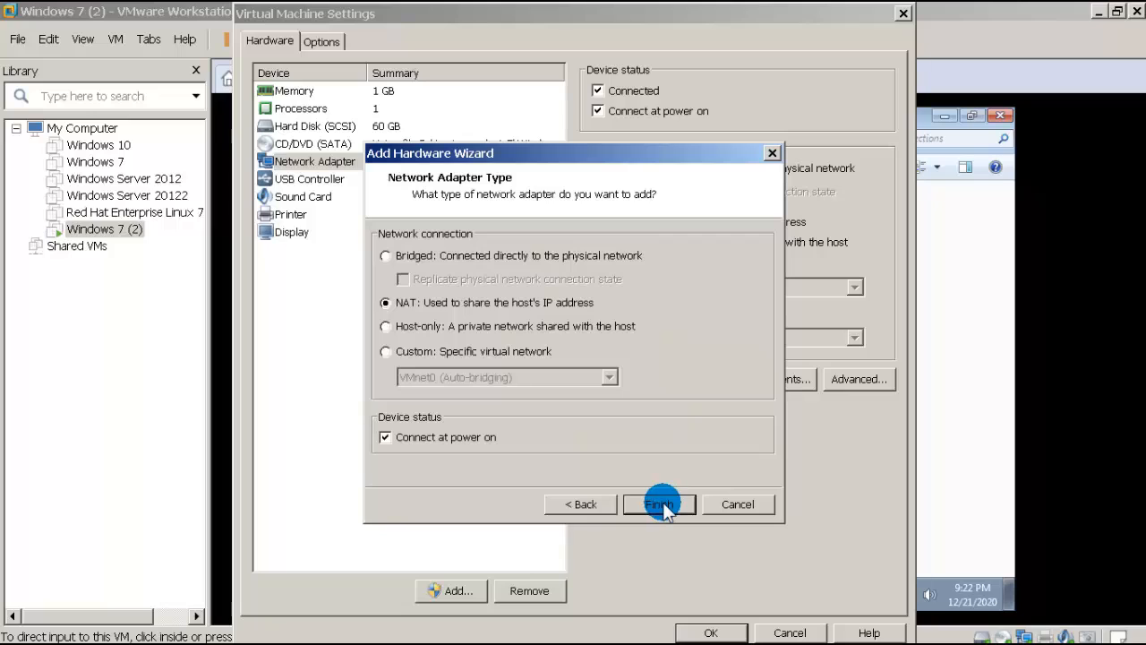
pyautogui.click(660, 504)
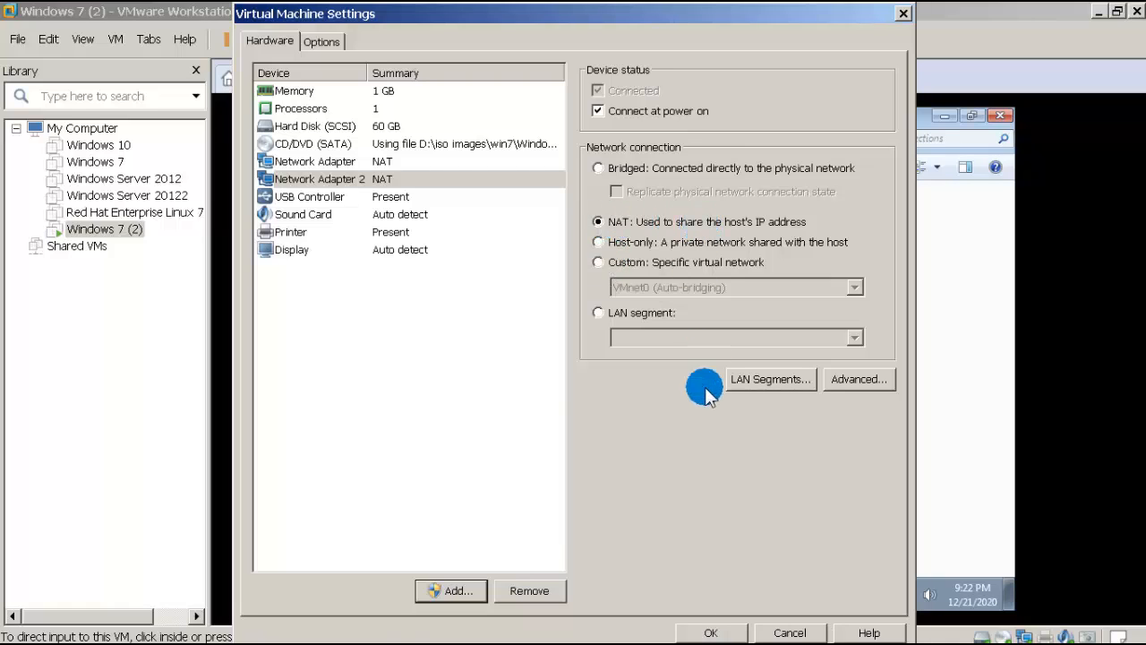
pyautogui.click(702, 627)
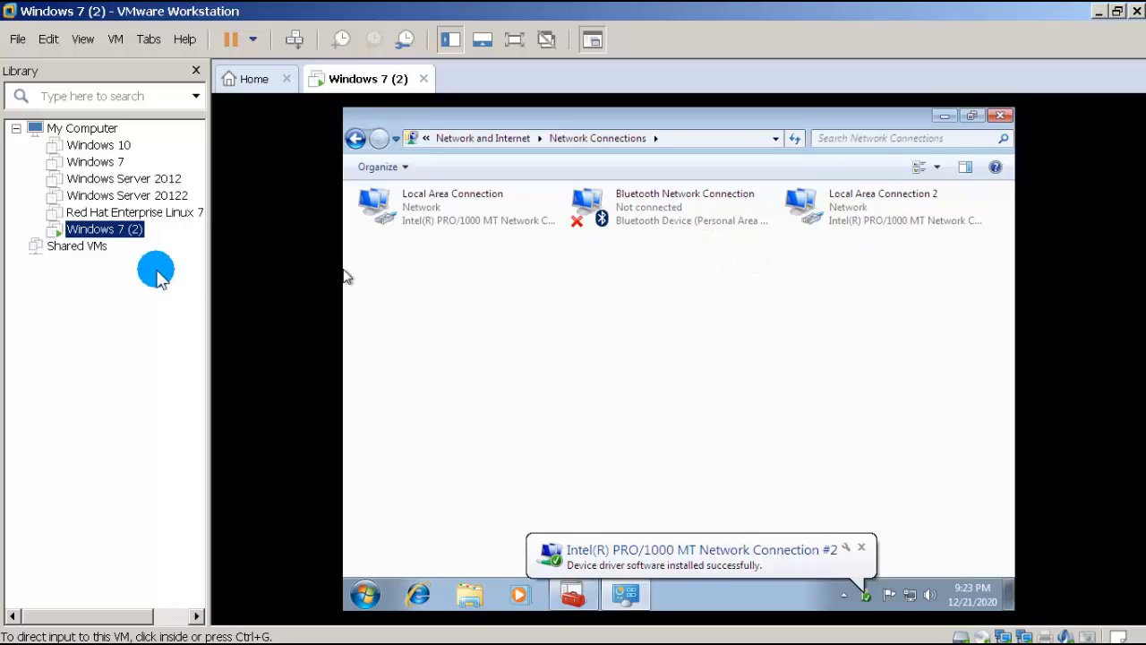
# Step: Let the guest finish installing the Local Area Connection 2 driver, then bring up the Windows 7 (2) VM's options
pyautogui.rightClick(123, 232)
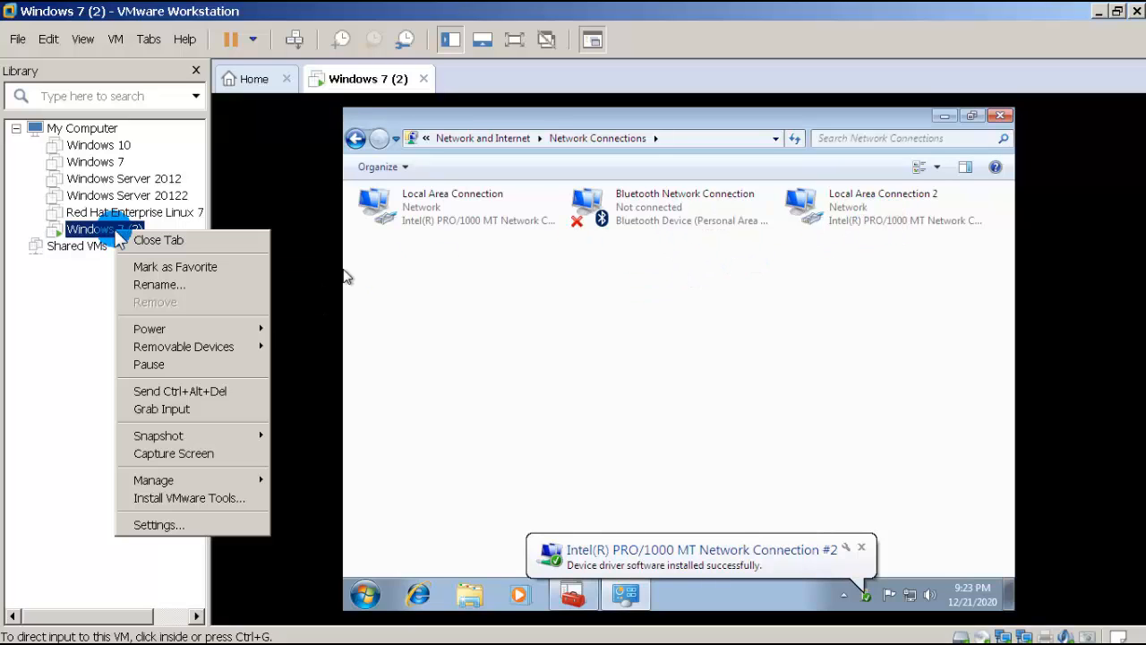
# Step: Remove Network Adapter 2 from the Windows 7 (2) VM and save the settings
pyautogui.click(150, 526)
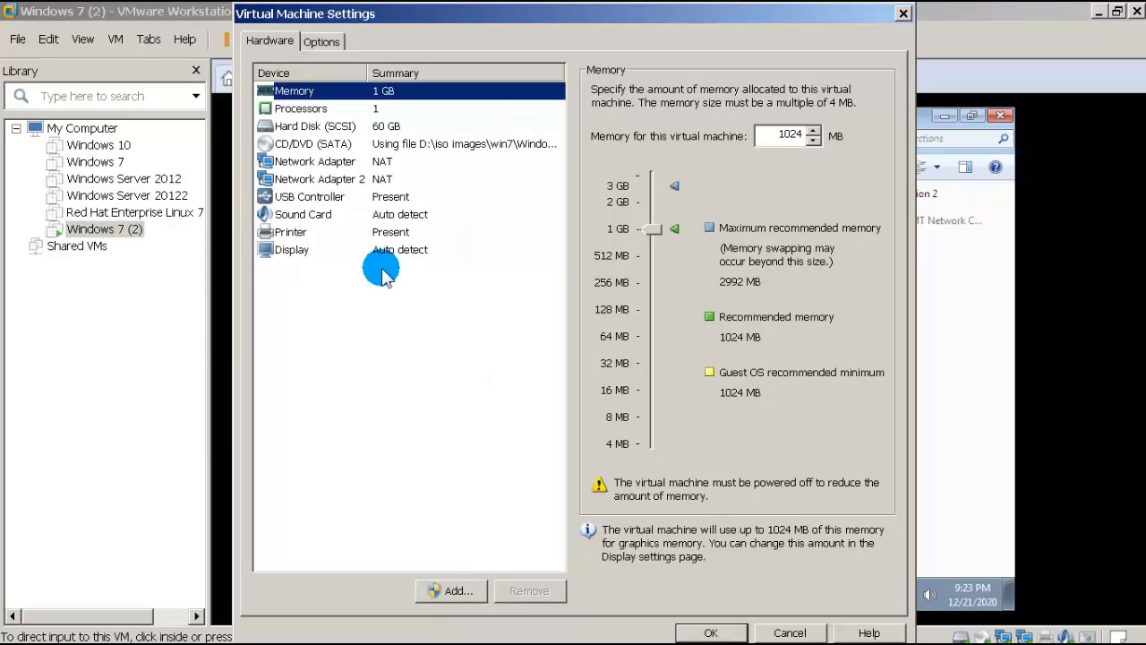
pyautogui.click(362, 186)
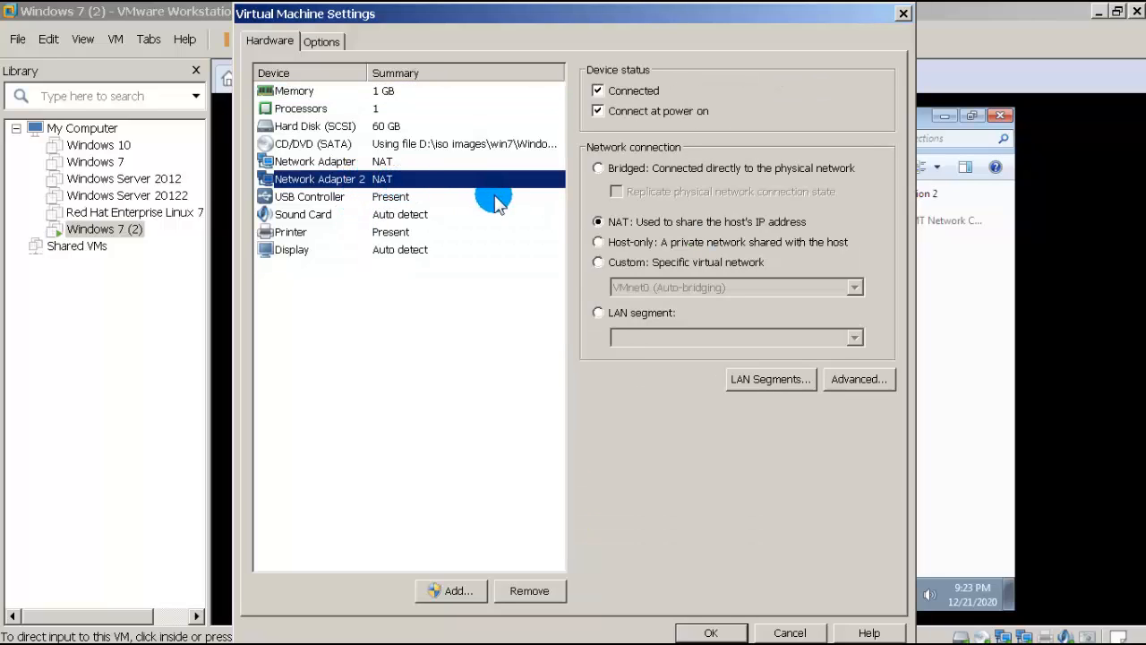
pyautogui.click(526, 588)
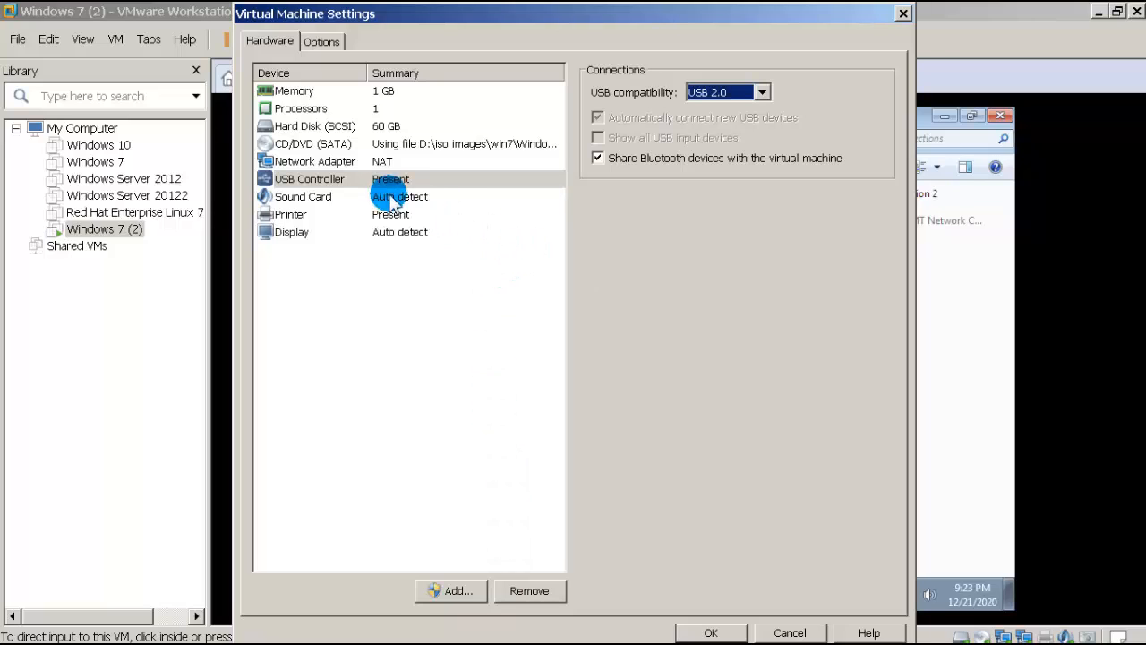
pyautogui.click(362, 165)
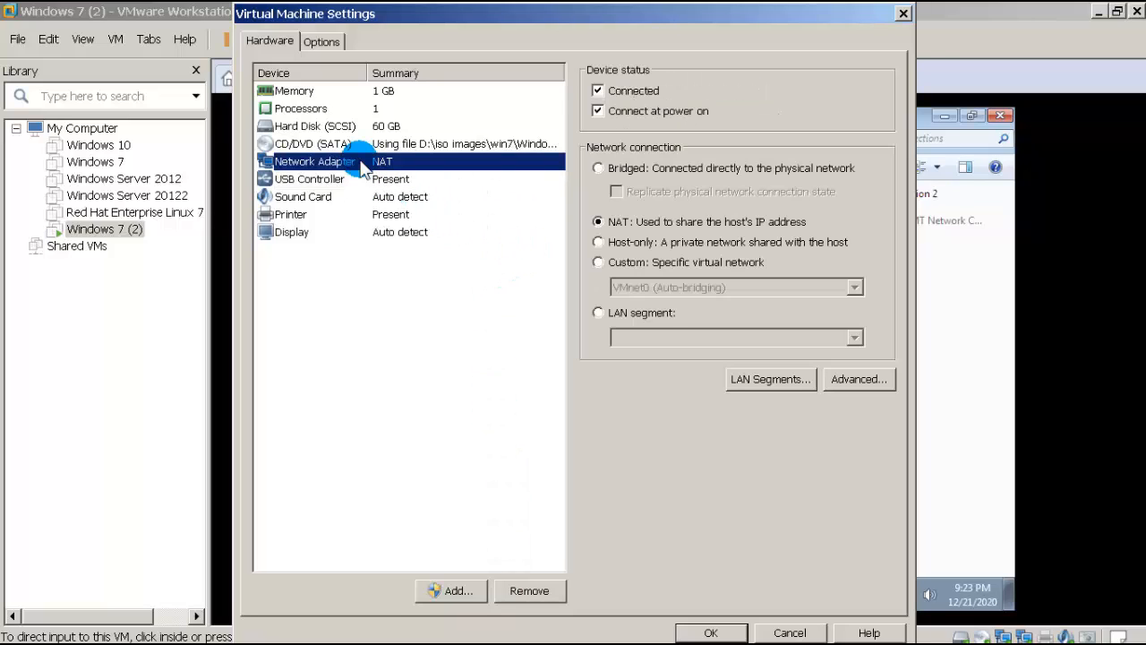
pyautogui.click(704, 631)
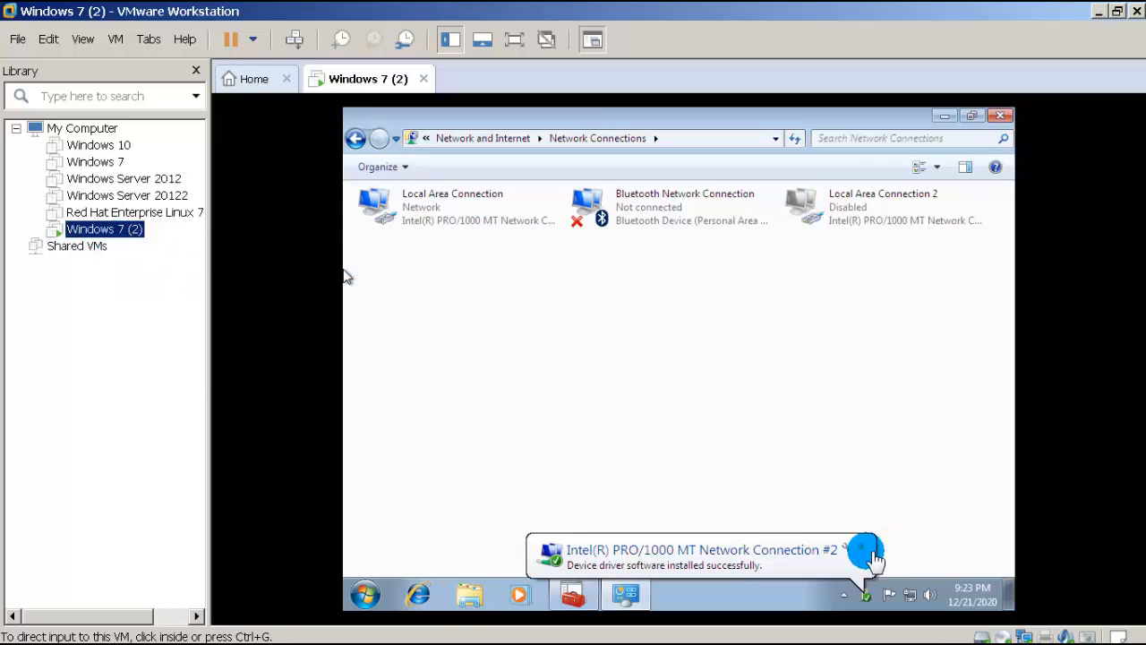
# Step: Dismiss the guest's driver notification, release input with Ctrl+Alt, and open the host's Run dialog
pyautogui.click(865, 550)
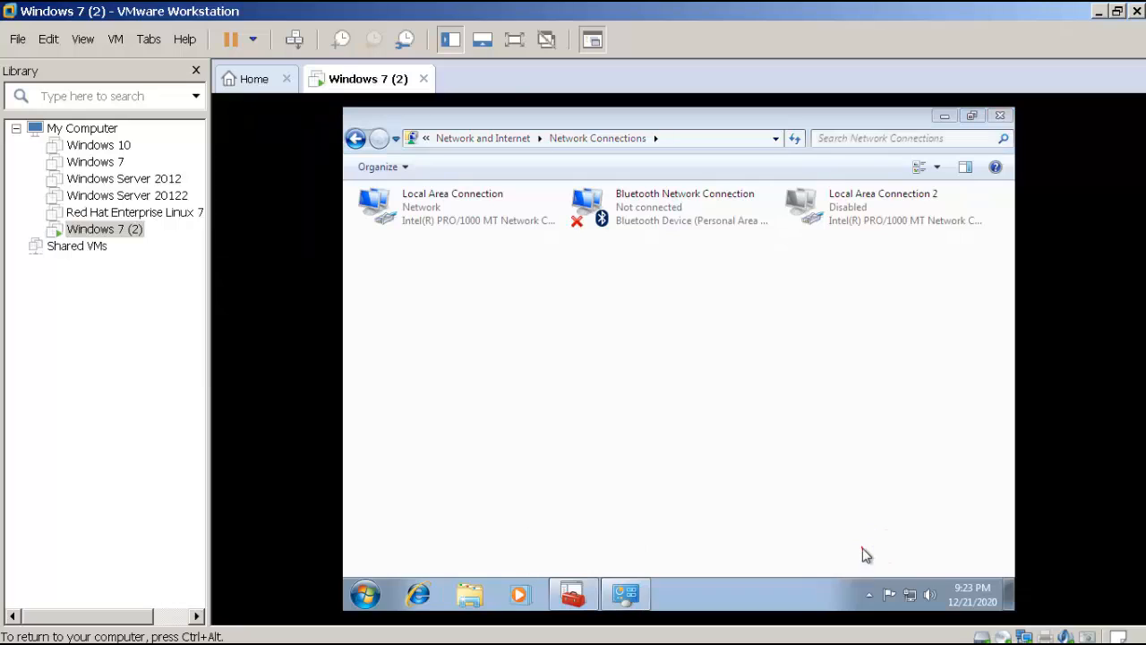
pyautogui.click(622, 335)
pyautogui.hotkey('ctrl', 'alt')
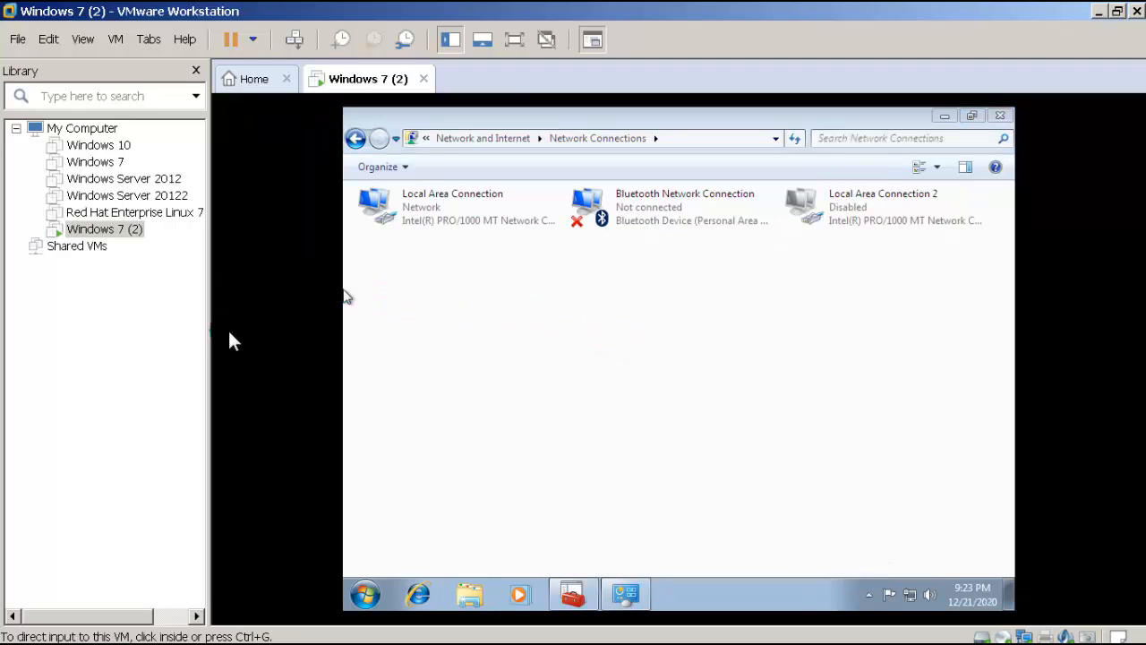
pyautogui.moveTo(38, 631)
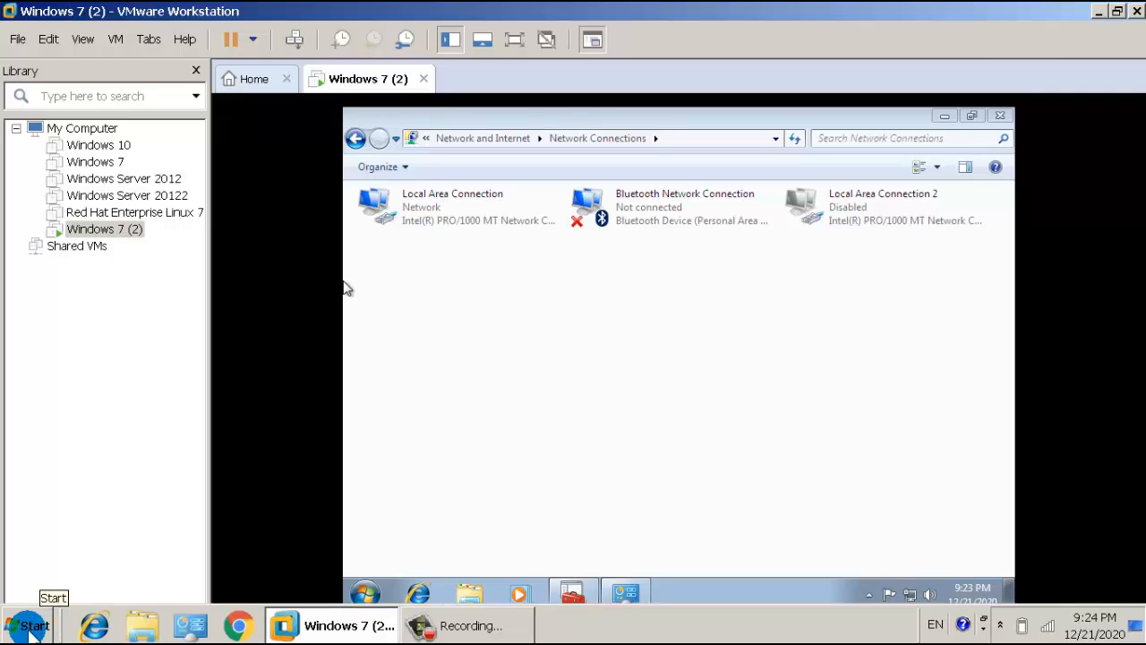
pyautogui.press('super+r')
# Step: Launch mspaint, open the recent vmware.png picture, then start a new blank picture
pyautogui.write('ms')
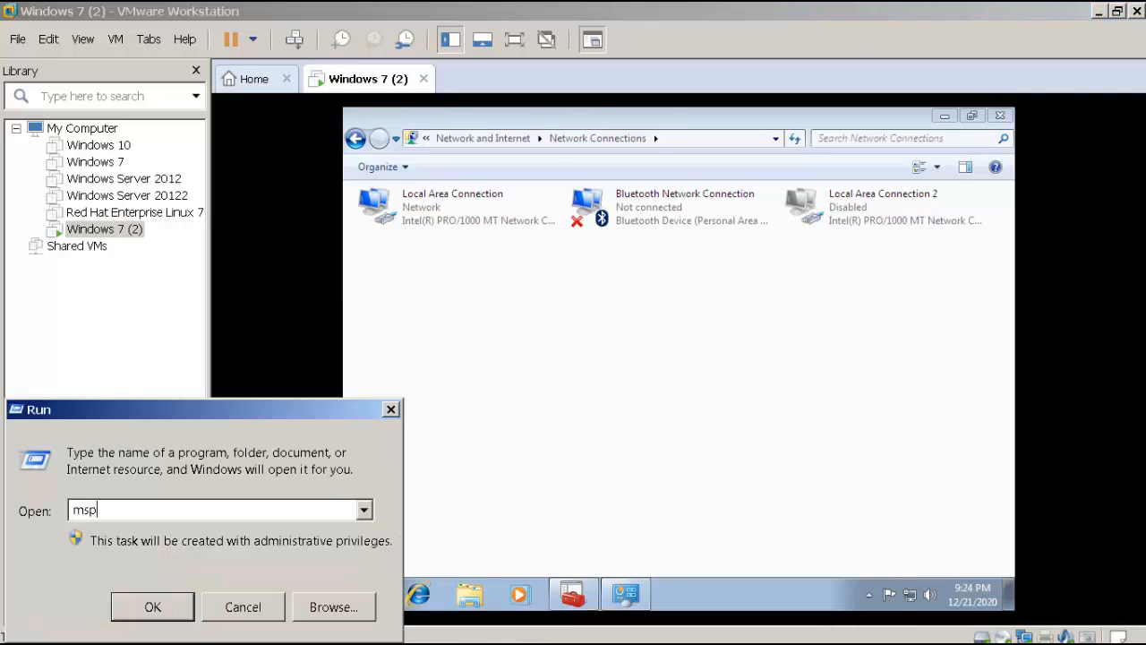
pyautogui.write('paint')
pyautogui.press('Return')
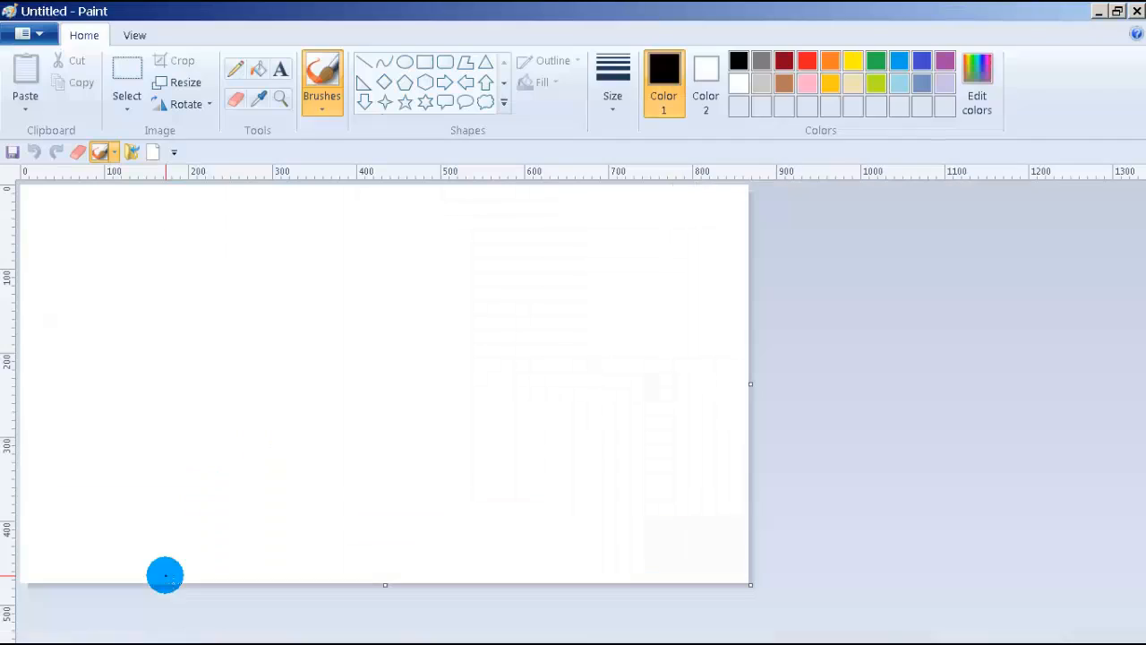
pyautogui.click(22, 34)
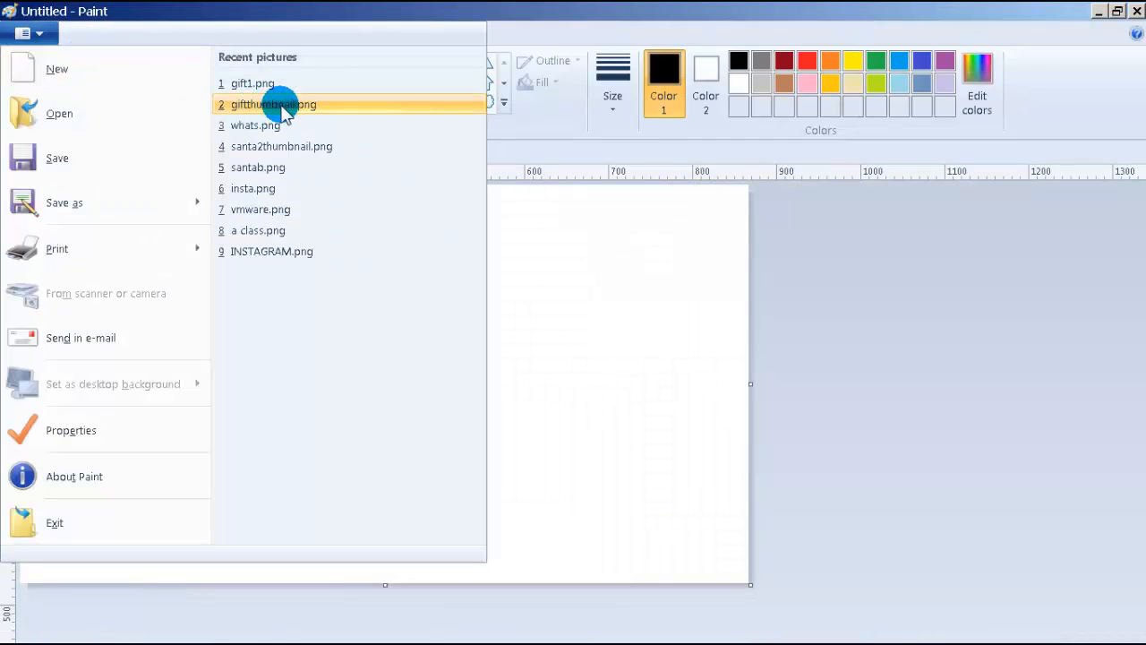
pyautogui.click(376, 208)
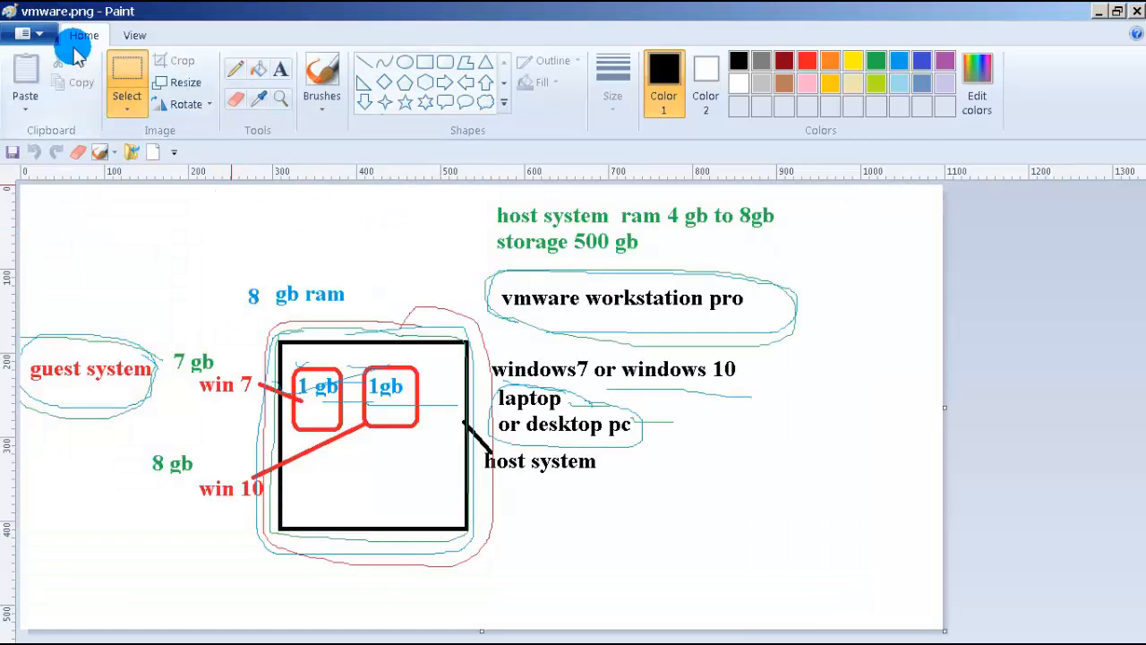
pyautogui.click(36, 33)
pyautogui.click(50, 70)
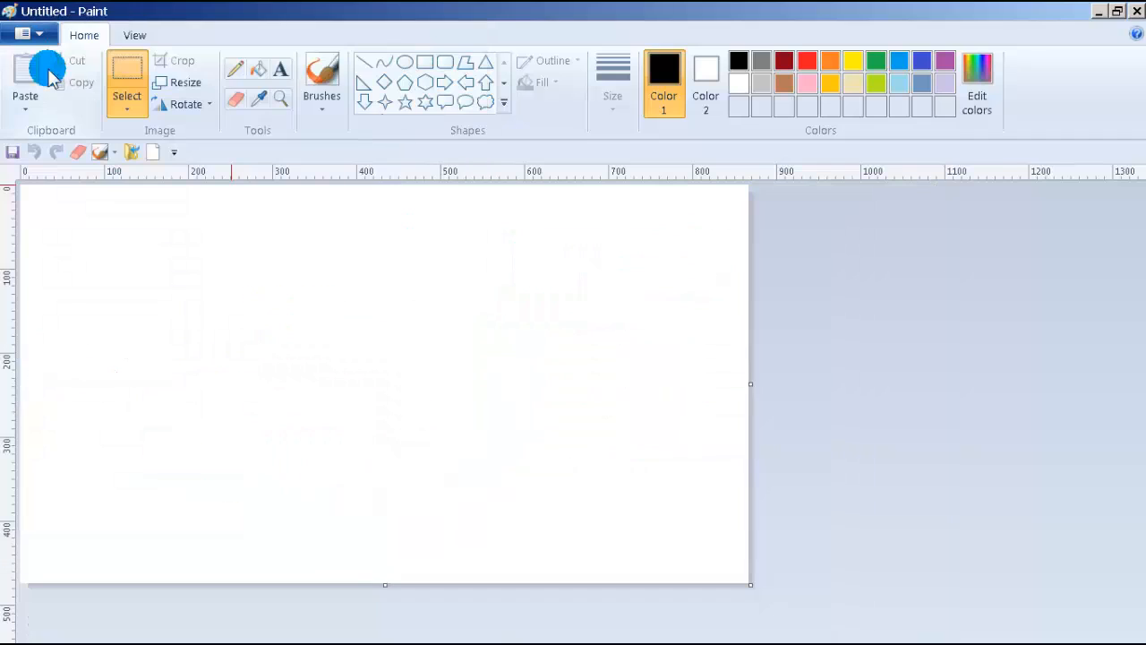
# Step: Draw a tall black rectangle in the left half of the canvas
pyautogui.click(126, 81)
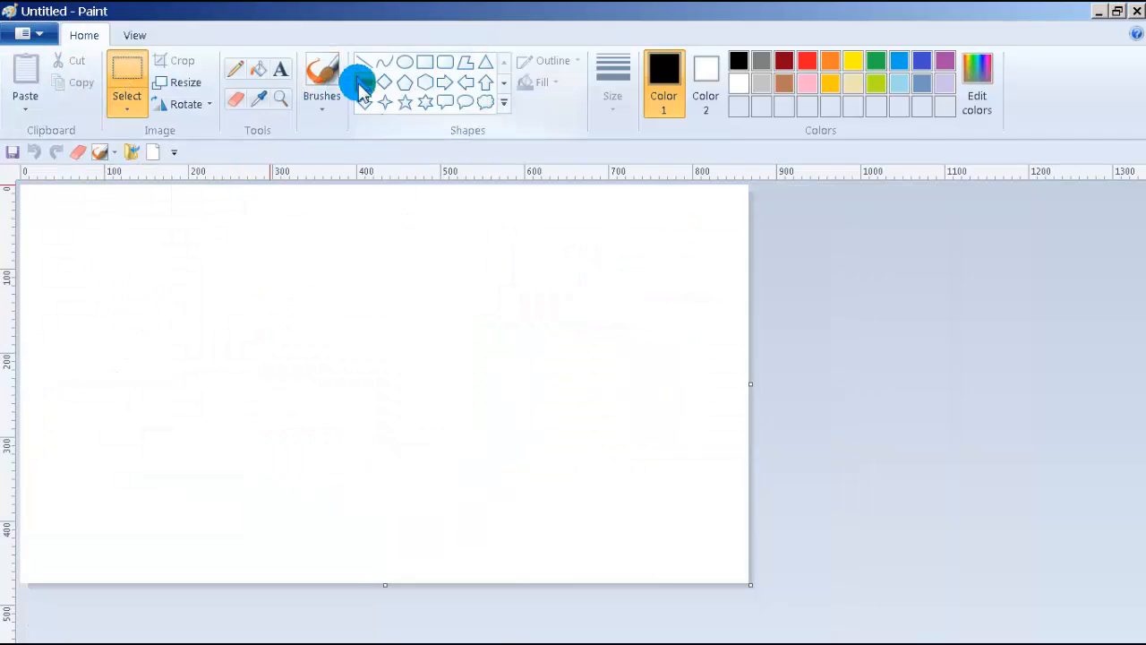
pyautogui.click(422, 66)
pyautogui.moveTo(156, 310); pyautogui.dragTo(278, 546)
pyautogui.click(332, 448)
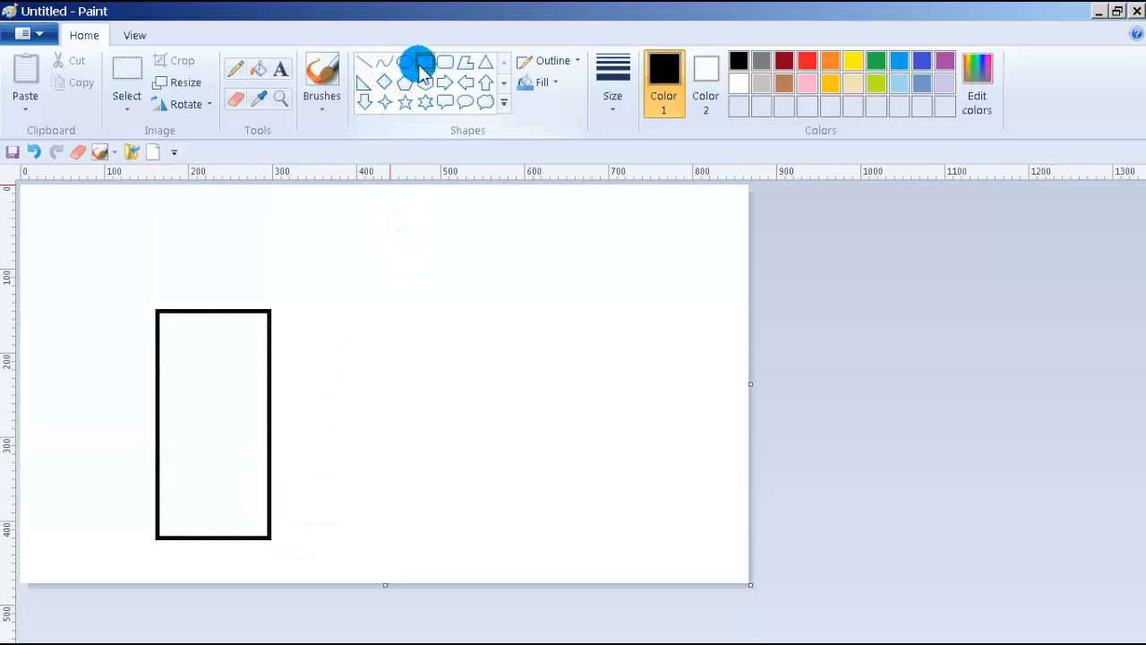
# Step: Draw a small rounded box inside the tall rectangle and mark out a text box in the upper box
pyautogui.click(445, 62)
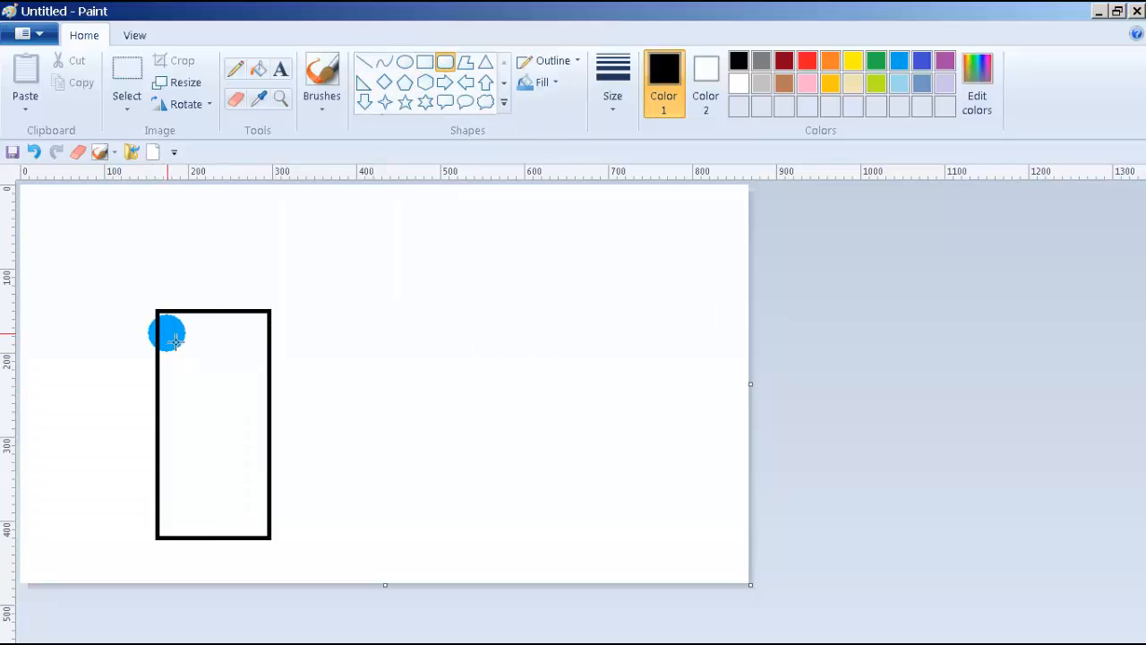
pyautogui.moveTo(167, 331); pyautogui.dragTo(212, 467)
pyautogui.click(348, 424)
pyautogui.click(281, 69)
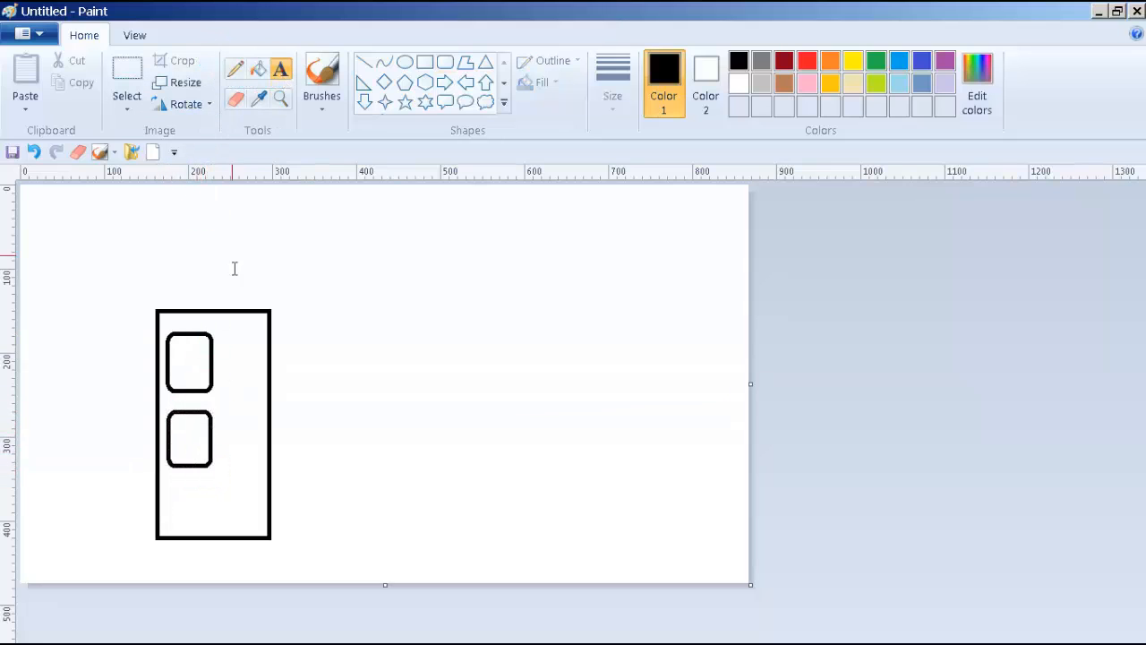
pyautogui.moveTo(188, 356); pyautogui.dragTo(364, 383)
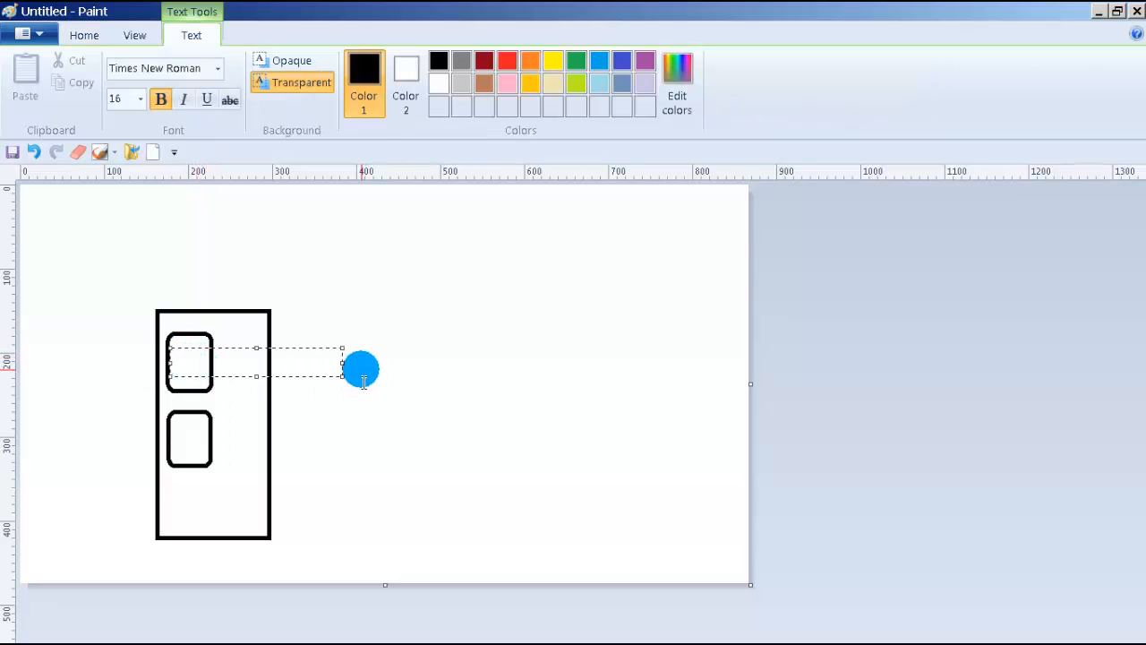
# Step: Label the upper small box 'vm 1' in bold, with the 1 under vm
pyautogui.write('vm  1')
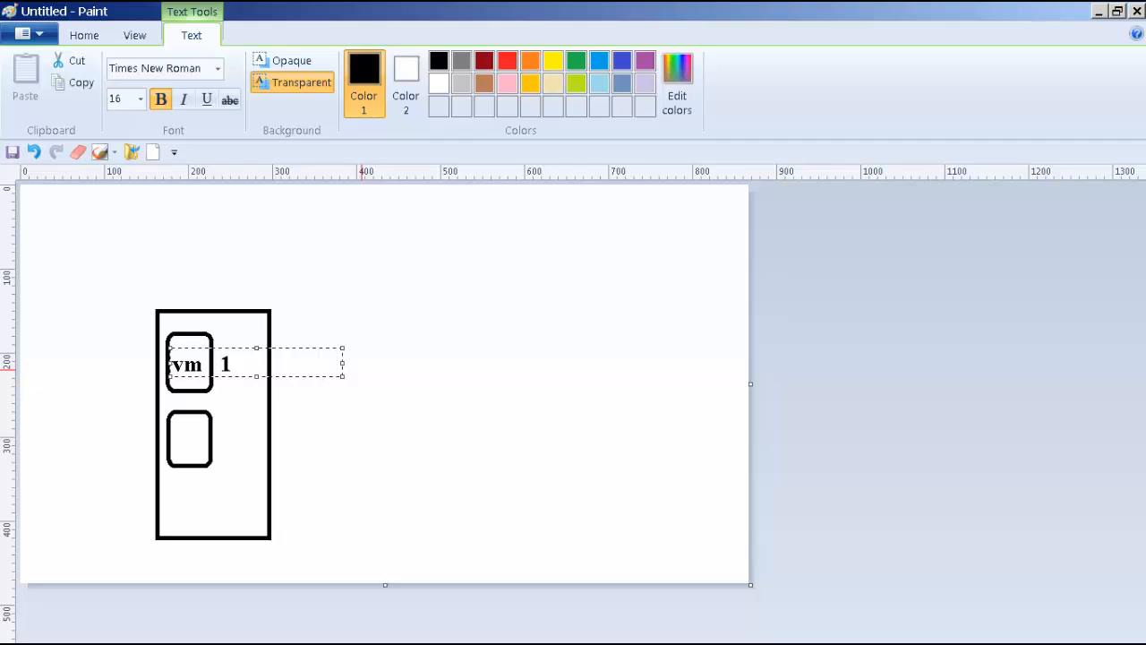
pyautogui.press('Return')
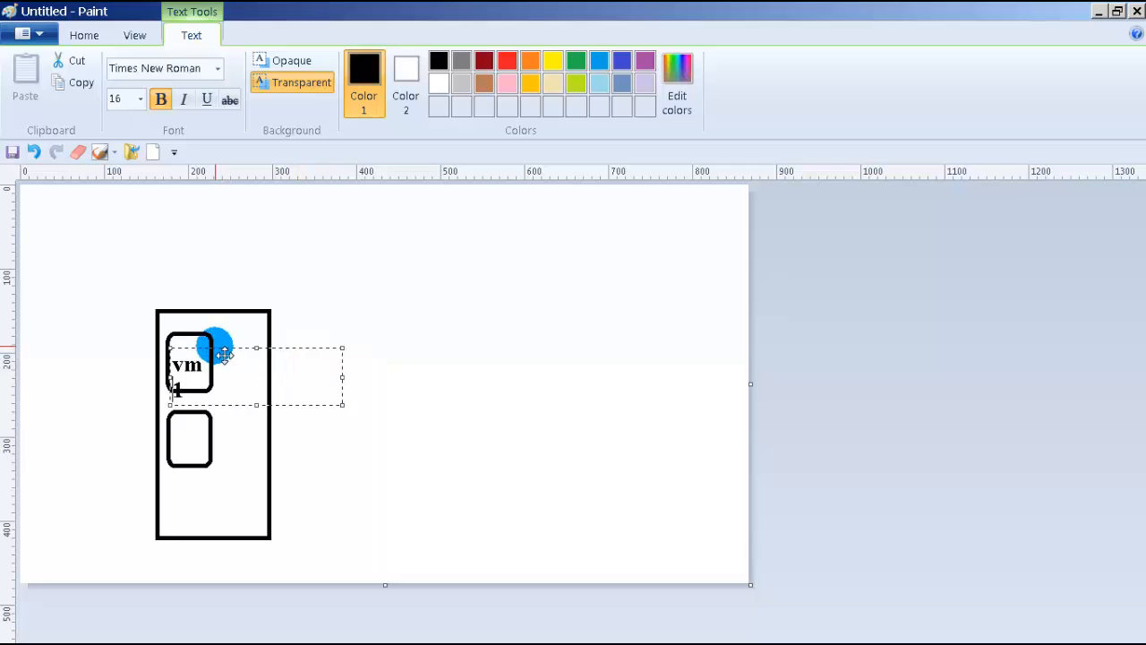
pyautogui.moveTo(217, 348); pyautogui.dragTo(215, 334)
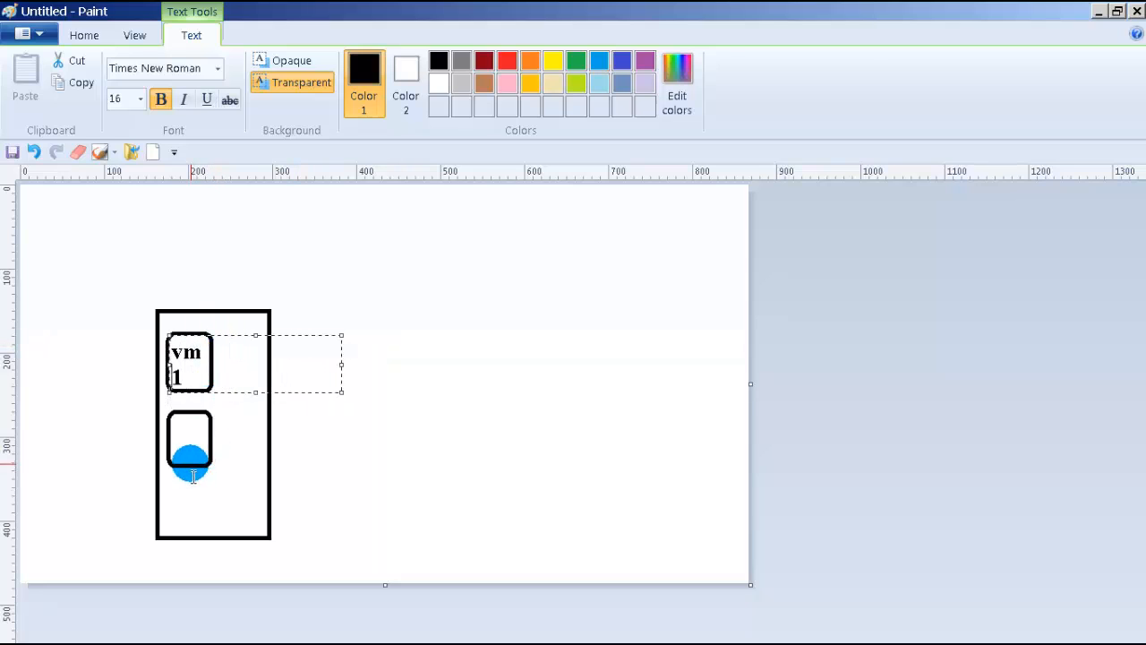
pyautogui.click(189, 443)
# Step: Label the lower small box 'vm 2' in bold, with the 2 under vm
pyautogui.moveTo(178, 420); pyautogui.dragTo(214, 470)
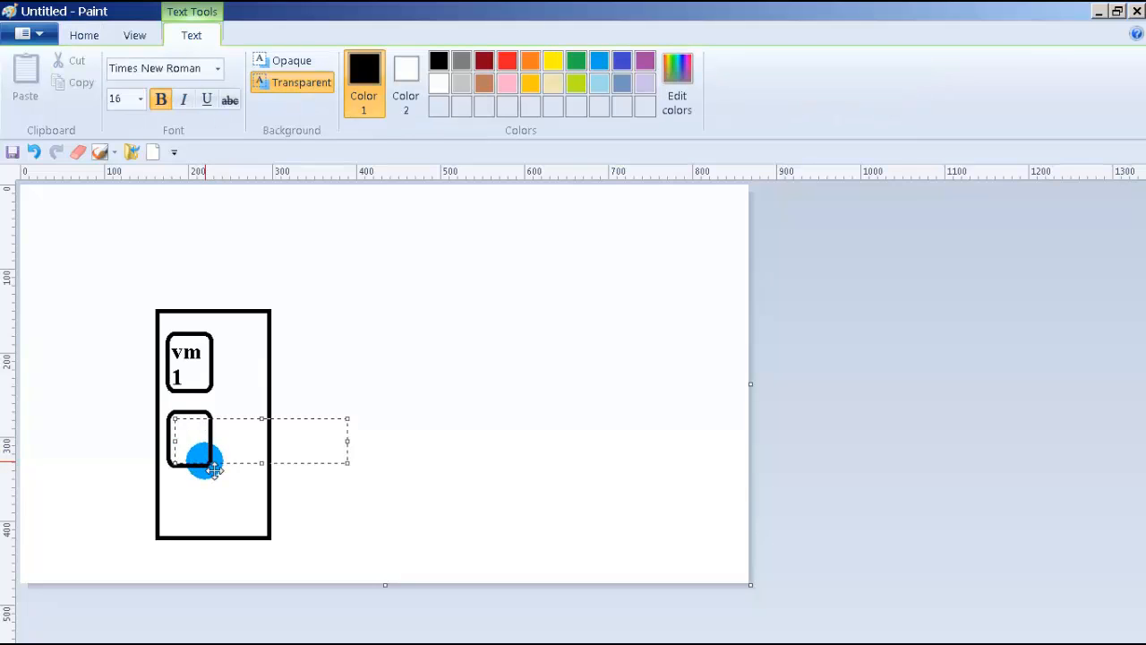
pyautogui.write('m')
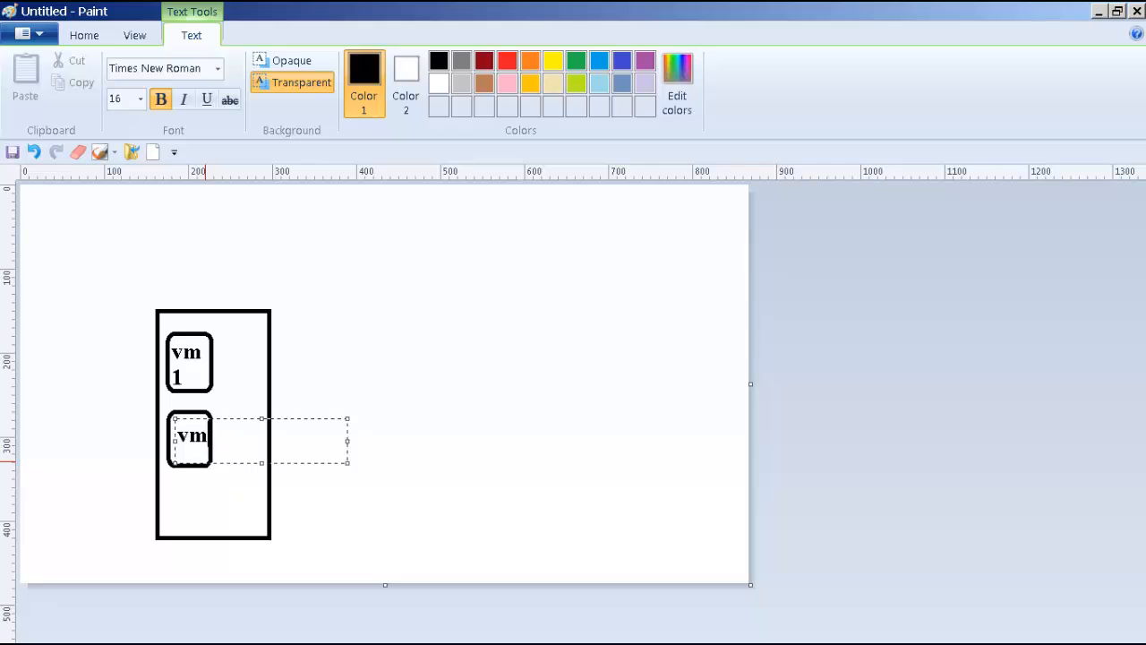
pyautogui.press('Return')
pyautogui.write('2')
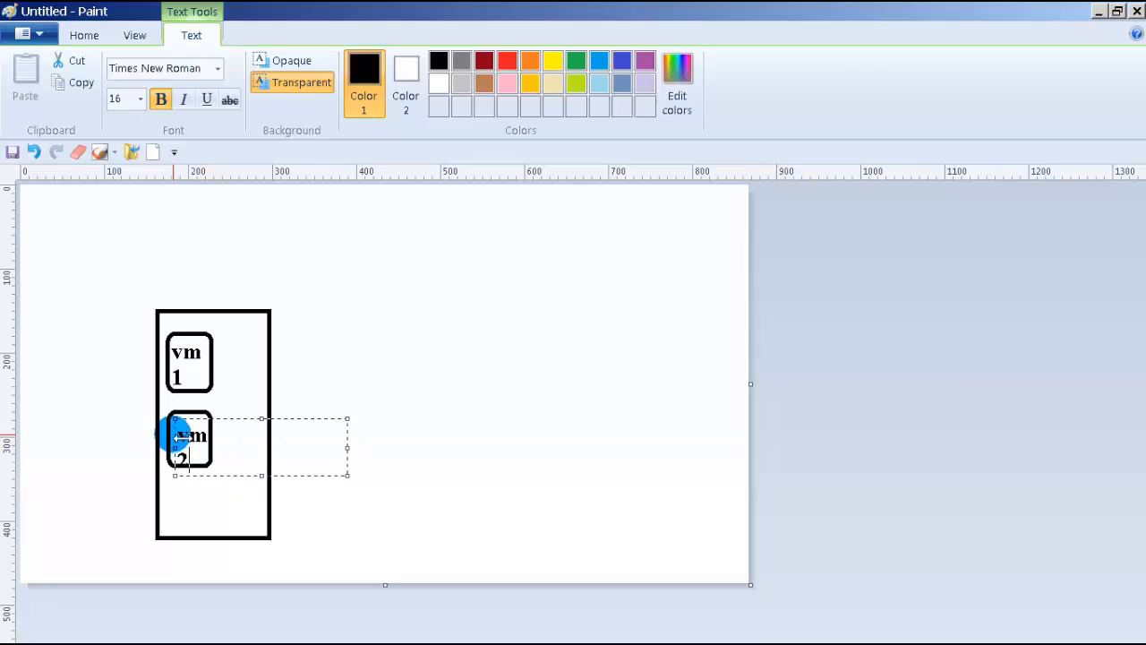
pyautogui.moveTo(180, 417); pyautogui.dragTo(188, 405)
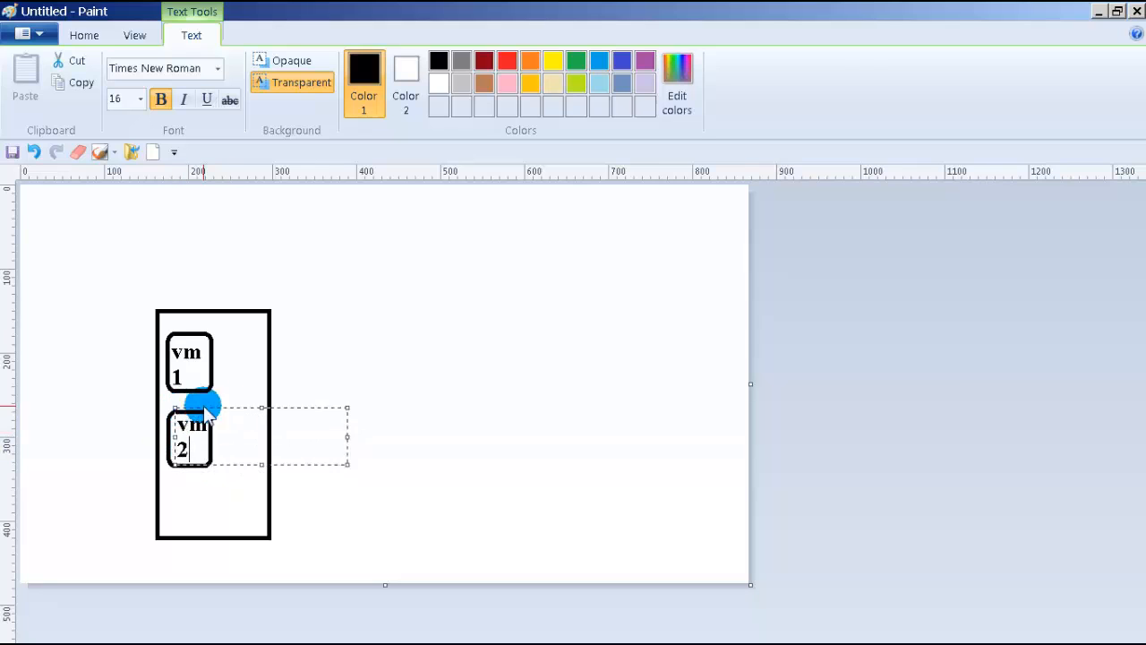
pyautogui.click(532, 421)
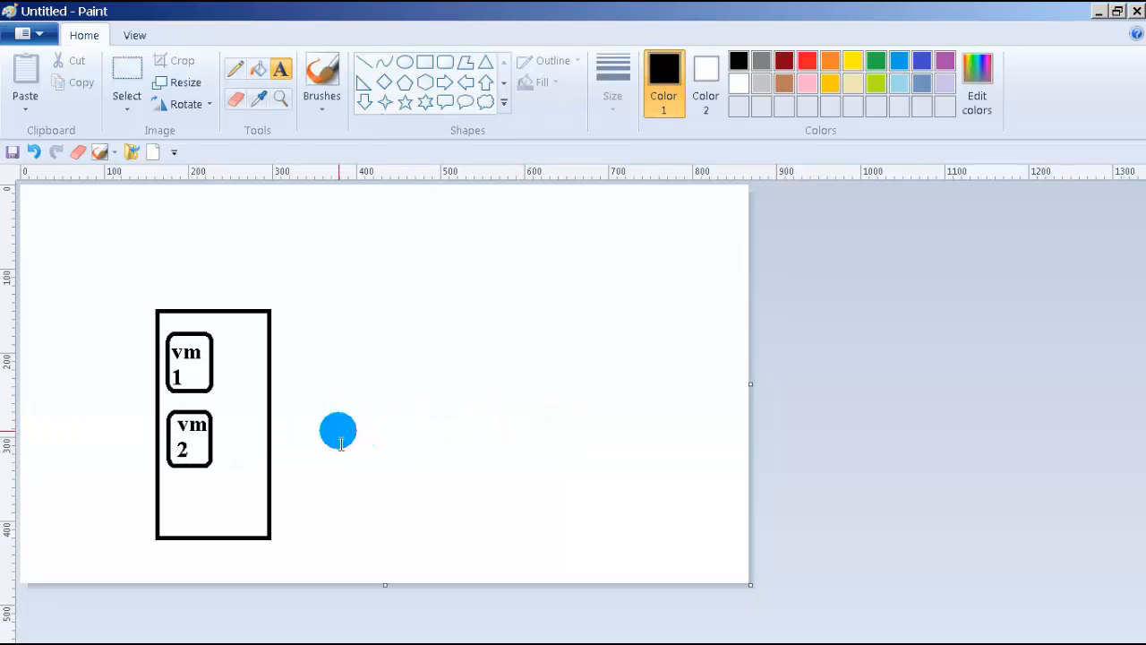
# Step: Draw a short black pencil line joining the vm 1 and vm 2 boxes
pyautogui.click(231, 72)
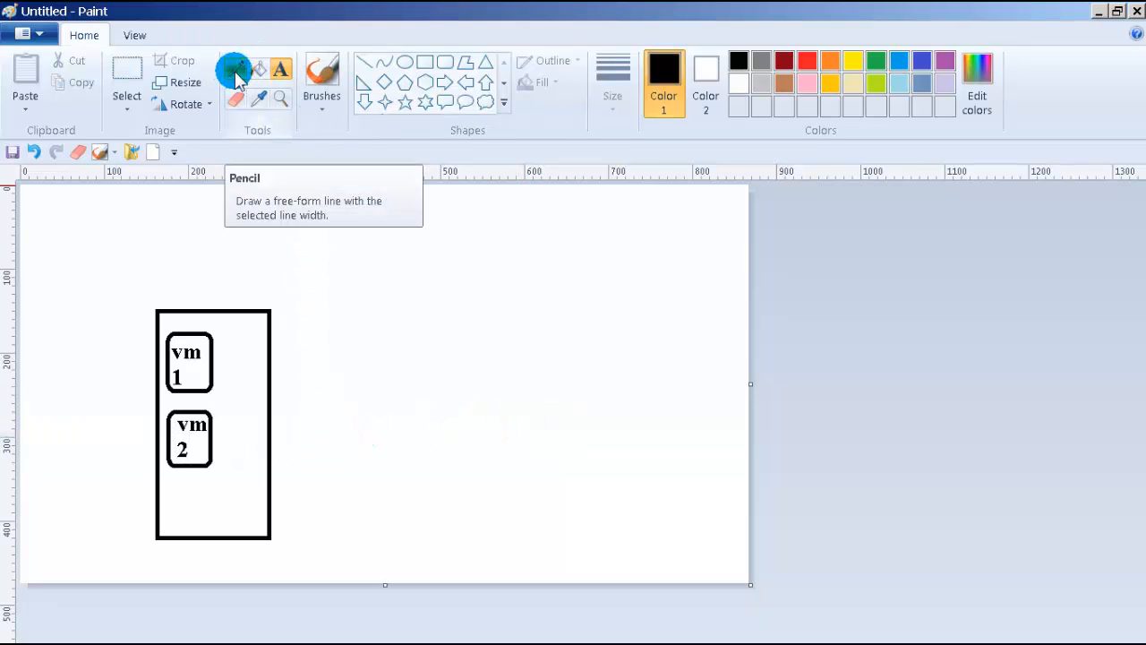
pyautogui.moveTo(191, 392); pyautogui.dragTo(185, 416)
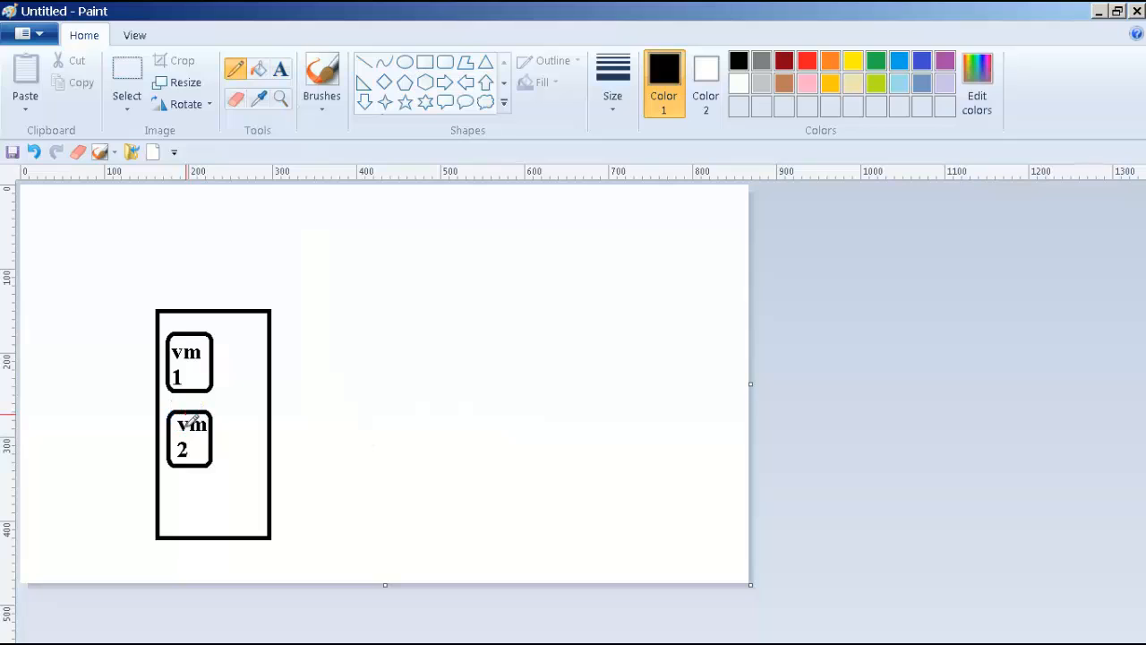
pyautogui.click(186, 402)
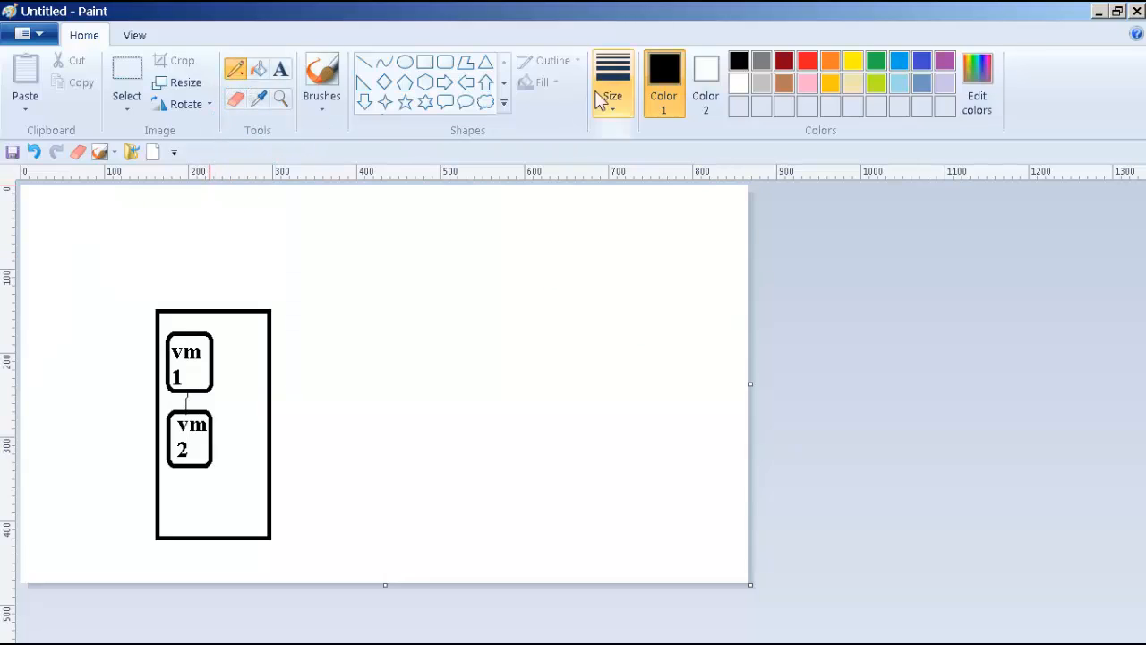
# Step: Draw a red curved link from vm 1 to vm 2, then minimize Paint
pyautogui.click(807, 60)
pyautogui.moveTo(213, 366)
pyautogui.mouseDown()
pyautogui.moveTo(232, 383)
pyautogui.moveTo(212, 457)
pyautogui.moveTo(253, 460)
pyautogui.moveTo(263, 397)
pyautogui.moveTo(206, 374)
pyautogui.mouseUp()
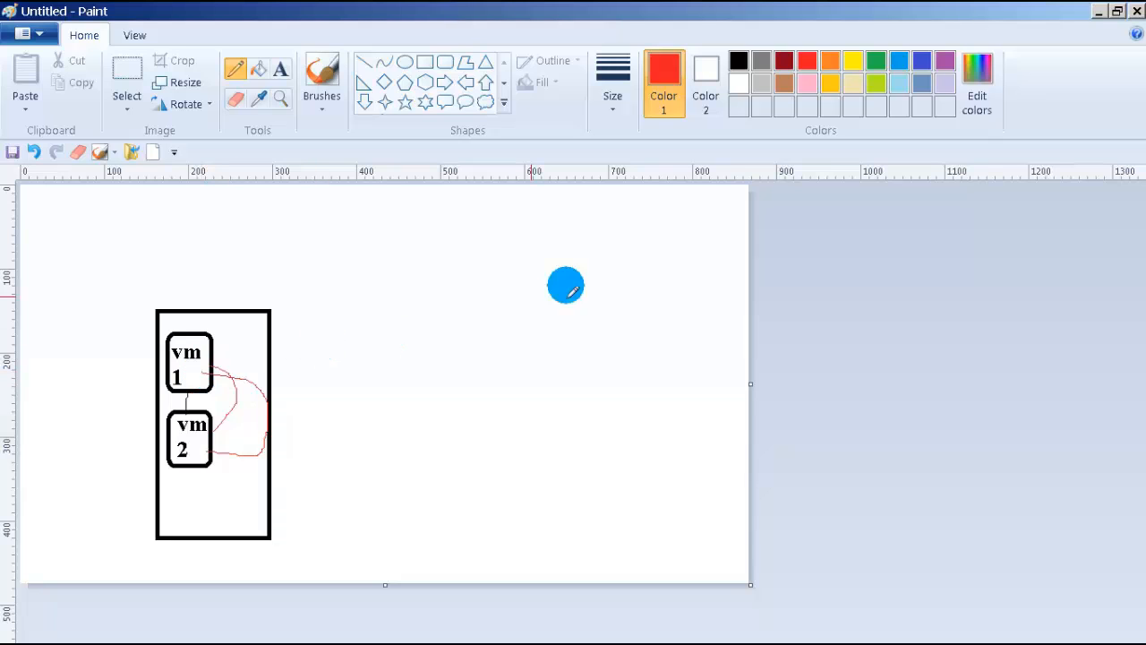
pyautogui.click(1097, 12)
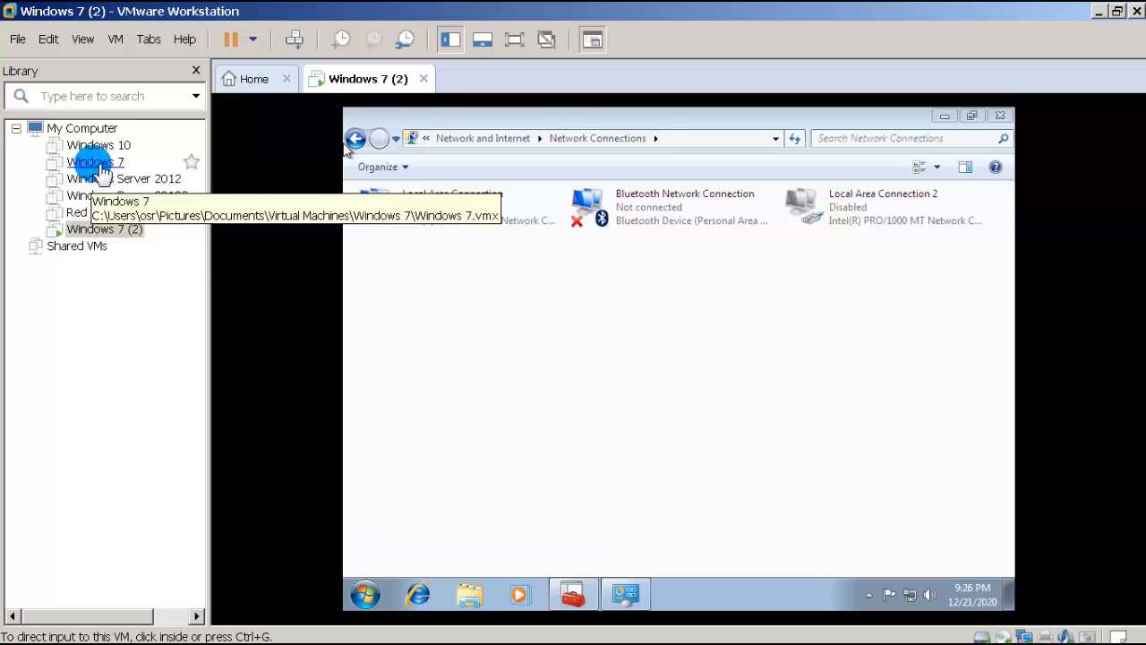
pyautogui.rightClick(132, 230)
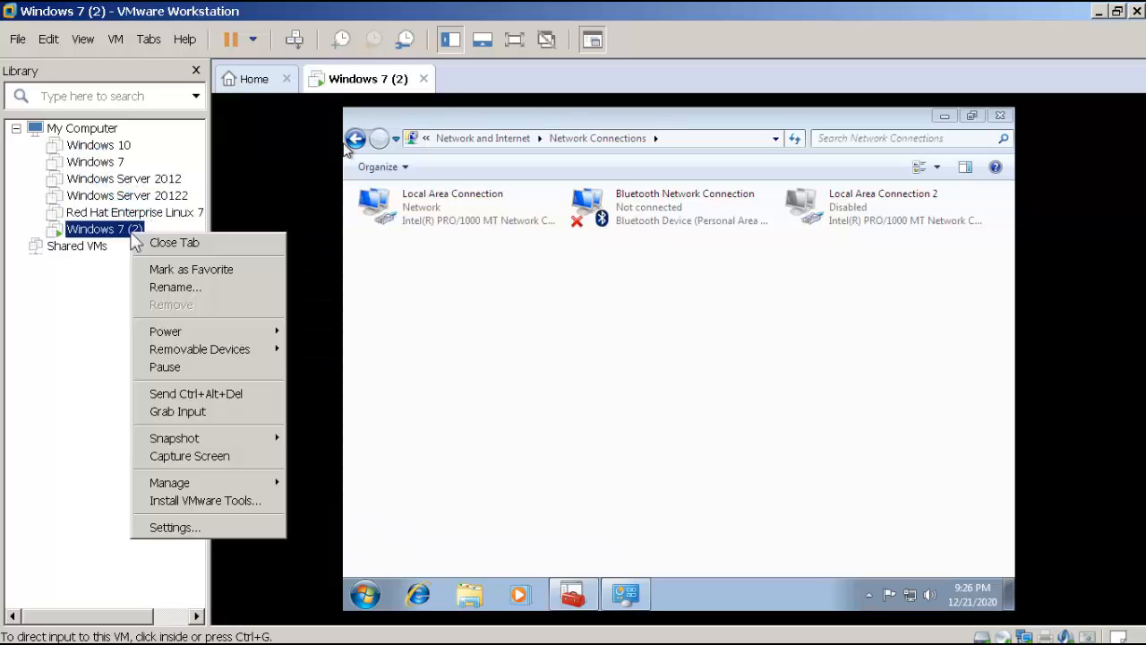
pyautogui.click(192, 526)
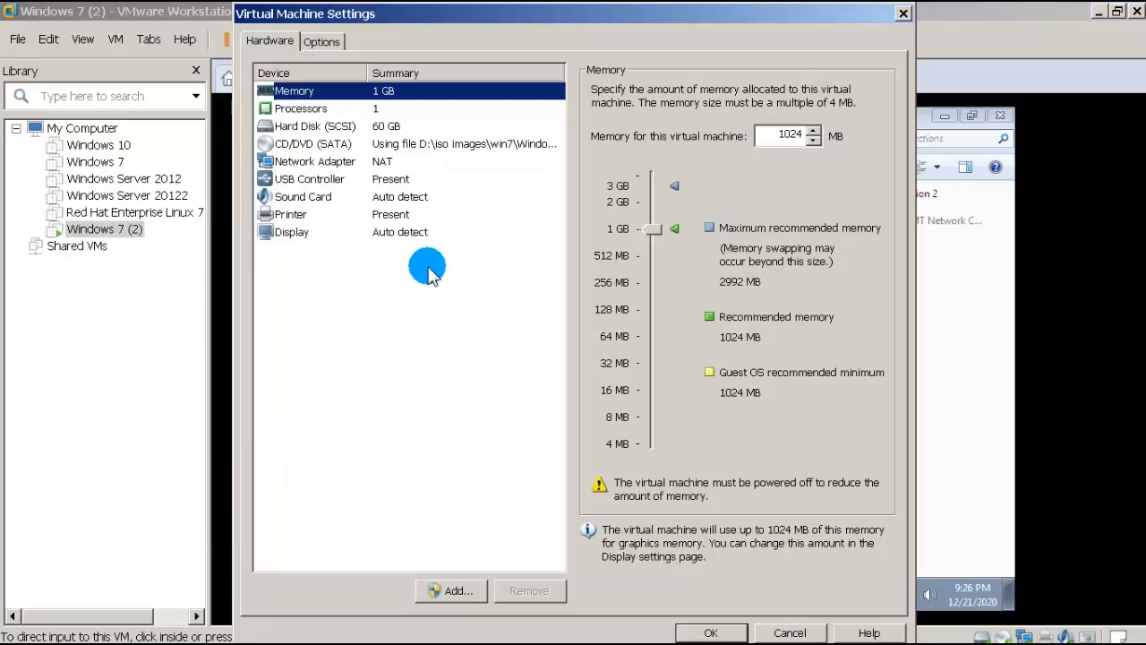
pyautogui.click(315, 161)
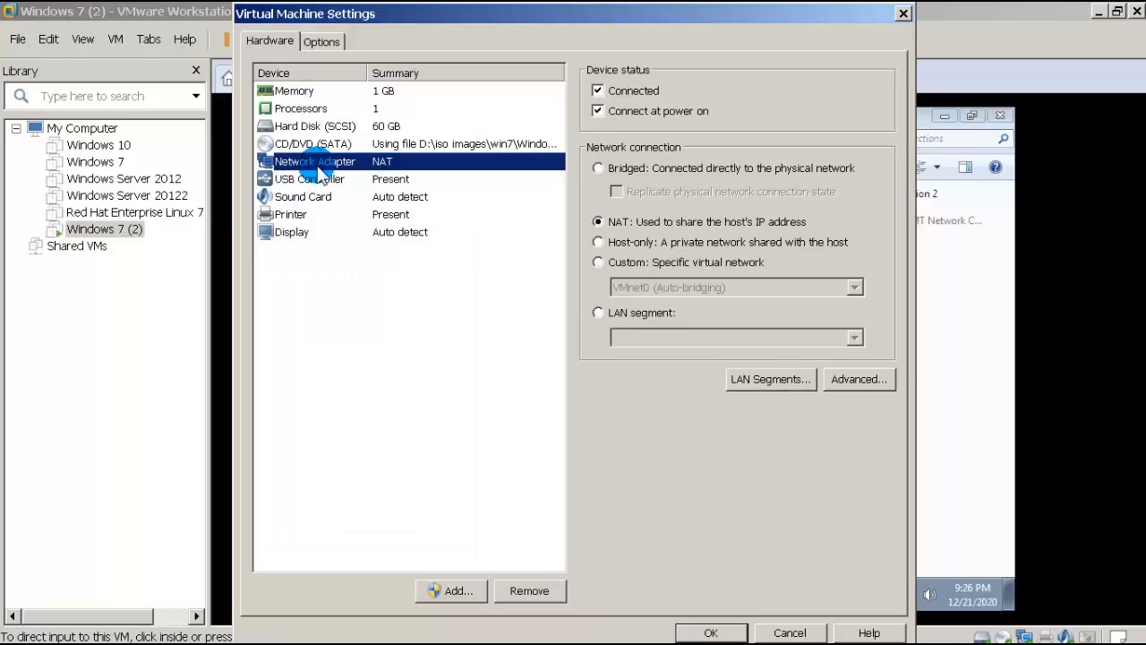
pyautogui.click(712, 632)
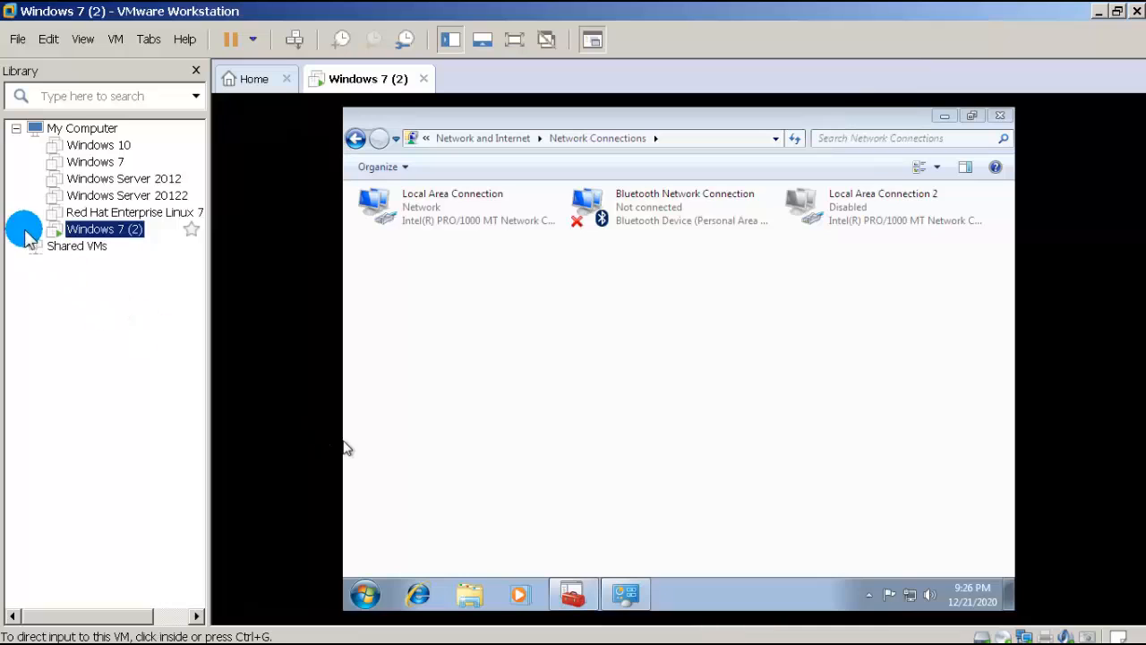
pyautogui.click(85, 163)
# Step: Open the Windows 10 VM's settings from the Library and view its NAT network adapter
pyautogui.rightClick(94, 170)
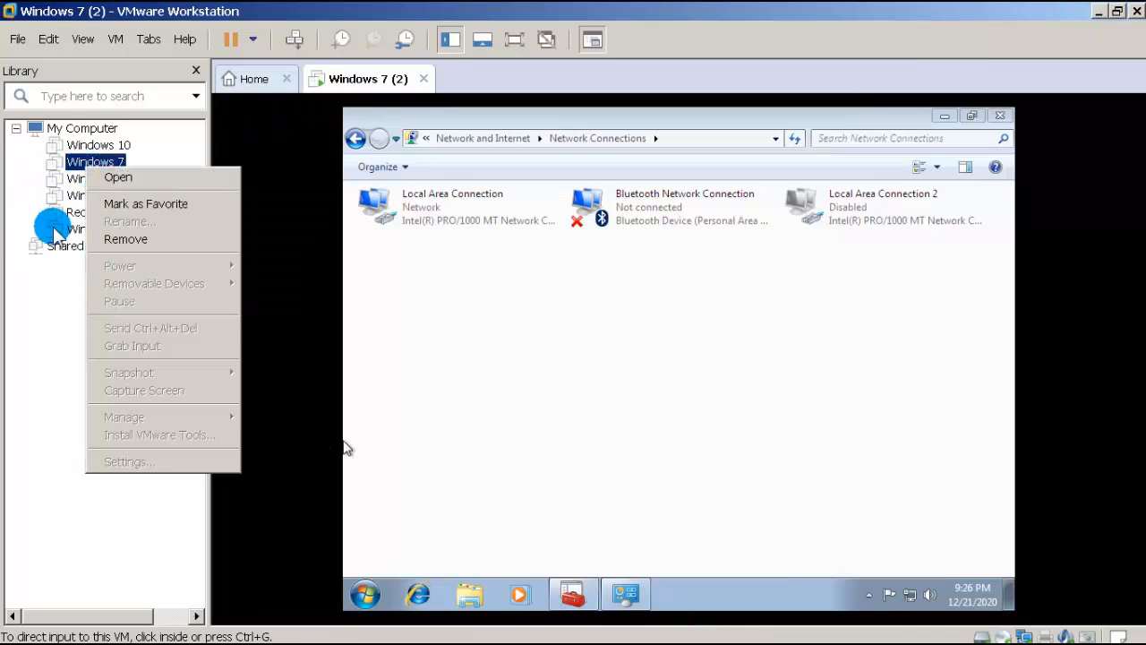
pyautogui.click(36, 332)
pyautogui.rightClick(111, 163)
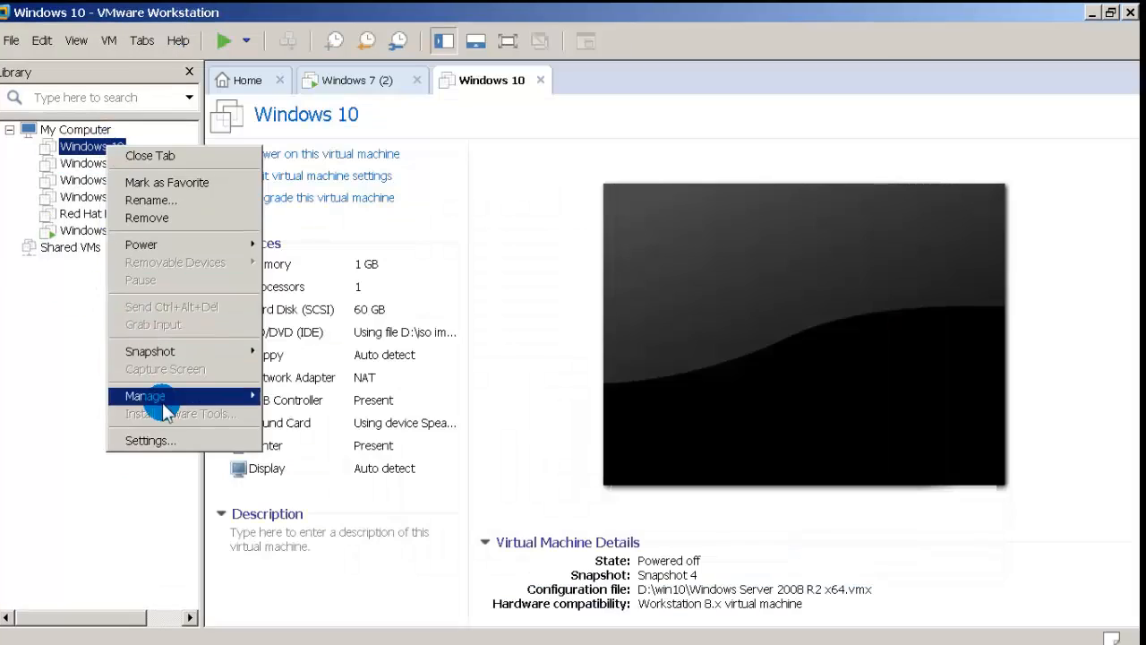
pyautogui.click(158, 440)
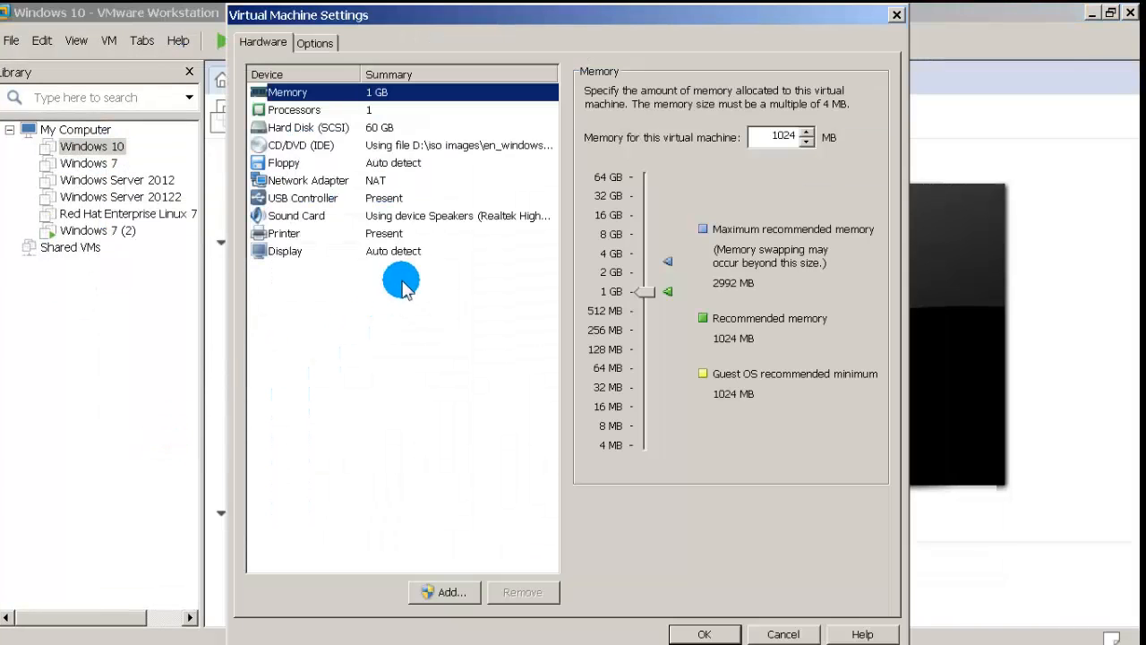
pyautogui.click(344, 181)
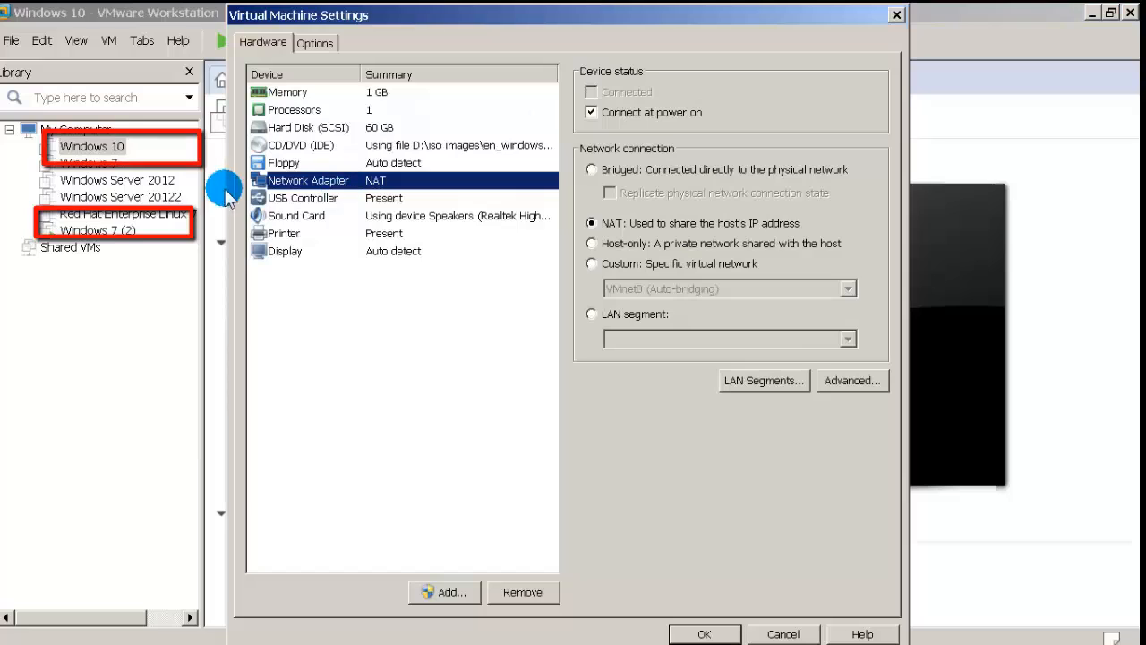
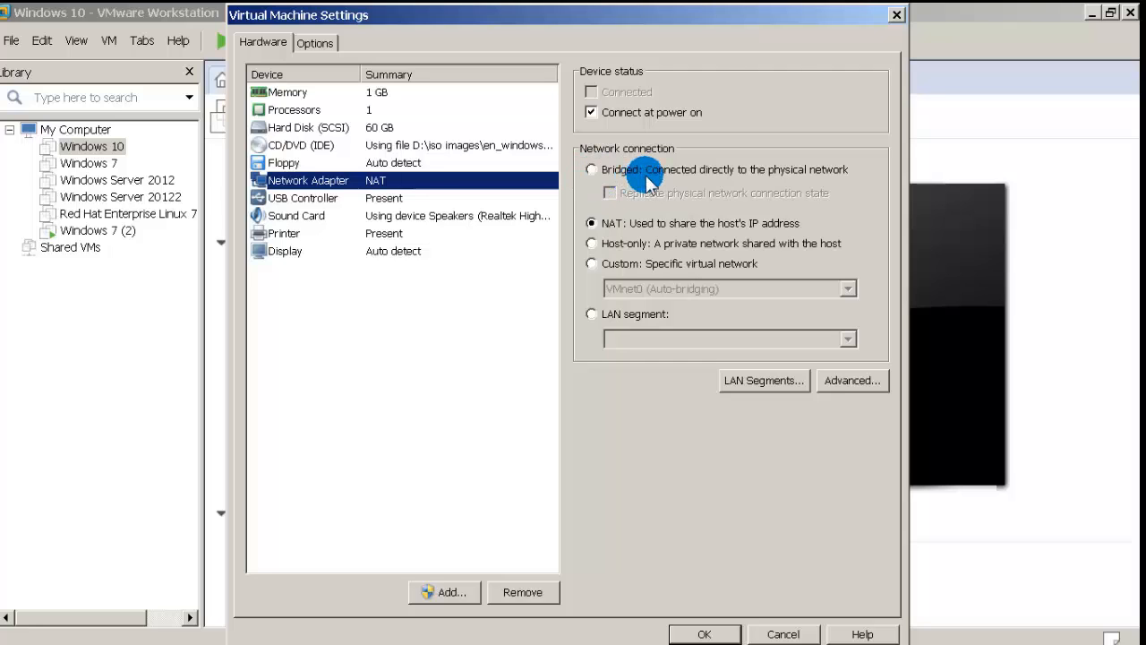
# Step: Cancel the Windows 10 settings without changes and return to the Paint diagram
pyautogui.click(780, 633)
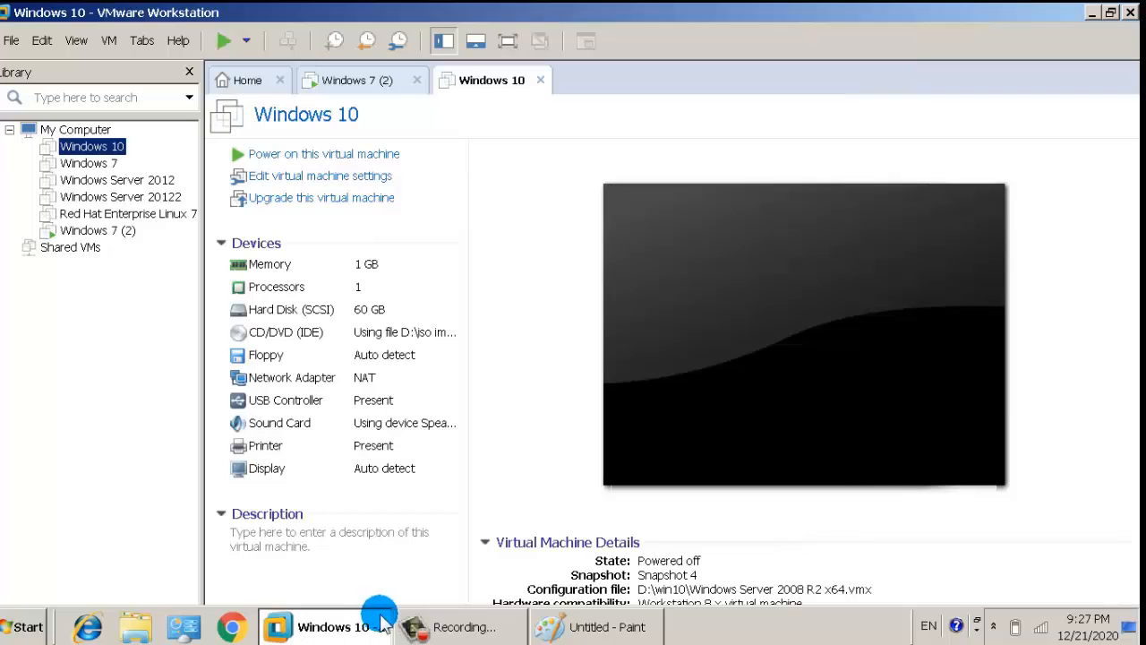
pyautogui.click(550, 626)
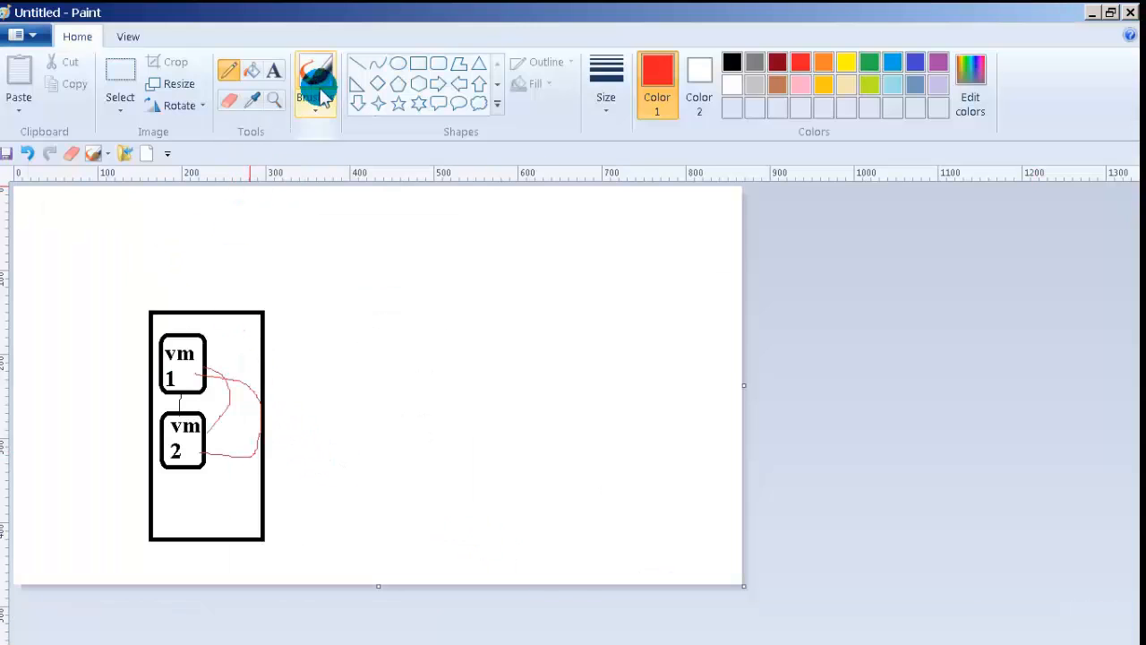
# Step: Draw a red rectangle to the right of the VM box
pyautogui.click(418, 63)
pyautogui.click(353, 320)
pyautogui.click(439, 63)
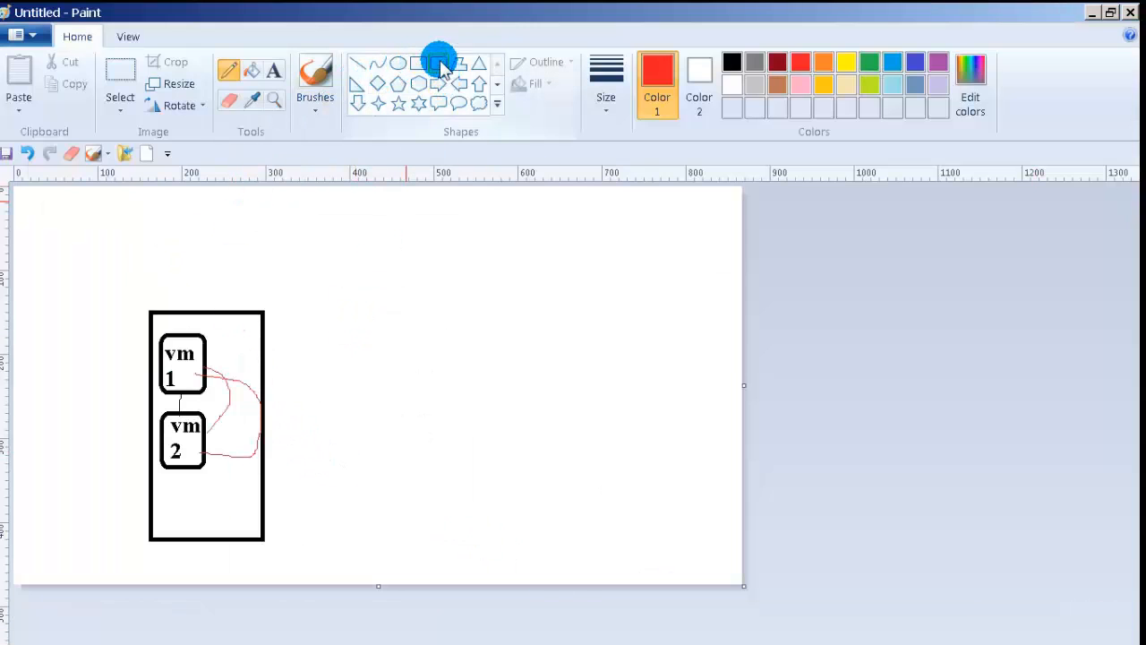
pyautogui.click(417, 63)
pyautogui.click(333, 322)
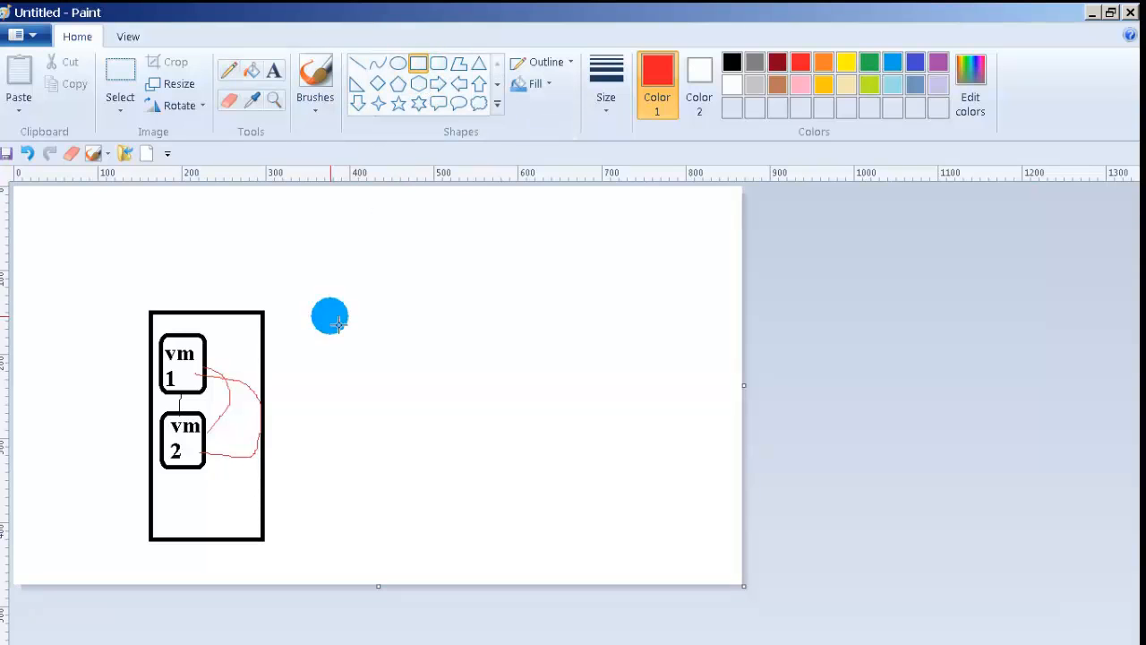
pyautogui.moveTo(330, 316); pyautogui.dragTo(561, 363)
pyautogui.click(616, 328)
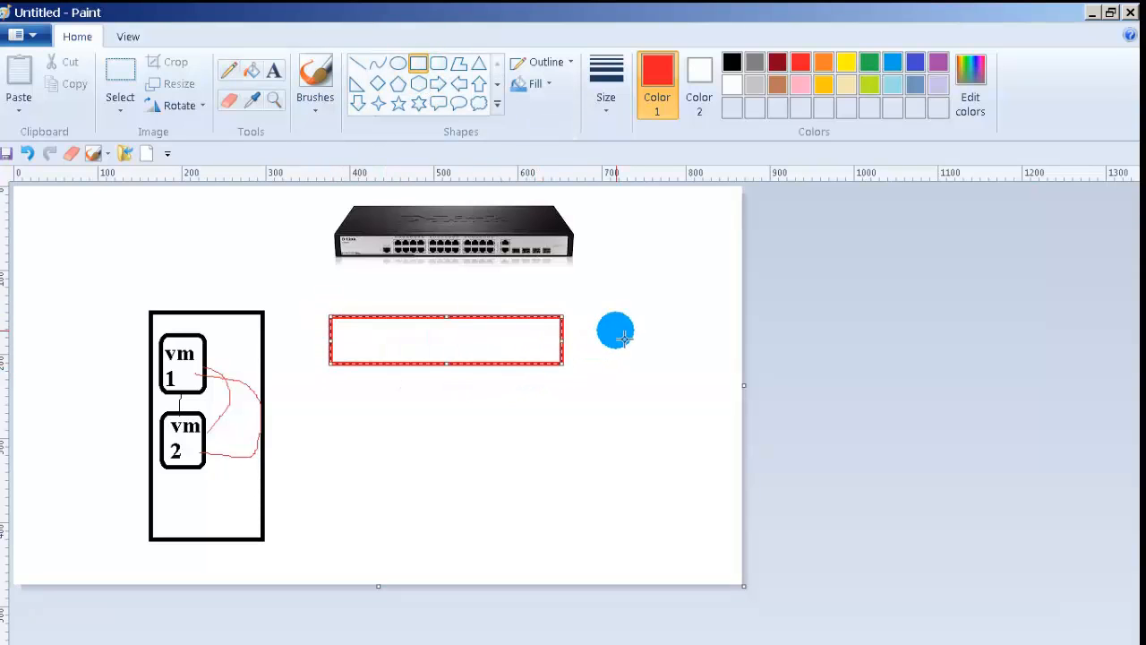
# Step: Add the bold label 'switch' inside the red box
pyautogui.click(272, 71)
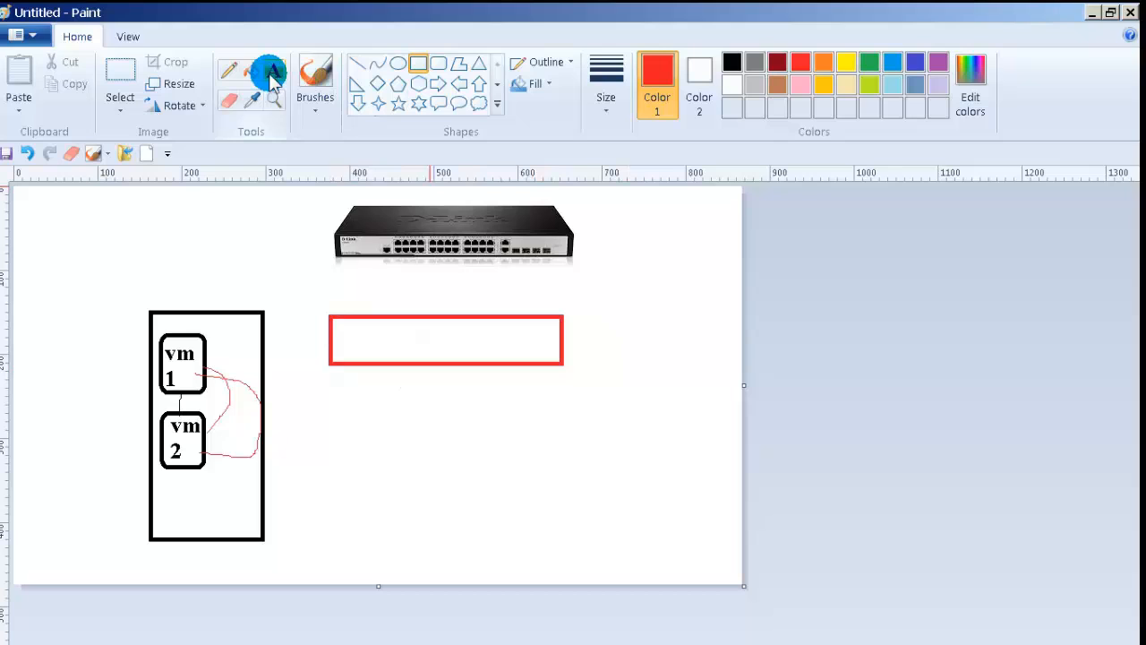
pyautogui.click(352, 340)
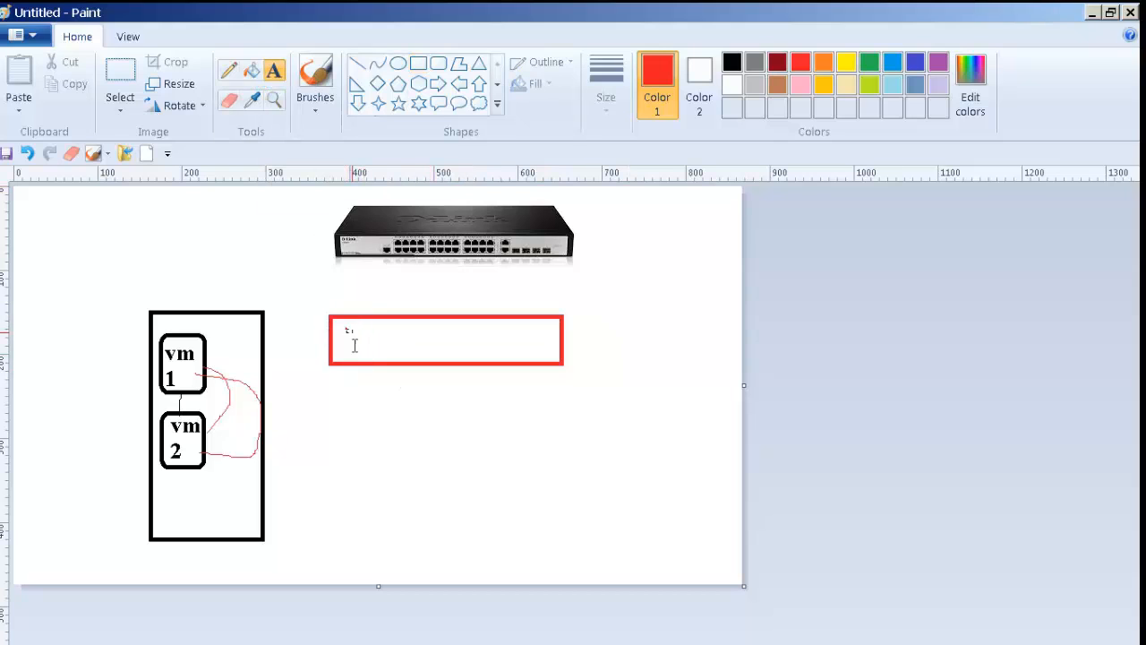
pyautogui.moveTo(344, 327); pyautogui.dragTo(547, 353)
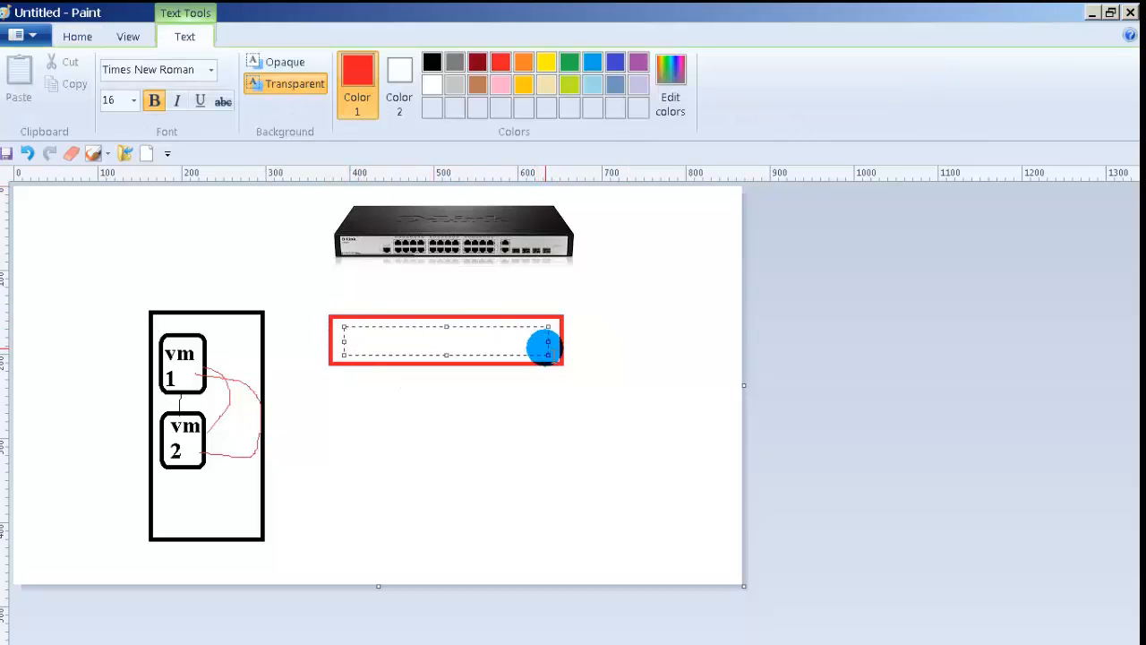
pyautogui.write('switch')
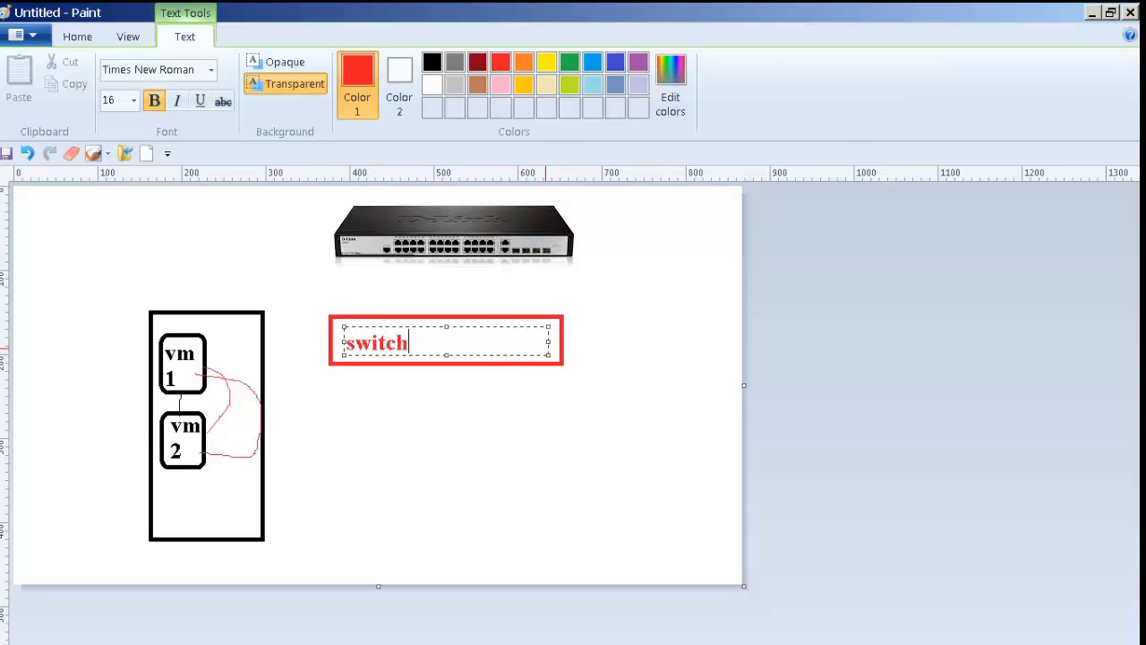
pyautogui.click(466, 276)
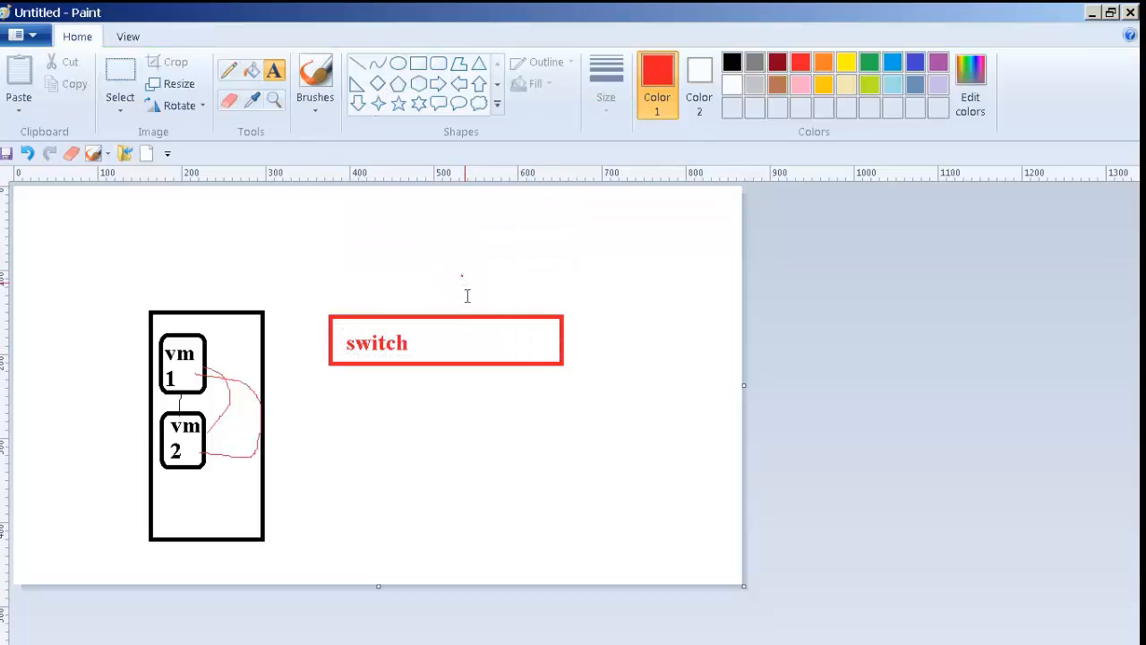
pyautogui.click(355, 105)
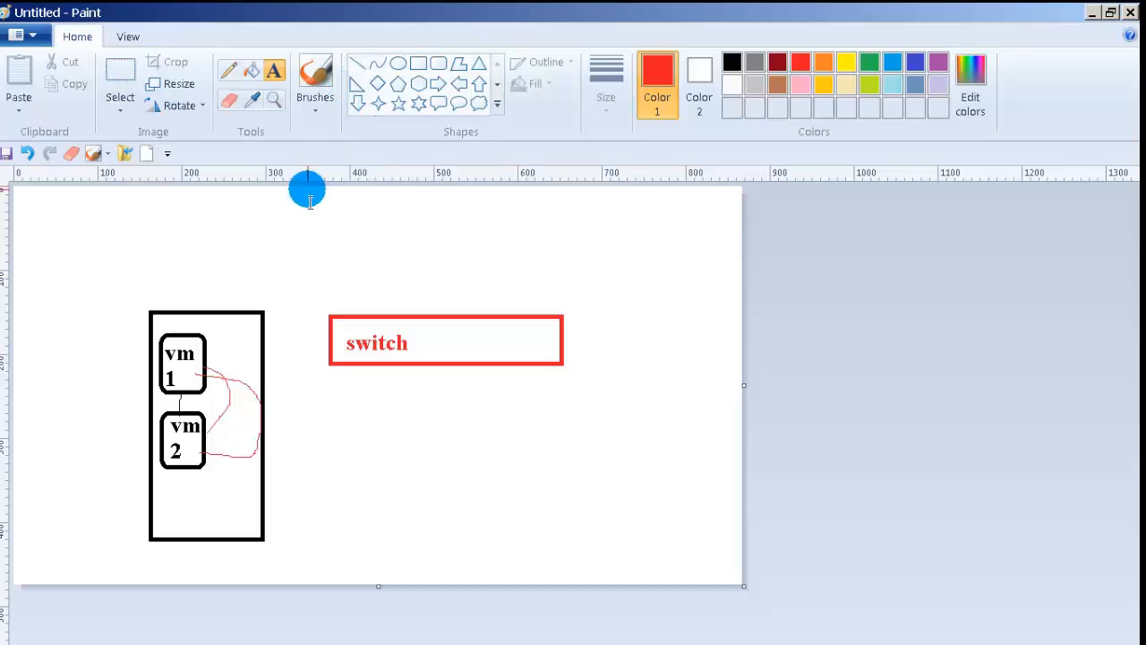
# Step: Circle vm1 in green and draw a green line from it to the switch box
pyautogui.click(229, 71)
pyautogui.click(868, 71)
pyautogui.click(176, 421)
pyautogui.moveTo(169, 313)
pyautogui.mouseDown()
pyautogui.moveTo(215, 332)
pyautogui.moveTo(222, 383)
pyautogui.moveTo(140, 389)
pyautogui.moveTo(146, 323)
pyautogui.moveTo(169, 313)
pyautogui.mouseUp()
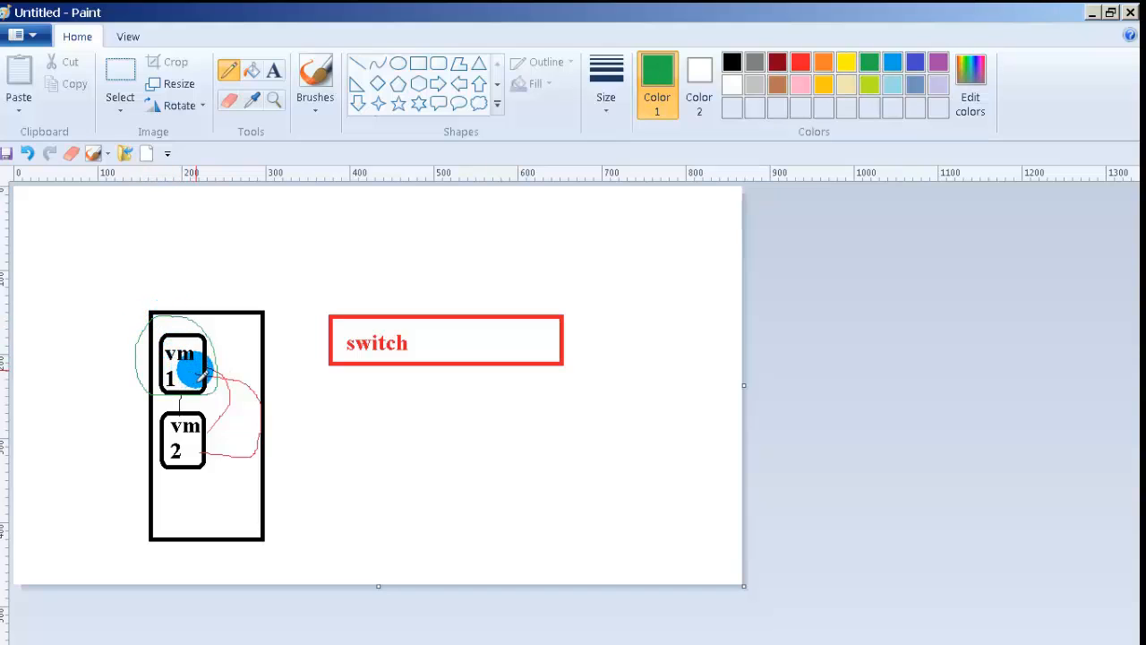
pyautogui.click(359, 66)
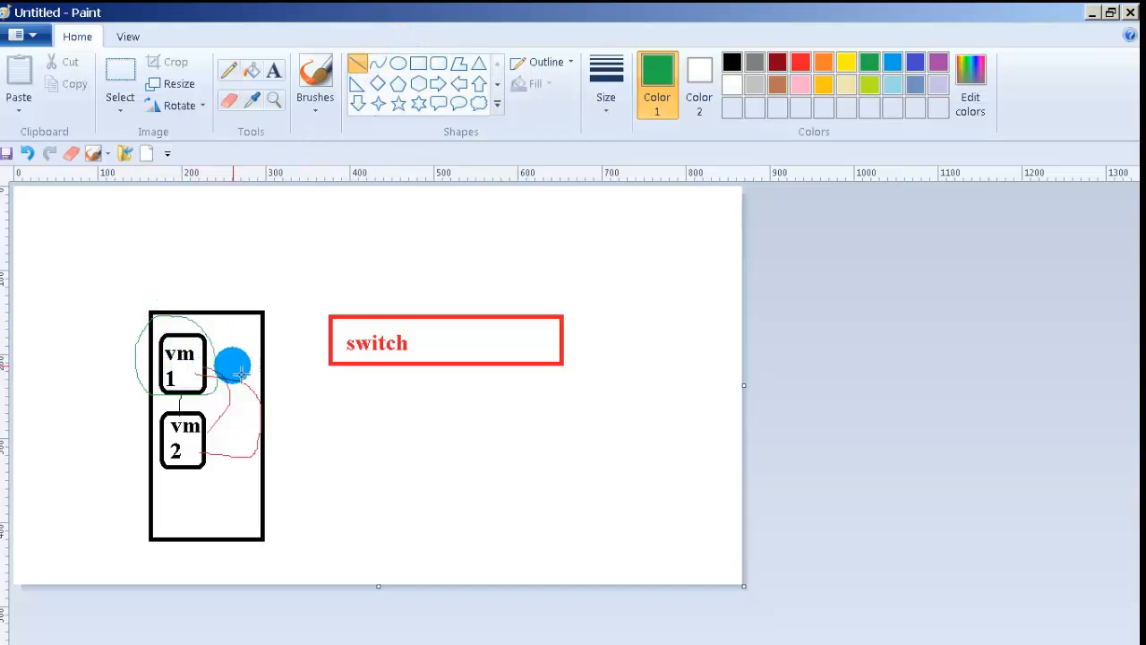
pyautogui.moveTo(209, 365); pyautogui.dragTo(328, 343)
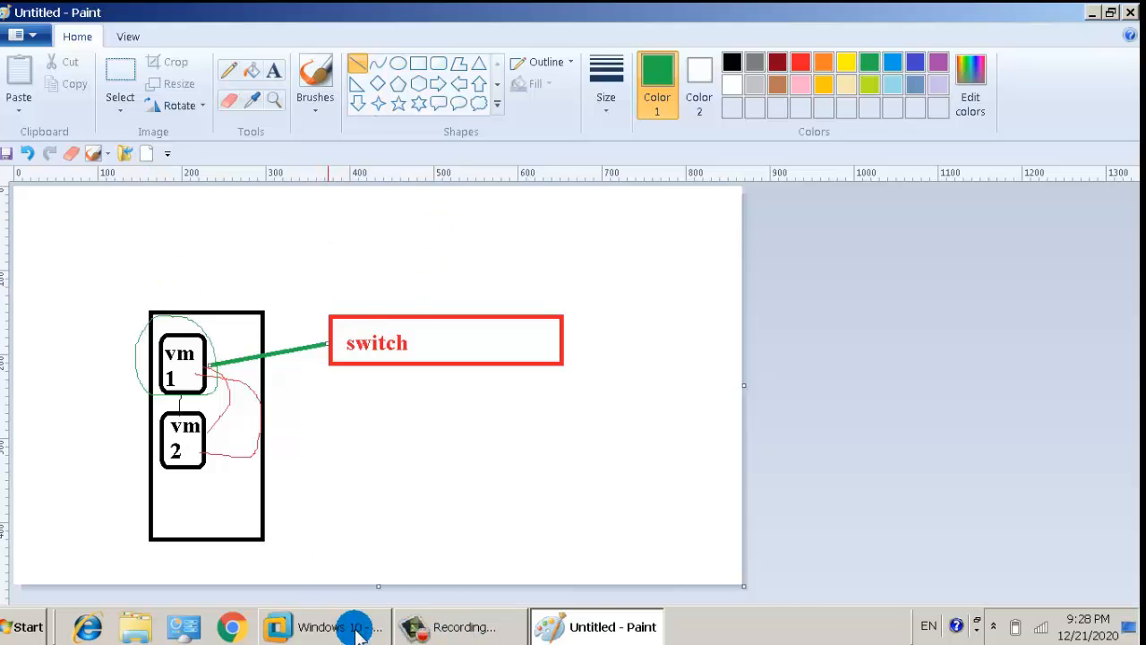
pyautogui.click(358, 631)
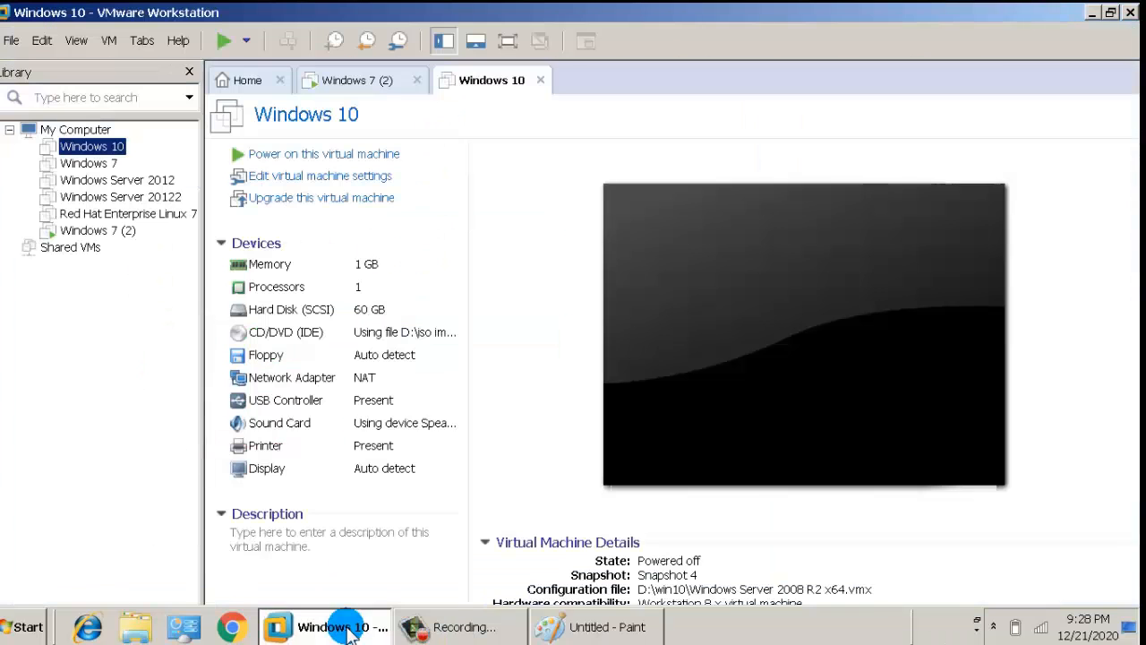
# Step: Open Windows 7 (2)'s settings and view its Network Adapter set to NAT
pyautogui.rightClick(96, 230)
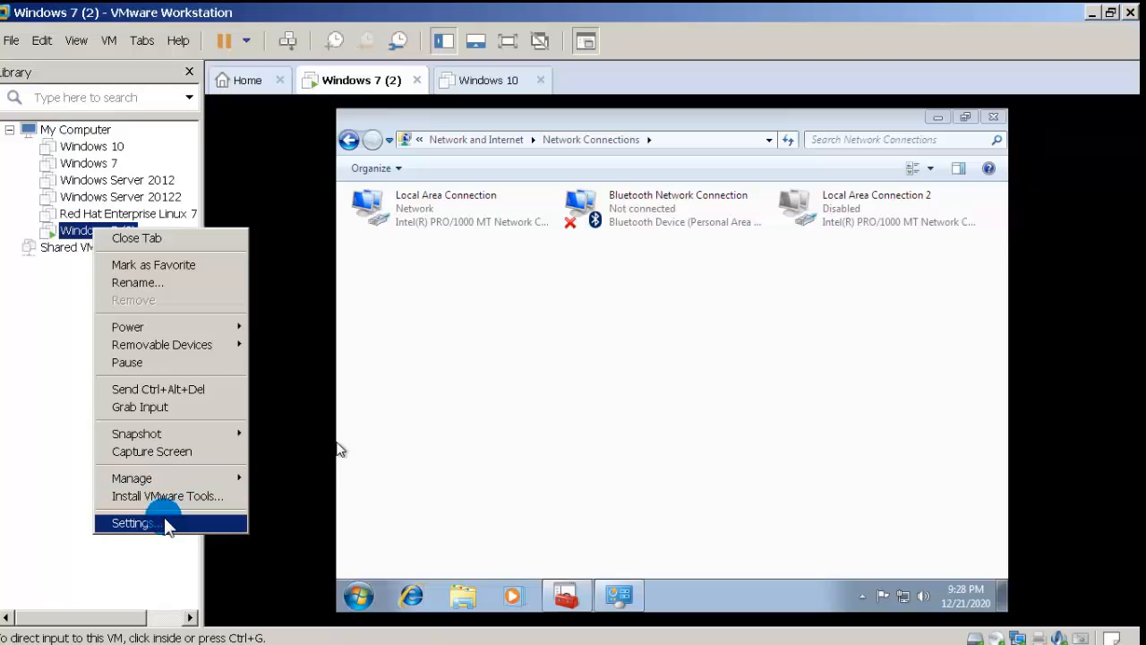
pyautogui.click(168, 522)
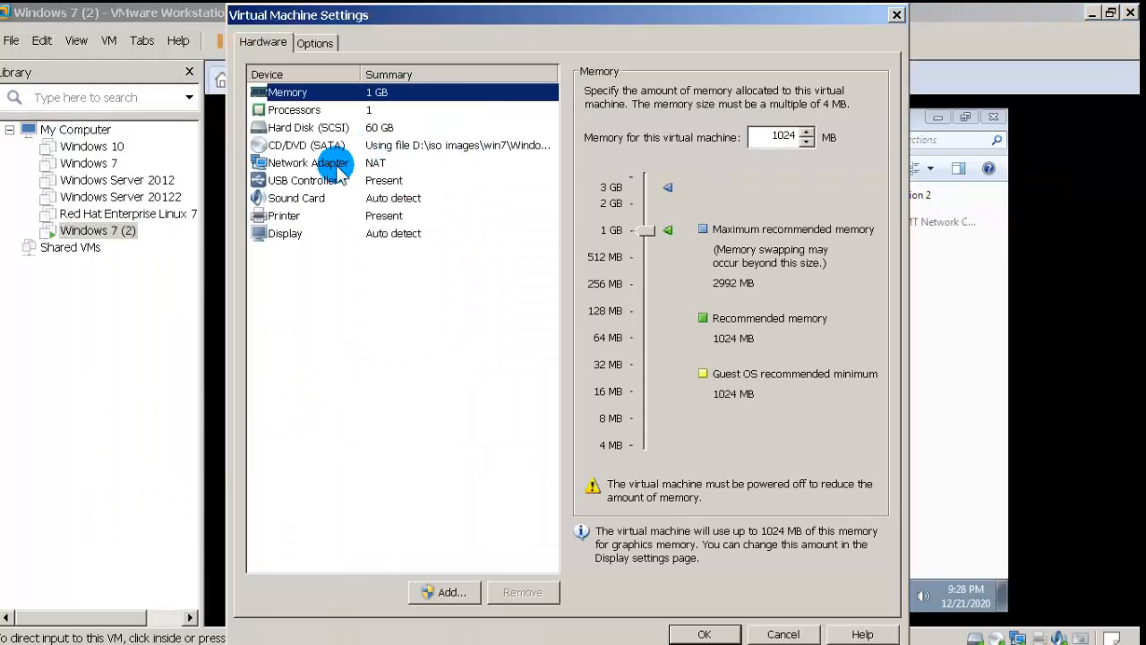
pyautogui.click(336, 165)
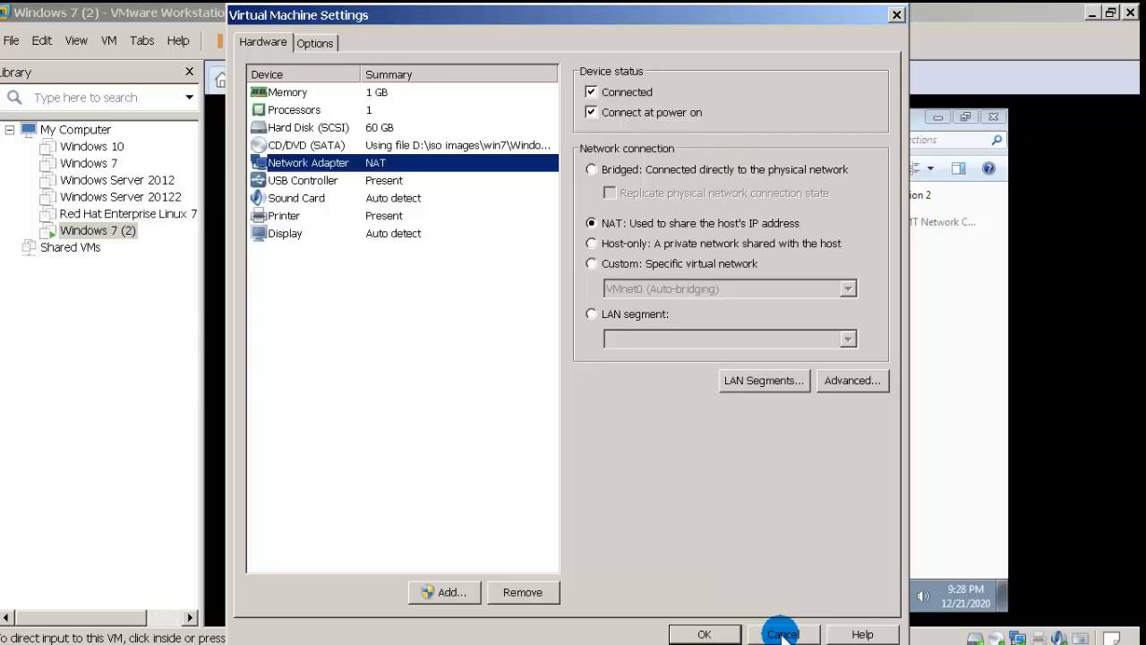
pyautogui.write('ged')
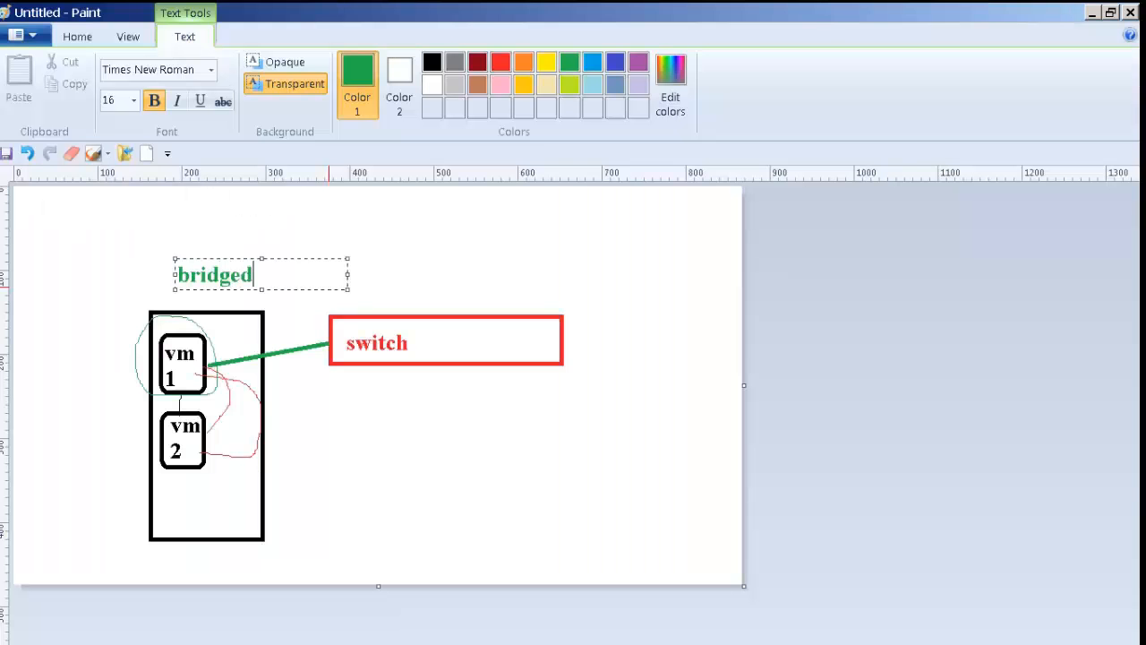
# Step: Circle the 'bridged' label in green and draw four green boxes below the switch
pyautogui.click(217, 238)
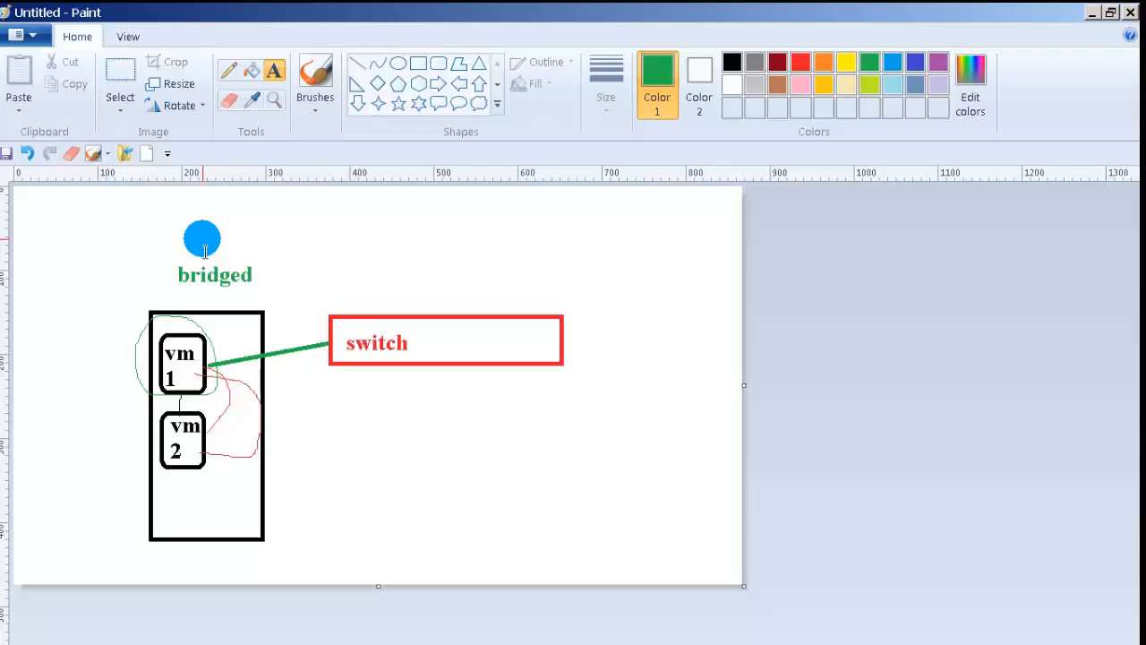
pyautogui.click(231, 74)
pyautogui.moveTo(232, 301)
pyautogui.mouseDown()
pyautogui.moveTo(171, 295)
pyautogui.moveTo(182, 258)
pyautogui.moveTo(250, 256)
pyautogui.moveTo(262, 286)
pyautogui.mouseUp()
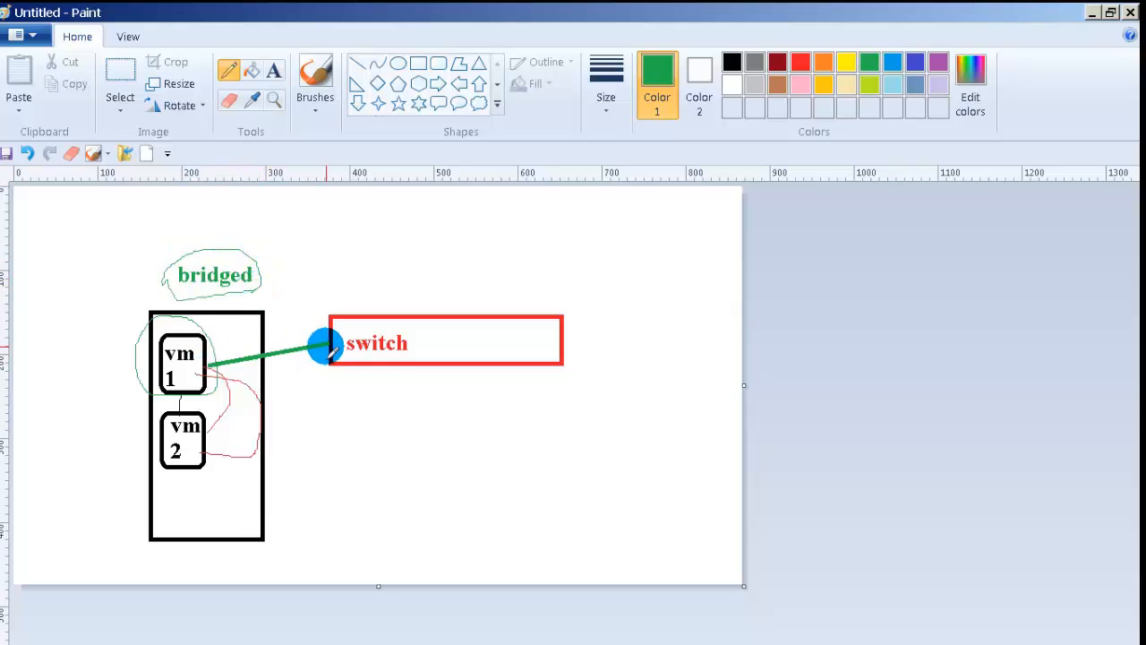
pyautogui.click(417, 62)
pyautogui.moveTo(368, 409); pyautogui.dragTo(401, 462)
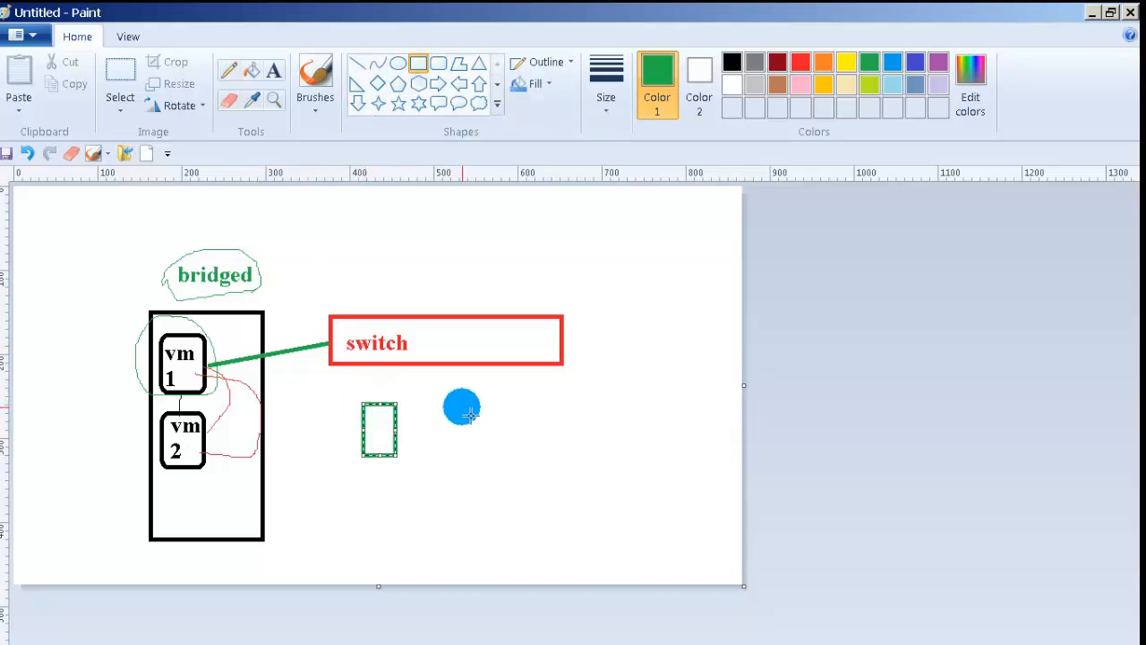
pyautogui.moveTo(466, 407); pyautogui.dragTo(496, 459)
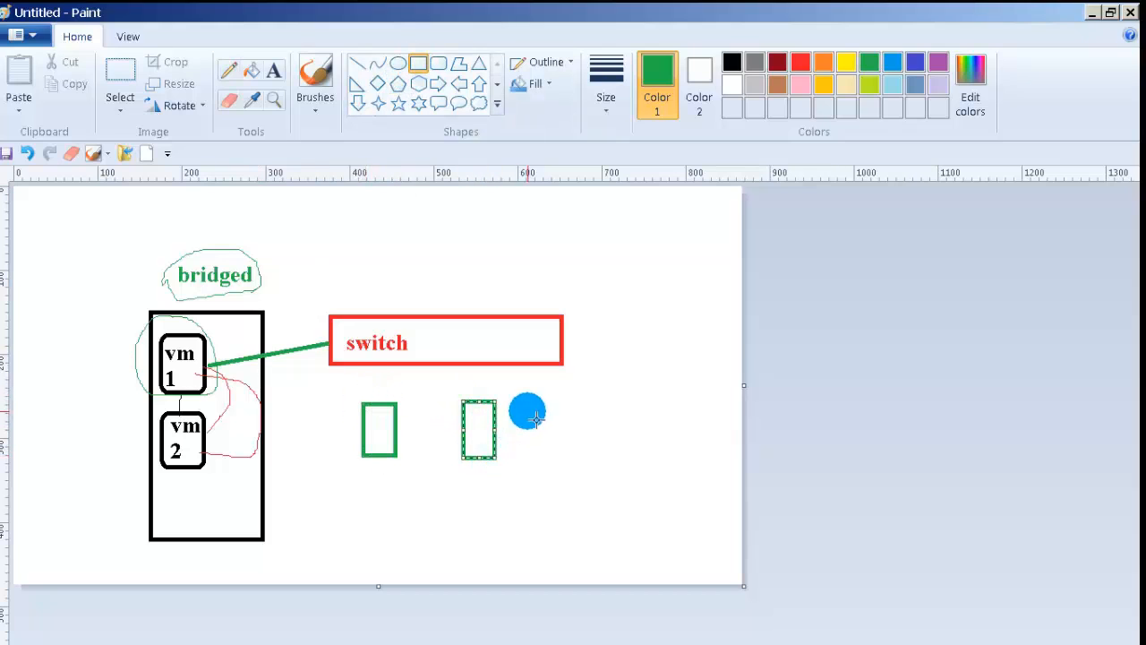
pyautogui.moveTo(531, 400); pyautogui.dragTo(565, 456)
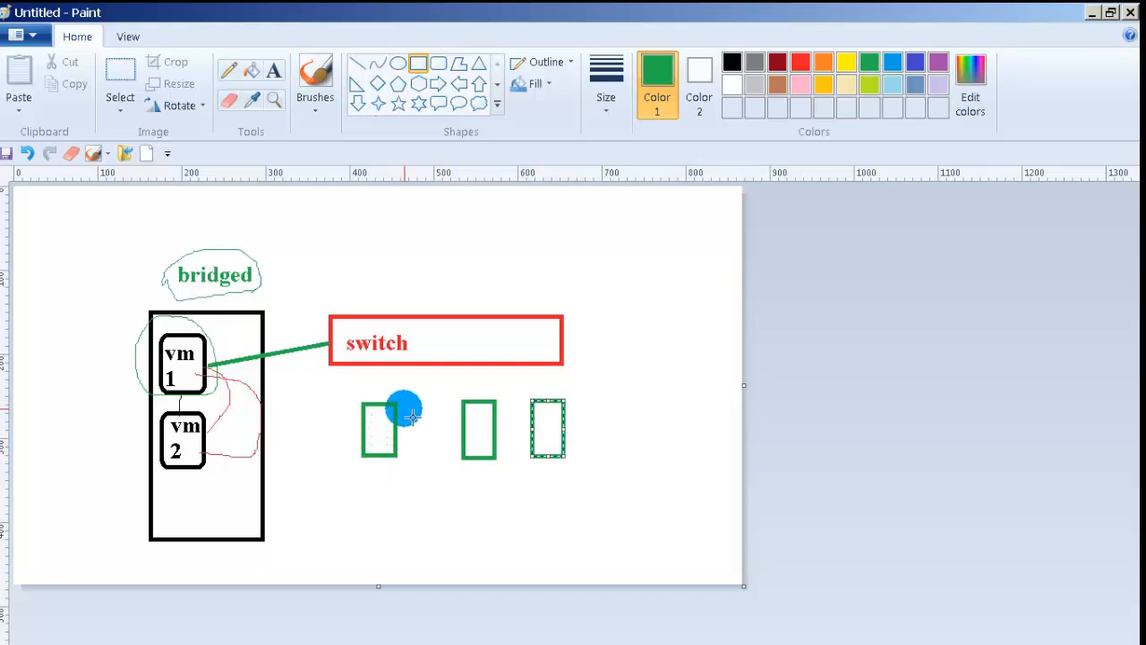
pyautogui.moveTo(404, 405); pyautogui.dragTo(443, 459)
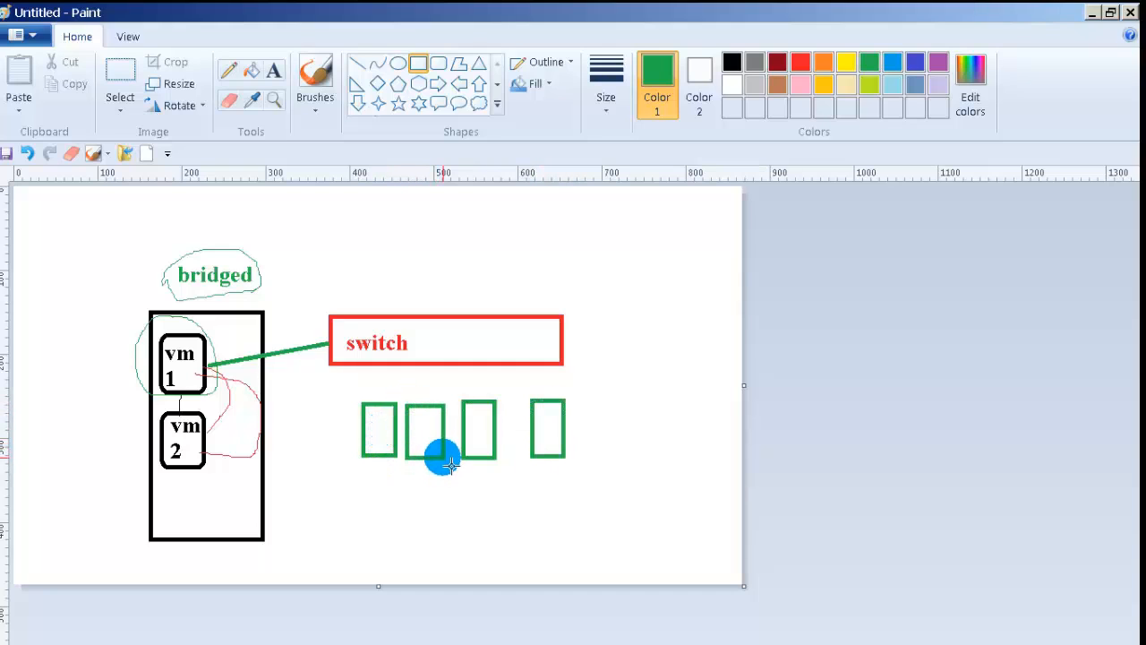
# Step: Connect the green boxes to the switch with straight lines, making the last one red
pyautogui.click(357, 63)
pyautogui.moveTo(381, 367)
pyautogui.mouseDown()
pyautogui.moveTo(378, 378)
pyautogui.moveTo(427, 377)
pyautogui.moveTo(436, 400)
pyautogui.mouseUp()
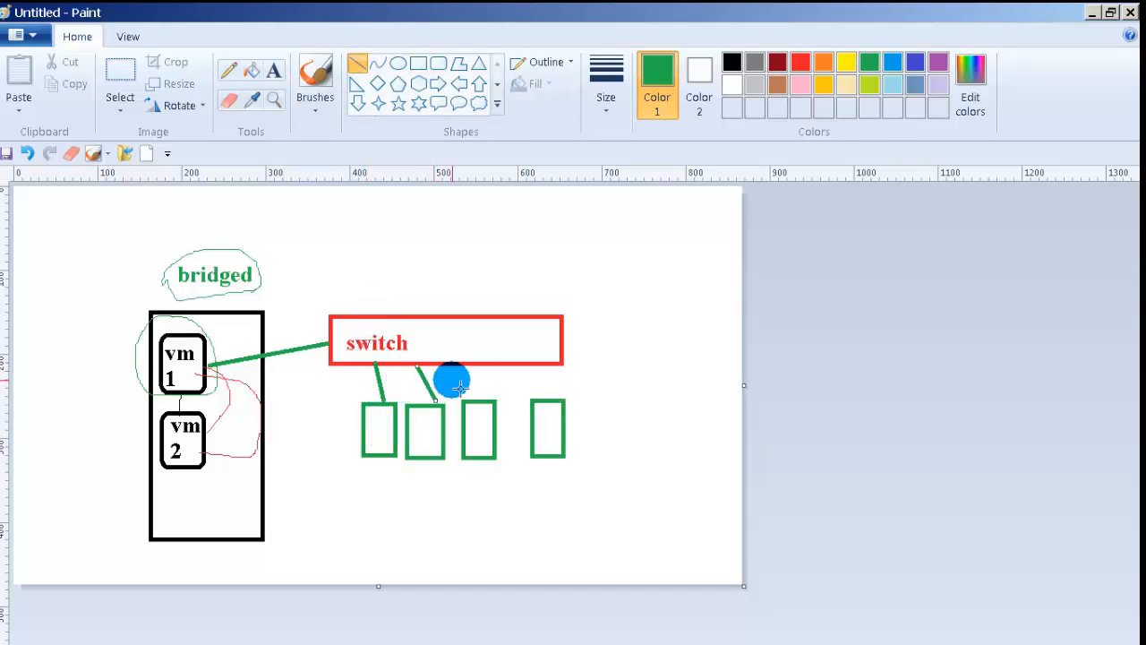
pyautogui.click(458, 385)
pyautogui.moveTo(467, 365)
pyautogui.mouseDown()
pyautogui.moveTo(484, 397)
pyautogui.moveTo(540, 399)
pyautogui.mouseUp()
pyautogui.click(517, 380)
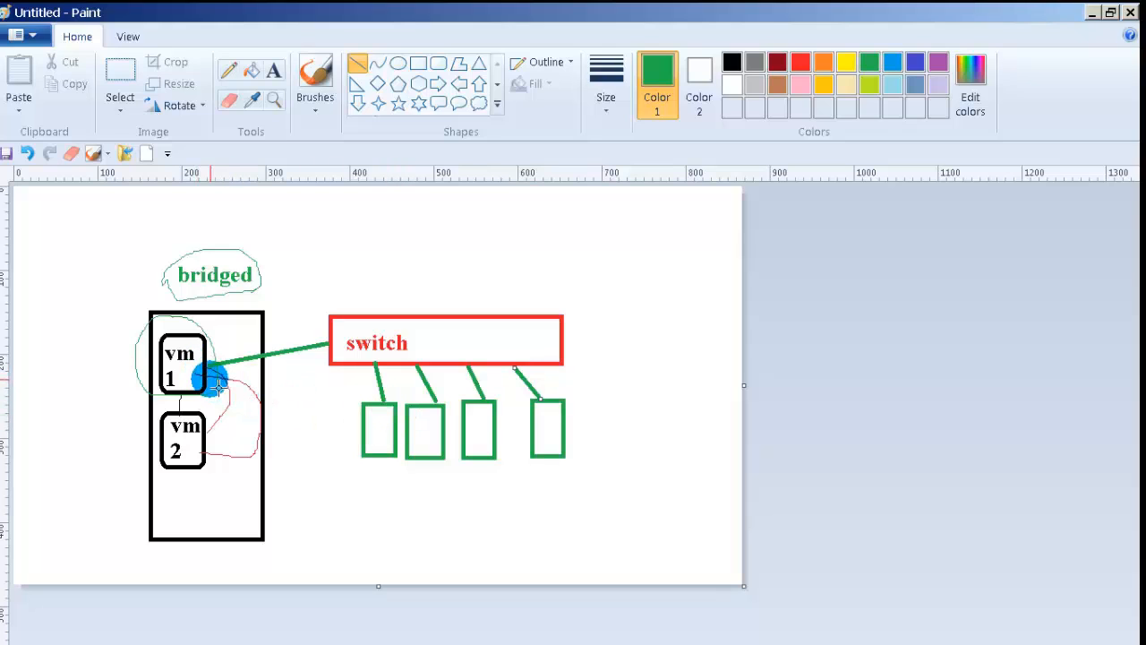
pyautogui.click(799, 61)
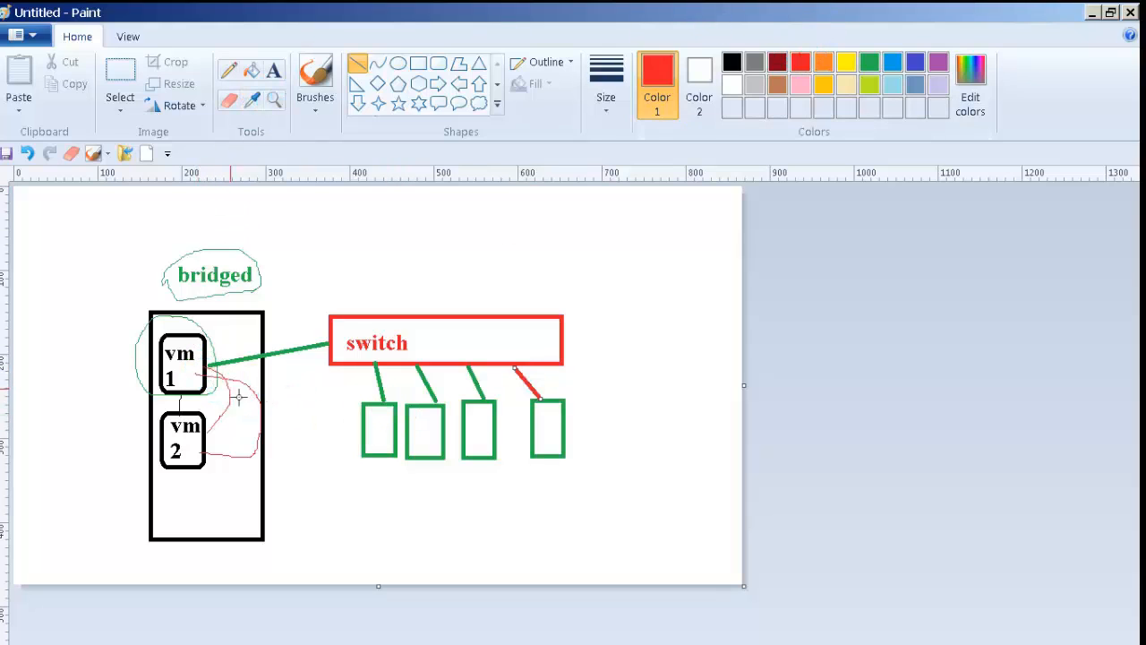
# Step: Sketch red freehand links from vm2 to the first green box and back to vm1
pyautogui.click(224, 72)
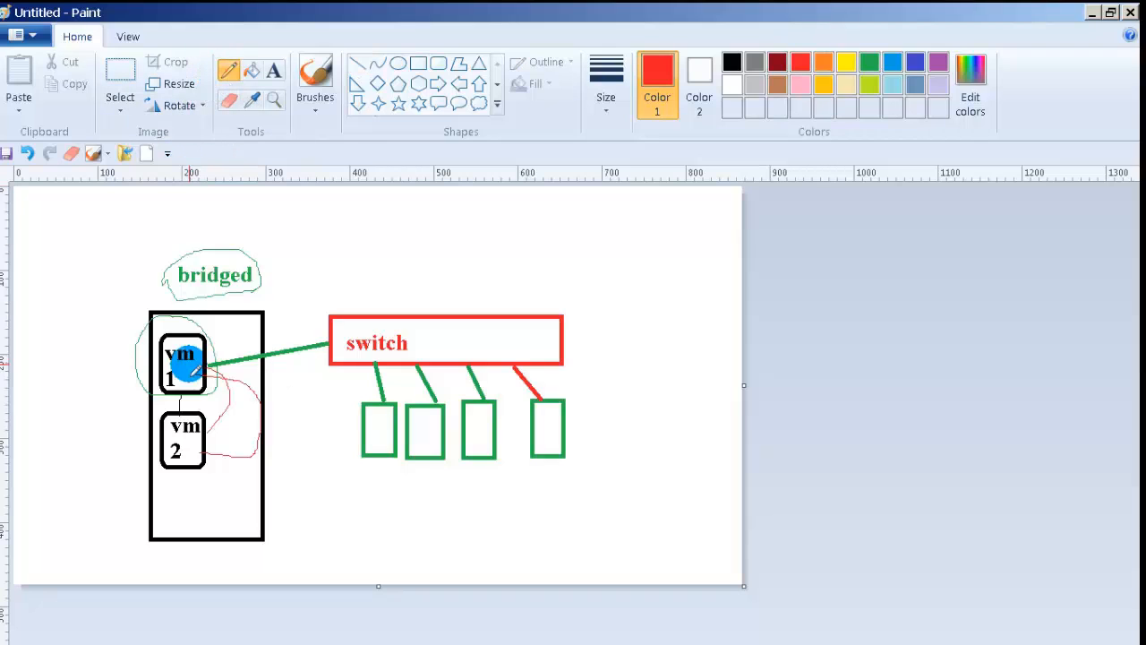
pyautogui.moveTo(266, 400); pyautogui.dragTo(354, 418)
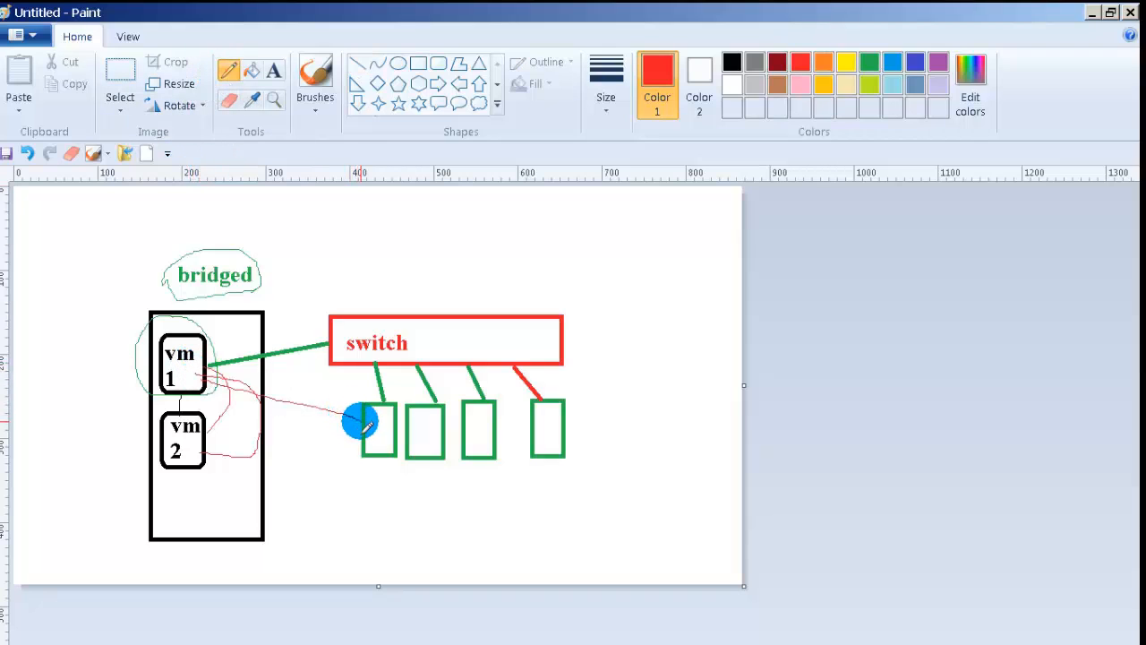
pyautogui.moveTo(282, 378)
pyautogui.mouseDown()
pyautogui.moveTo(215, 377)
pyautogui.moveTo(294, 325)
pyautogui.moveTo(330, 332)
pyautogui.moveTo(310, 366)
pyautogui.moveTo(258, 381)
pyautogui.mouseUp()
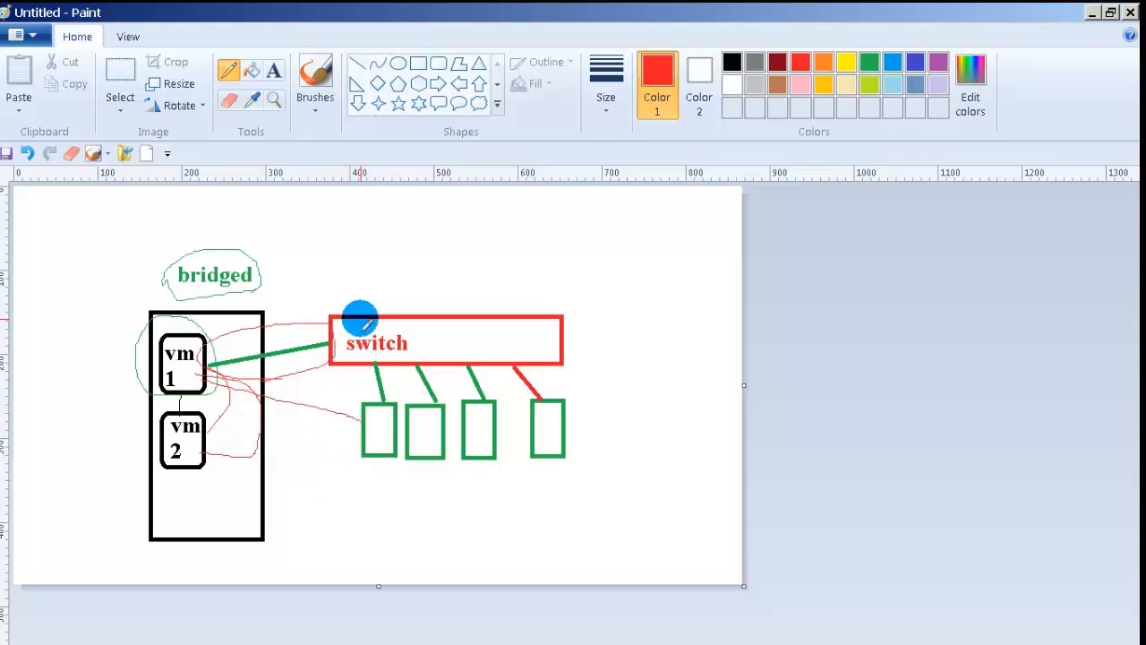
# Step: Add red labels 192.168.25.1 beside vm 2 and 192.168.25.2 left of vm 1
pyautogui.click(273, 76)
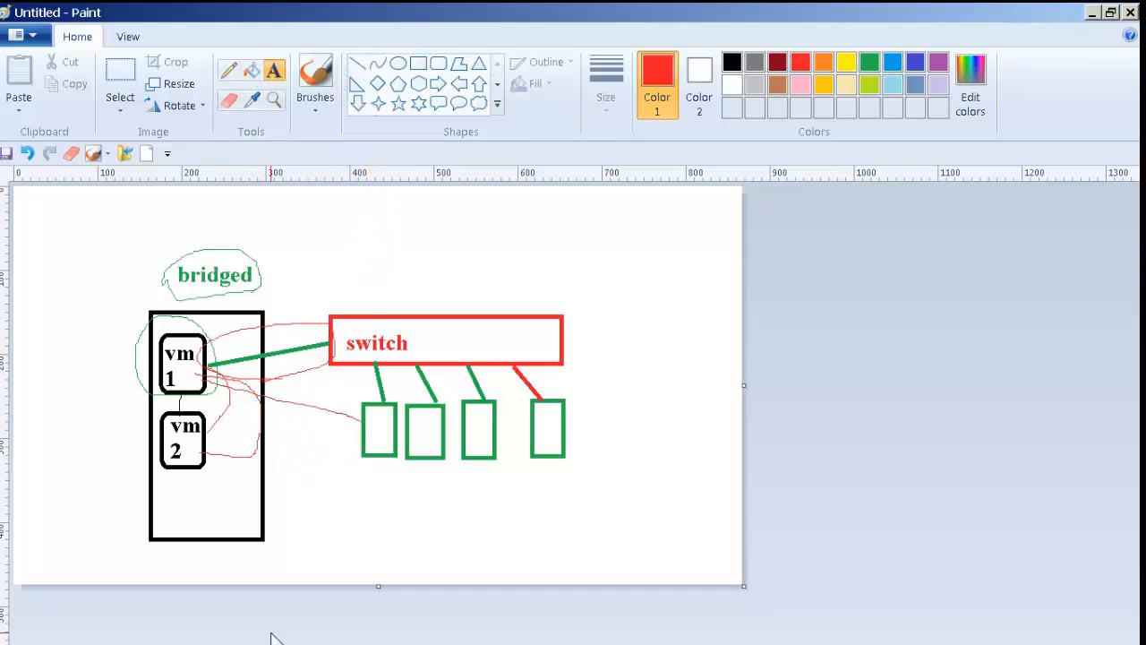
pyautogui.moveTo(322, 468); pyautogui.dragTo(448, 504)
pyautogui.write('192.168.25.1')
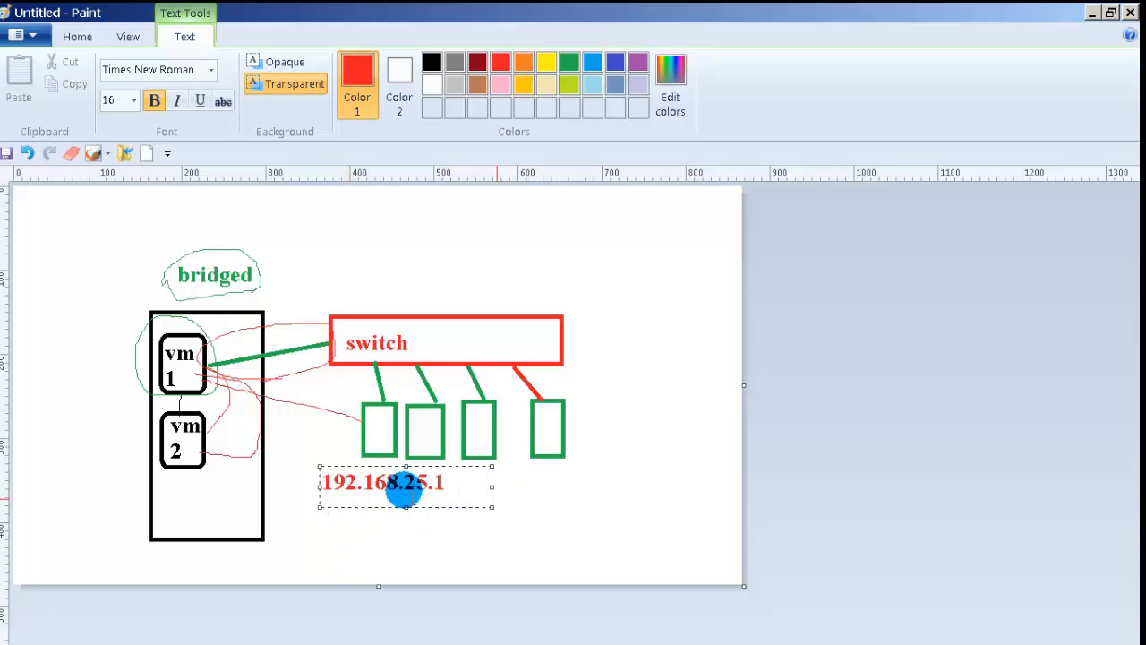
pyautogui.moveTo(320, 476); pyautogui.dragTo(267, 464)
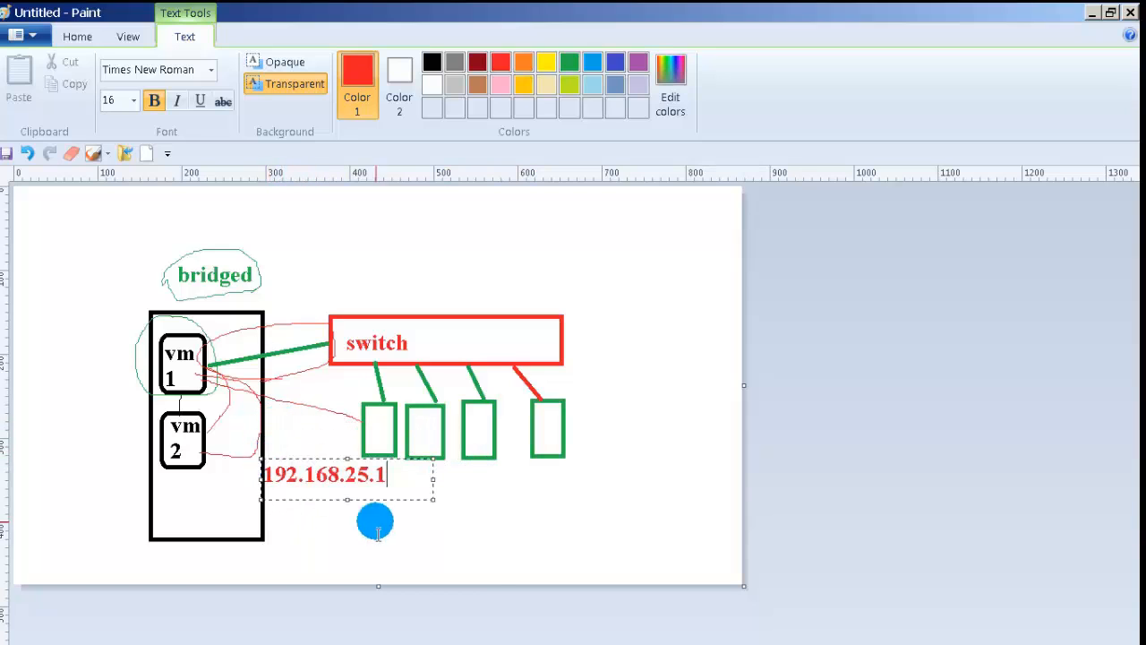
pyautogui.click(488, 548)
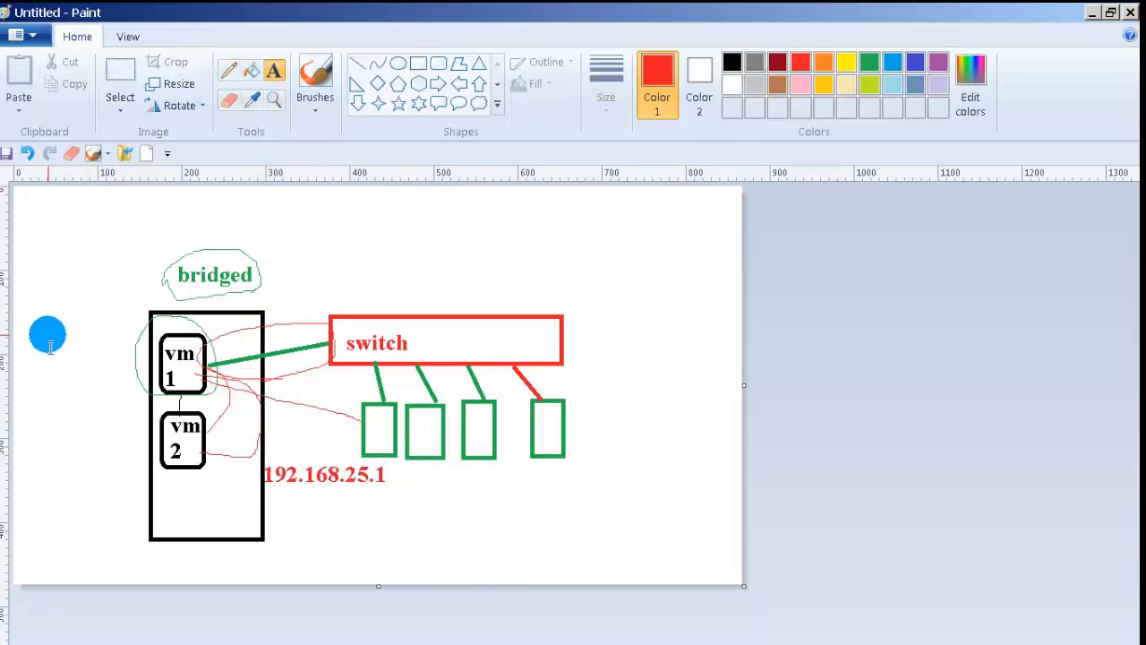
pyautogui.moveTo(24, 337); pyautogui.dragTo(130, 376)
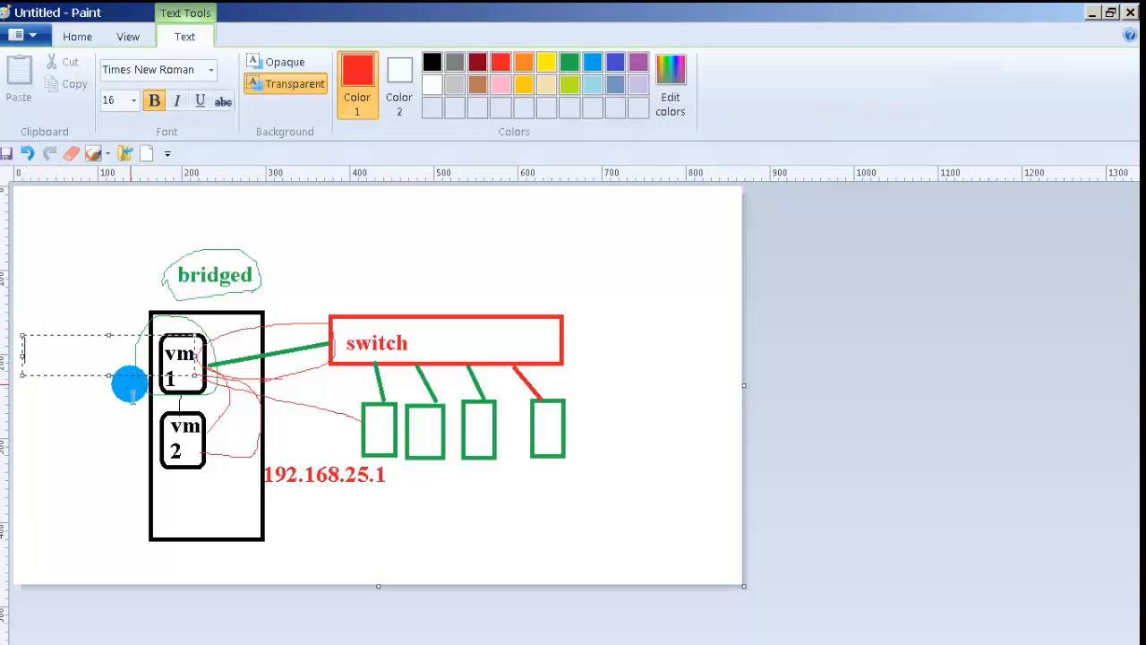
pyautogui.write('192.168.25.2')
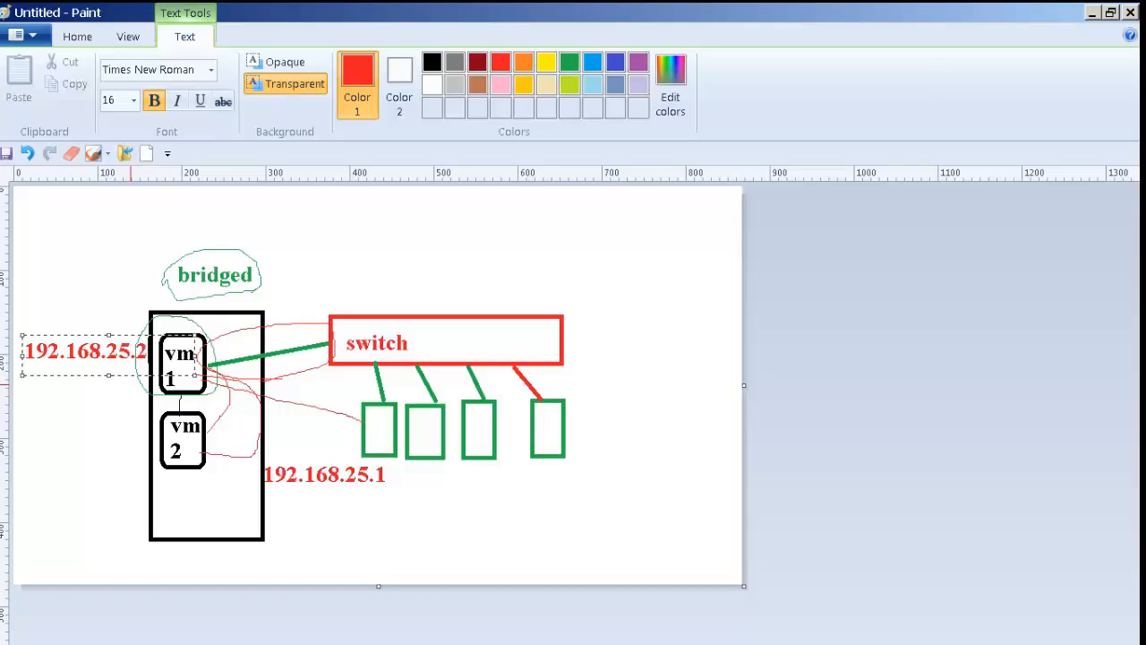
pyautogui.click(259, 264)
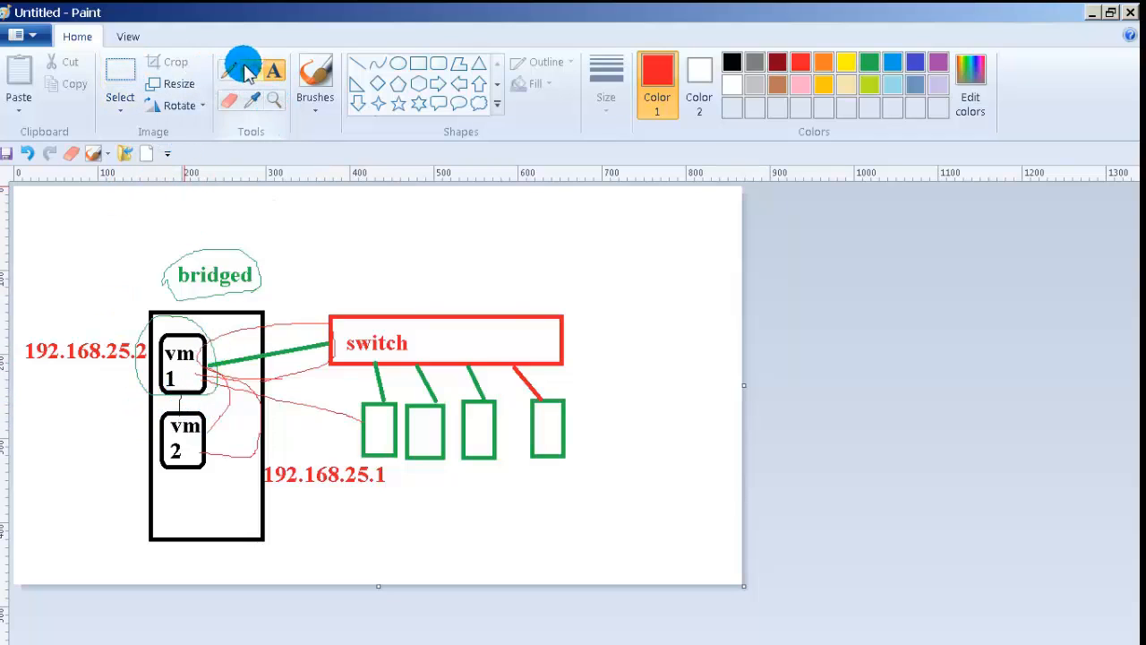
# Step: Add a red 'nat' label left of vm 2 and link it to the VM boxes with a red line
pyautogui.click(356, 62)
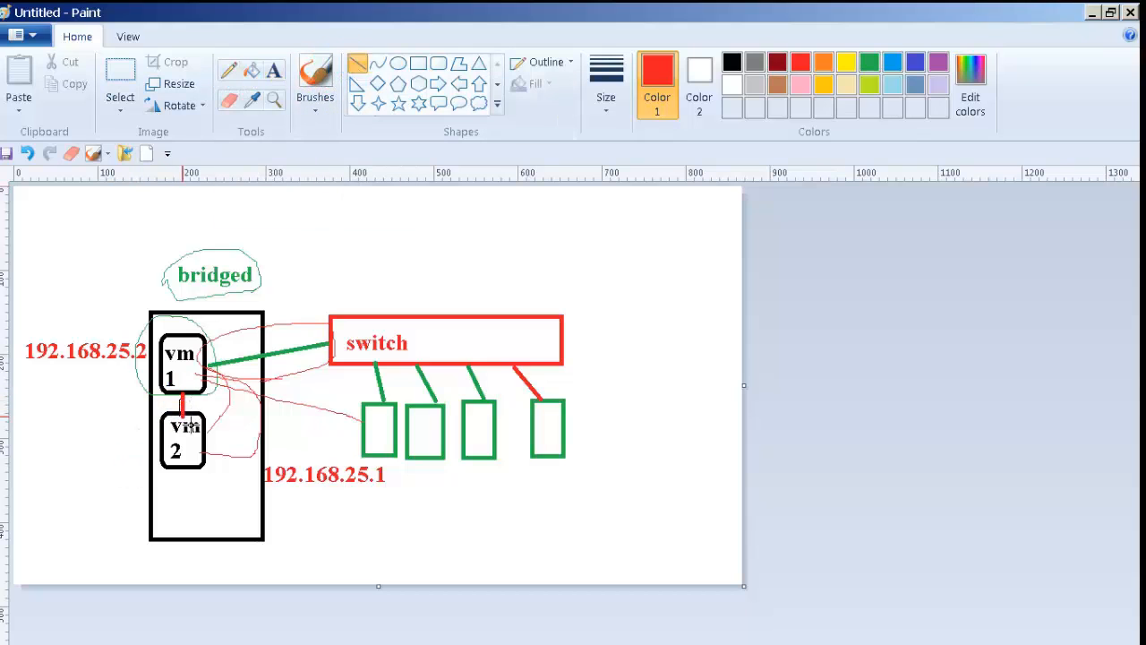
pyautogui.click(274, 75)
pyautogui.moveTo(22, 447)
pyautogui.mouseDown()
pyautogui.moveTo(40, 482)
pyautogui.moveTo(97, 480)
pyautogui.mouseUp()
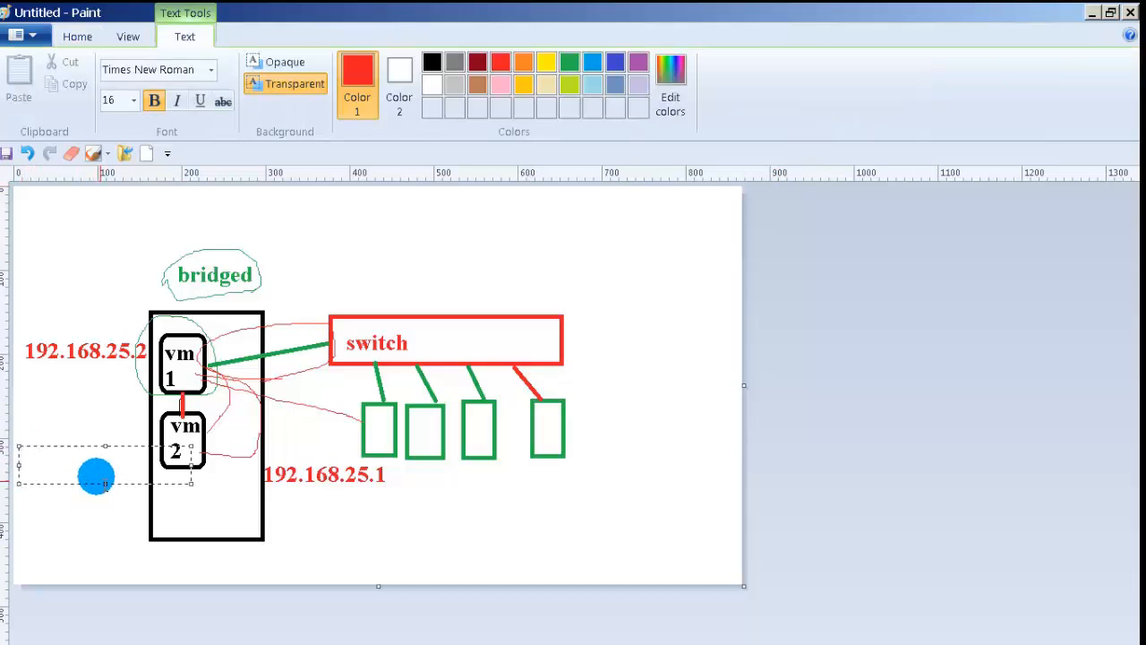
pyautogui.write('nat')
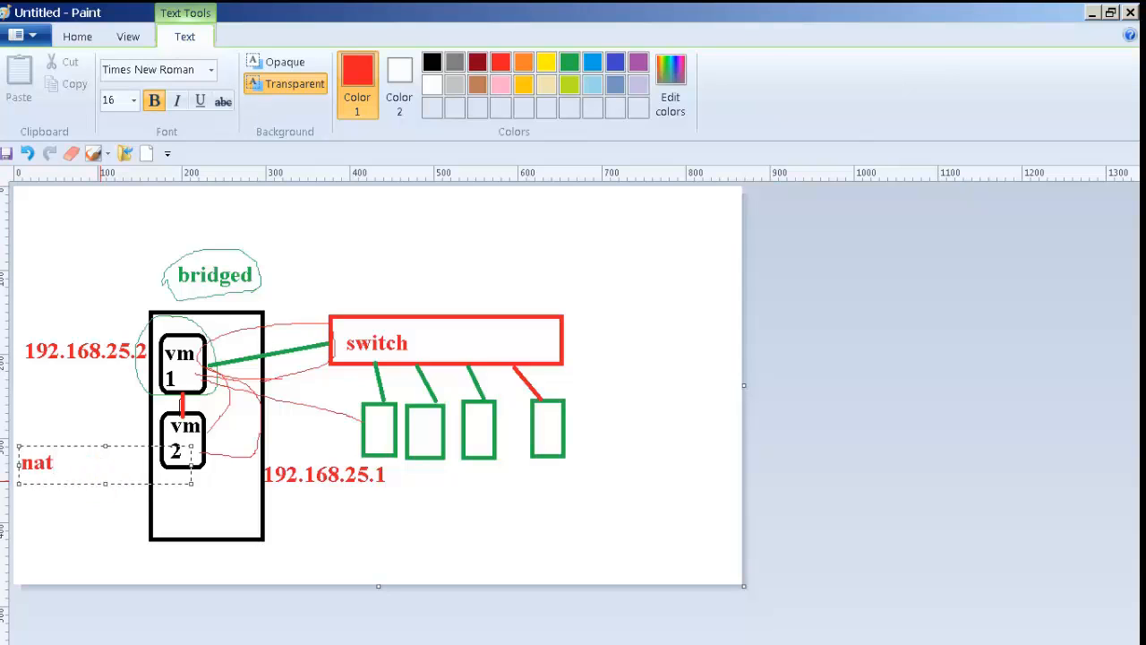
pyautogui.click(313, 269)
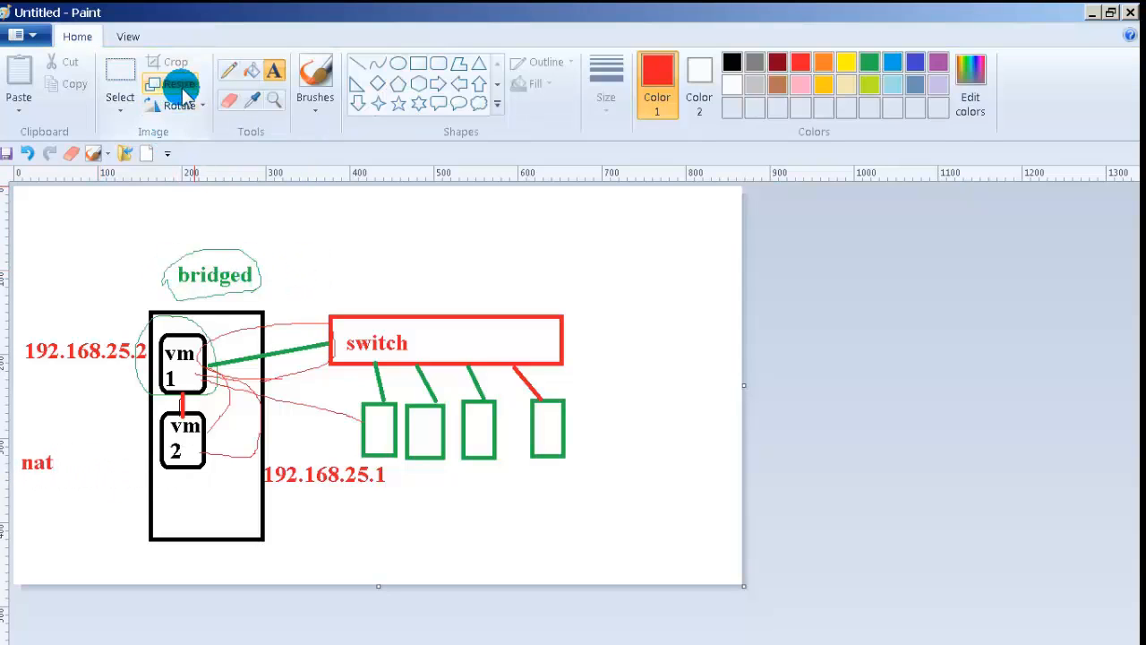
pyautogui.click(357, 63)
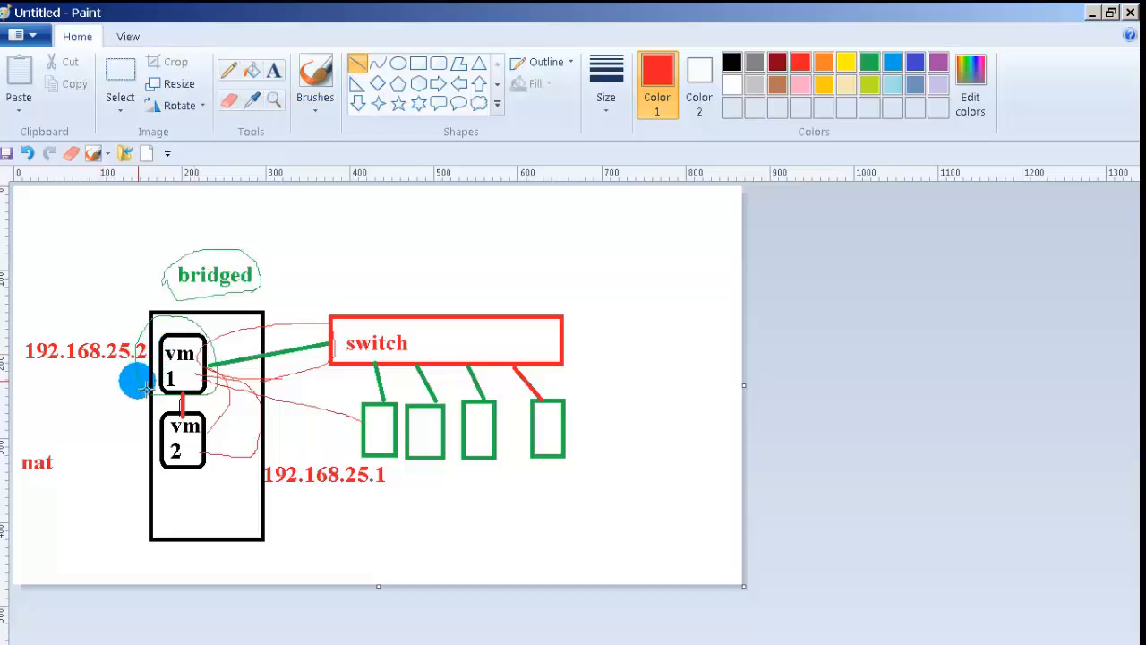
pyautogui.moveTo(59, 464)
pyautogui.mouseDown()
pyautogui.moveTo(154, 413)
pyautogui.moveTo(180, 412)
pyautogui.mouseUp()
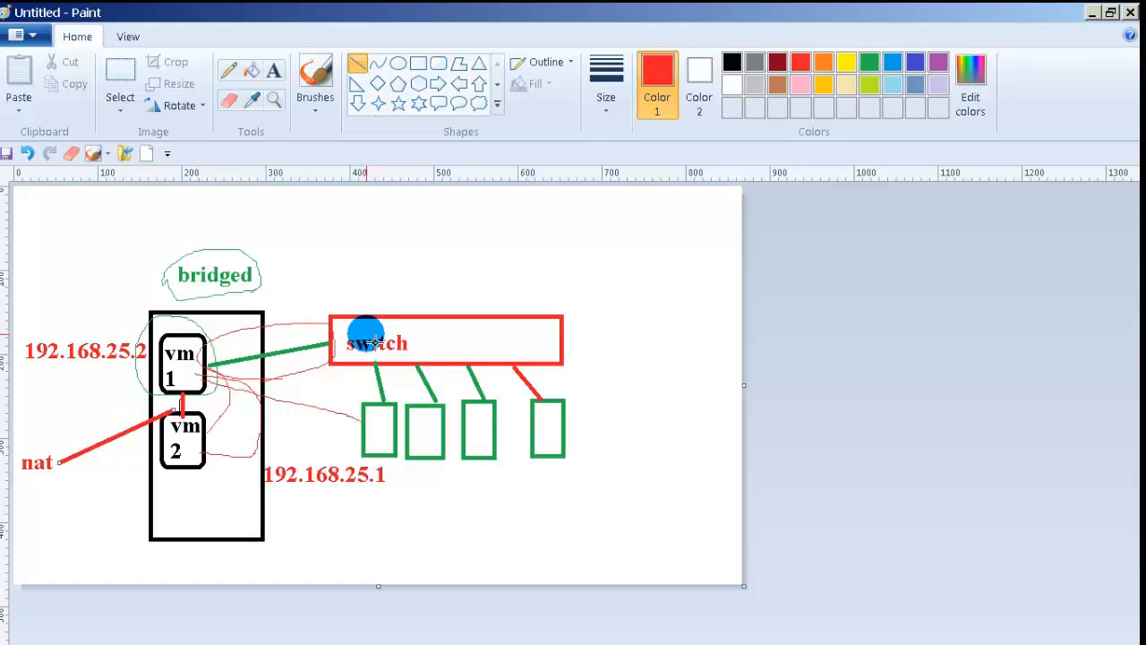
pyautogui.click(1091, 14)
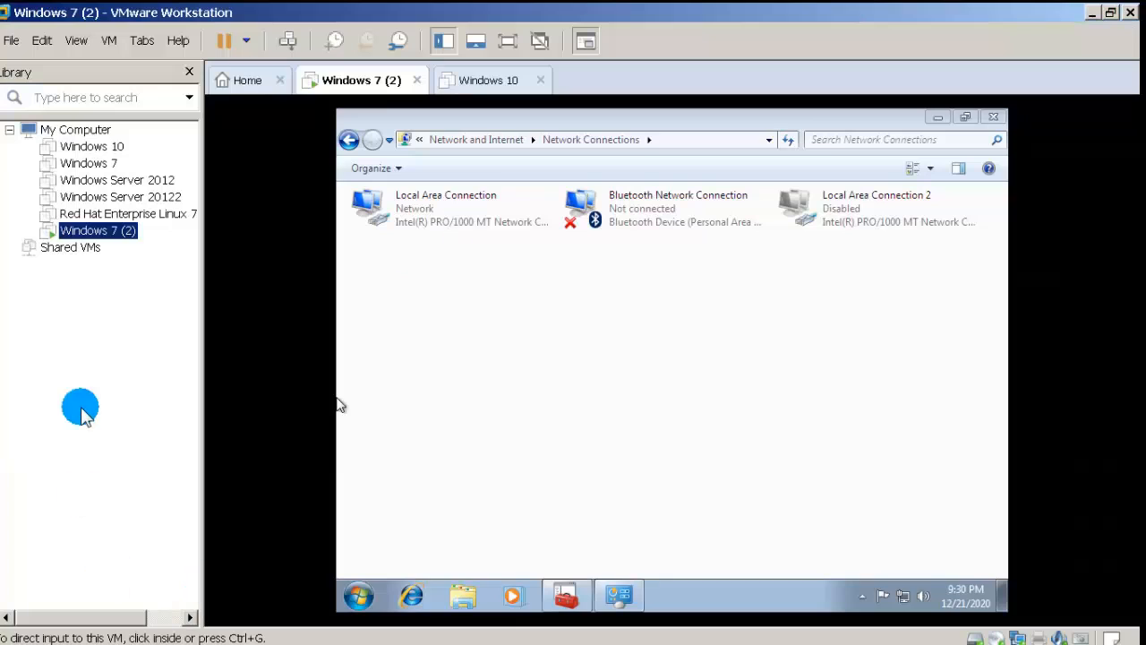
# Step: In Windows 7 (2)'s settings, uncheck then recheck the Network Adapter's Connected box and confirm
pyautogui.rightClick(112, 234)
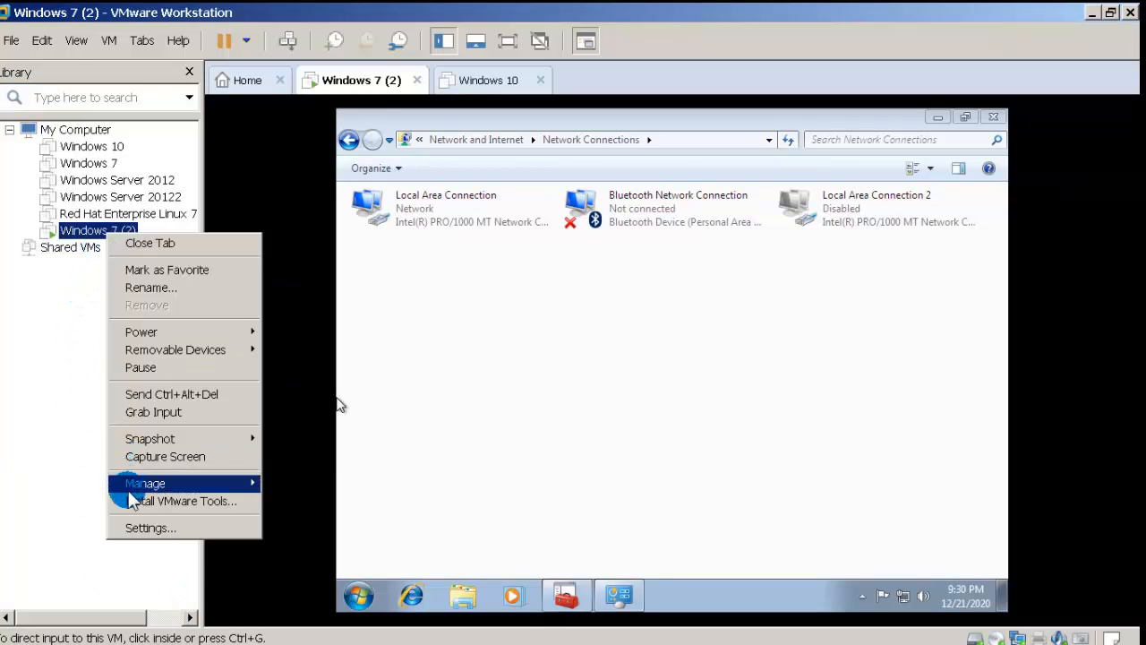
pyautogui.click(144, 528)
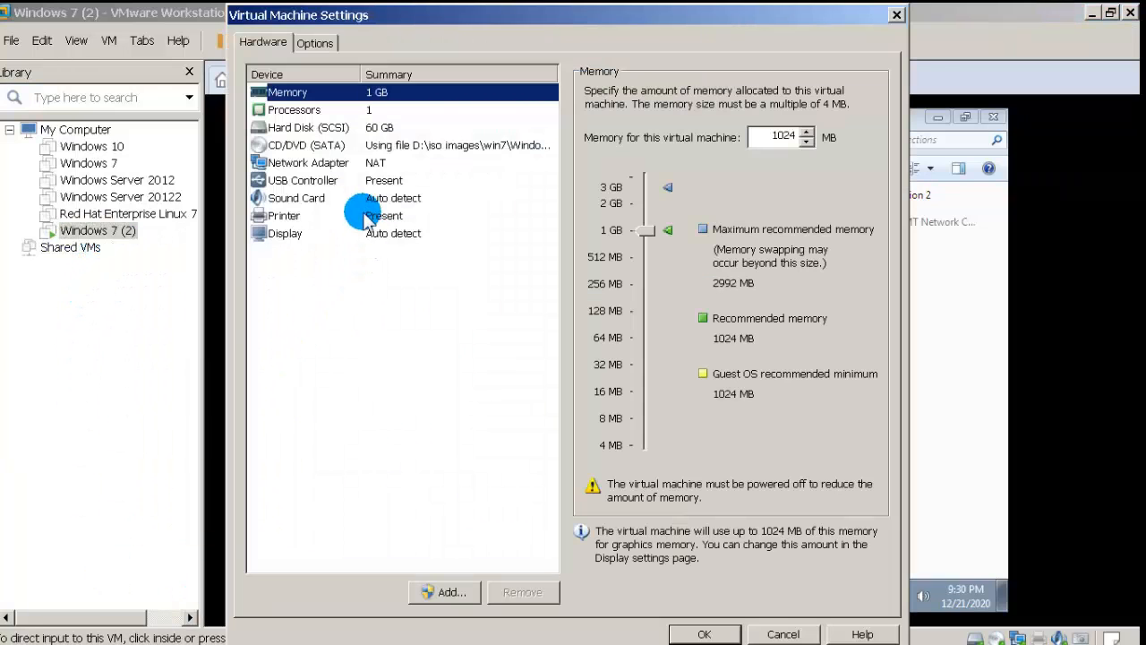
pyautogui.click(360, 165)
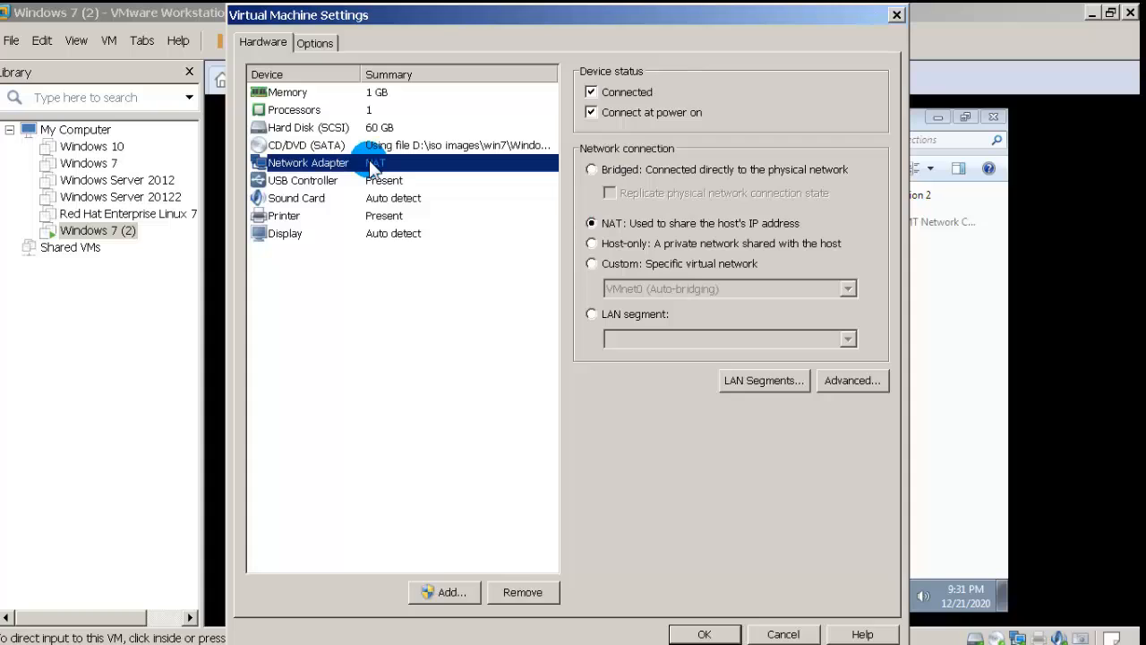
pyautogui.click(591, 92)
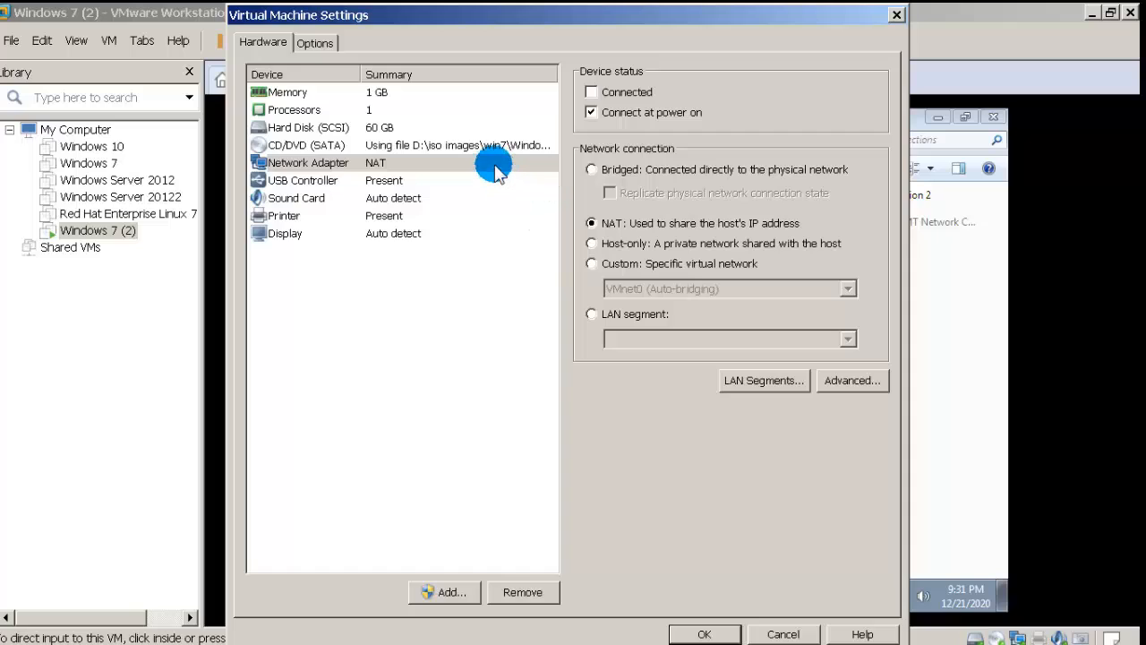
pyautogui.click(589, 92)
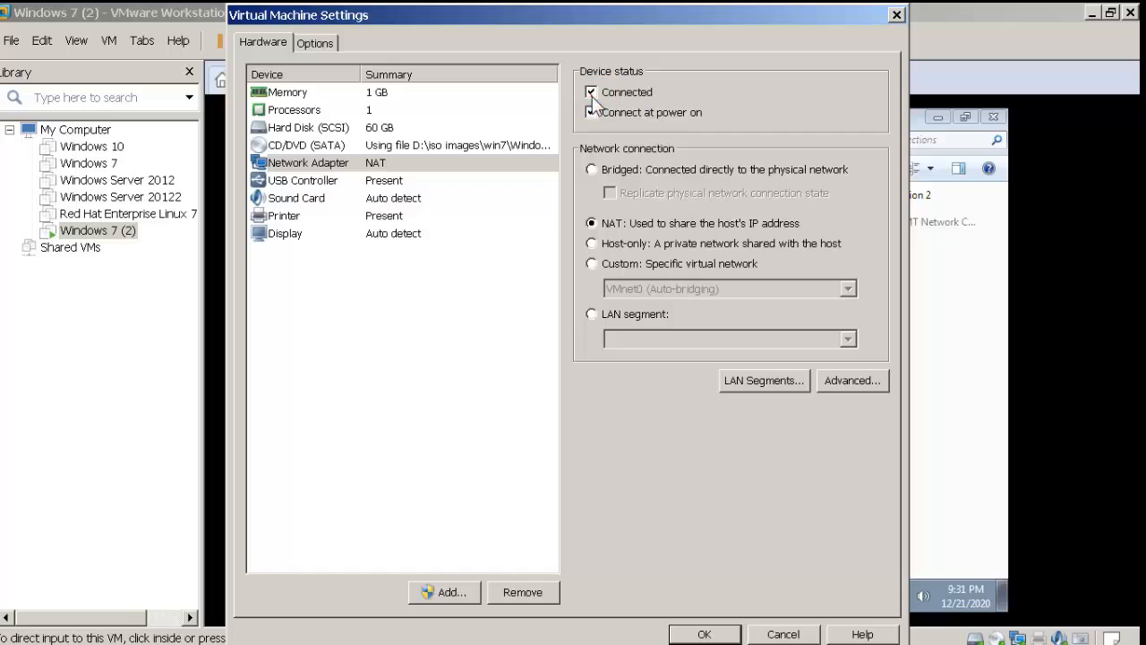
pyautogui.click(704, 634)
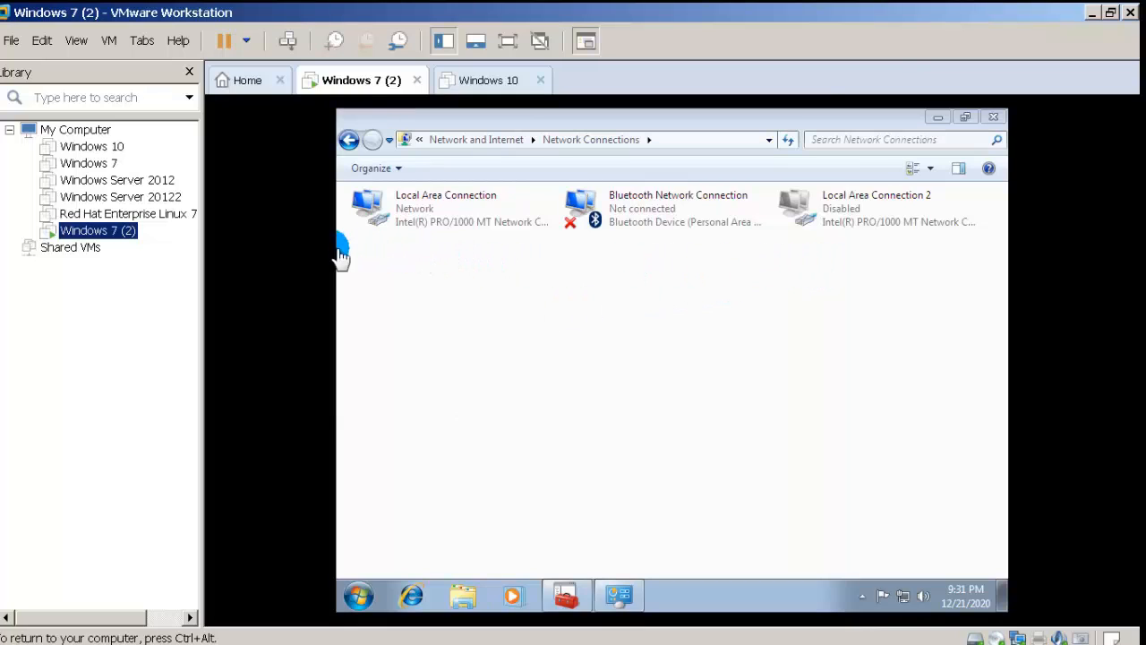
pyautogui.rightClick(129, 244)
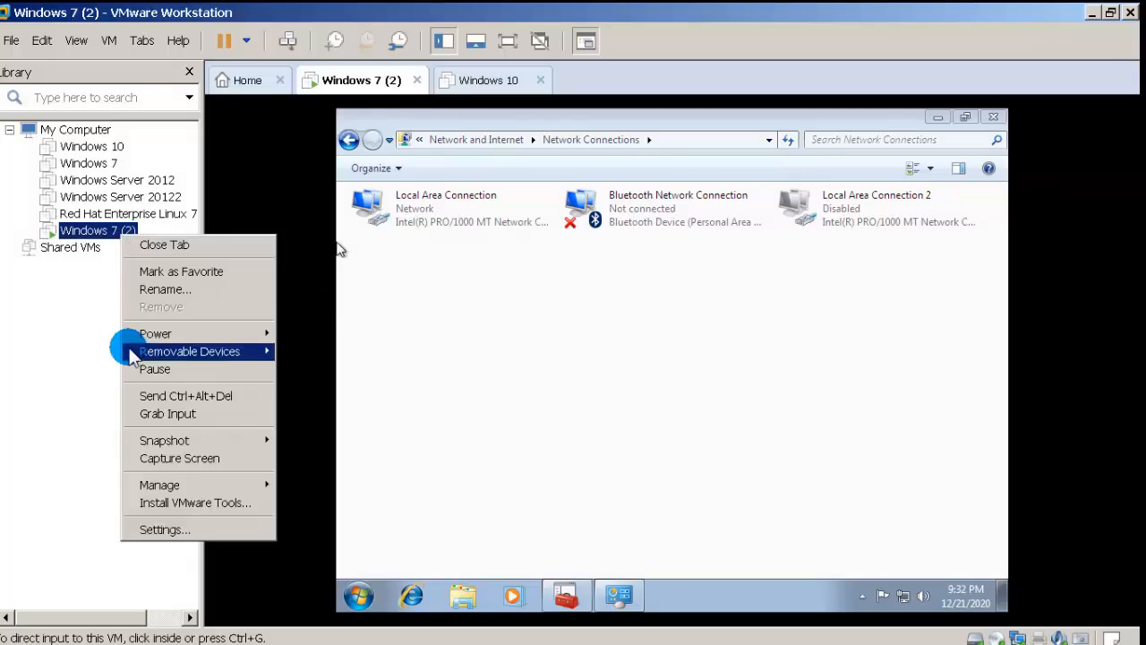
pyautogui.click(147, 528)
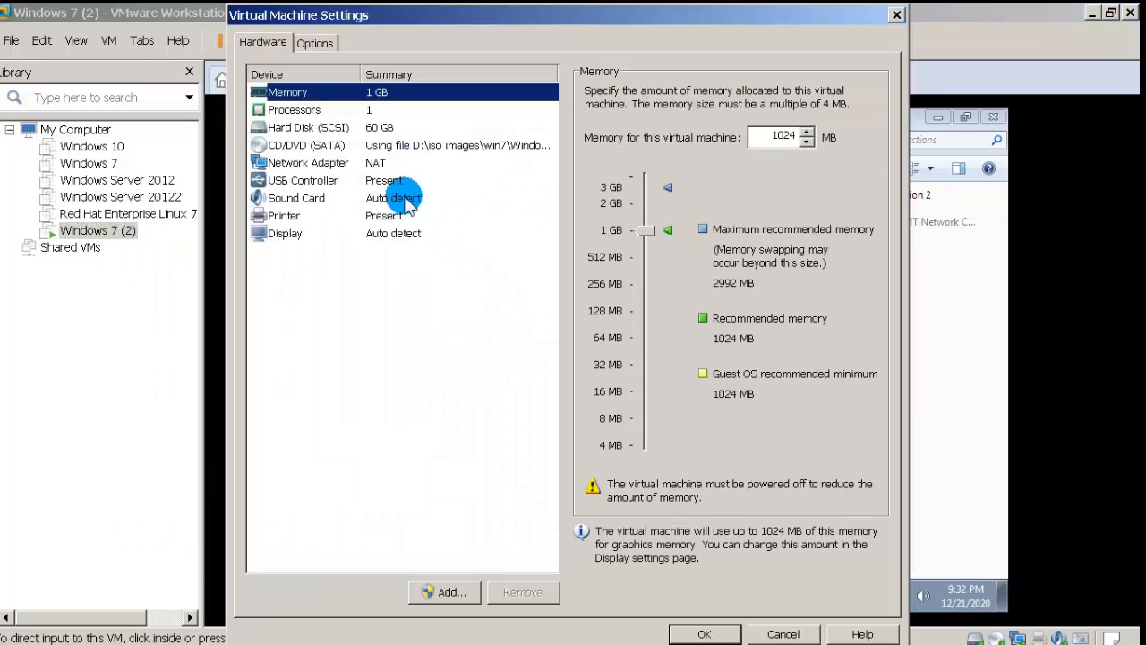
pyautogui.click(383, 165)
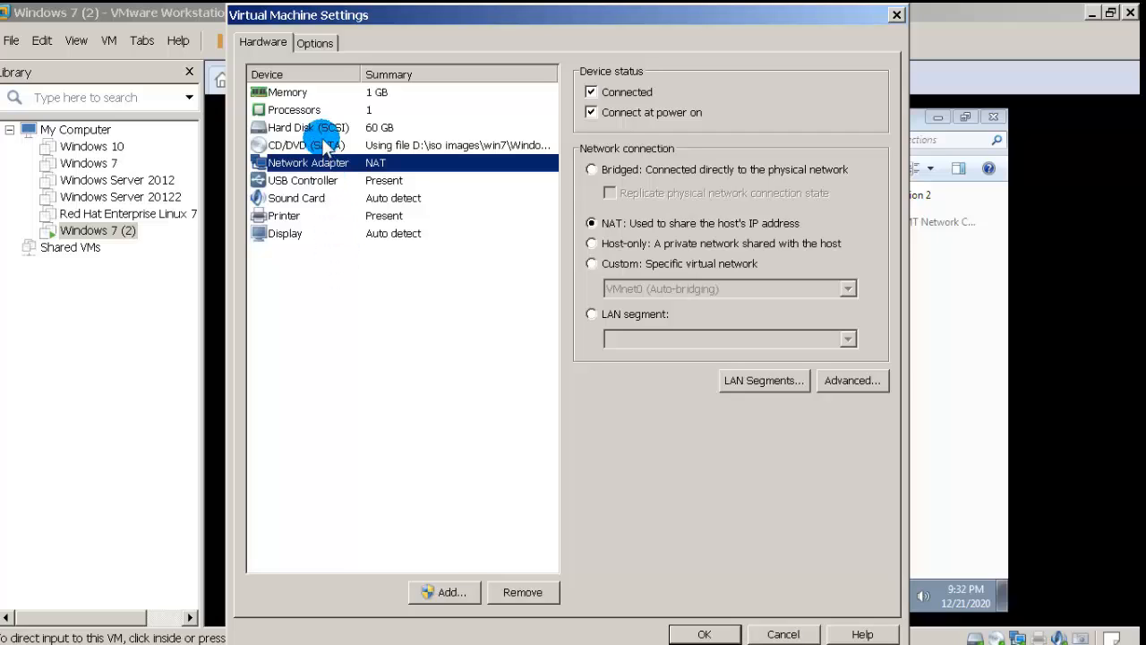
pyautogui.click(299, 92)
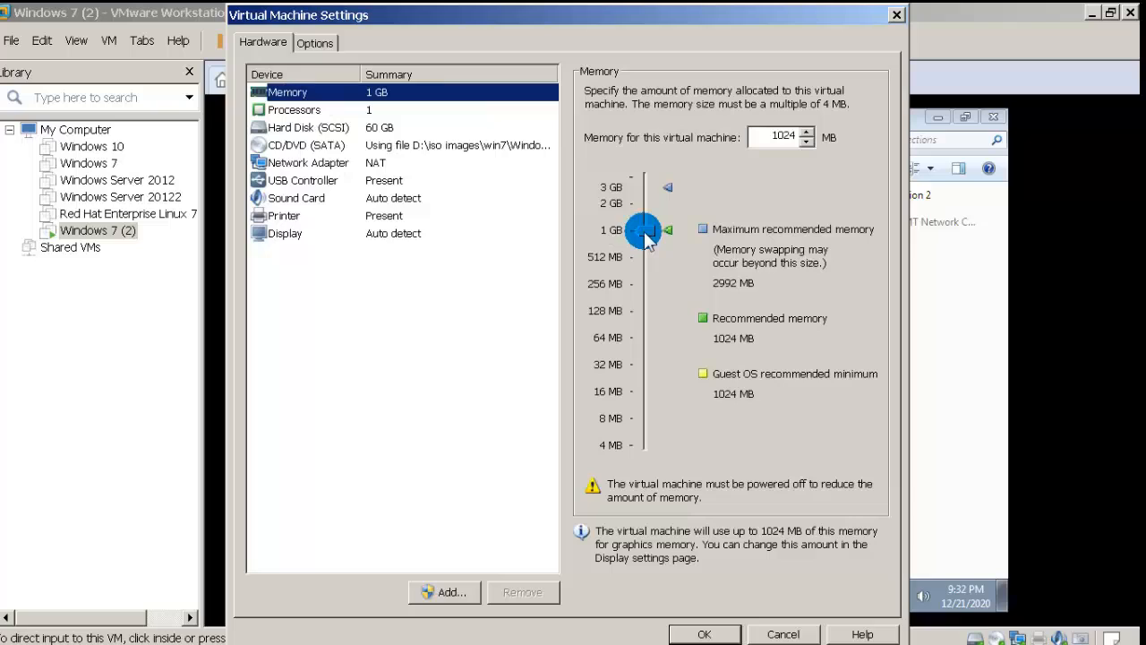
pyautogui.moveTo(648, 240); pyautogui.dragTo(650, 268)
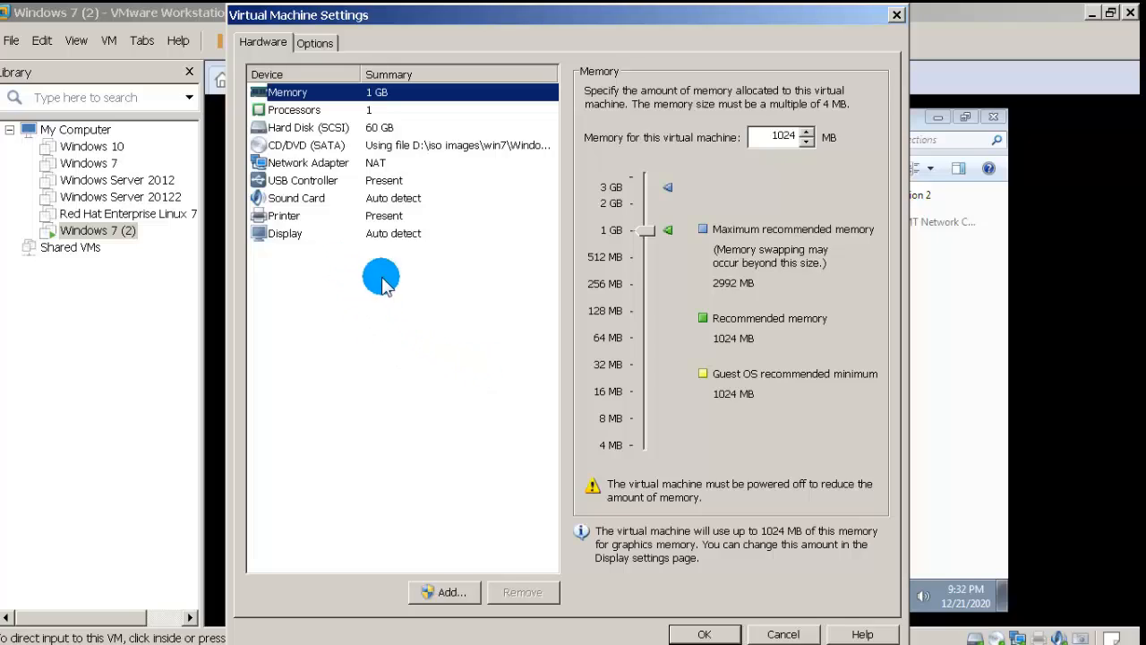
pyautogui.moveTo(645, 231); pyautogui.dragTo(646, 255)
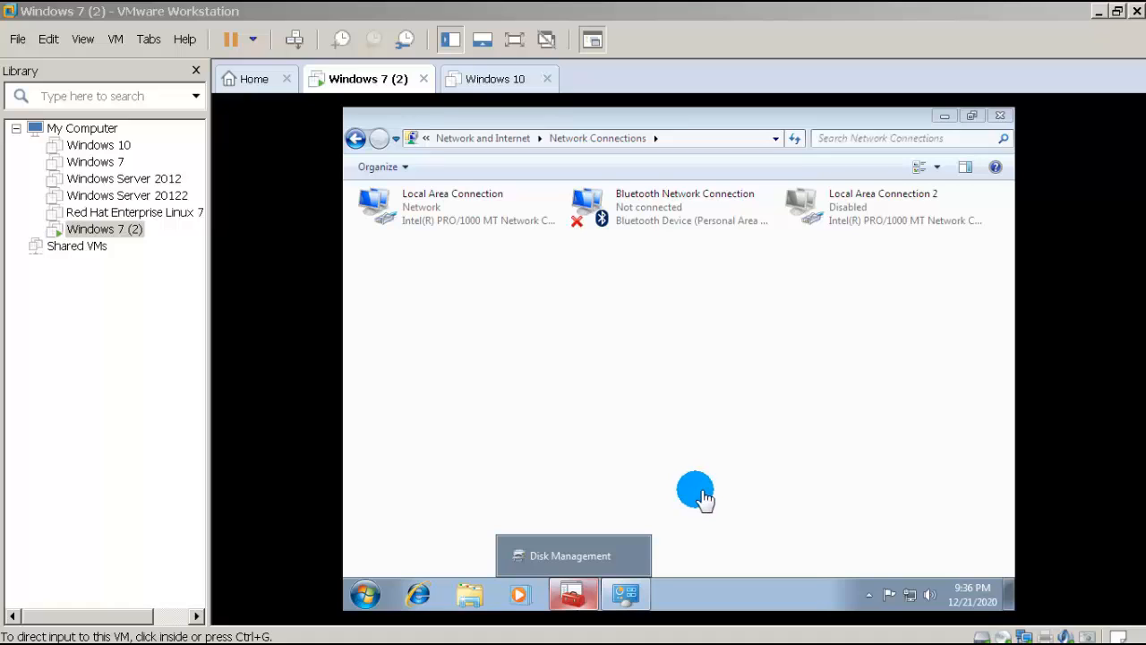
# Step: Shut down the Windows 7 (2) guest via Power > Shut Down Guest and confirm
pyautogui.click(99, 231)
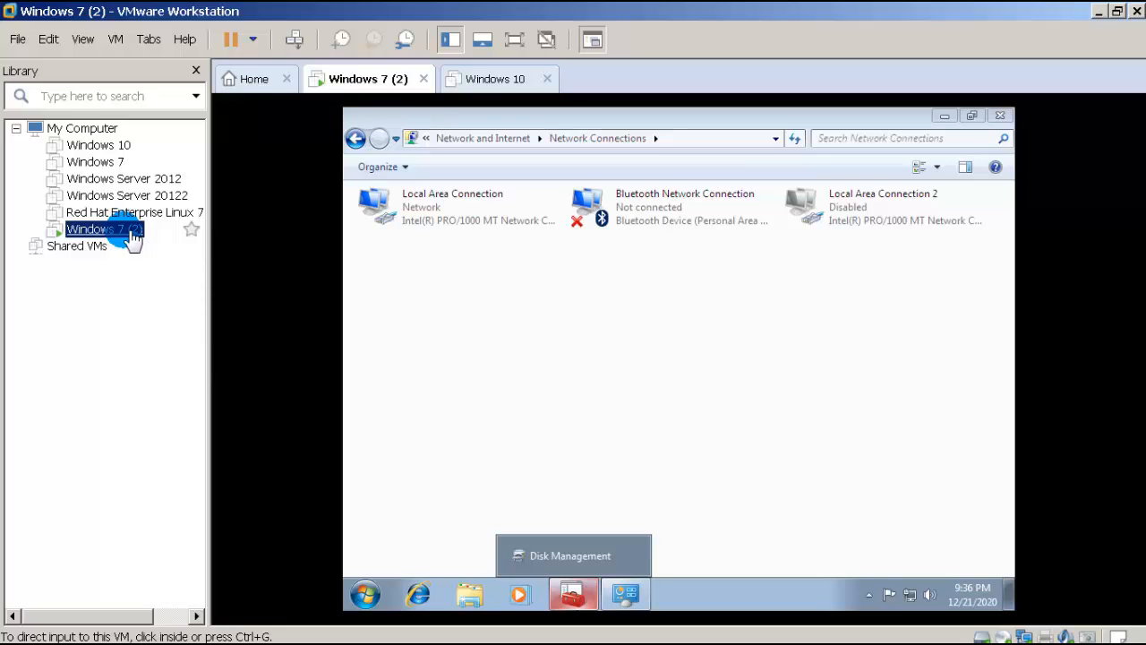
pyautogui.rightClick(131, 235)
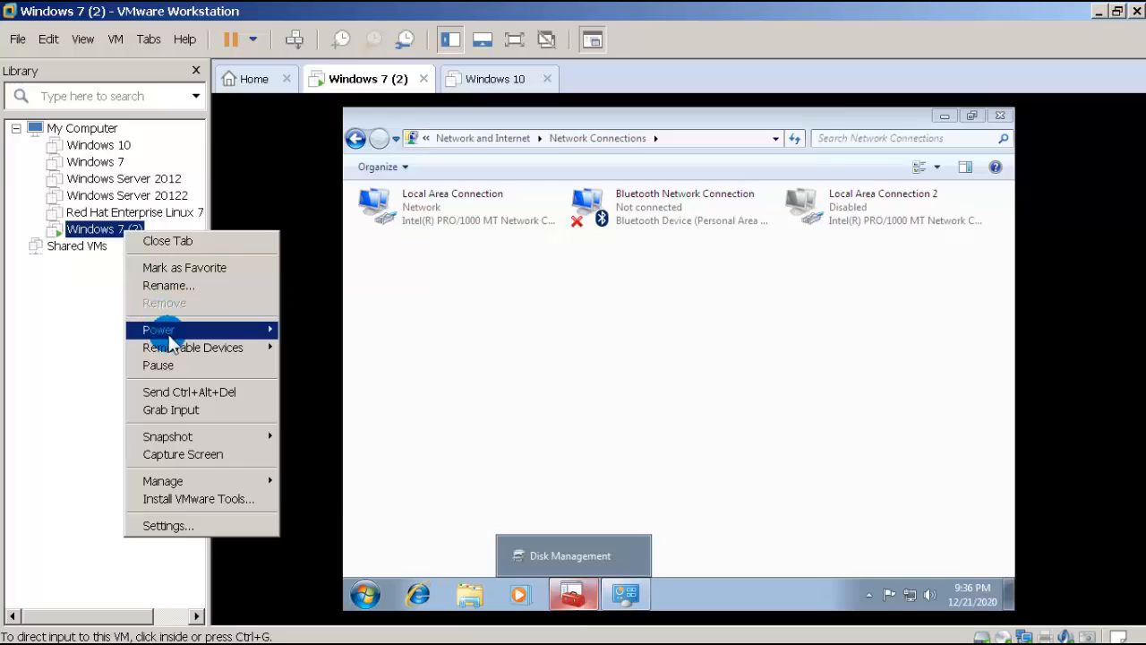
pyautogui.moveTo(190, 331)
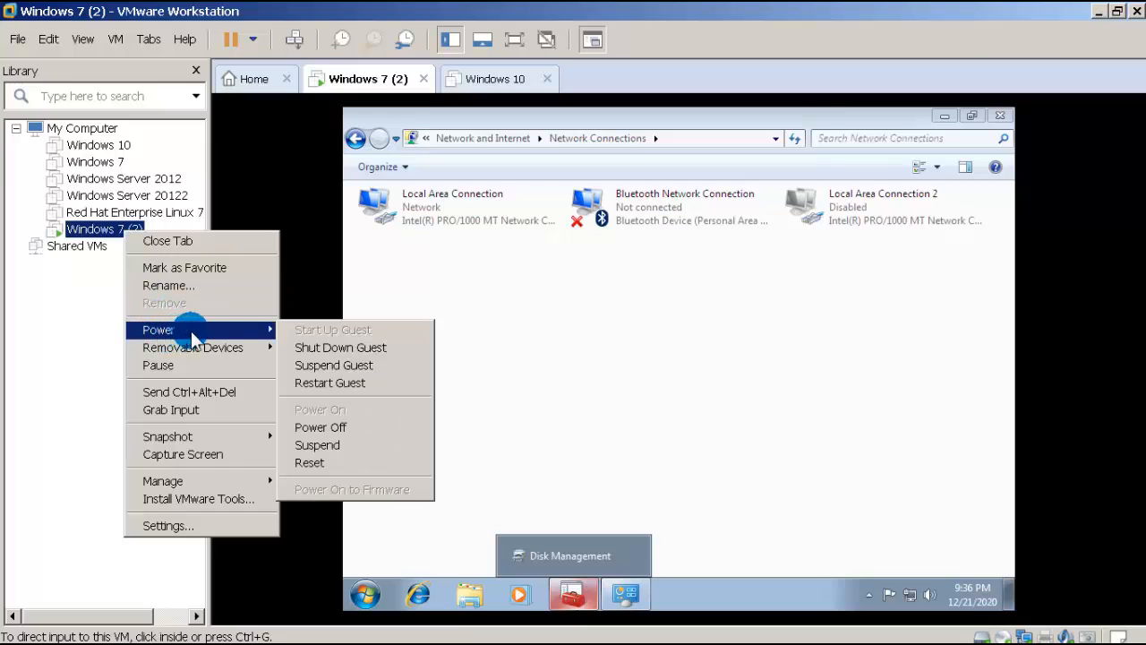
pyautogui.click(325, 346)
pyautogui.click(605, 367)
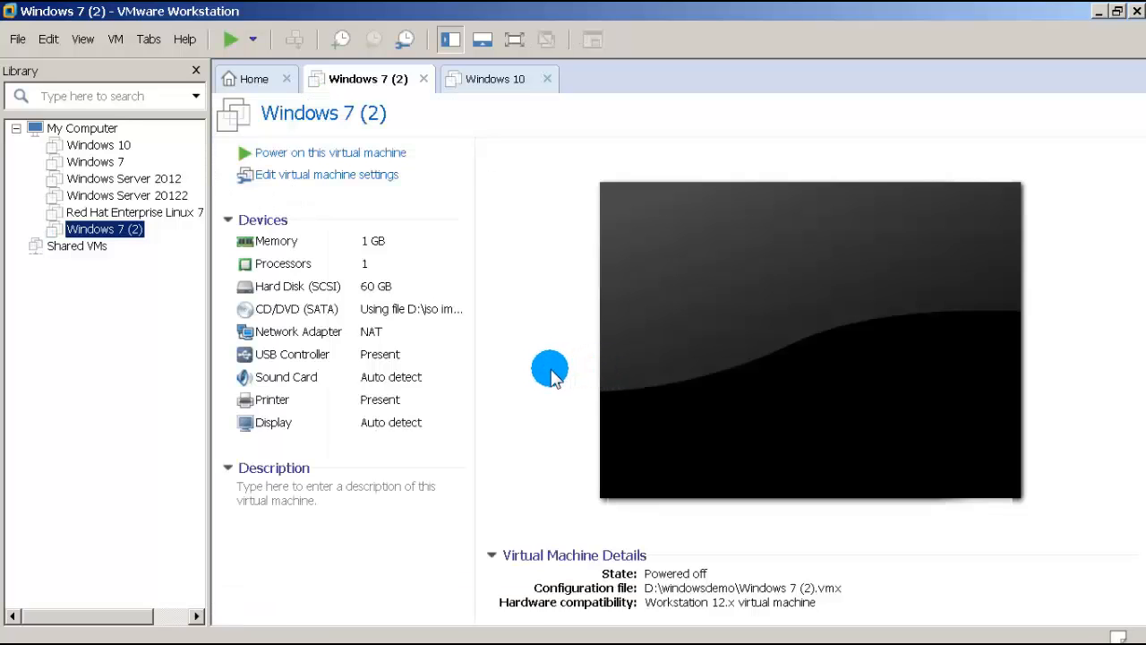
# Step: Remove Windows 7 (2) from the VMware library and confirm the removal
pyautogui.rightClick(132, 235)
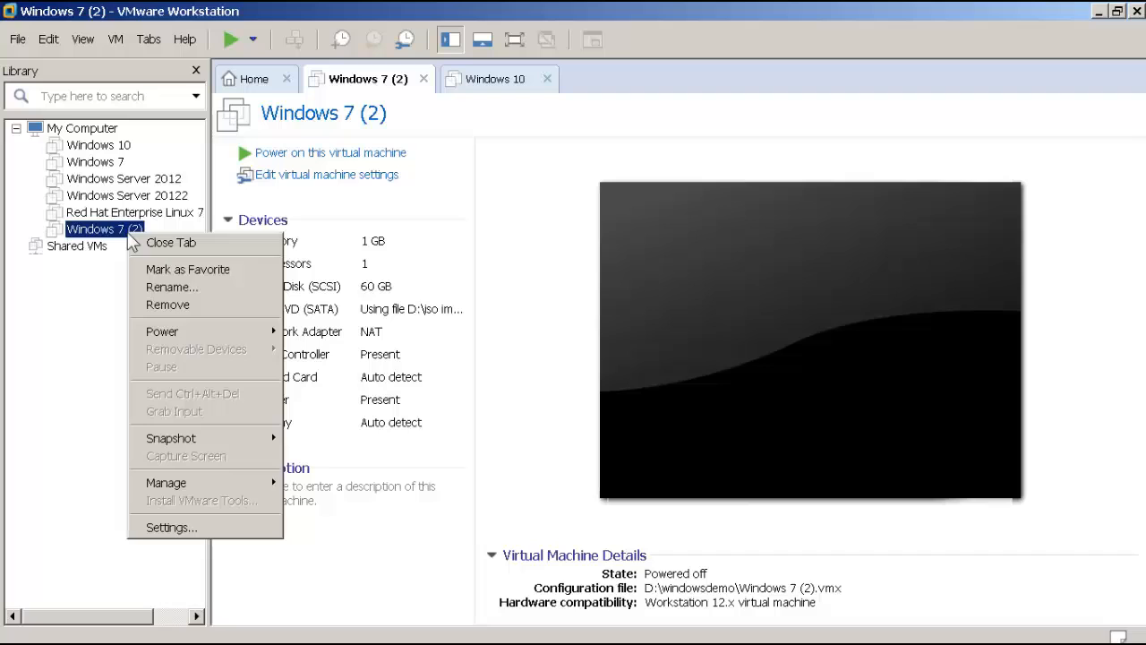
pyautogui.click(179, 309)
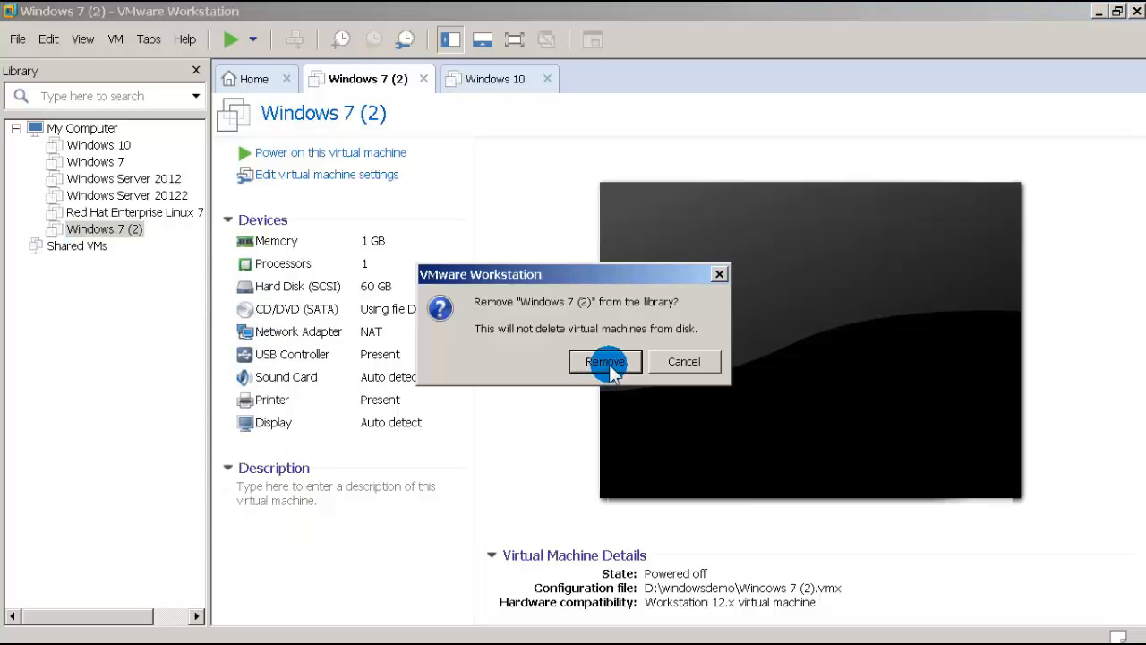
pyautogui.click(606, 363)
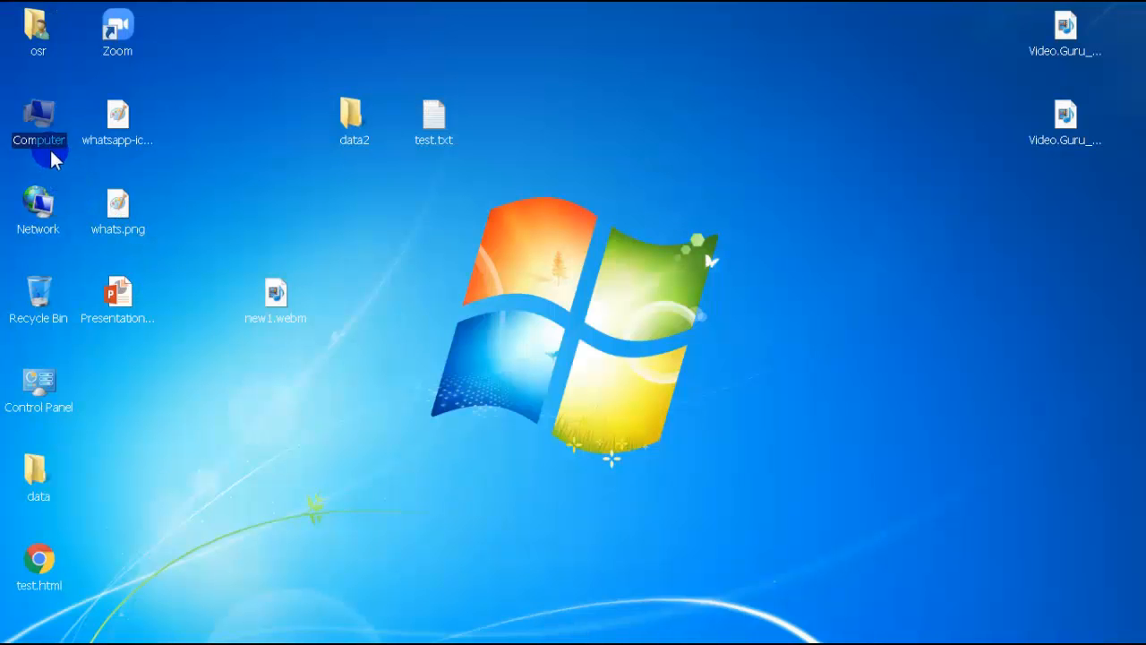
# Step: Browse to D:\windowsdemo and select the Windows 7 (2).vmx file
pyautogui.doubleClick(45, 141)
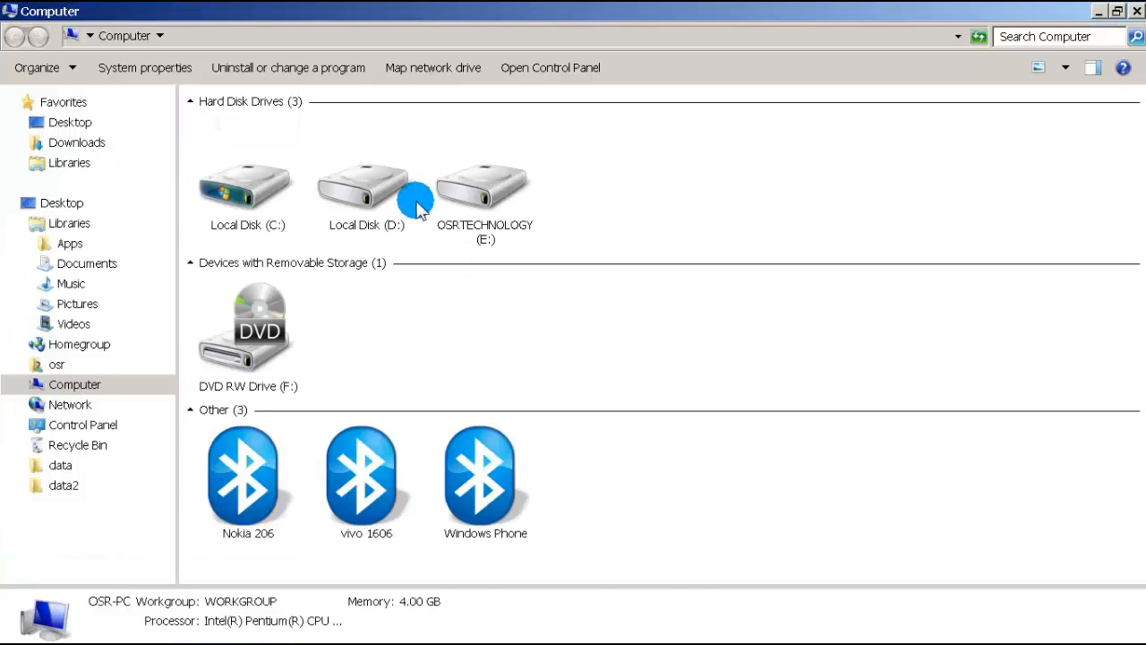
pyautogui.click(363, 182)
pyautogui.doubleClick(362, 182)
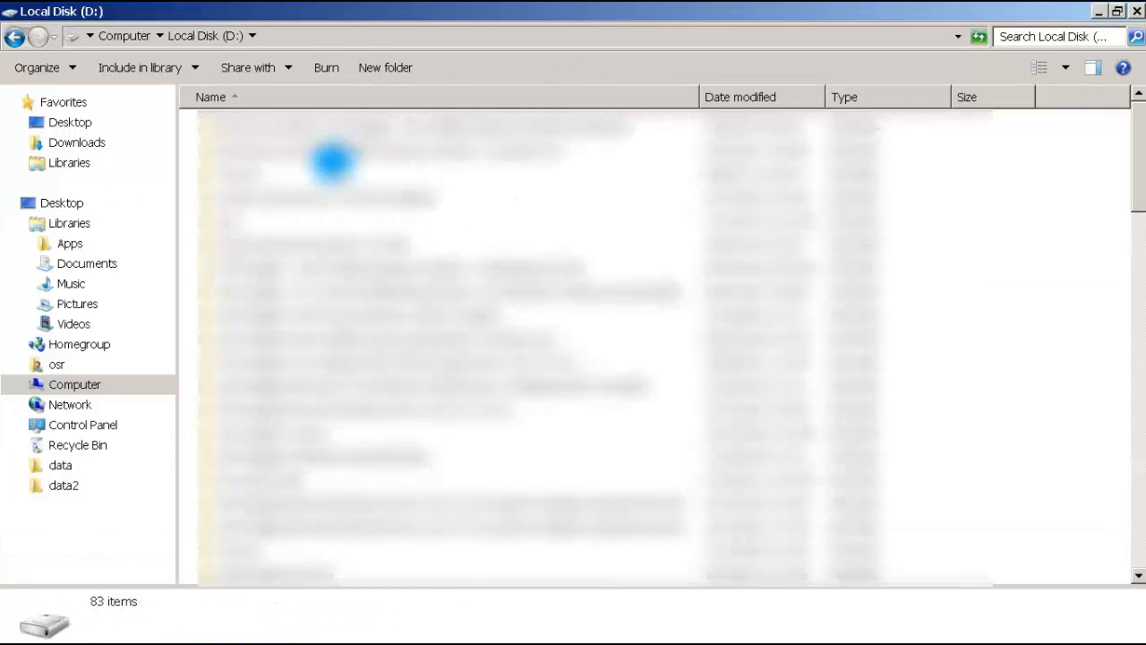
pyautogui.scroll(-10, 294, 427)
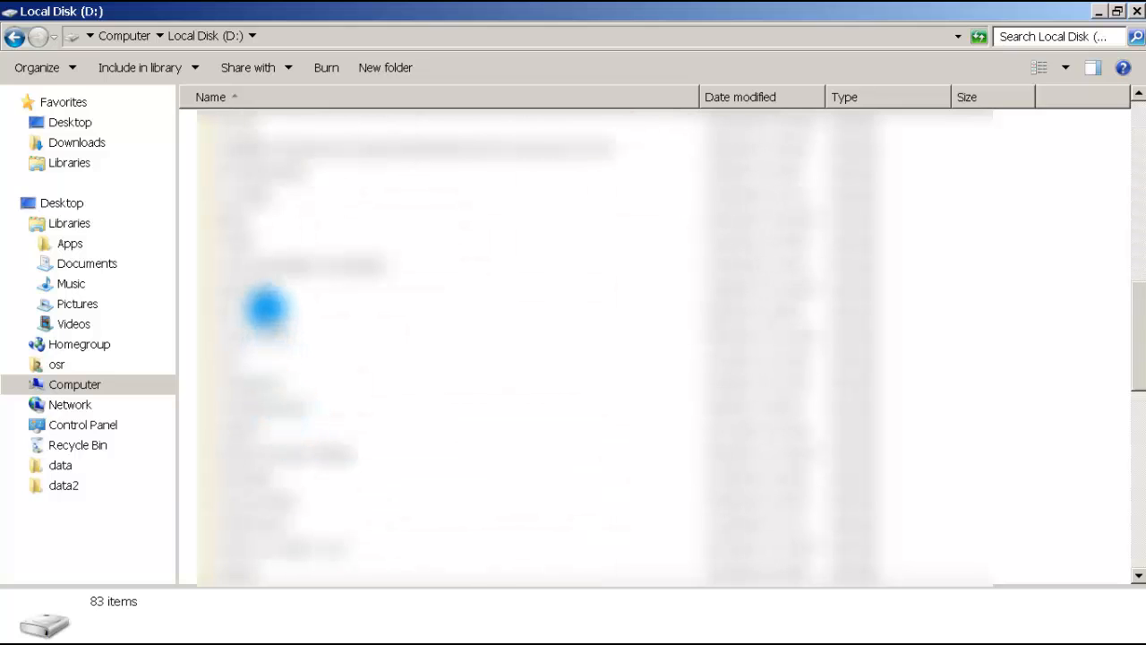
pyautogui.click(259, 266)
pyautogui.press('w')
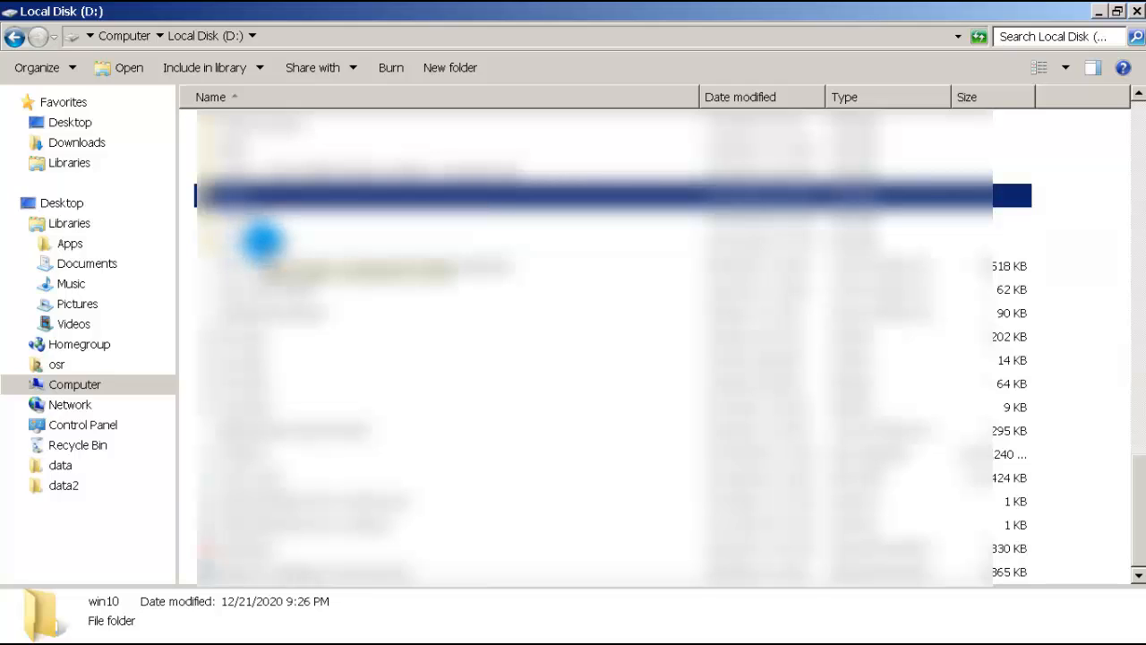
pyautogui.click(260, 241)
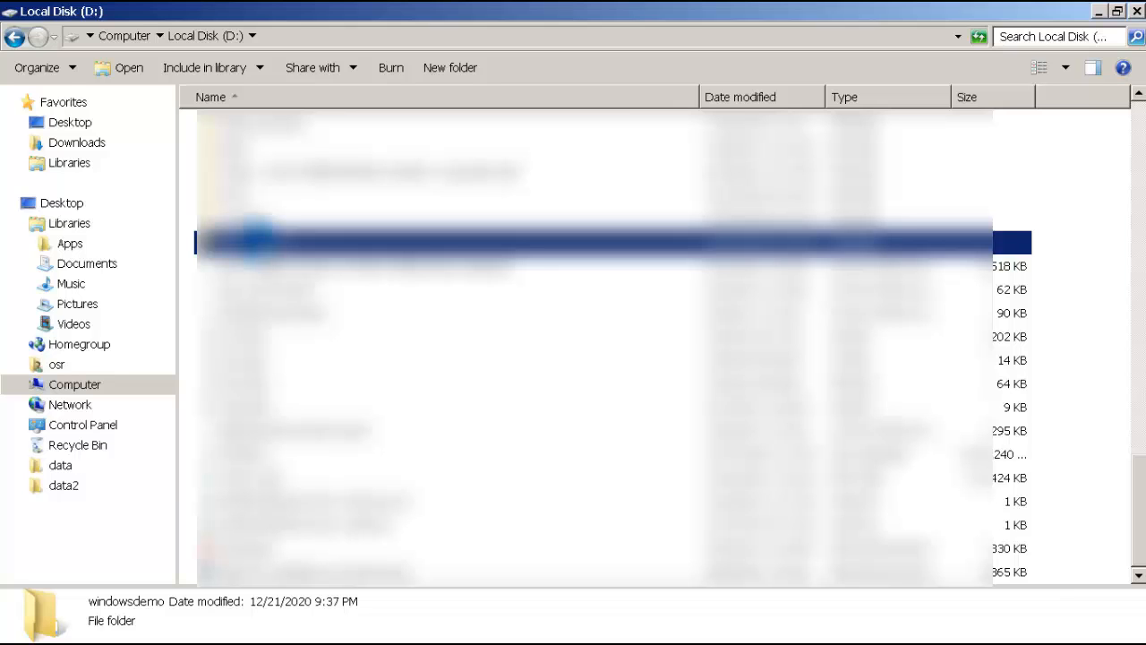
pyautogui.doubleClick(260, 241)
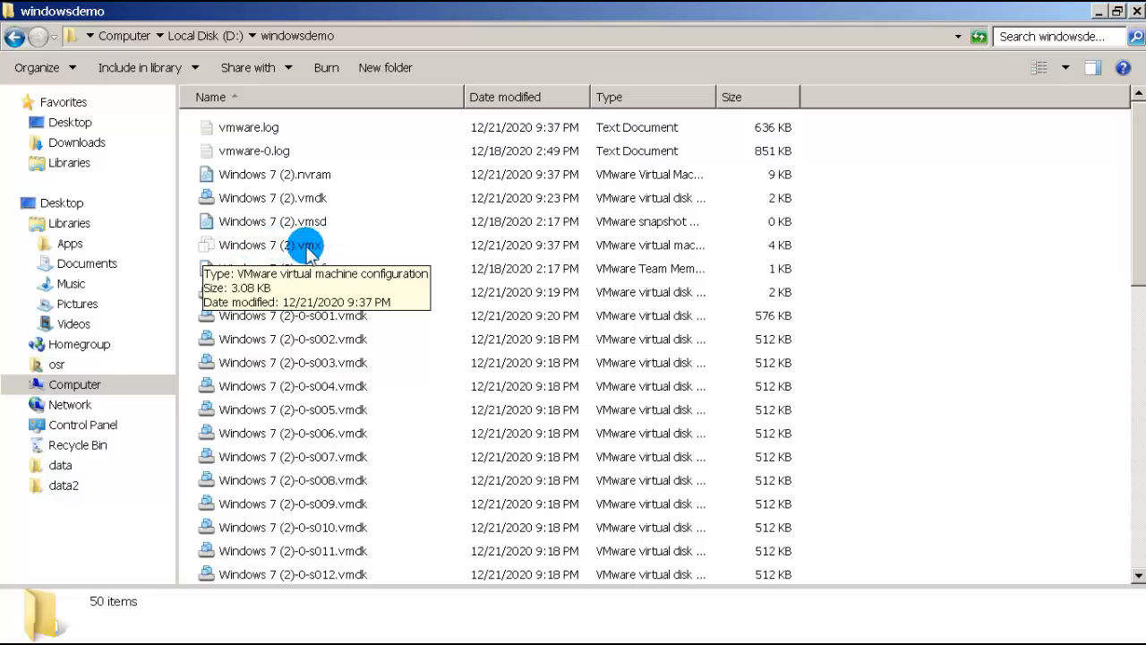
pyautogui.click(259, 249)
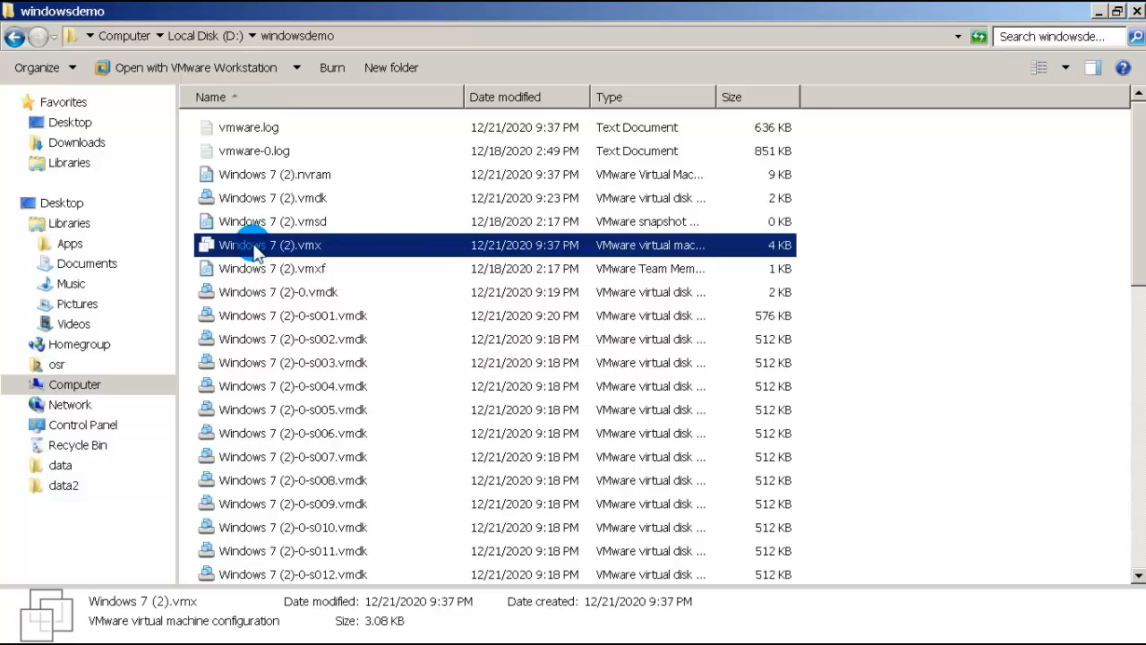
# Step: Reopen Windows 7 (2).vmx in VMware and lower its memory from 1024 MB to 512 MB
pyautogui.doubleClick(255, 250)
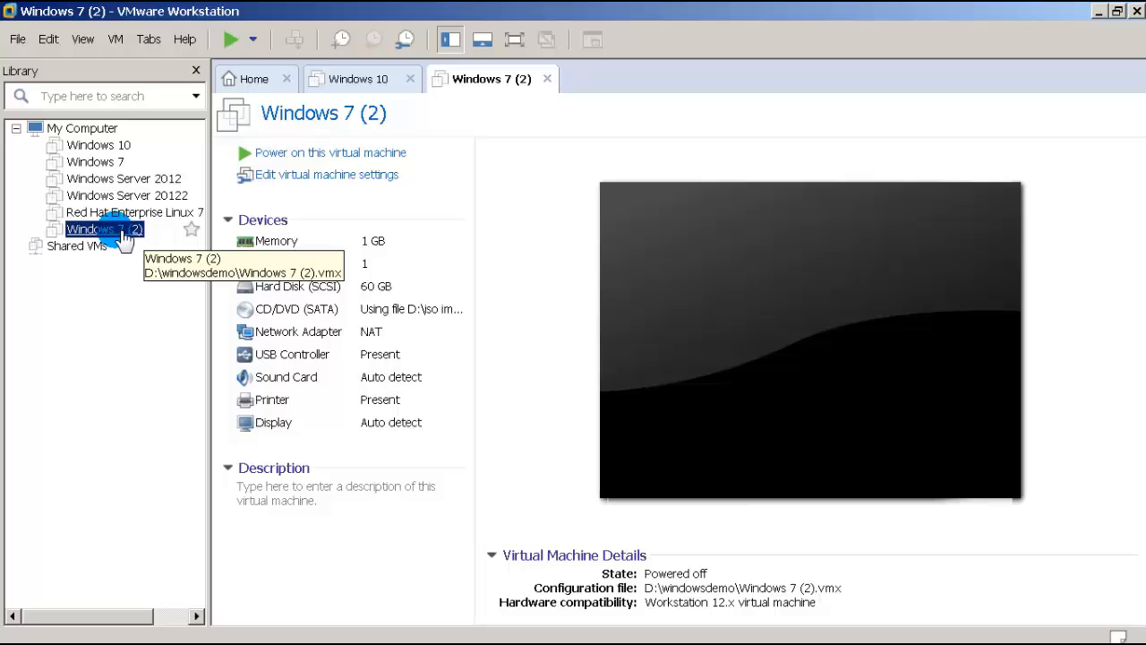
pyautogui.click(318, 162)
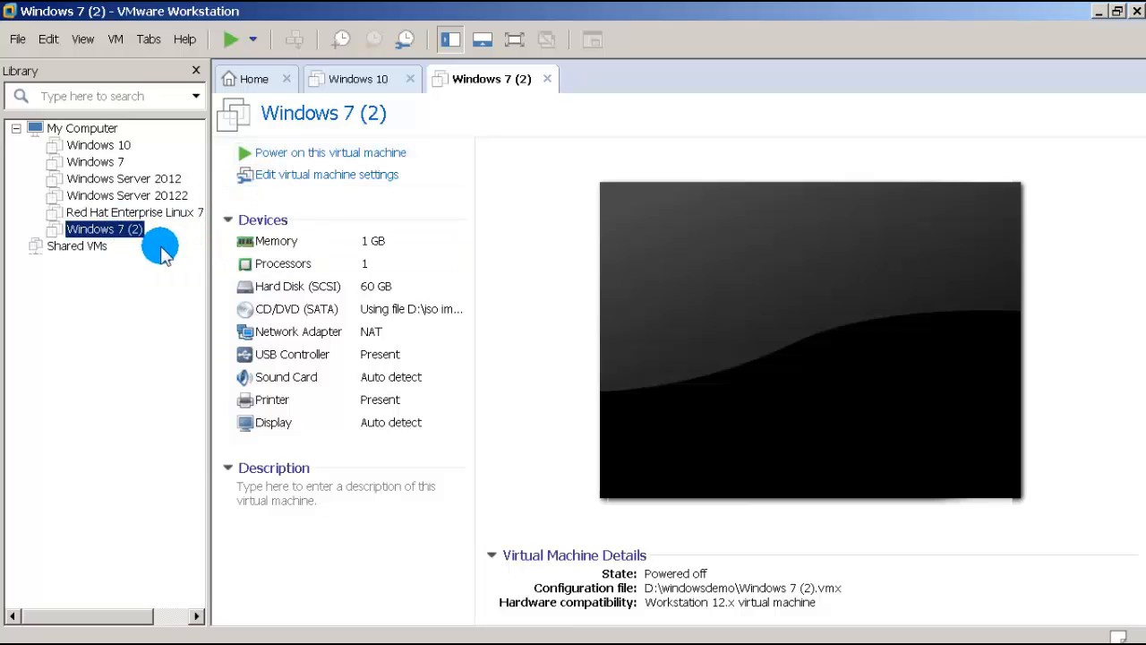
pyautogui.rightClick(130, 235)
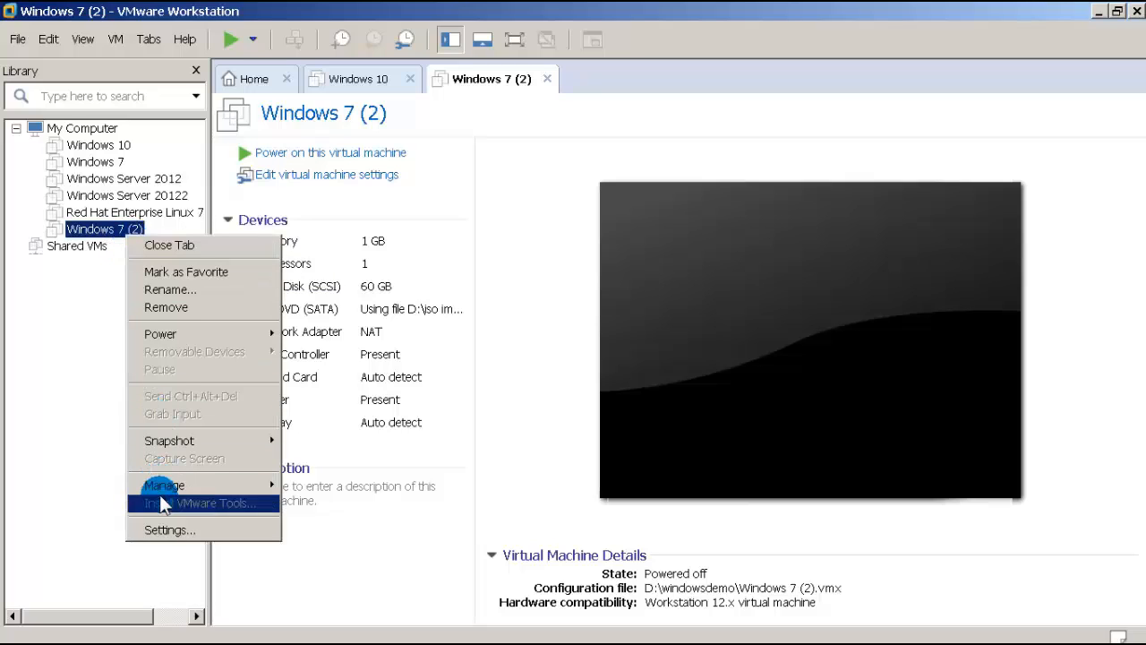
pyautogui.click(170, 529)
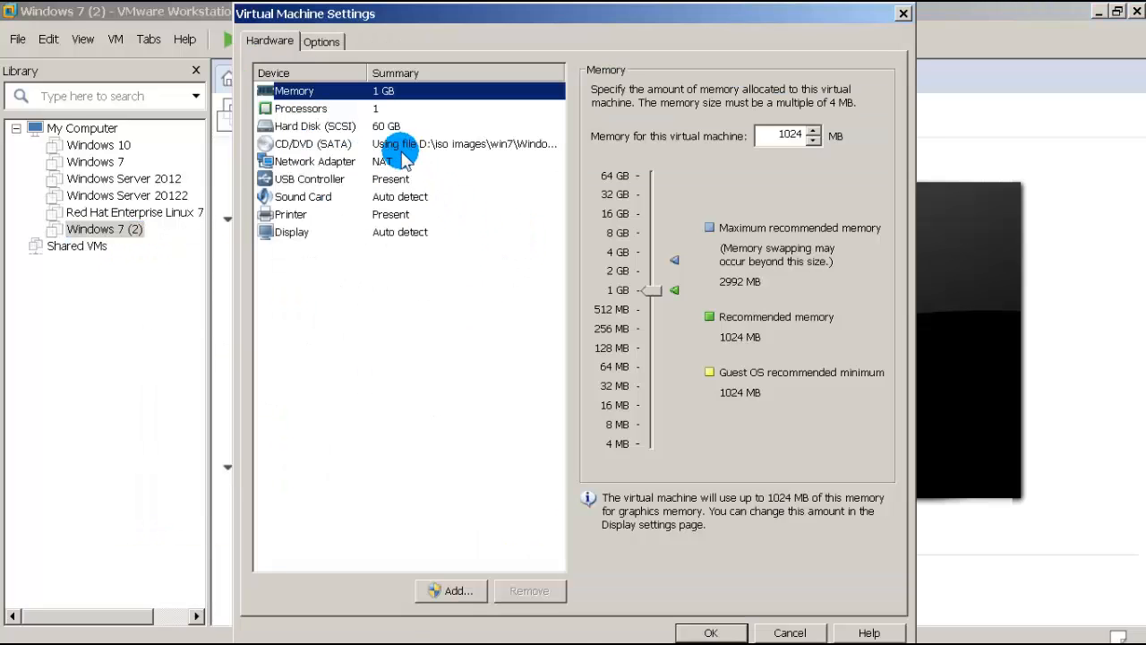
pyautogui.moveTo(761, 136); pyautogui.dragTo(800, 138)
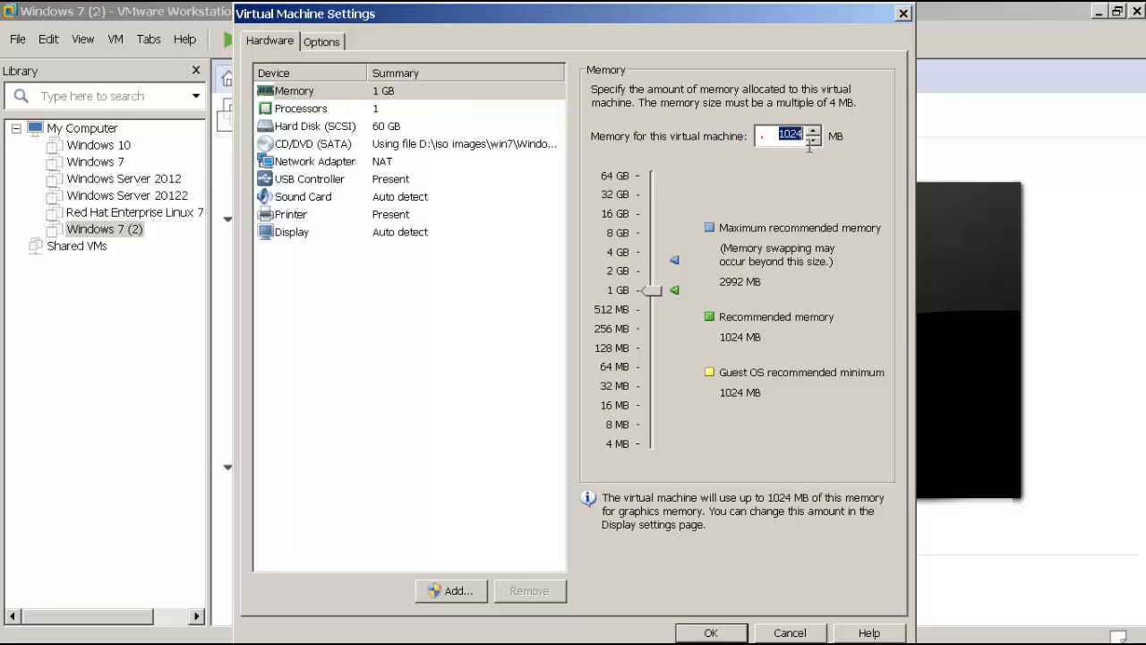
pyautogui.write('512')
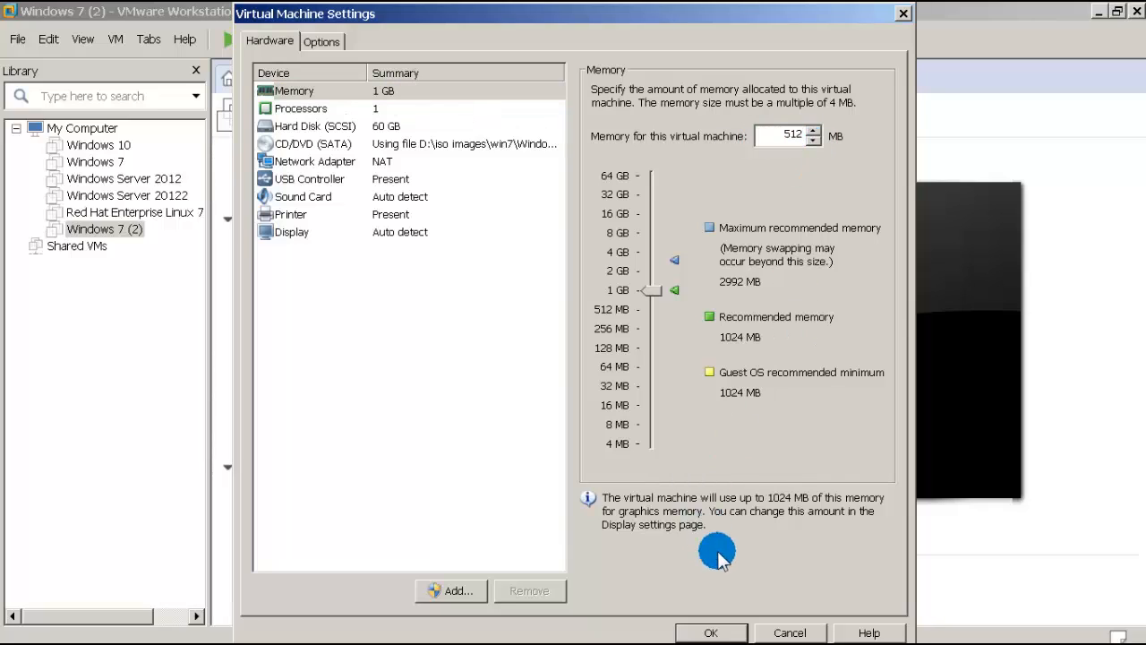
pyautogui.click(729, 632)
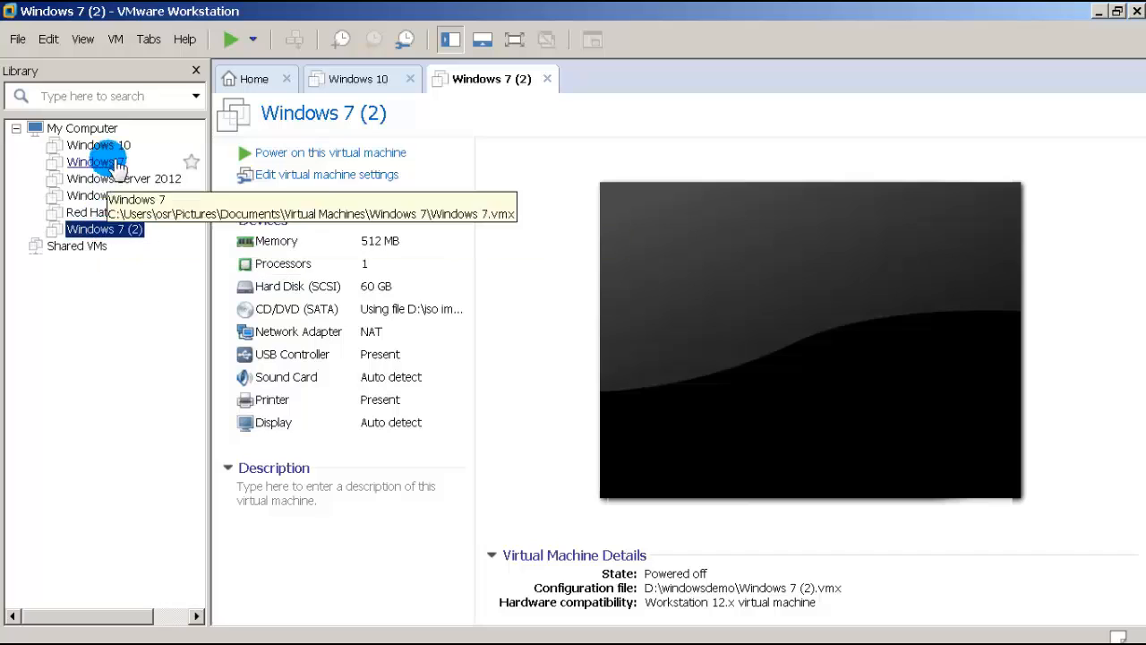
# Step: Start the Clone wizard for Windows 7 (2) from its current state, choosing a linked clone
pyautogui.click(117, 40)
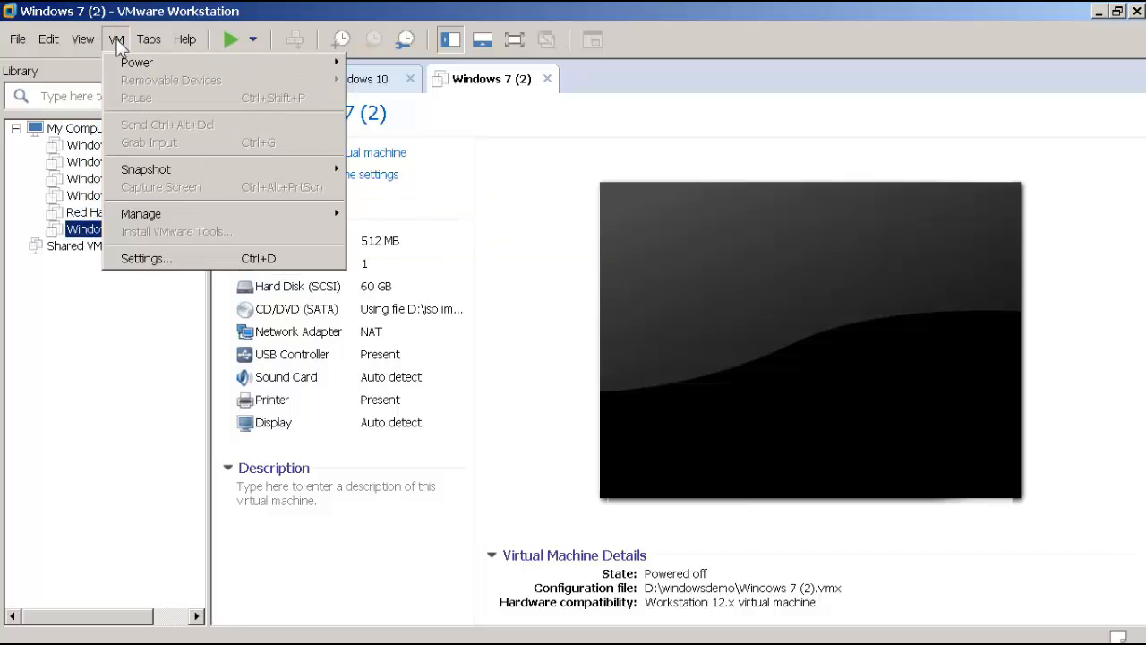
pyautogui.moveTo(159, 219)
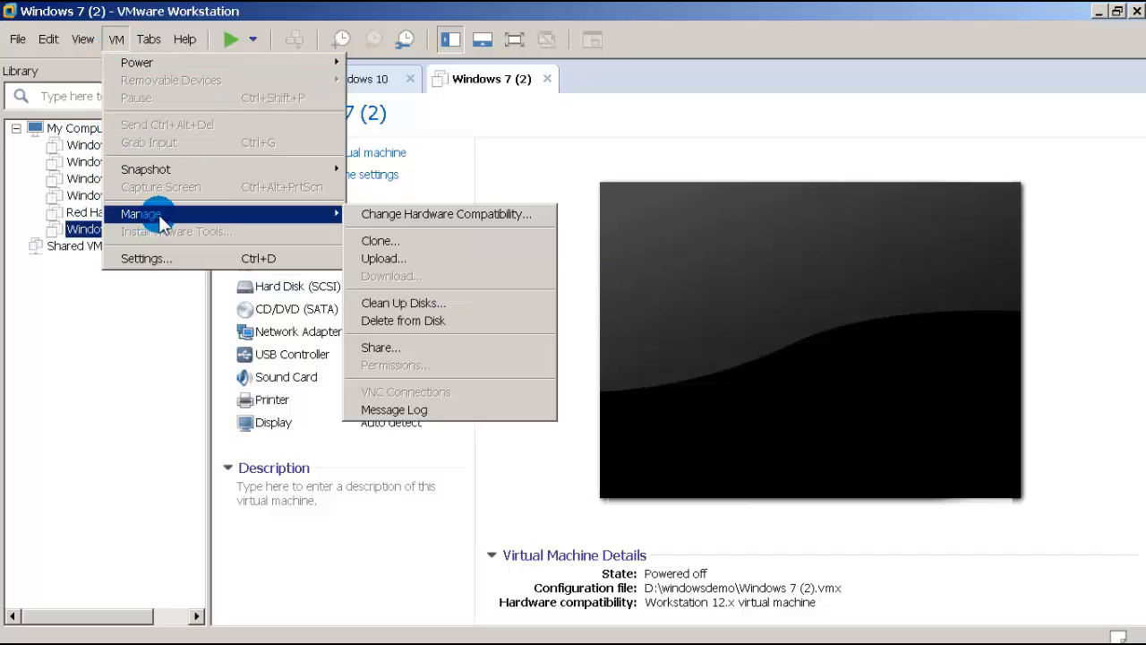
pyautogui.click(403, 241)
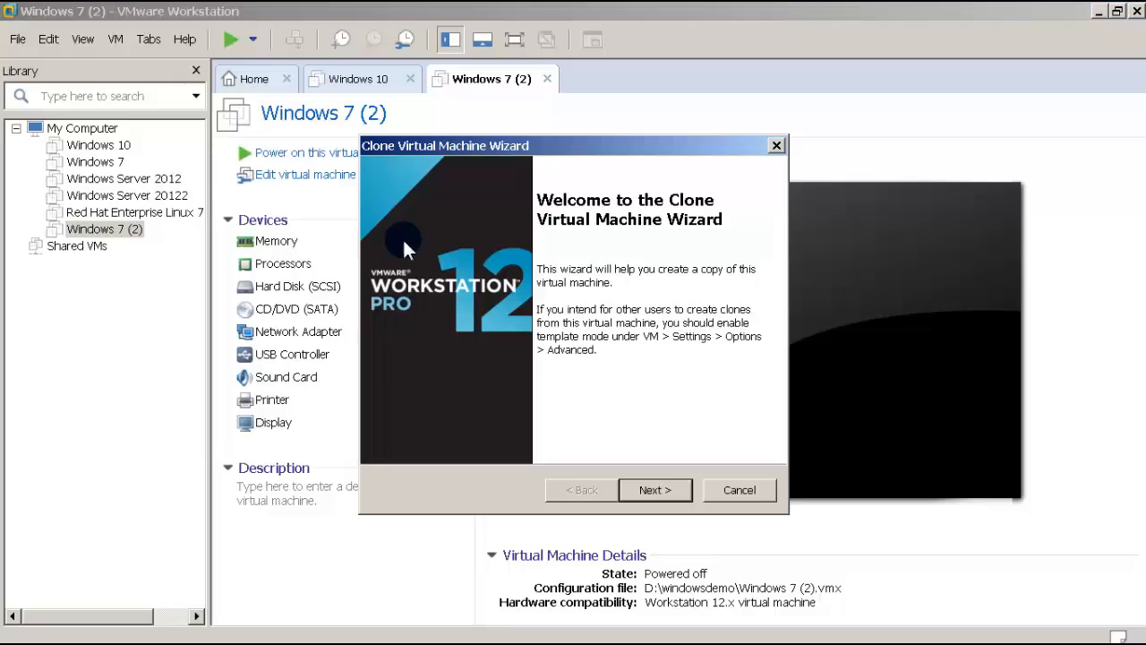
pyautogui.click(657, 490)
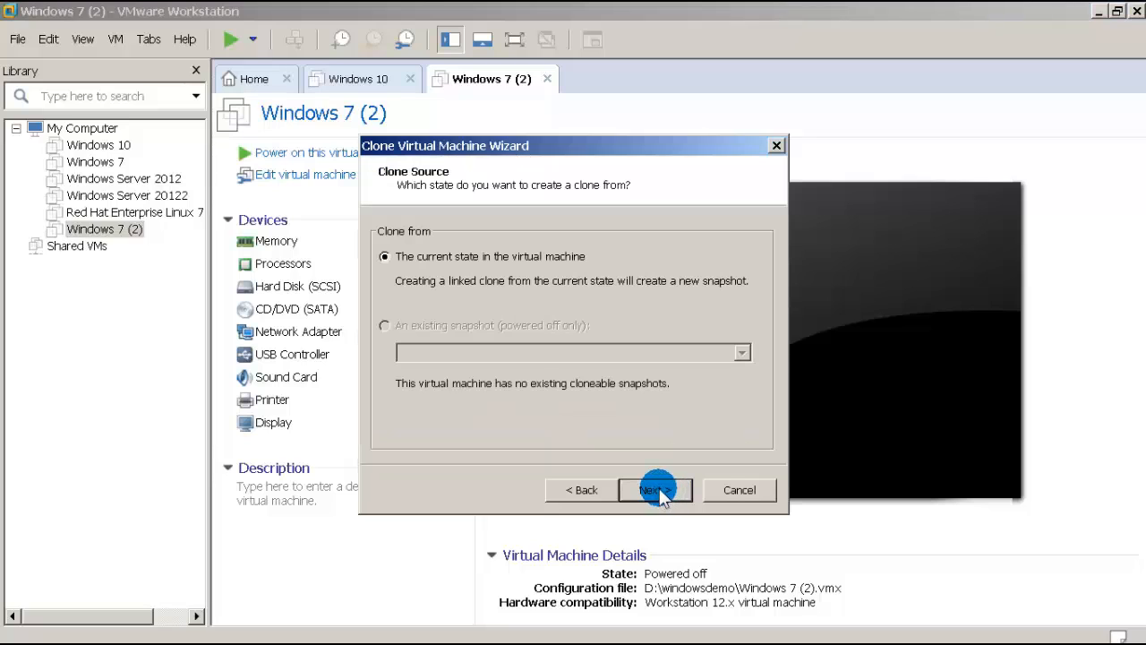
pyautogui.click(657, 489)
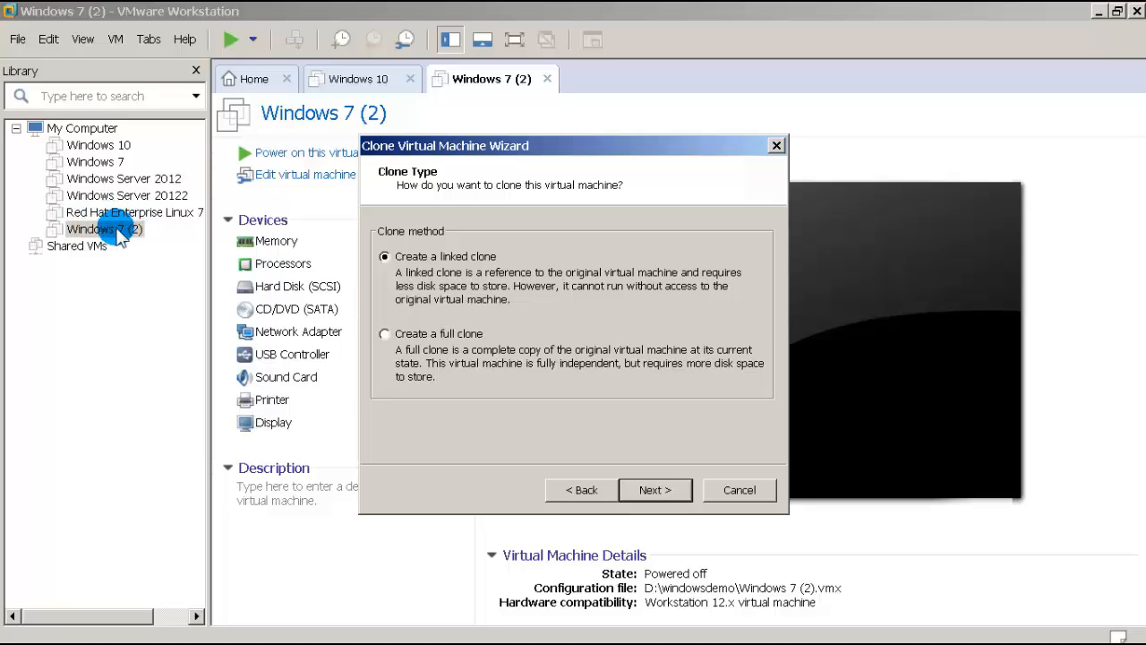
pyautogui.click(651, 490)
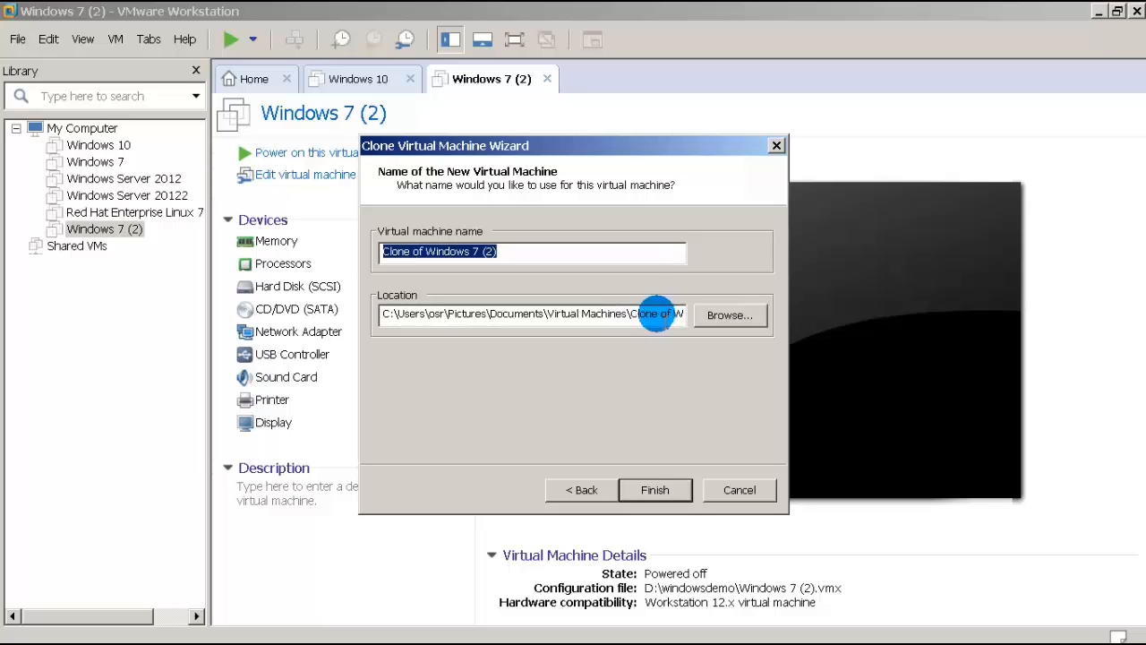
# Step: Keep the default name 'Clone of Windows 7 (2)' and location, and finish the linked clone
pyautogui.click(658, 313)
pyautogui.moveTo(659, 313); pyautogui.dragTo(686, 313)
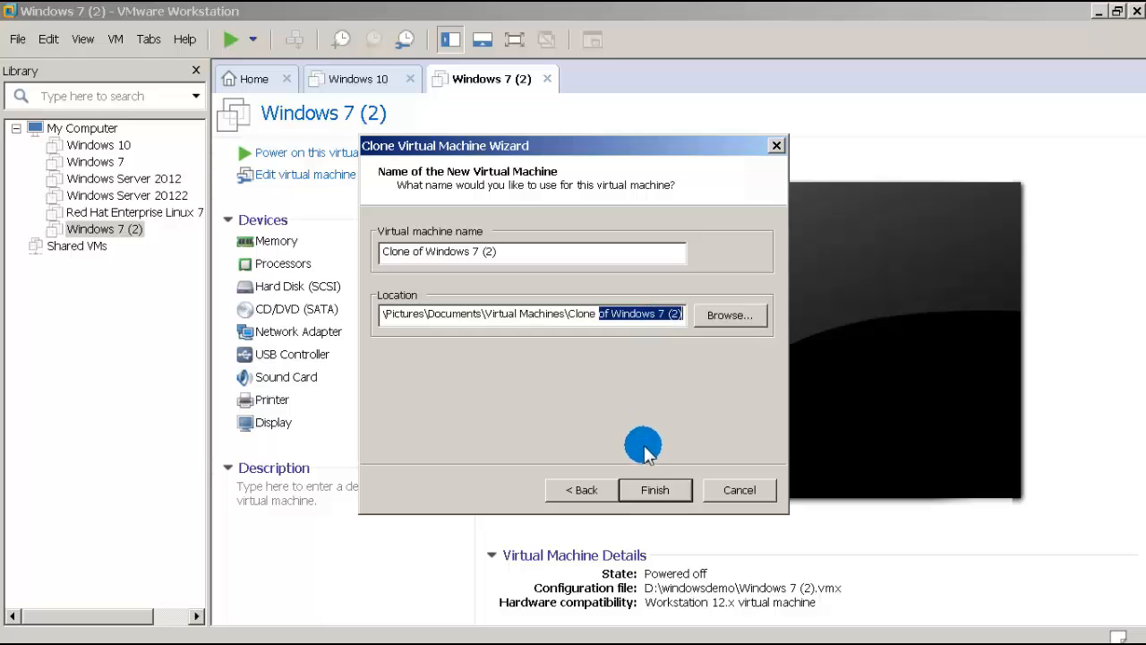
pyautogui.click(641, 489)
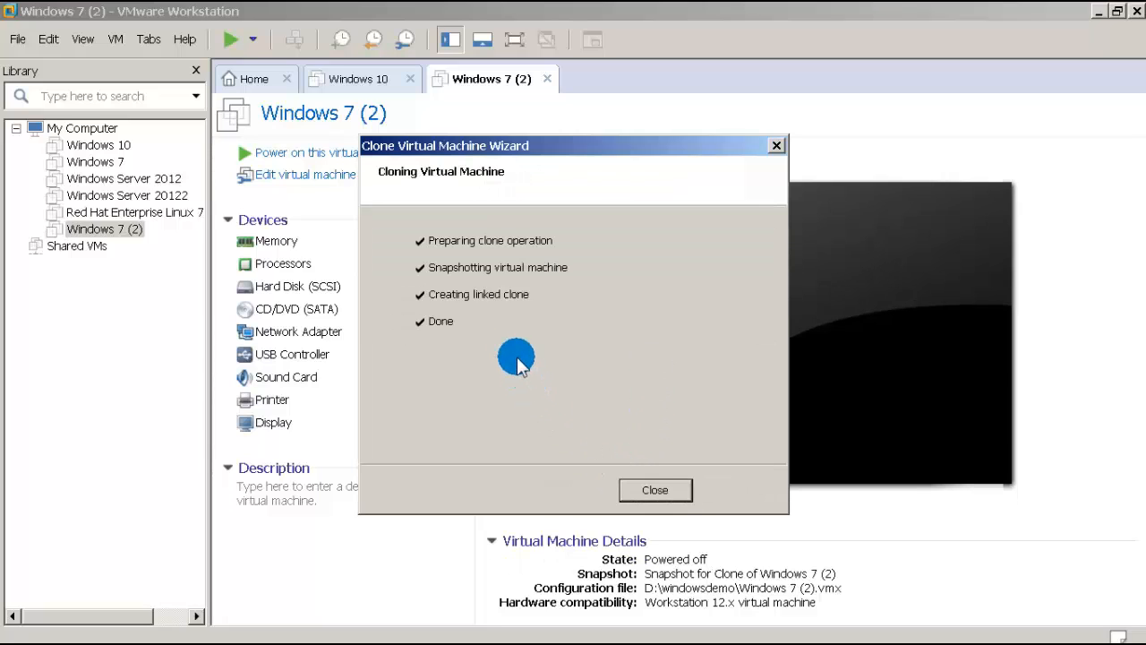
pyautogui.click(643, 488)
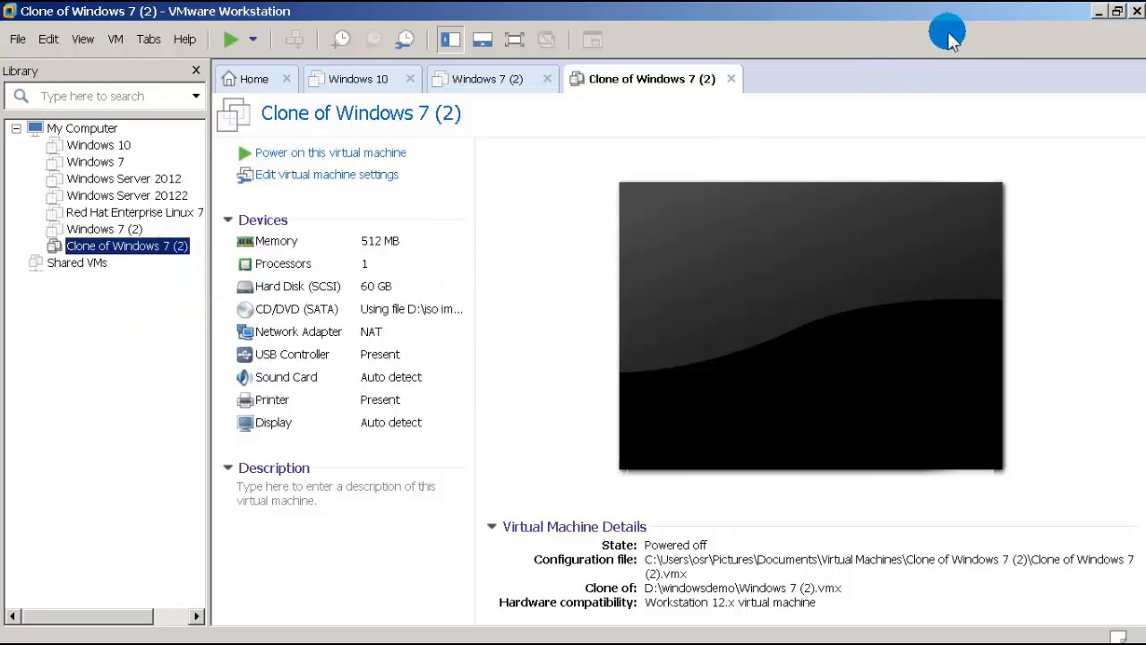
# Step: Open the Documents > Virtual Machines folder in Windows Explorer
pyautogui.click(1099, 11)
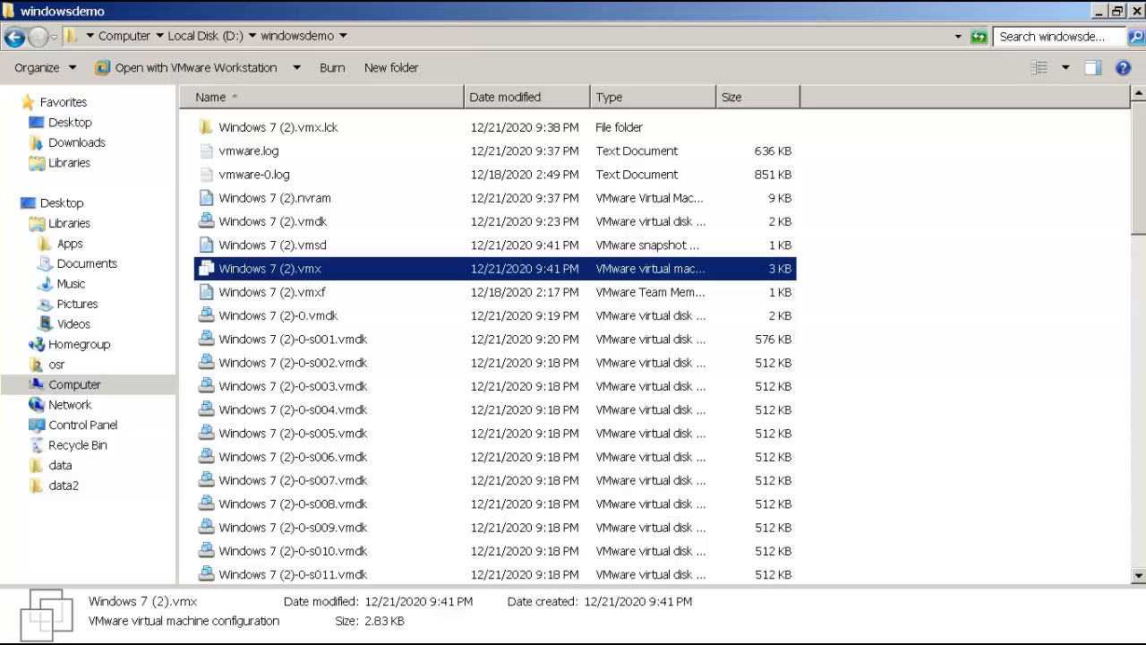
pyautogui.click(1137, 11)
pyautogui.doubleClick(38, 117)
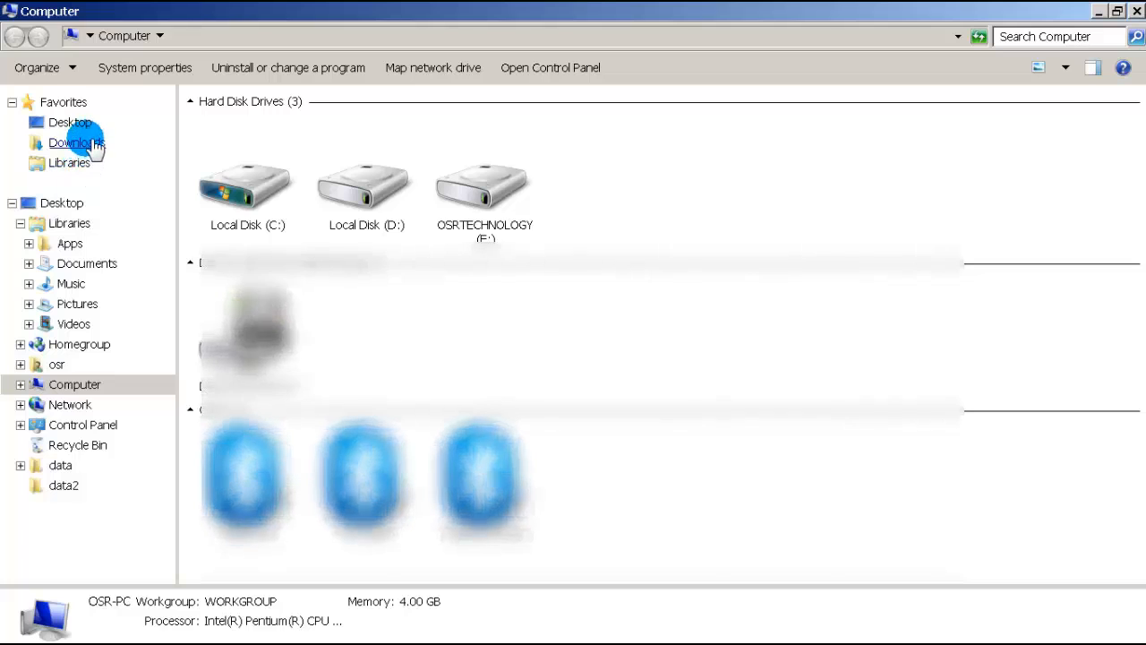
pyautogui.click(87, 263)
pyautogui.doubleClick(250, 220)
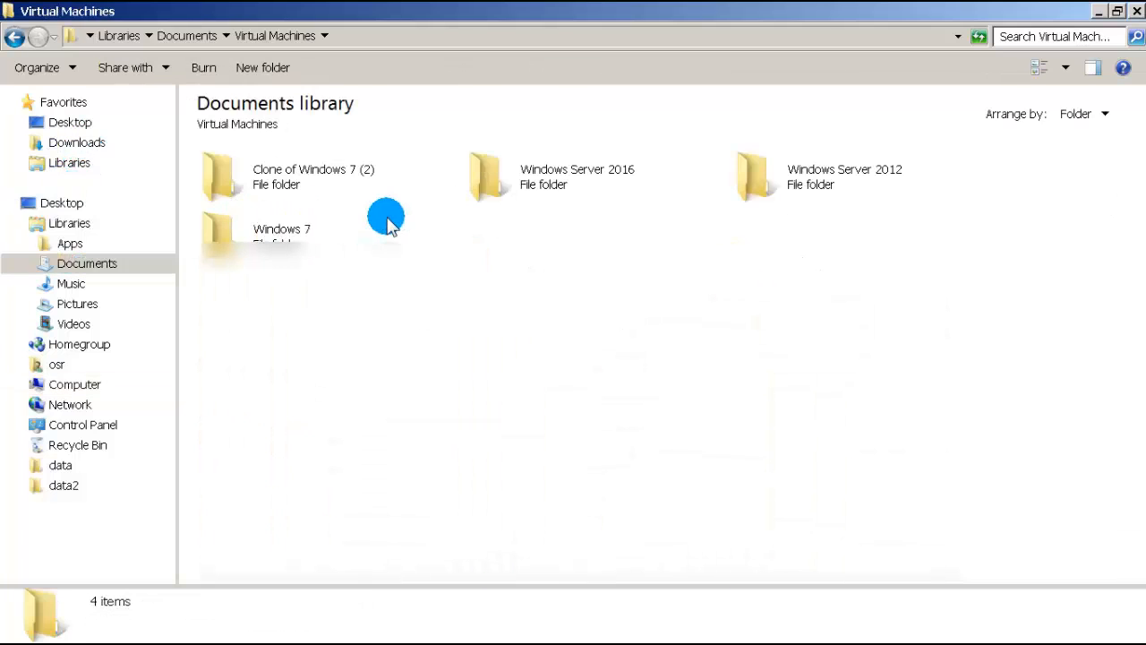
# Step: Check the Clone of Windows 7 (2) folder's properties, showing a size of 7.57 MB
pyautogui.rightClick(302, 183)
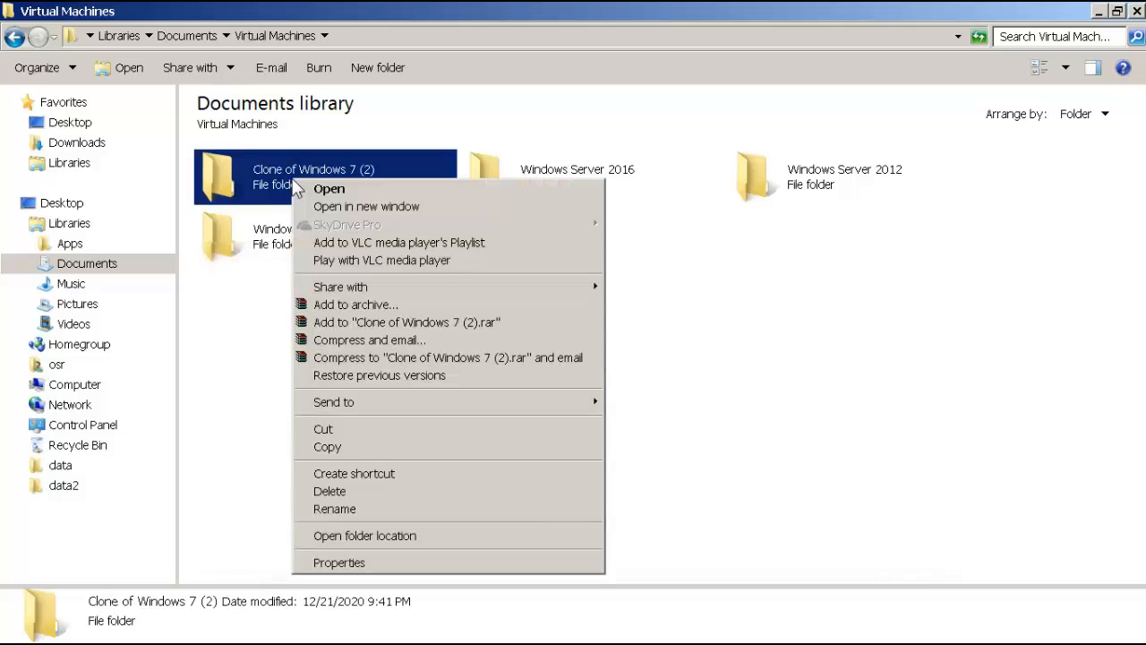
pyautogui.click(338, 562)
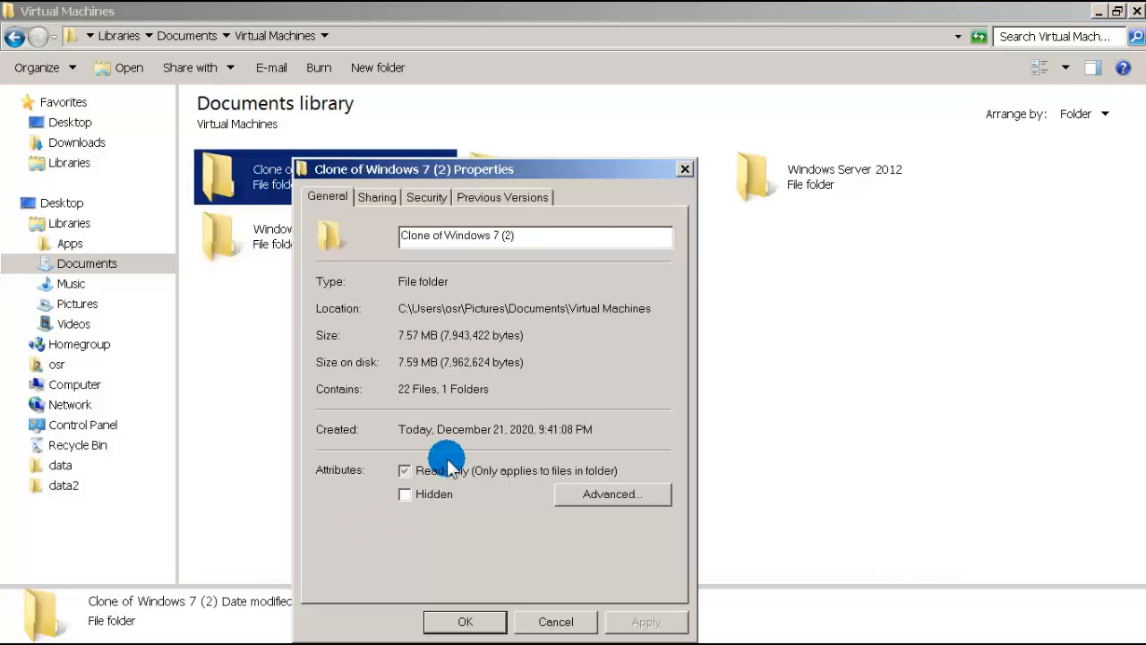
pyautogui.moveTo(549, 176); pyautogui.dragTo(550, 133)
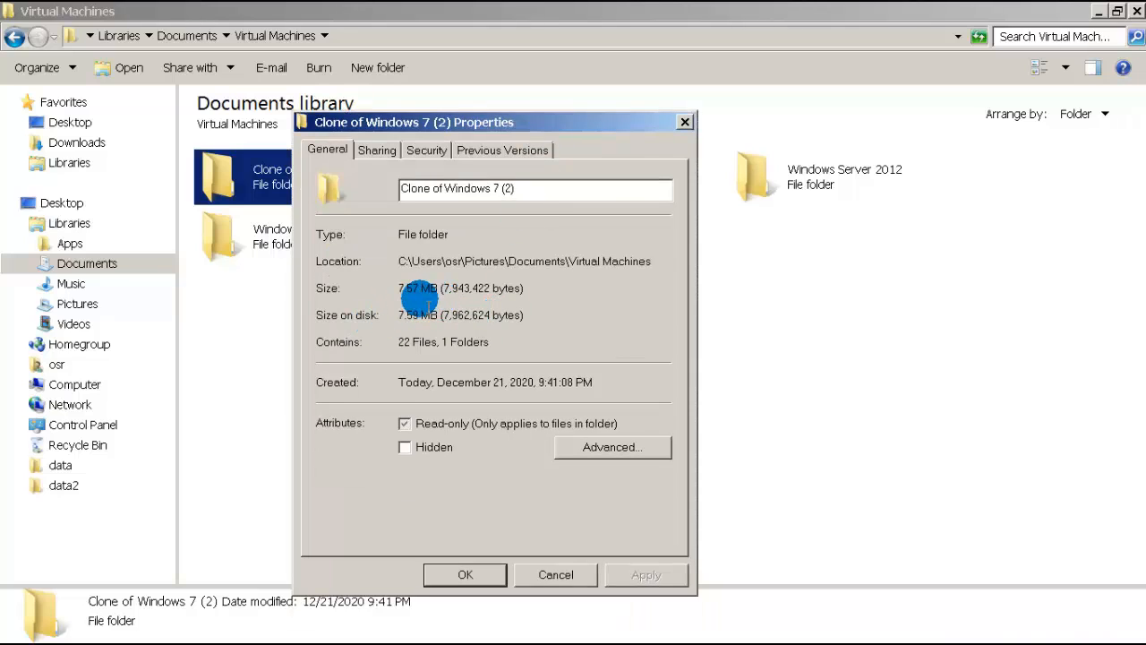
pyautogui.click(481, 574)
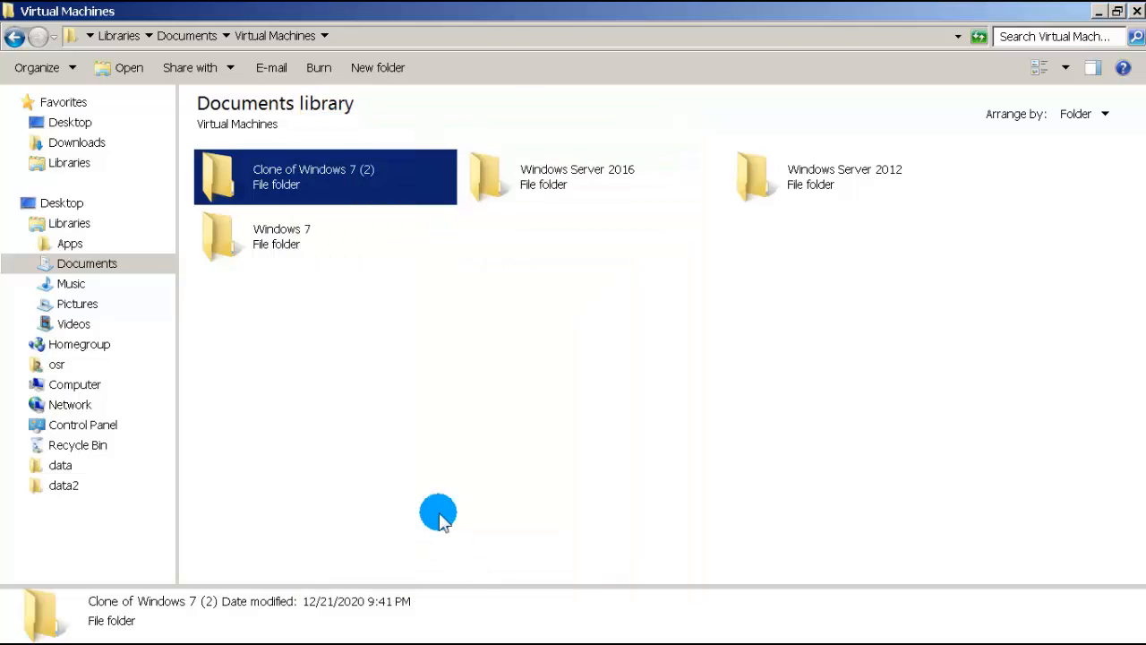
# Step: Return to VMware Workstation and power on Clone of Windows 7 (2)
pyautogui.click(1097, 11)
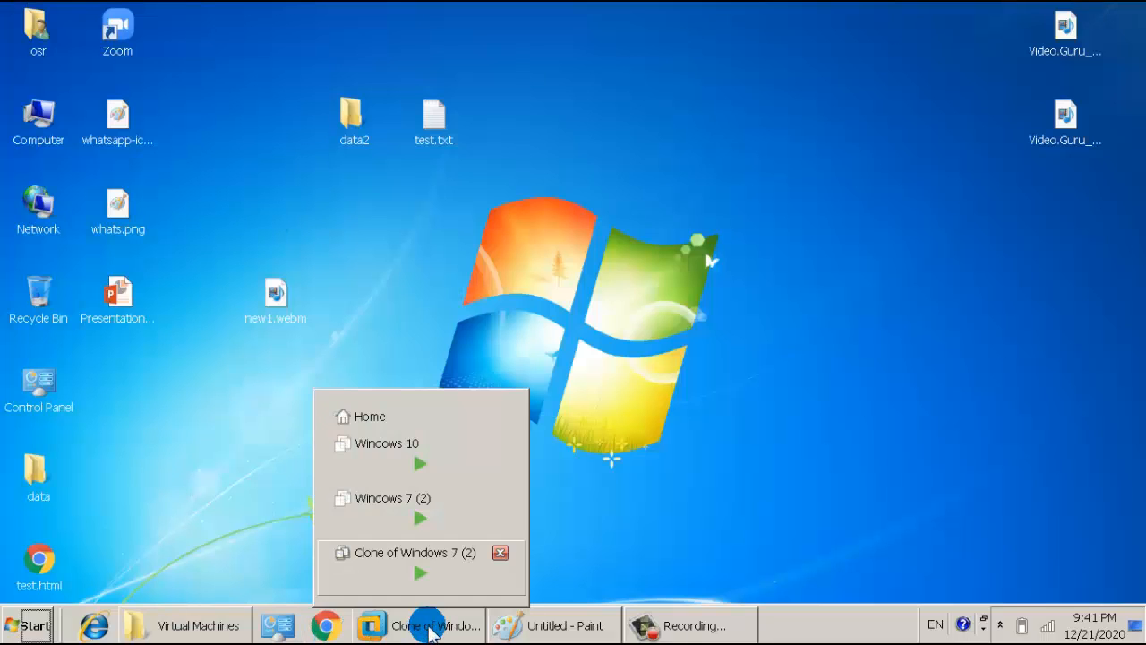
pyautogui.click(430, 626)
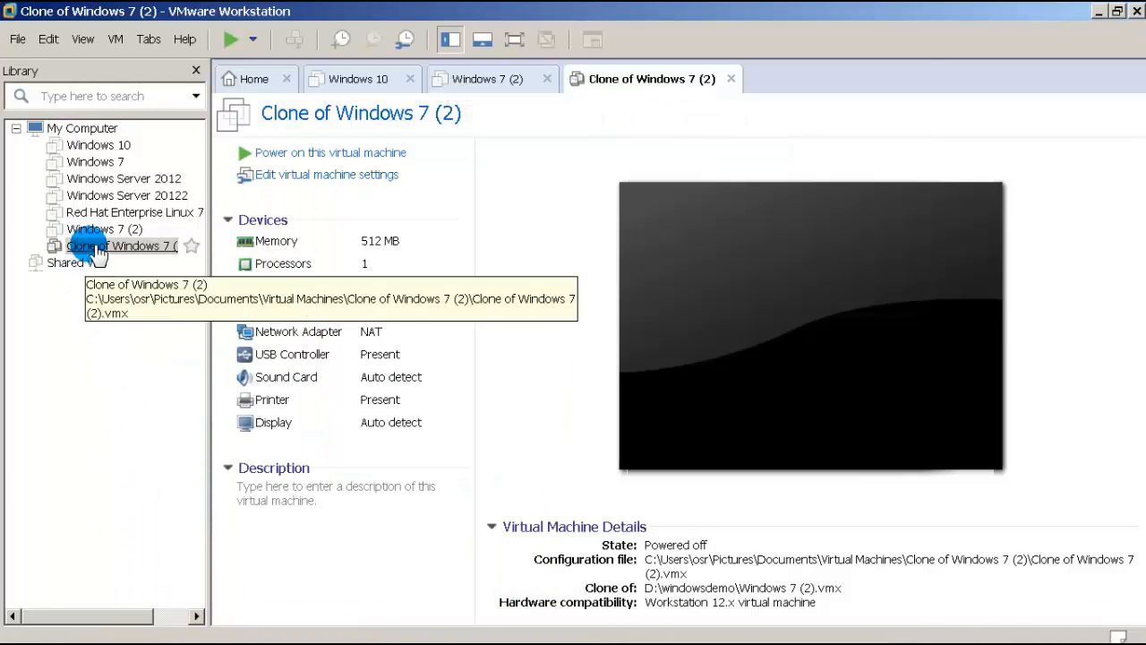
pyautogui.click(295, 158)
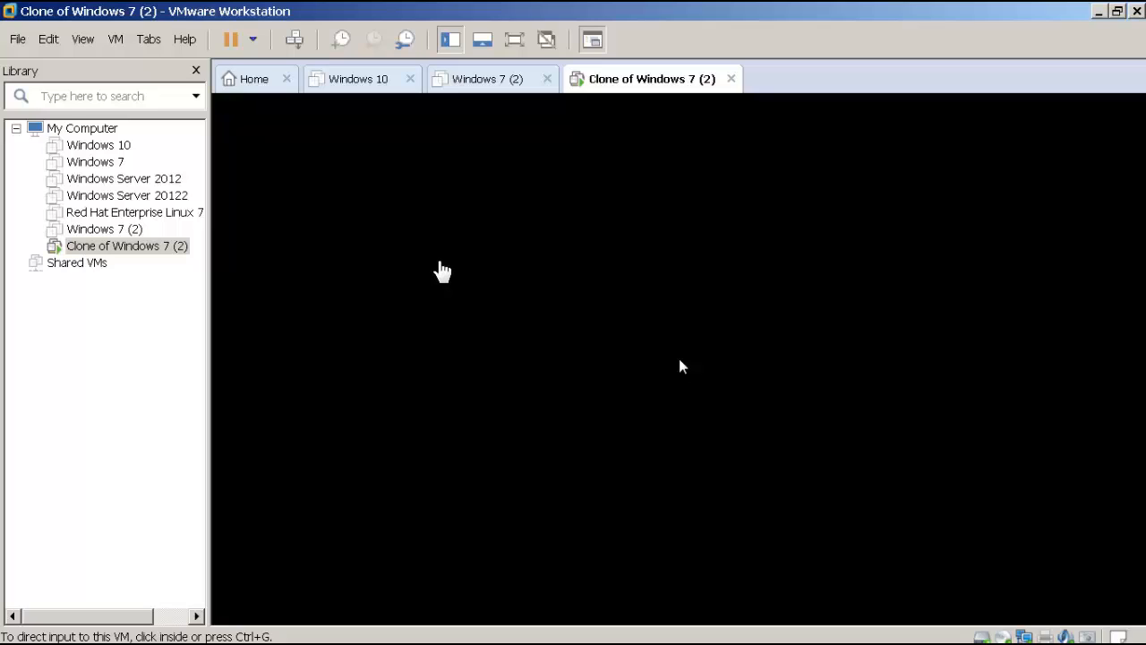
# Step: Sign in to the clone's Windows 7 desktop with the account password
pyautogui.click(441, 268)
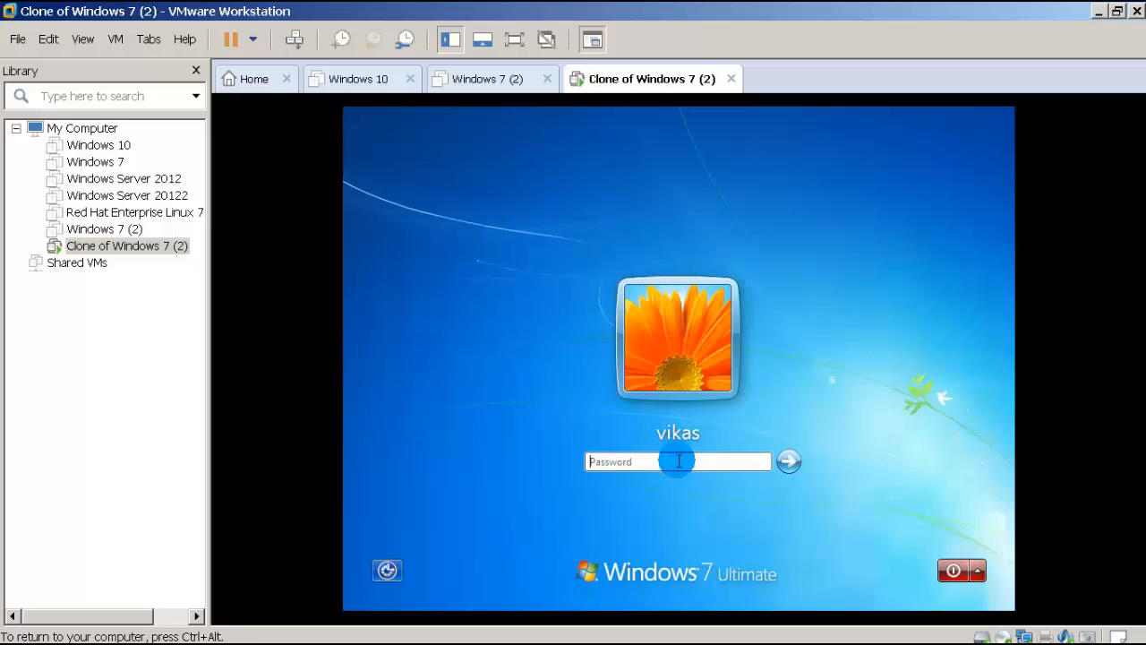
pyautogui.click(678, 460)
pyautogui.press('Return')
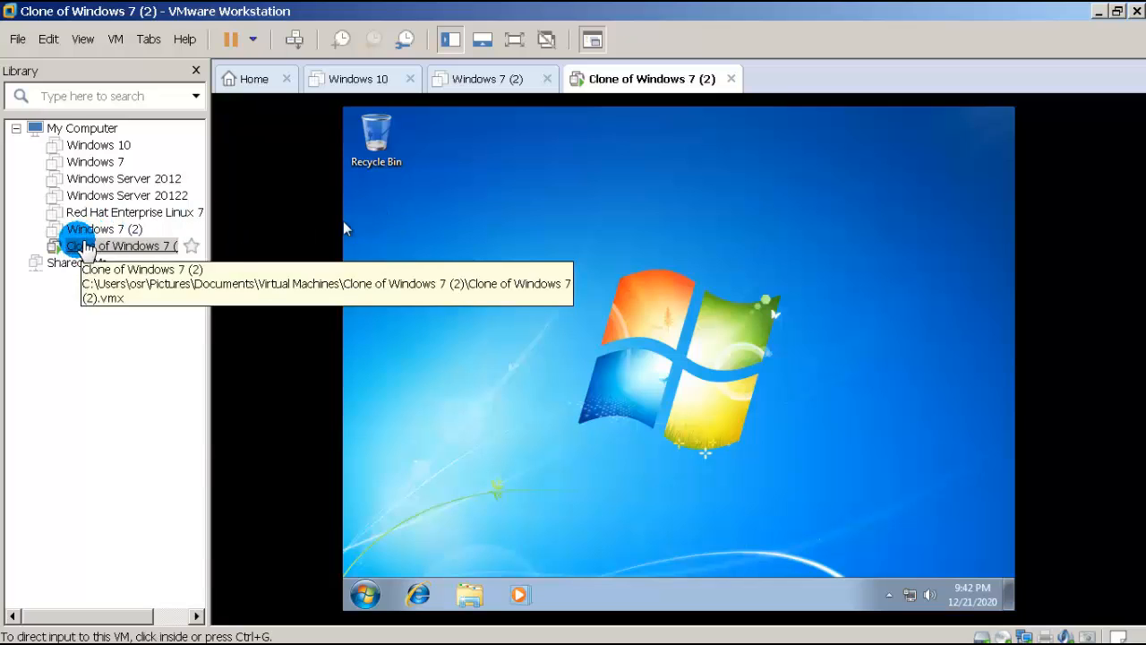
pyautogui.click(566, 321)
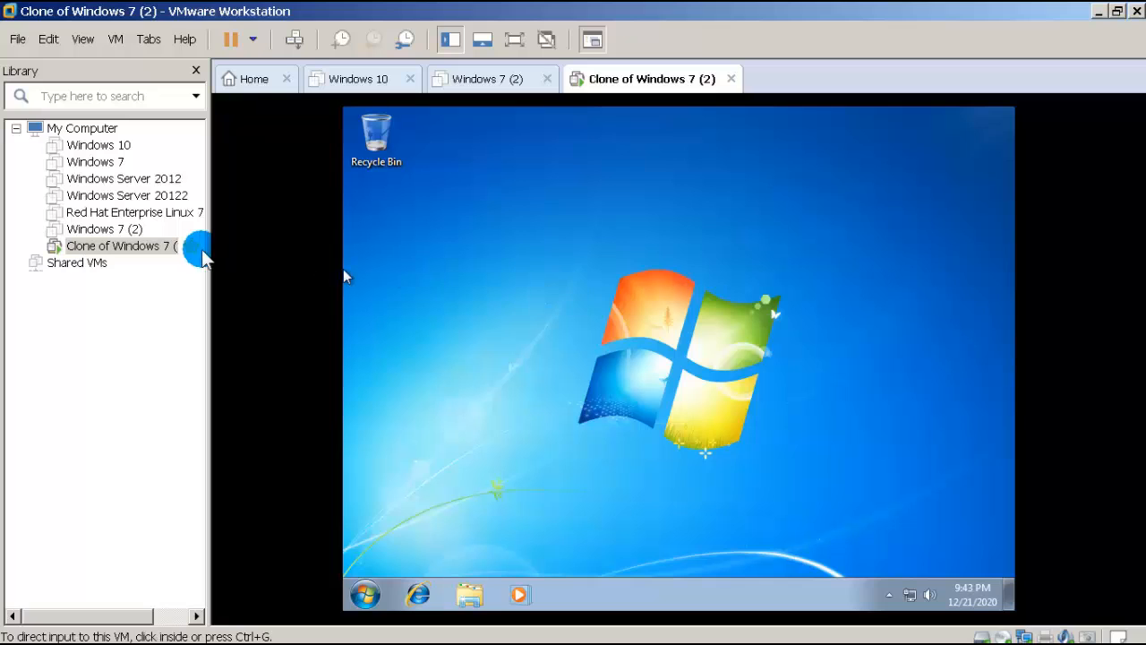
# Step: Recheck the running clone folder's properties: 519 MB across 26 files
pyautogui.moveTo(374, 636)
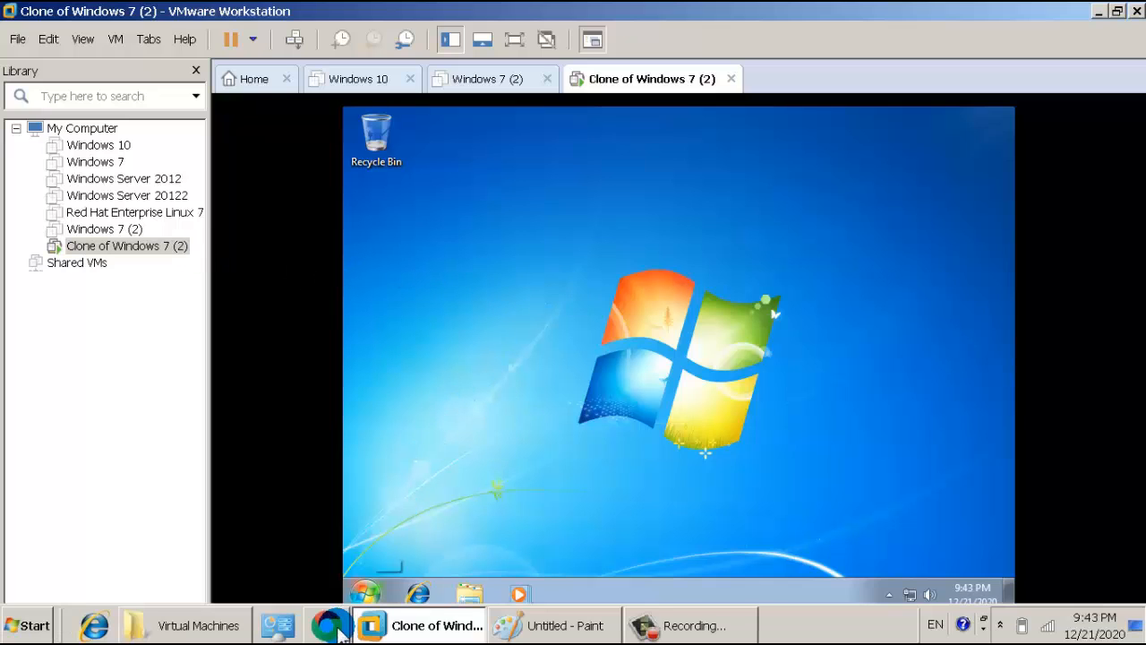
pyautogui.click(233, 627)
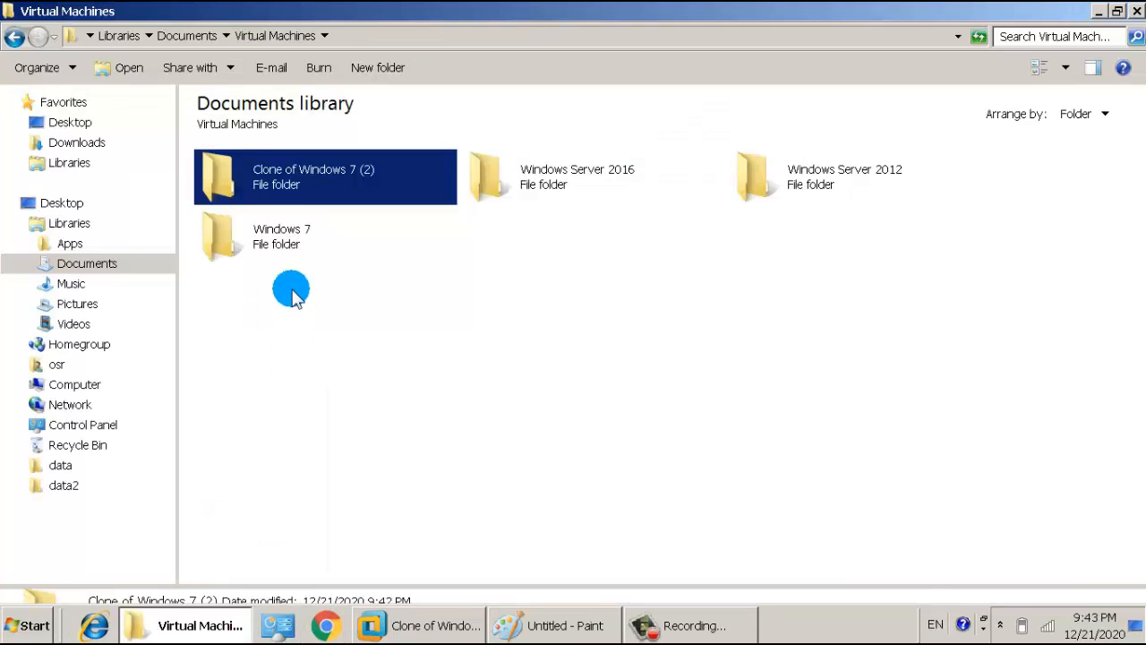
pyautogui.rightClick(316, 172)
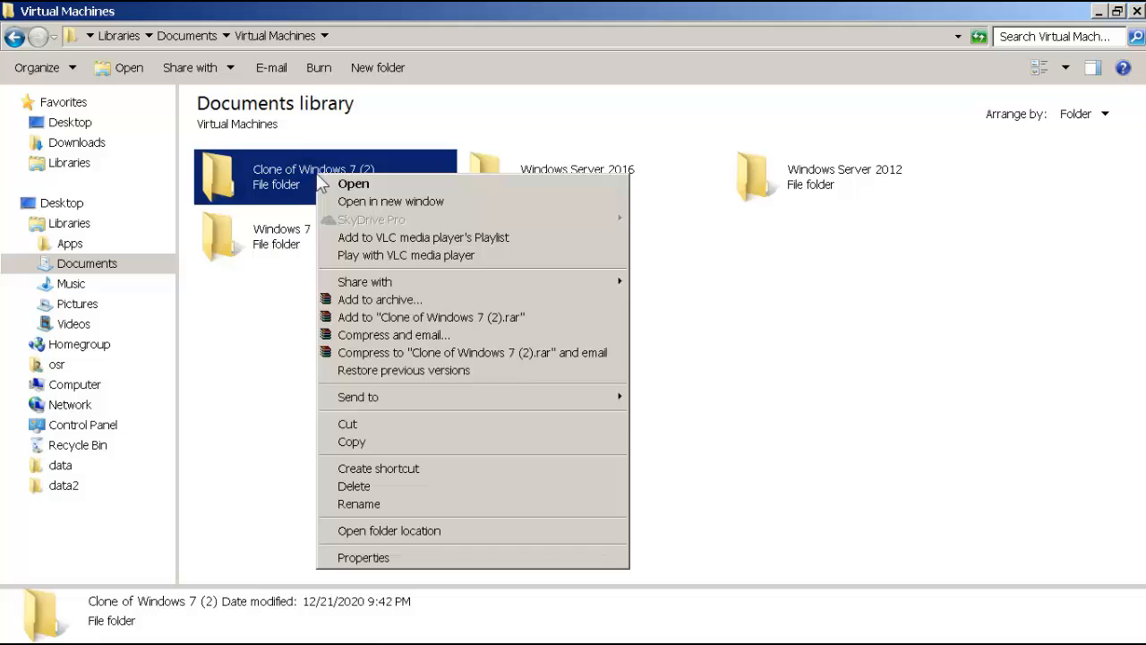
pyautogui.click(391, 557)
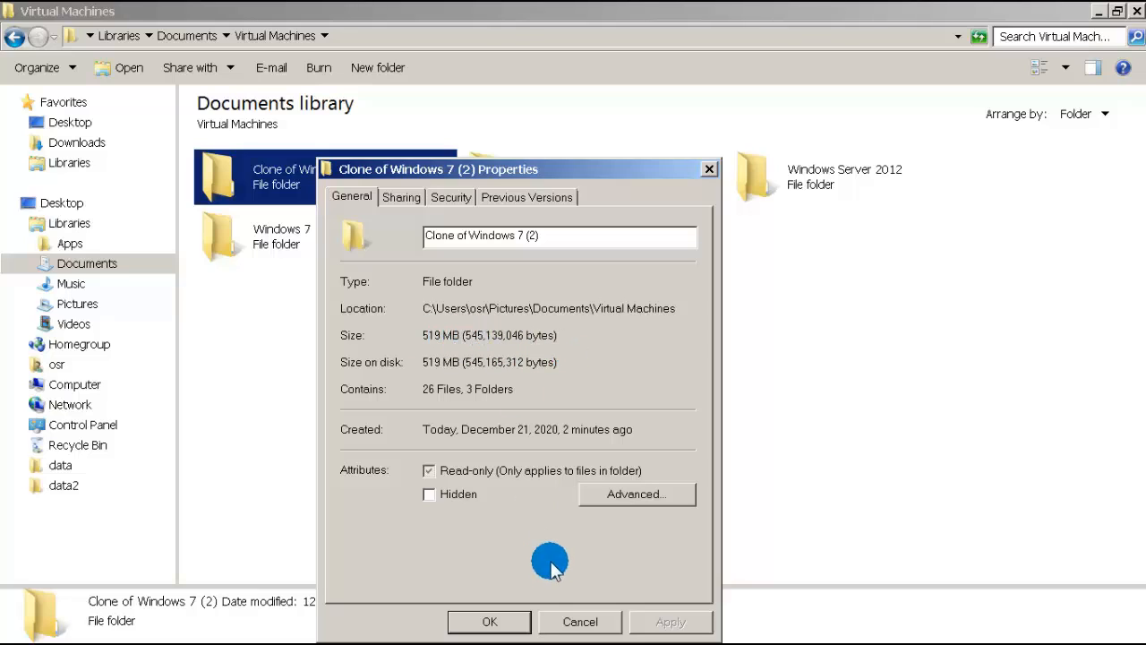
pyautogui.click(497, 622)
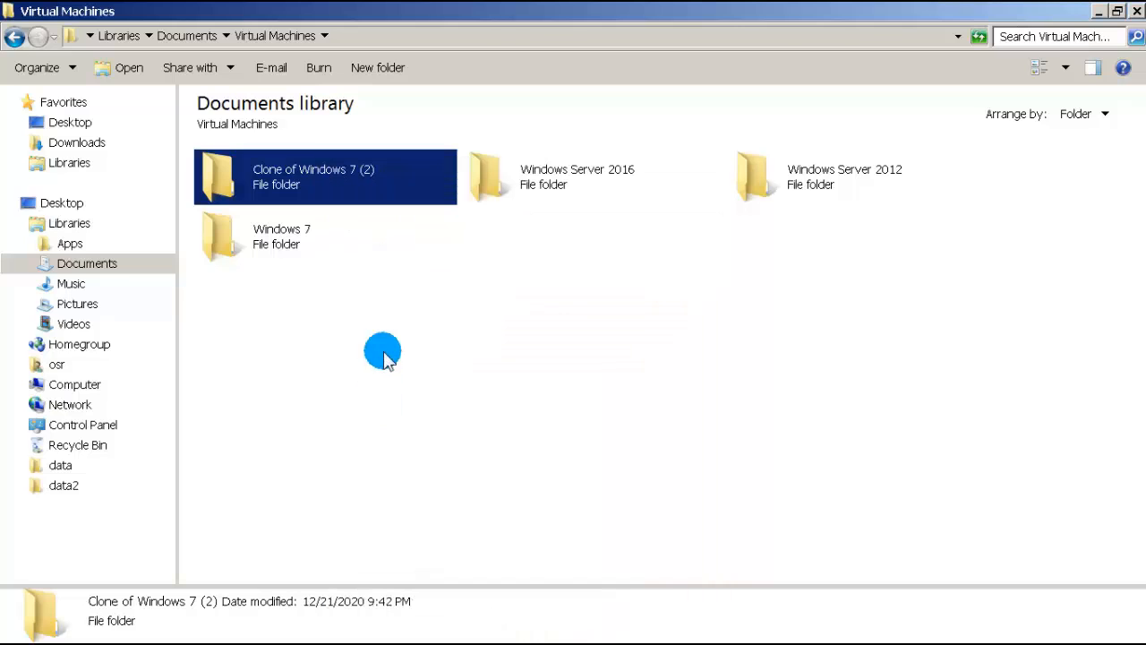
# Step: Close the Explorer window and shut down the guest Windows 7 from its Start menu
pyautogui.click(1134, 11)
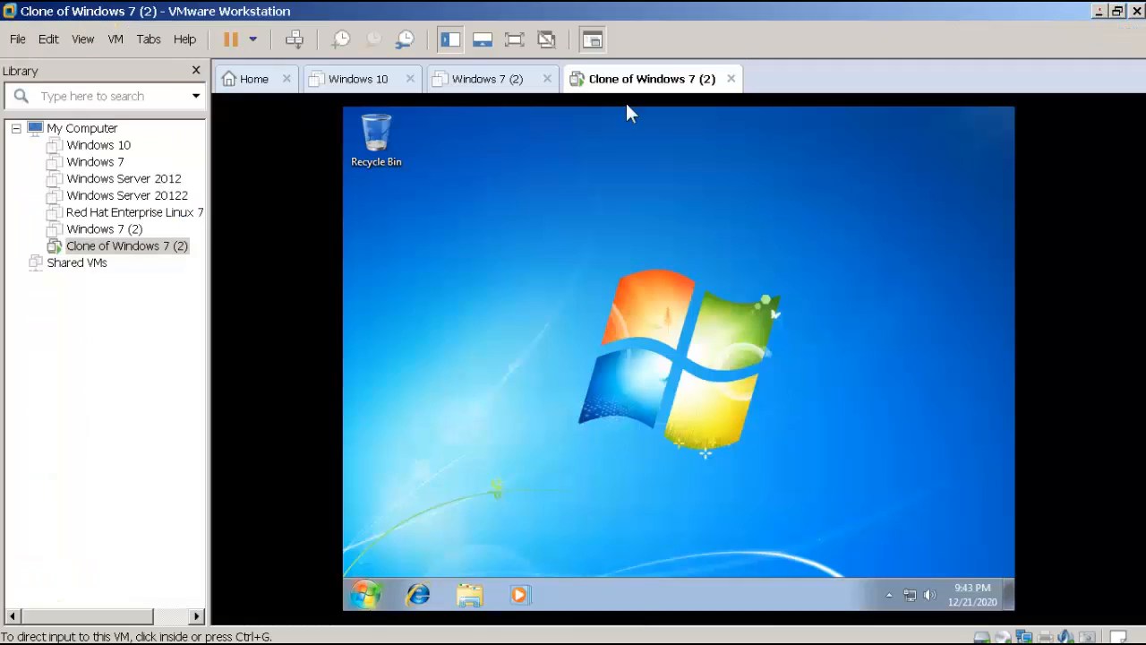
pyautogui.click(360, 595)
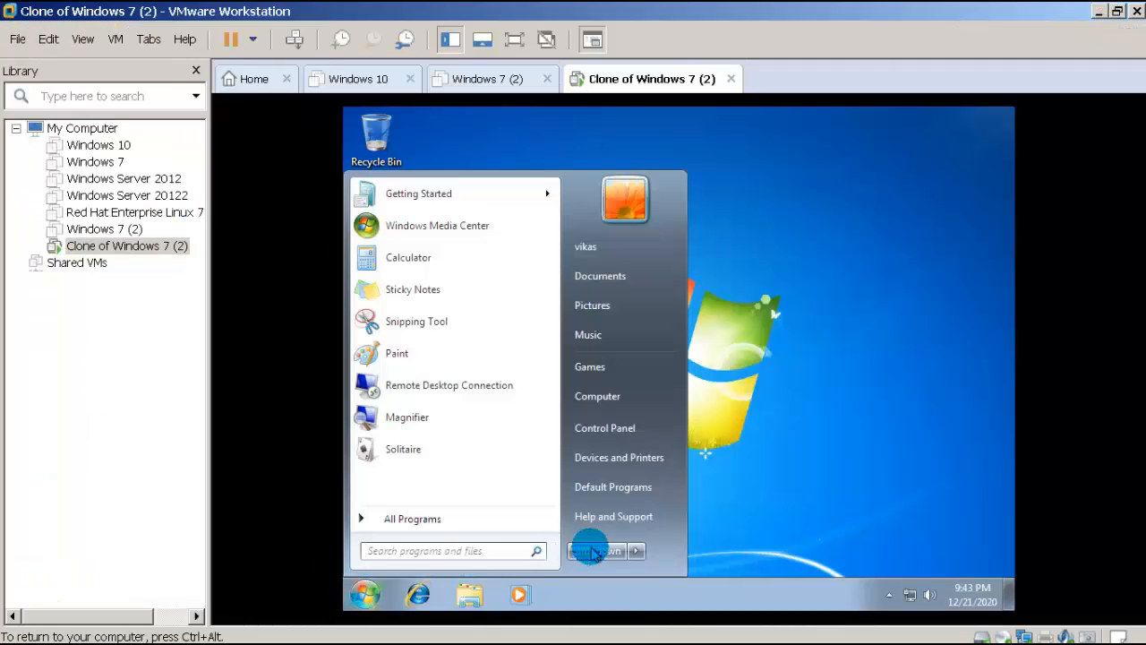
pyautogui.click(587, 546)
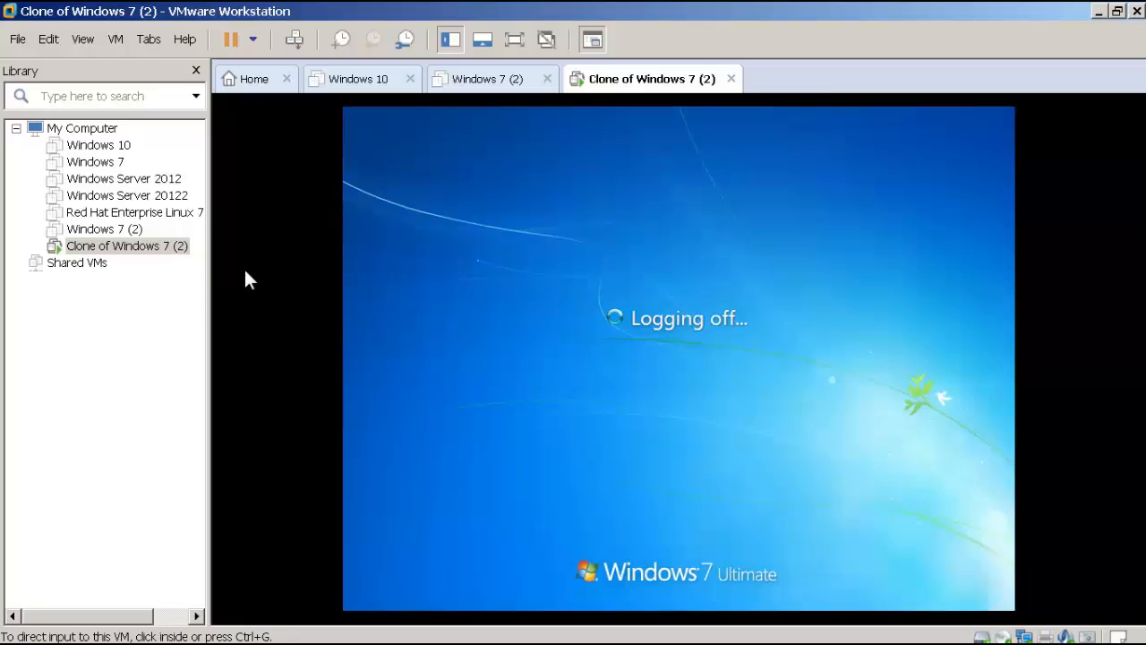
# Step: Open the Clone of Windows 7 (2) library entry's context menu, then dismiss it unused
pyautogui.click(151, 248)
pyautogui.rightClick(152, 252)
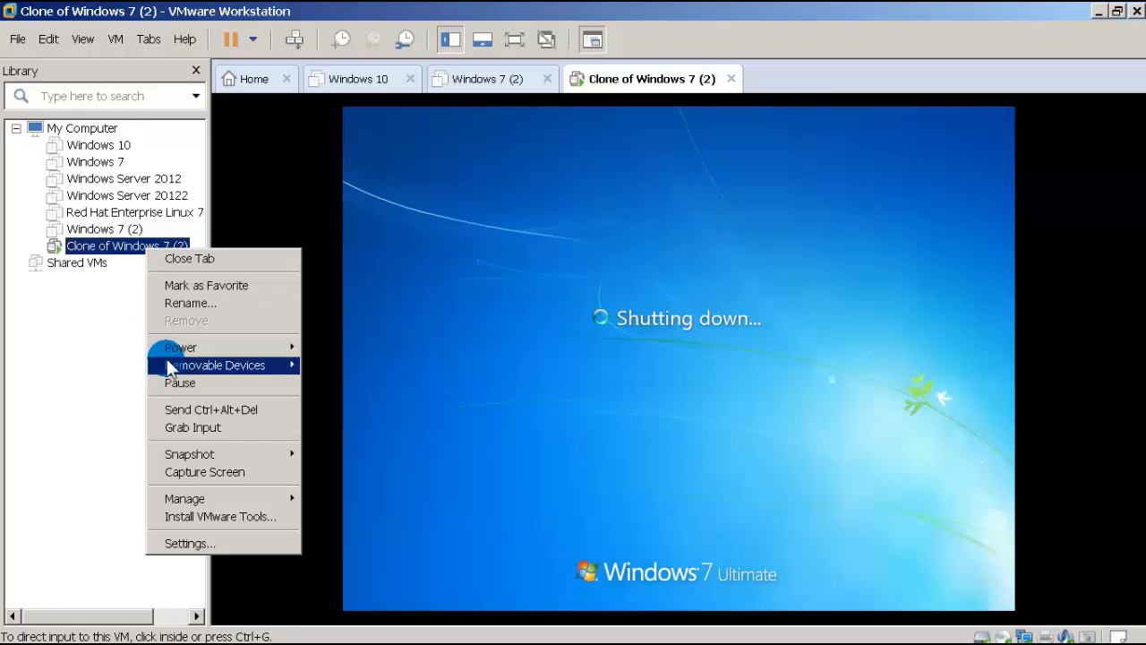
pyautogui.moveTo(197, 347)
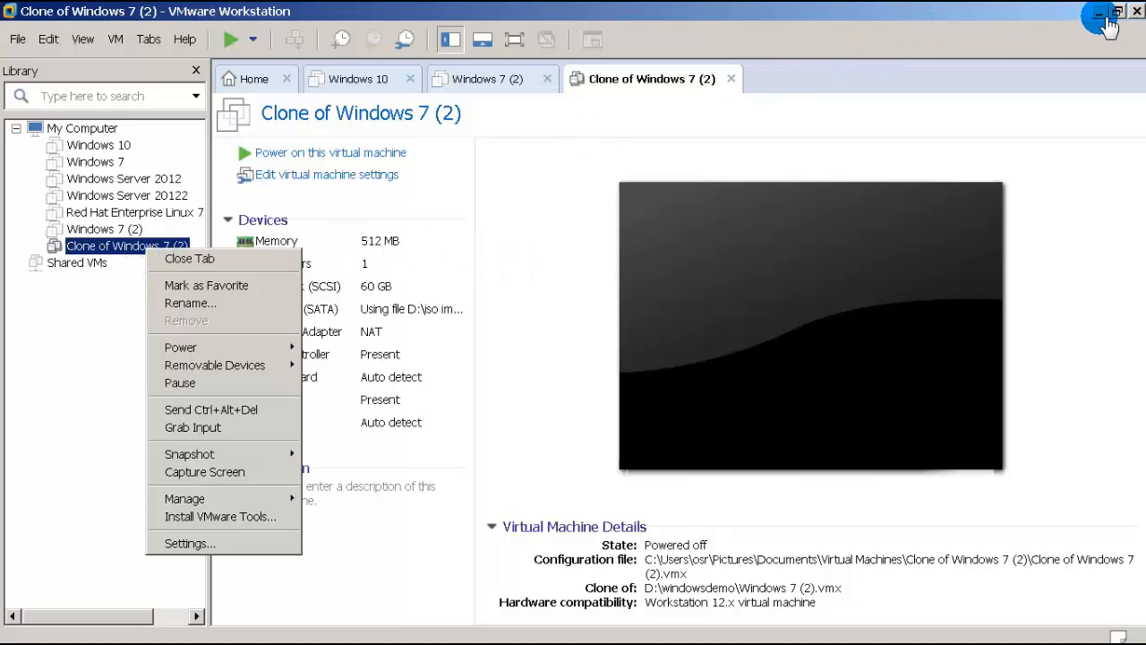
pyautogui.click(74, 339)
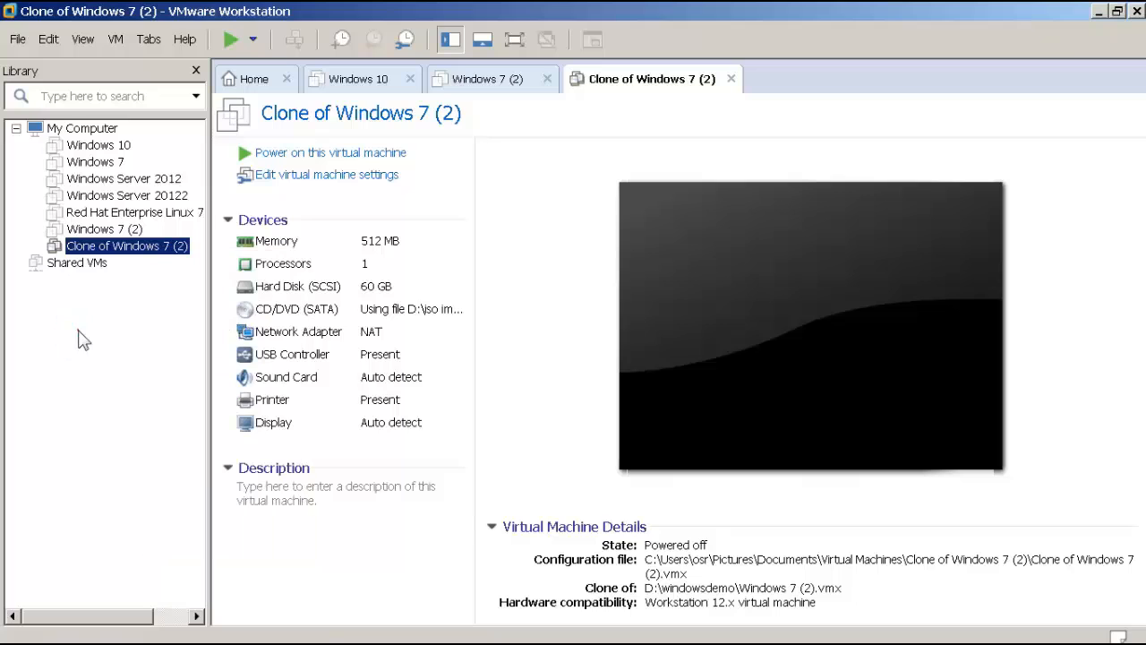
# Step: Reopen the Clone of Windows 7 (2) folder's properties, now 51.4 MB while powered off
pyautogui.click(184, 625)
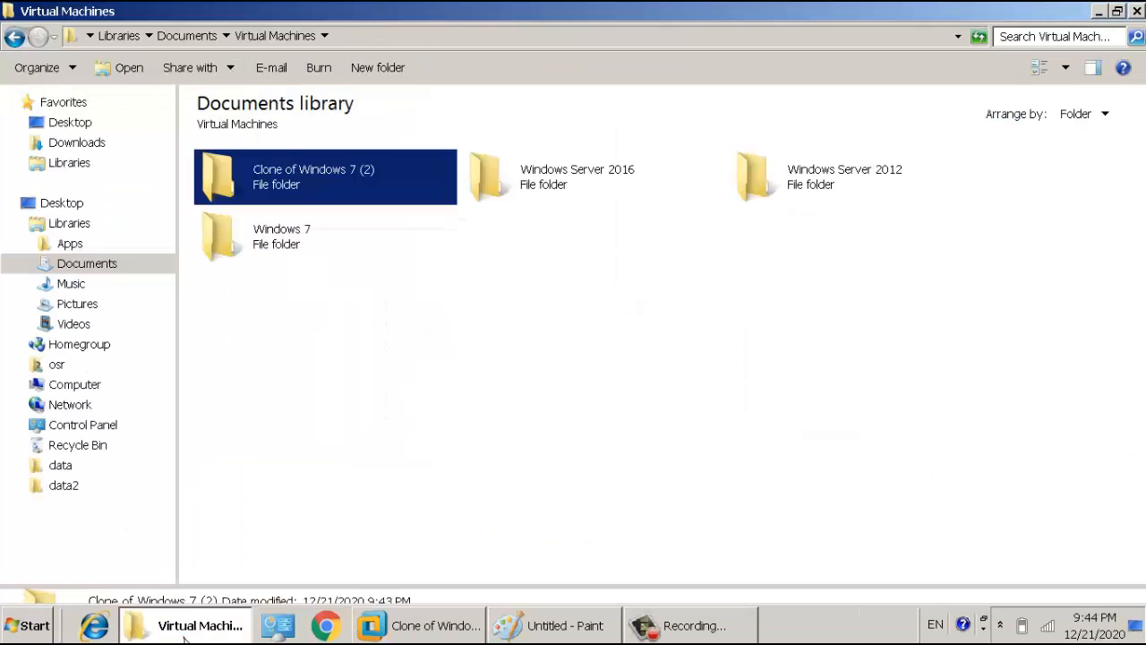
pyautogui.rightClick(326, 182)
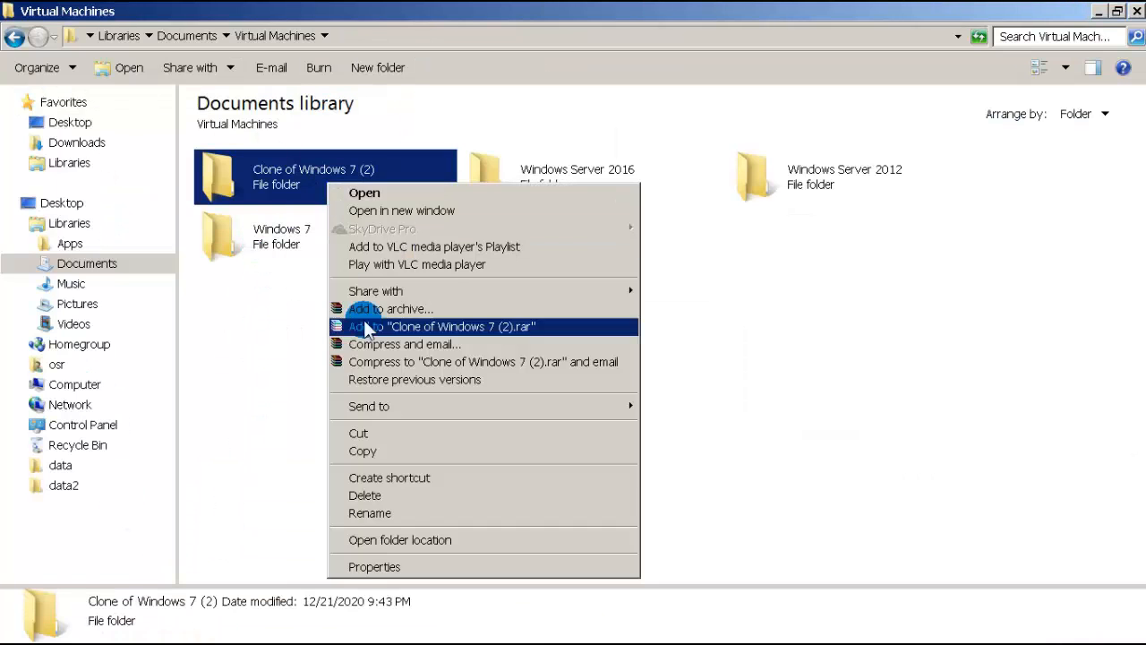
pyautogui.click(418, 568)
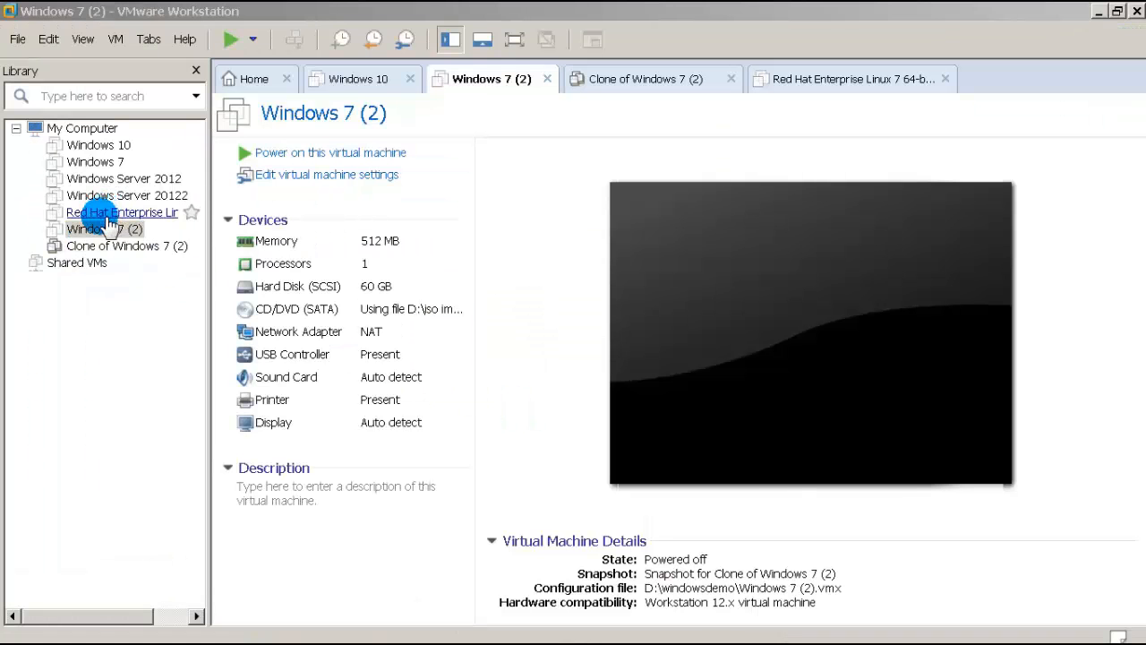
# Step: Launch the Clone wizard for Windows 7 (2) and advance to the clone-type page
pyautogui.rightClick(101, 231)
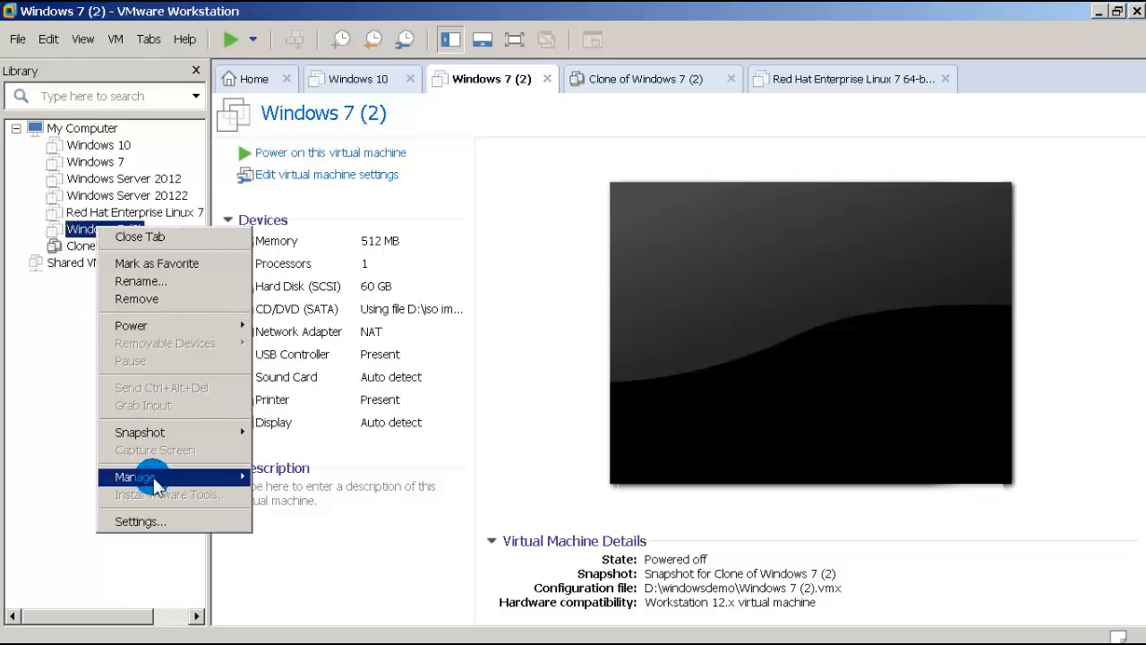
pyautogui.moveTo(153, 482)
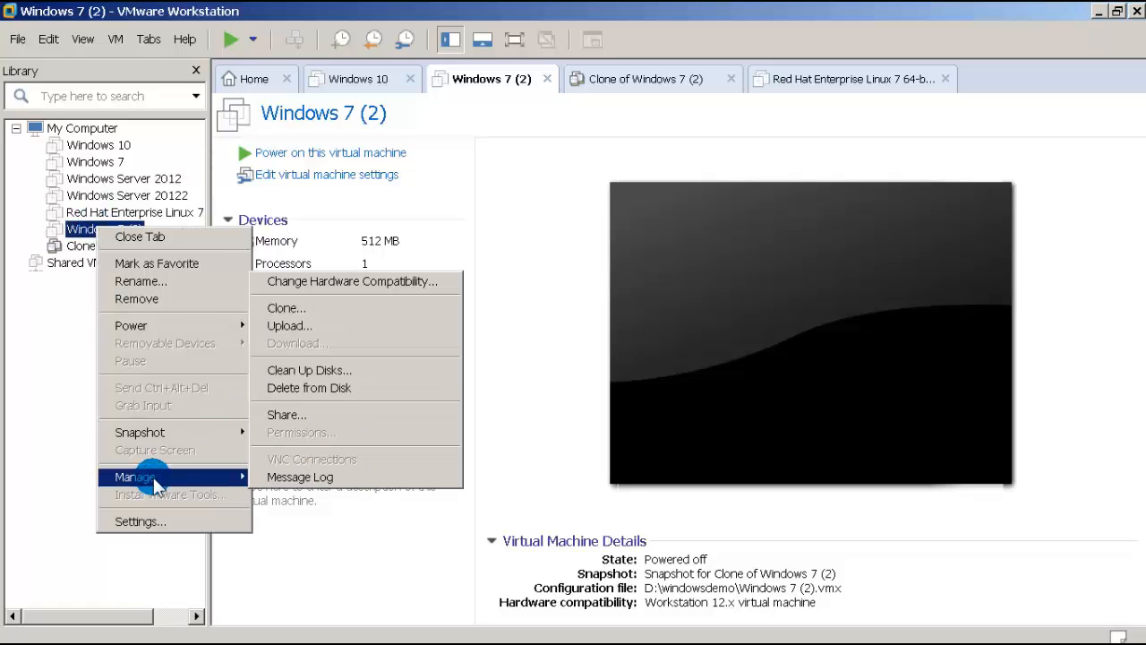
pyautogui.click(288, 307)
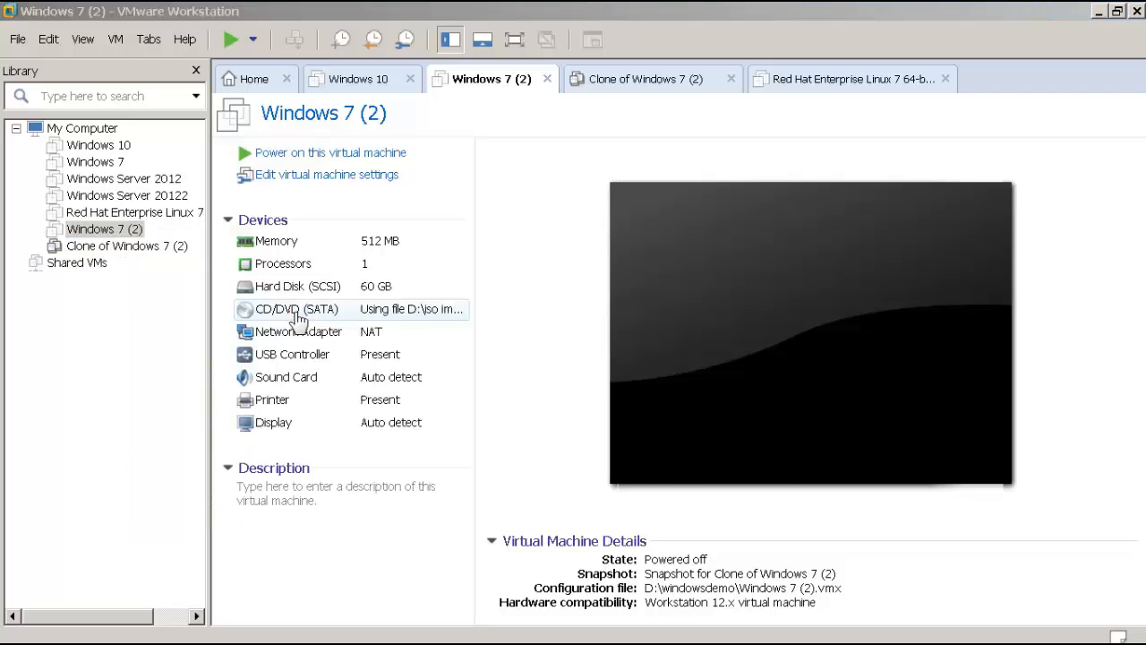
pyautogui.click(671, 489)
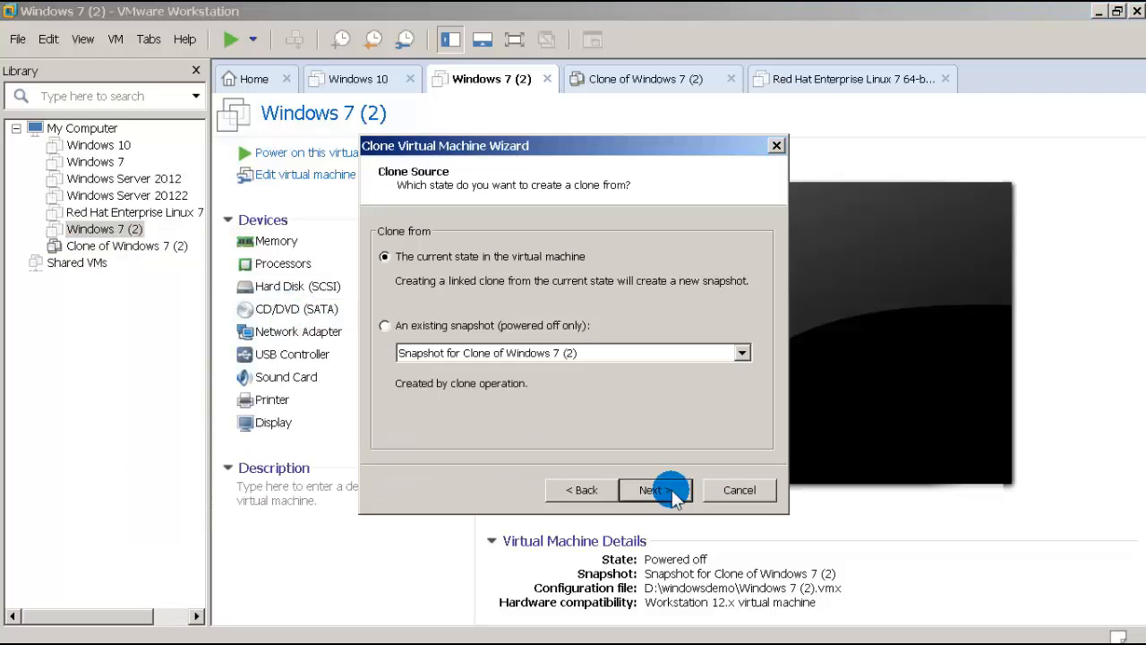
pyautogui.click(671, 490)
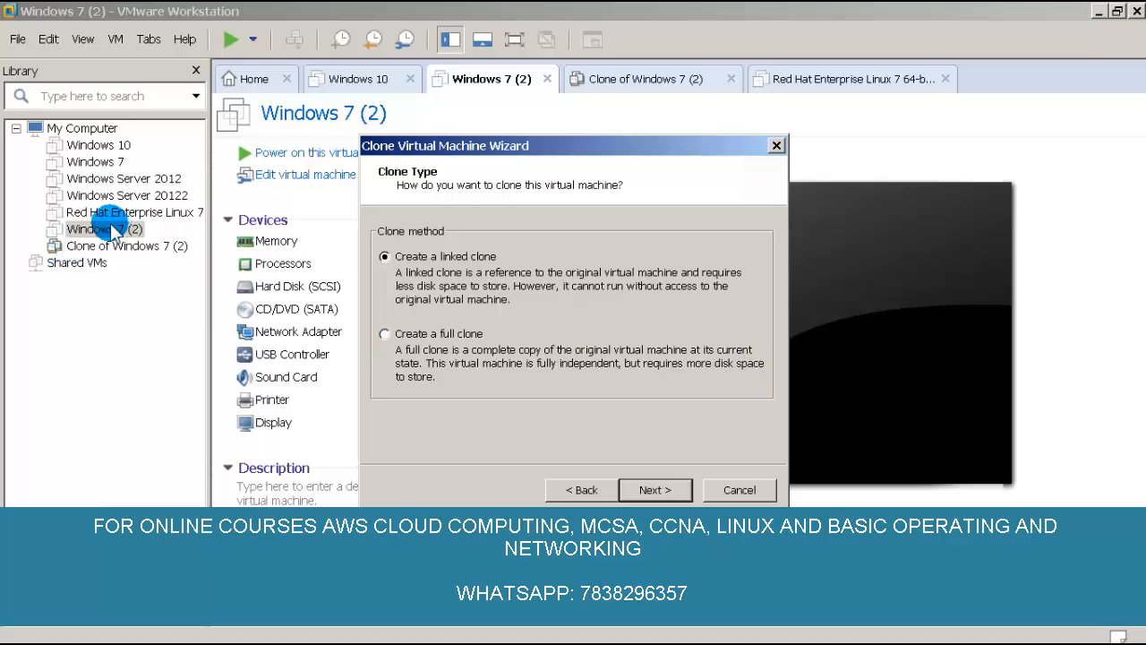
# Step: Choose a full clone named 'Clone of Windows 7 (2) (2)' and finish the wizard
pyautogui.click(431, 341)
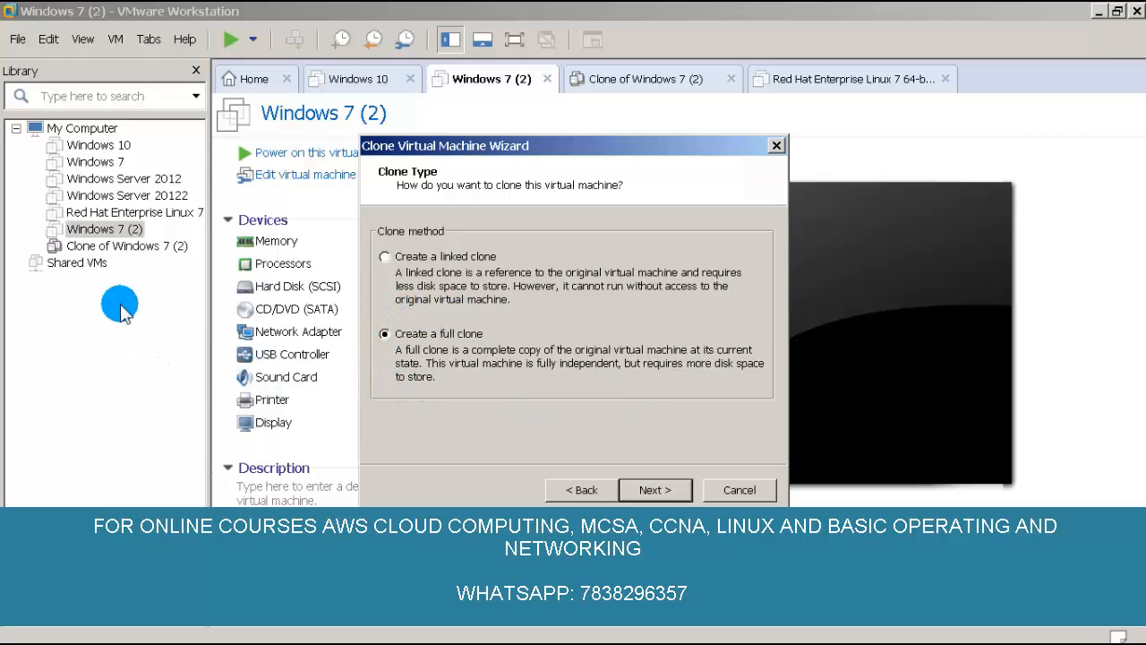
pyautogui.click(109, 234)
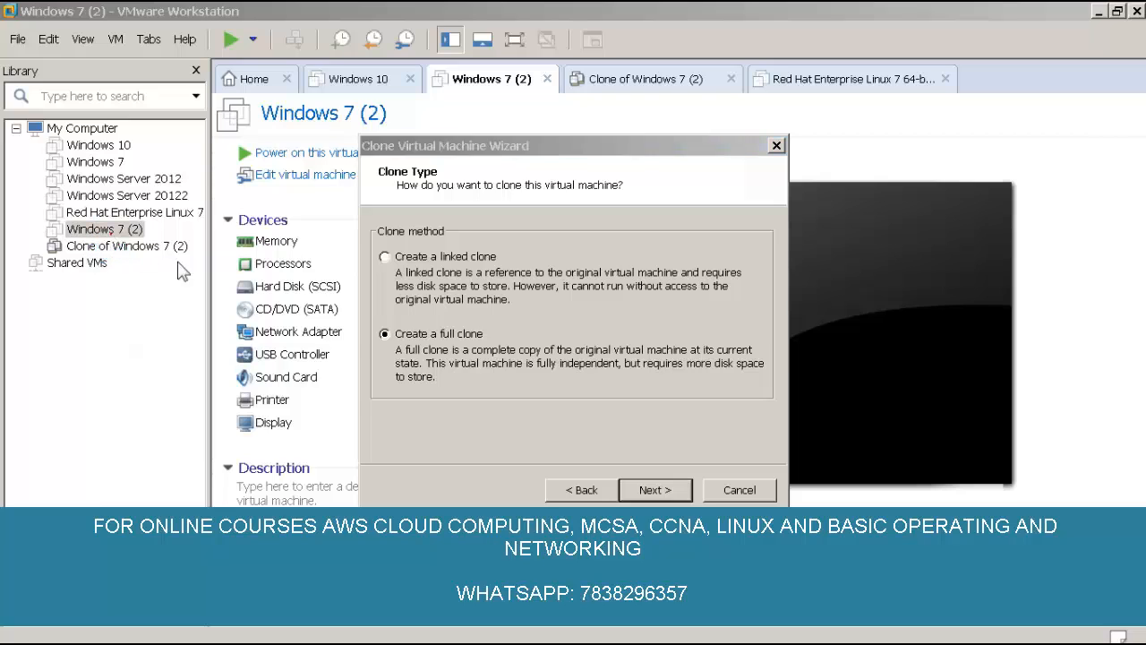
pyautogui.click(414, 344)
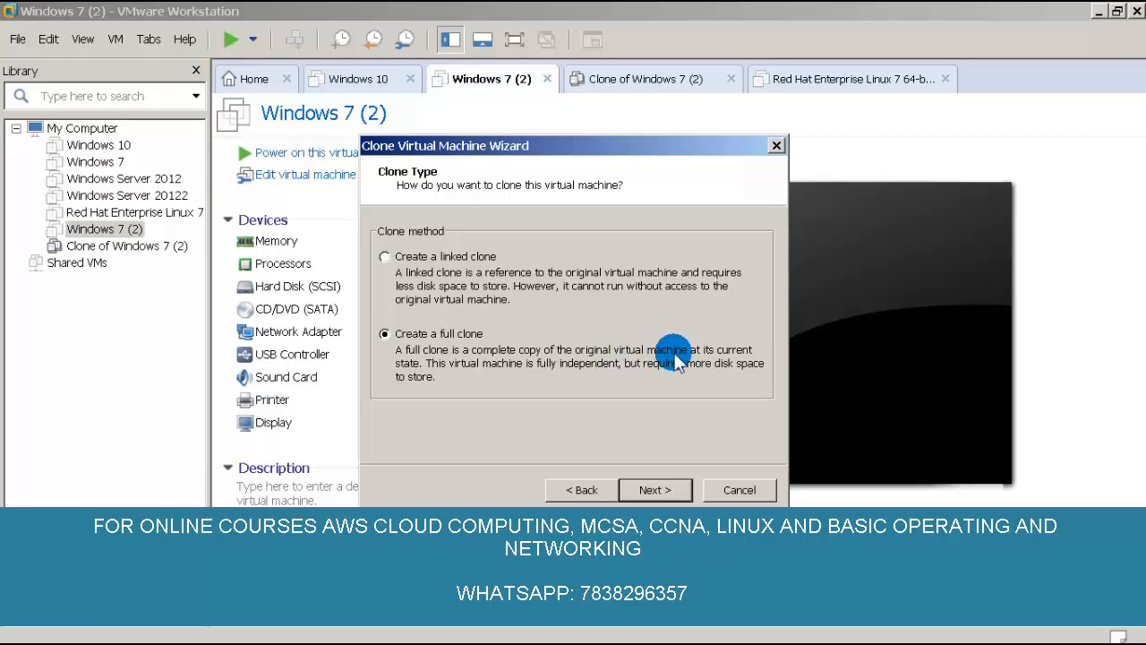
pyautogui.click(656, 490)
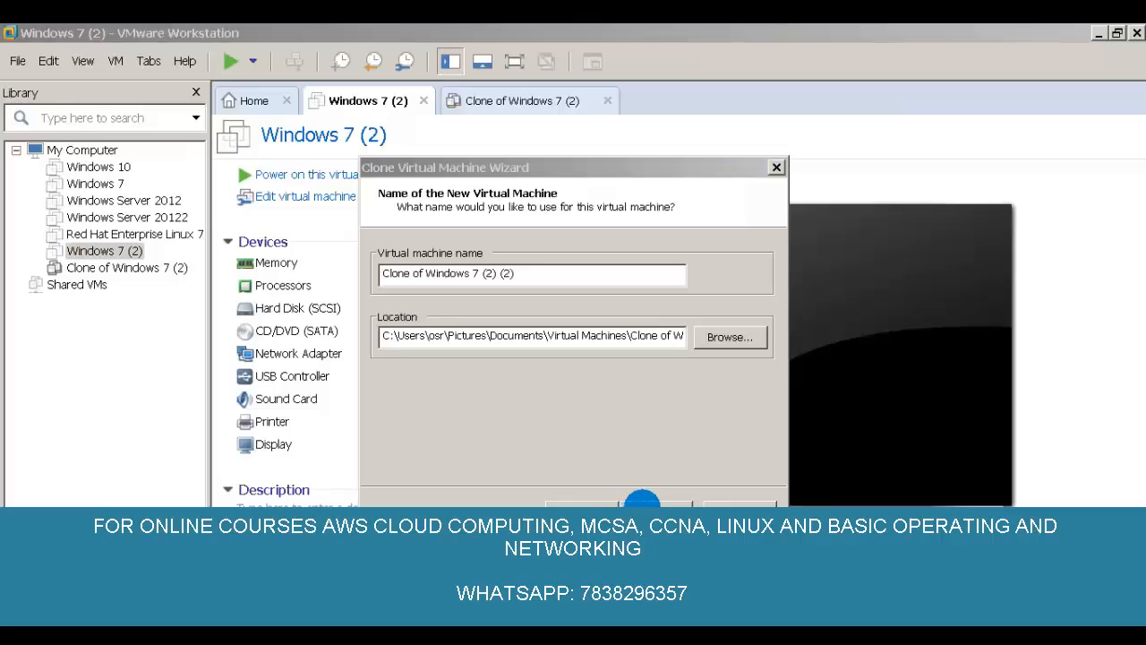
pyautogui.click(642, 499)
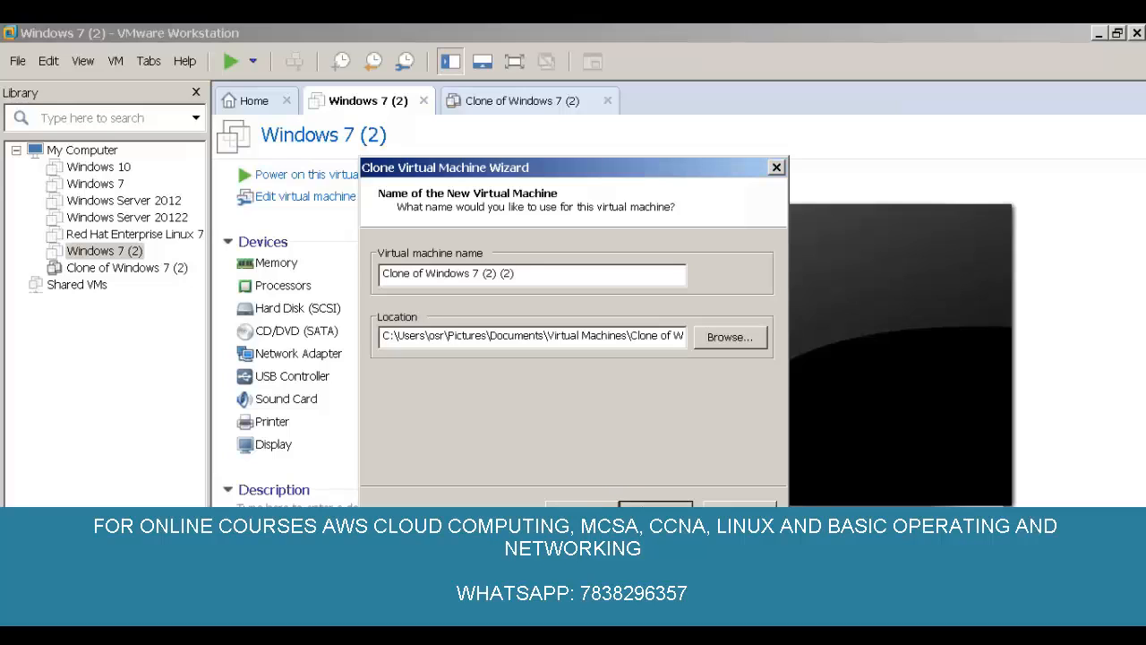